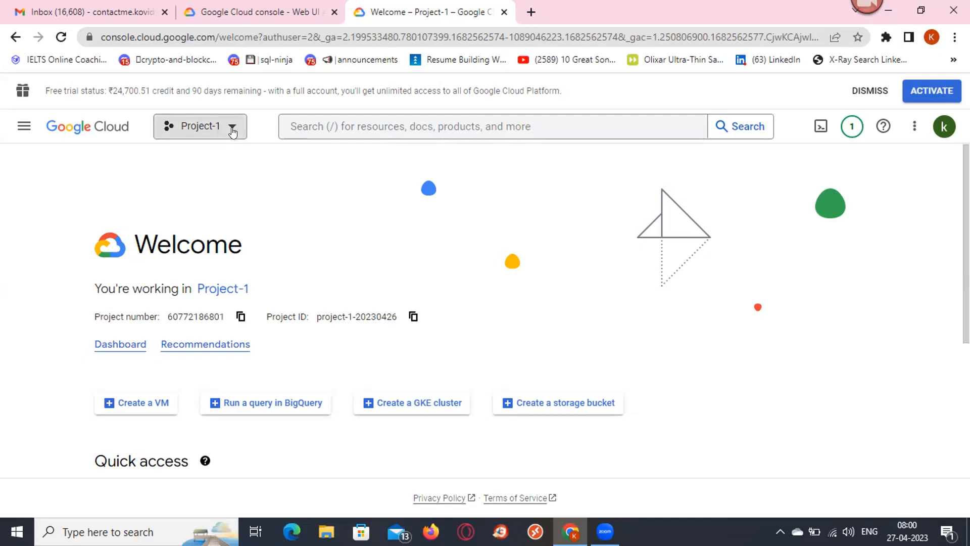
# - Open the Compute Engine VM instances page for Project-1 and start creating a new VM instance
pyautogui.click(232, 129)
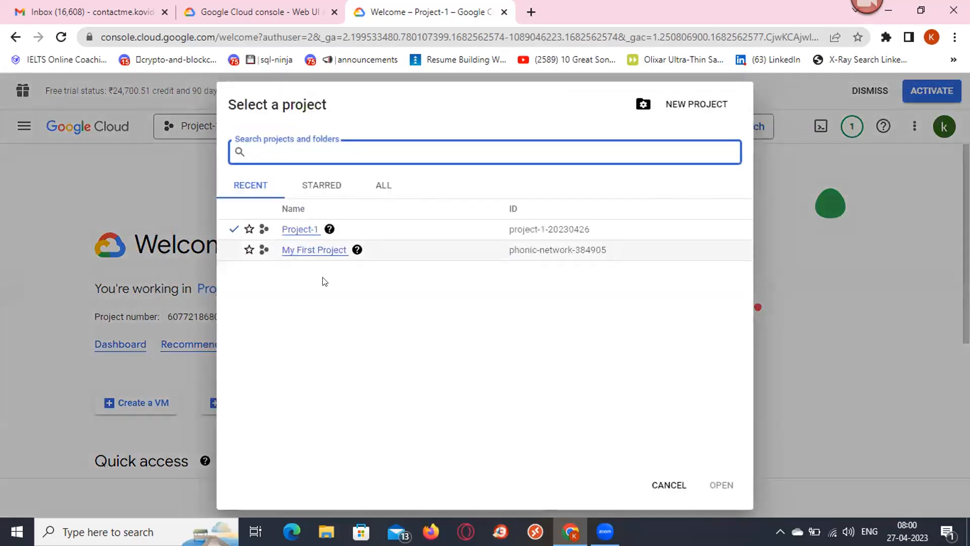
pyautogui.click(153, 185)
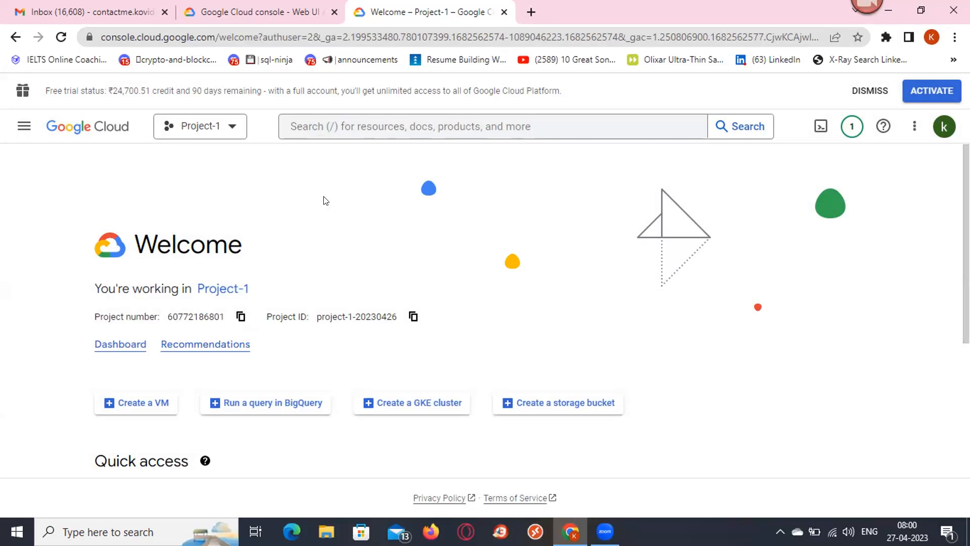
pyautogui.click(21, 128)
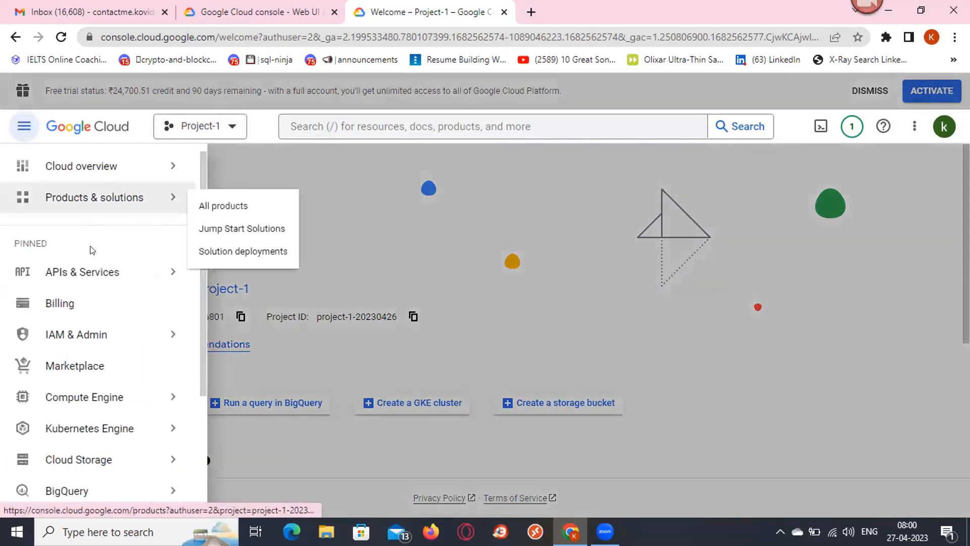
pyautogui.moveTo(135, 396)
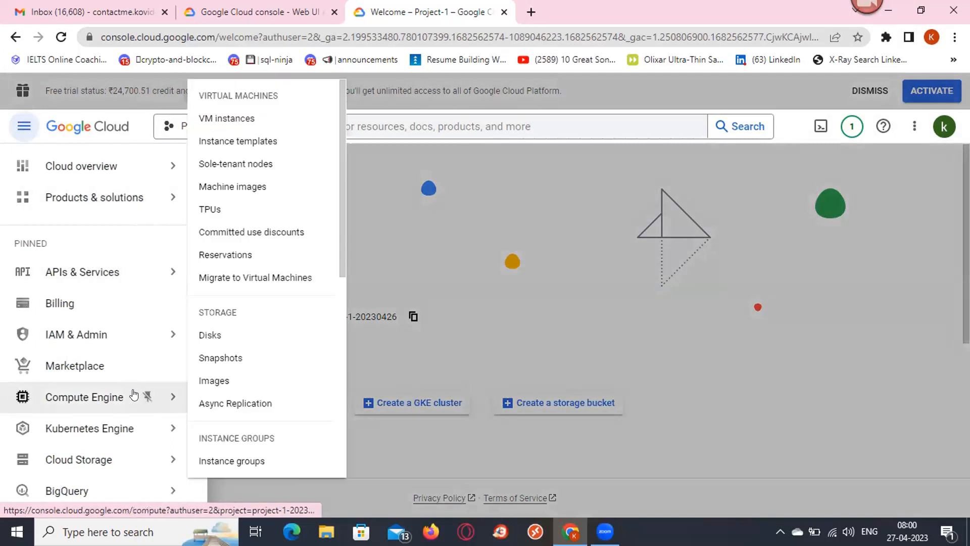
pyautogui.click(273, 118)
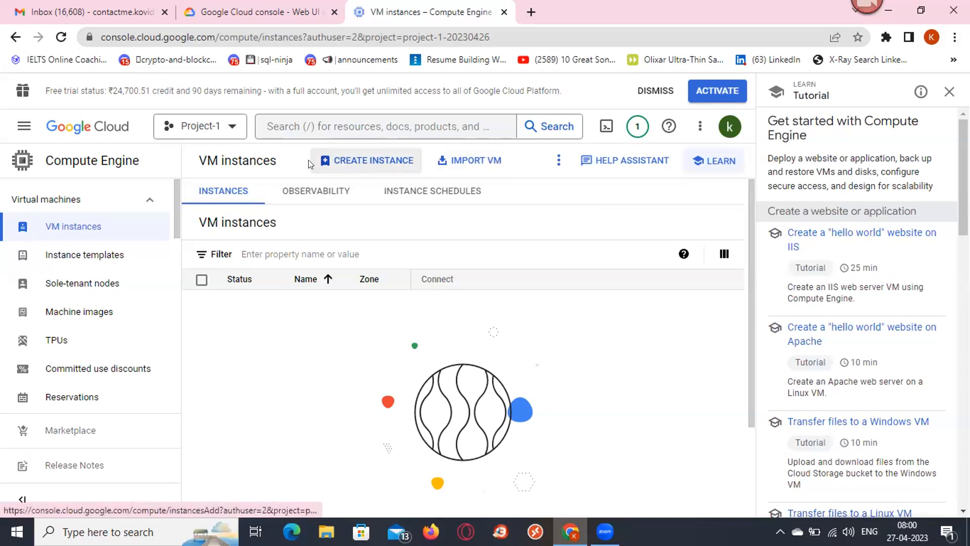
pyautogui.click(359, 160)
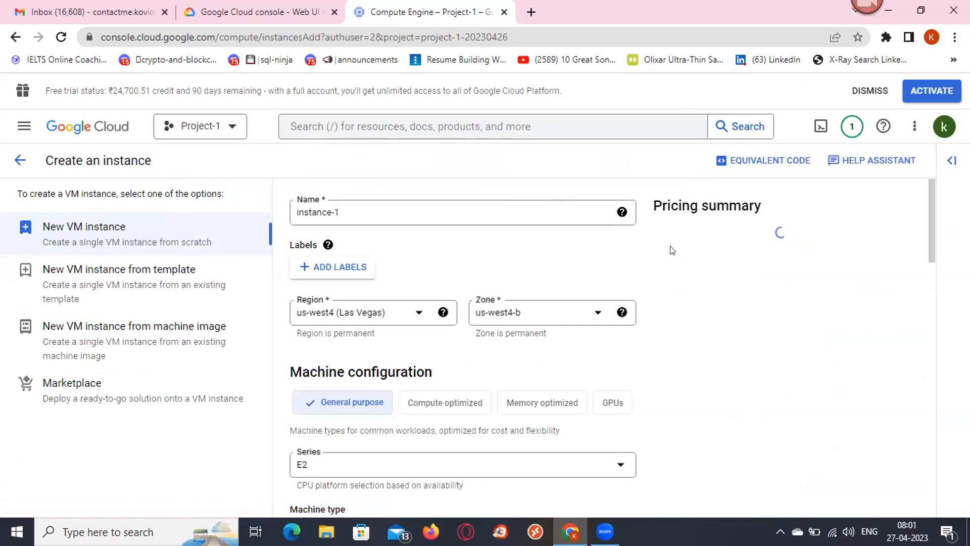
# - Name the new VM instance vm-1 and review its region, zone and machine configuration settings
pyautogui.click(517, 211)
pyautogui.hotkey('shift', 'Left')
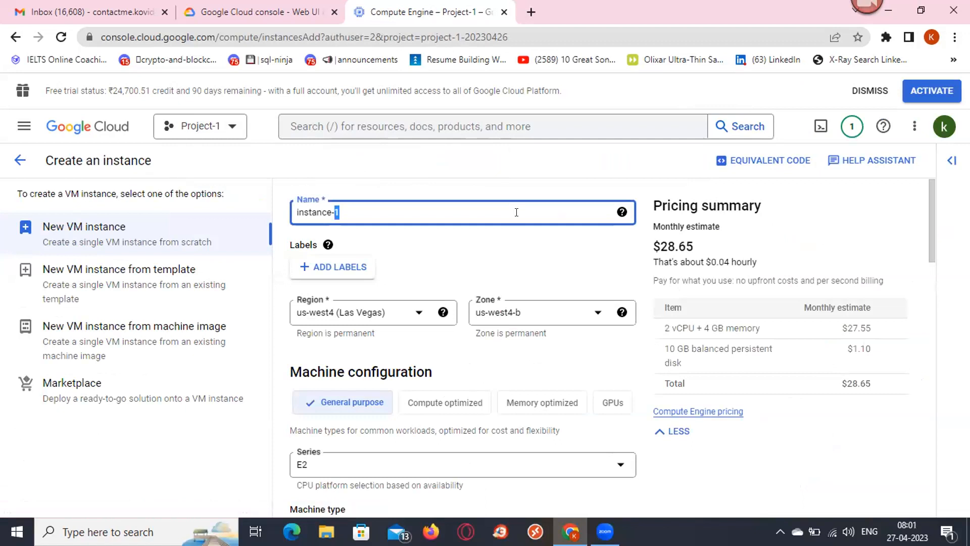
pyautogui.hotkey('ctrl', 'a')
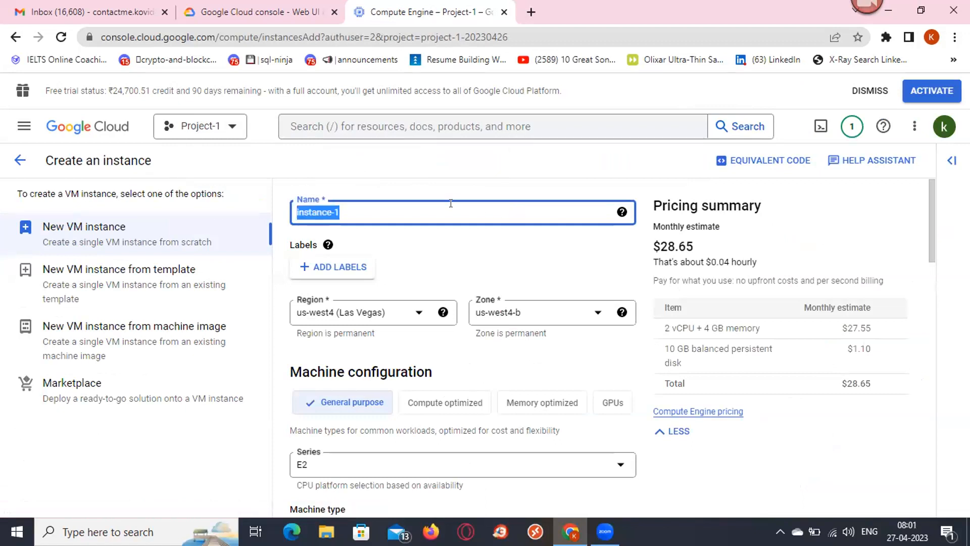
pyautogui.write('vm-1')
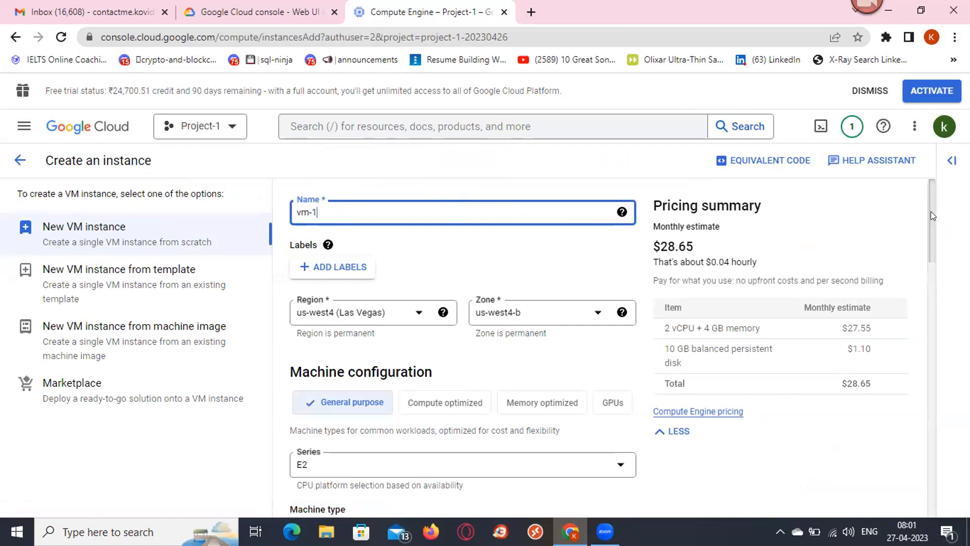
pyautogui.moveTo(931, 211); pyautogui.dragTo(930, 228)
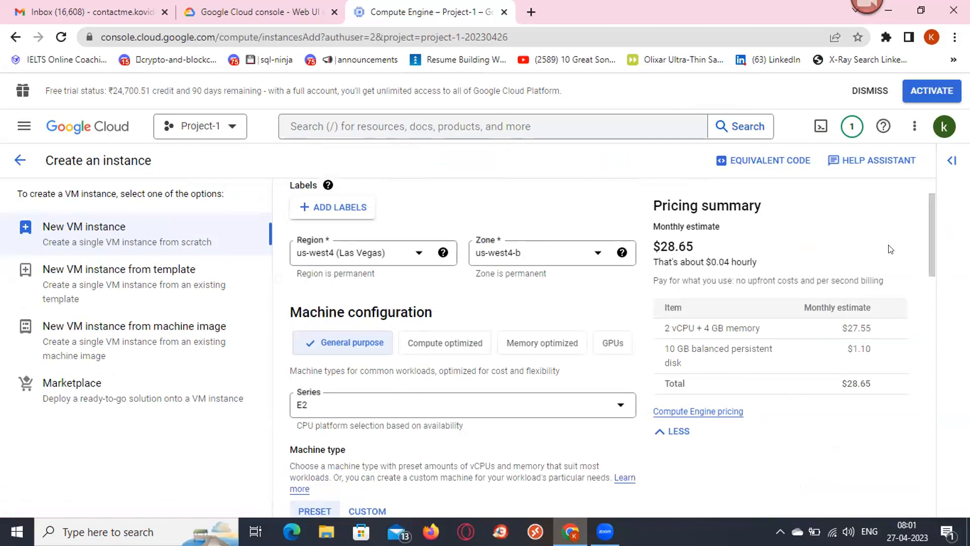
pyautogui.moveTo(931, 243); pyautogui.dragTo(930, 226)
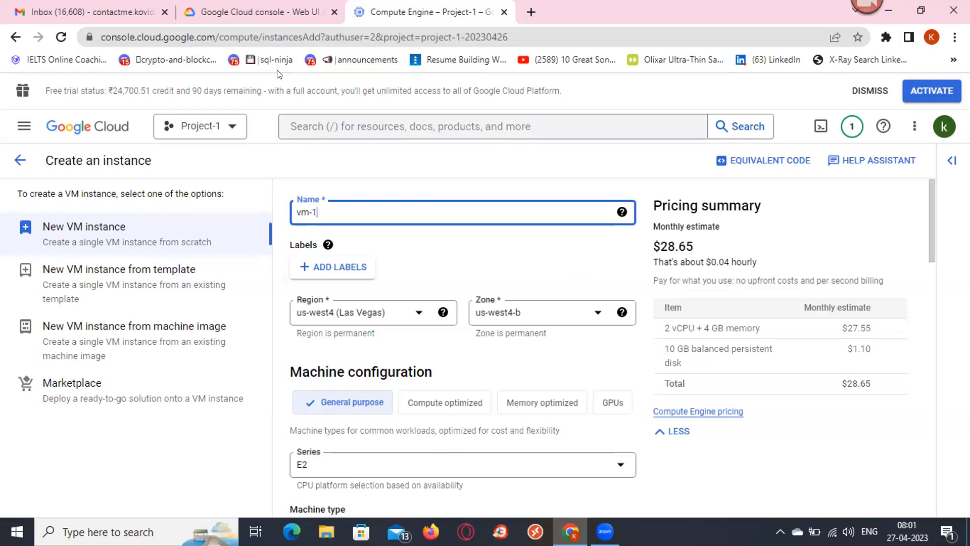
pyautogui.click(365, 199)
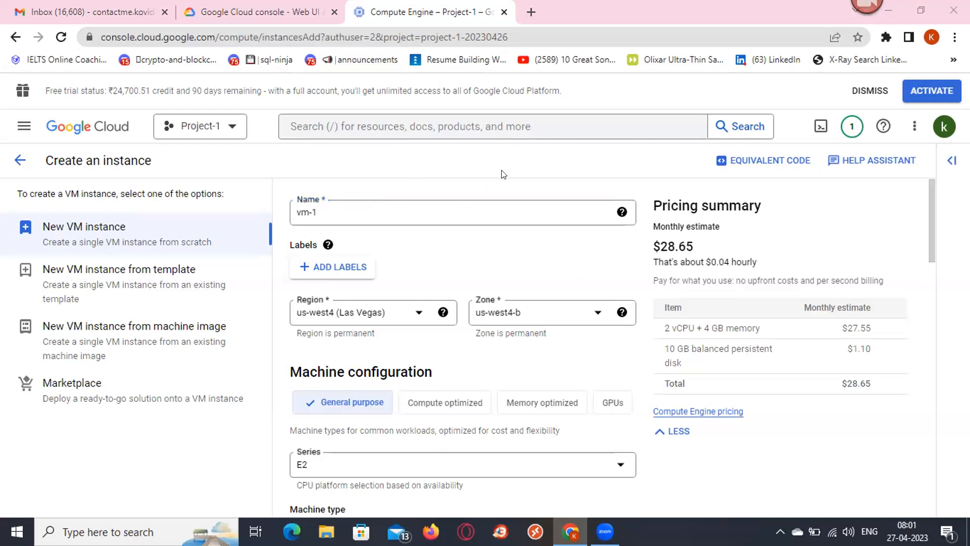
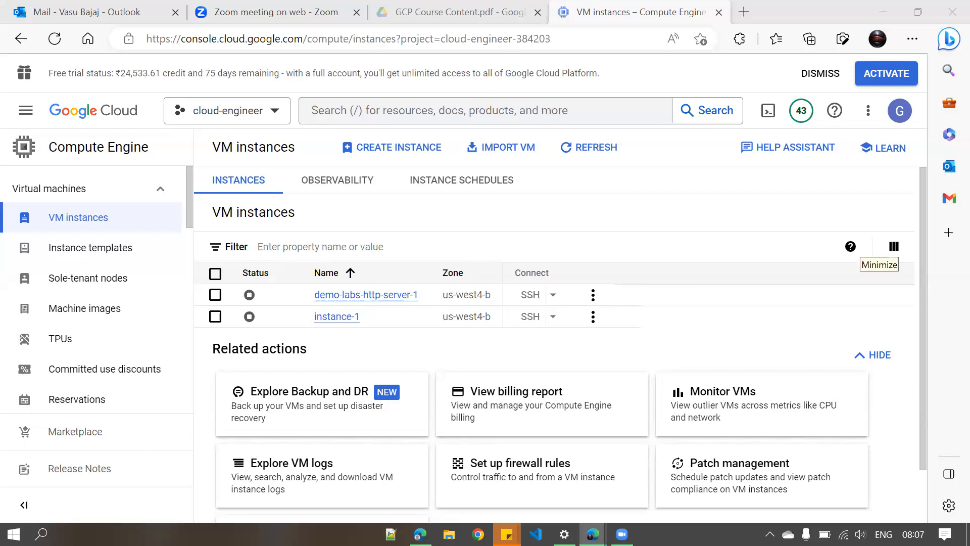
# - Reduce the page zoom to 90% and reload the cloud-engineer project's VM instances list
pyautogui.hotkey('alt', 'Tab')
pyautogui.click(305, 196)
pyautogui.hotkey('ctrl', '-')
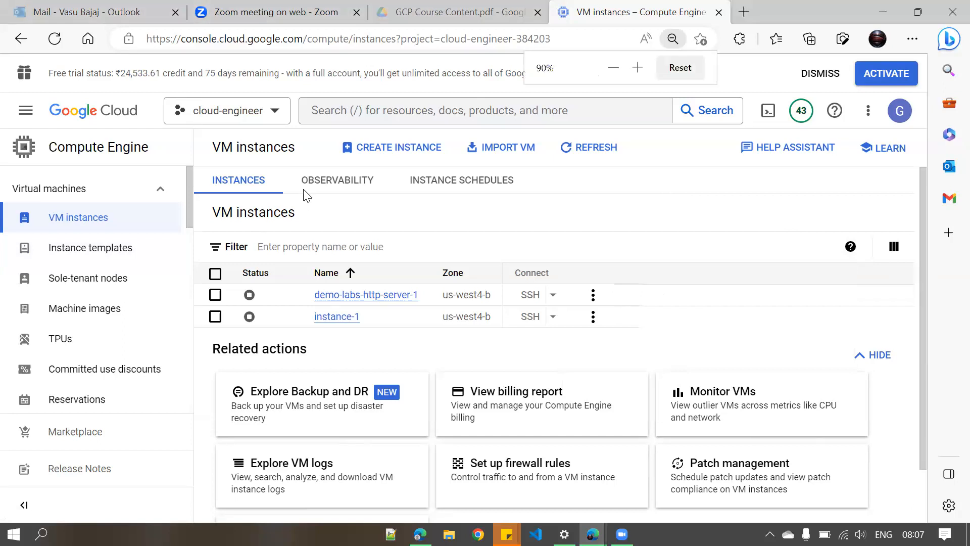
pyautogui.hotkey('ctrl', '-')
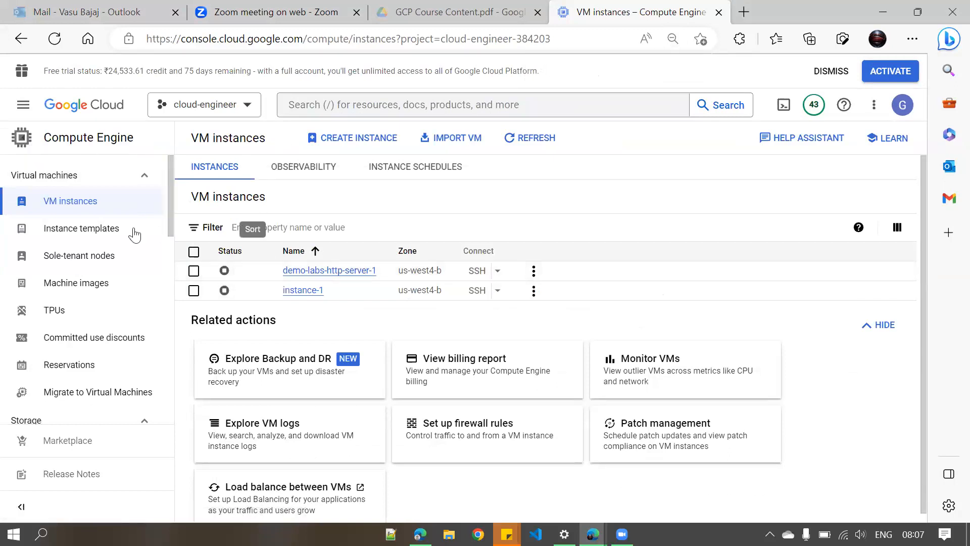
pyautogui.click(87, 203)
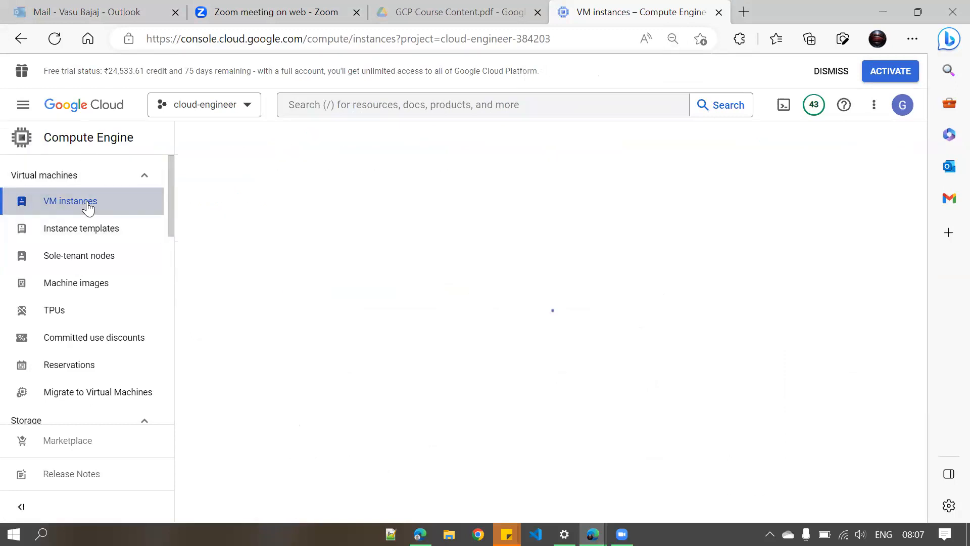
# - Open the Cloud overview dashboard of the cloud-engineer project
pyautogui.click(18, 105)
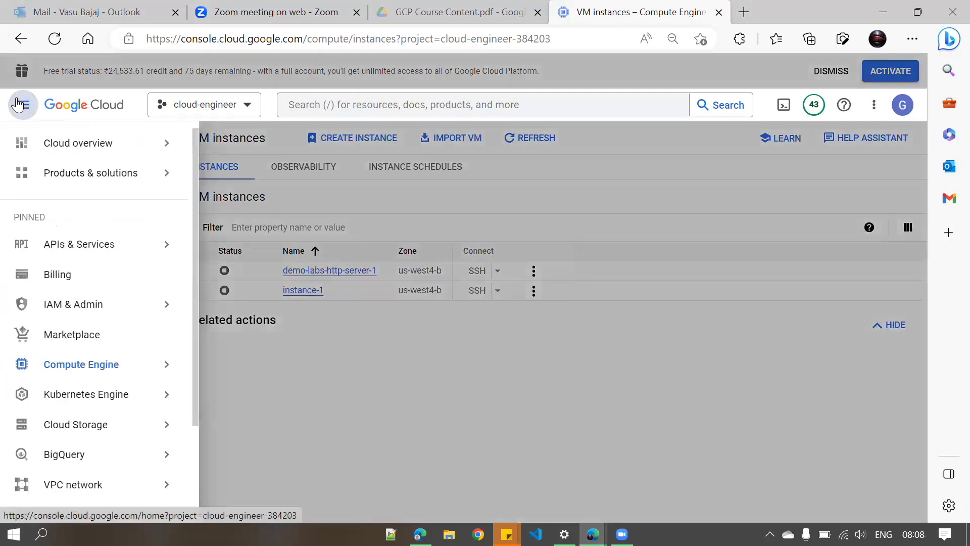
pyautogui.moveTo(116, 143)
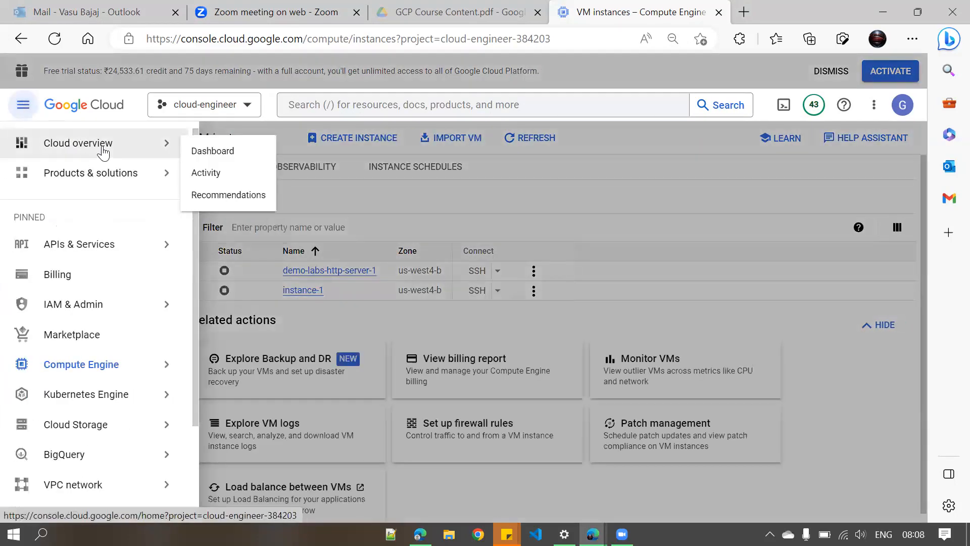
pyautogui.click(254, 153)
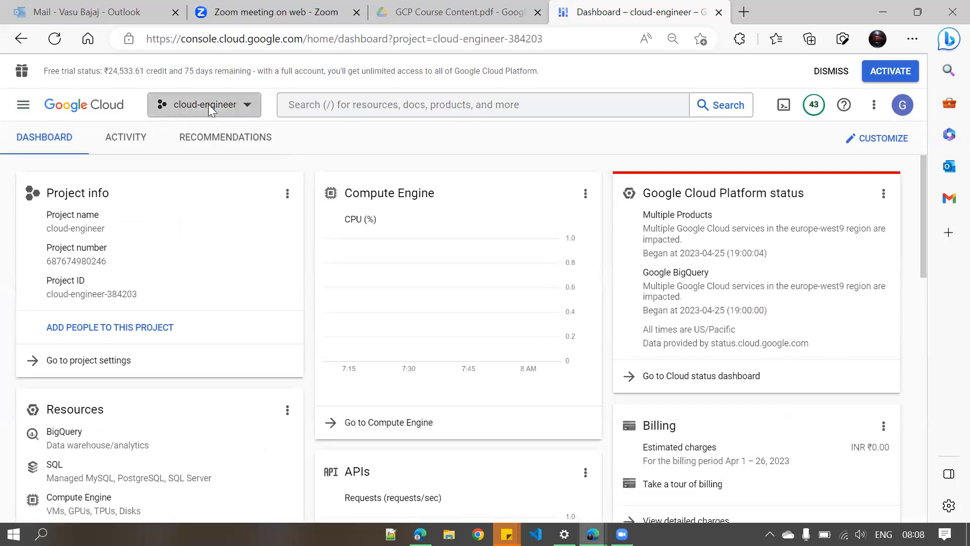
# - Compare the recent projects with the full list of projects grouped by organization in the project picker
pyautogui.click(208, 104)
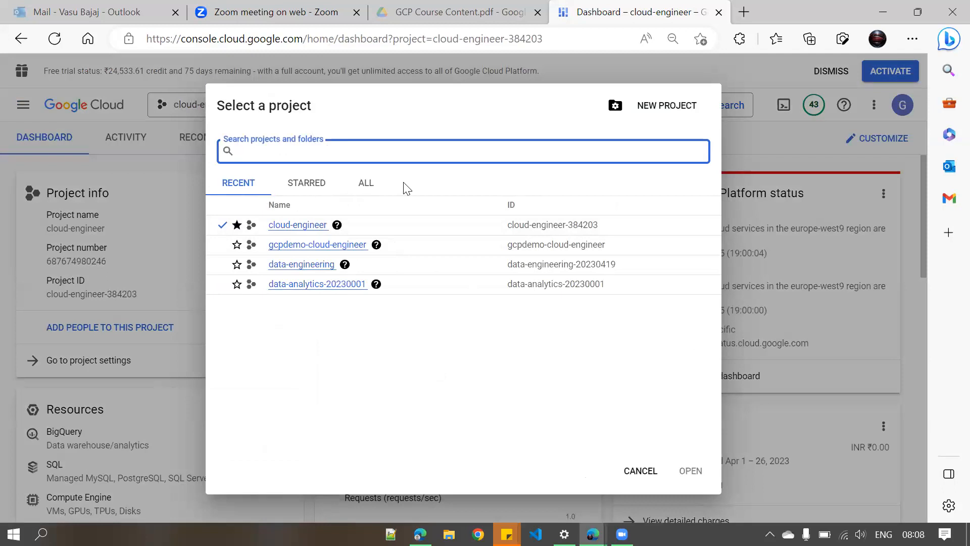
pyautogui.click(365, 185)
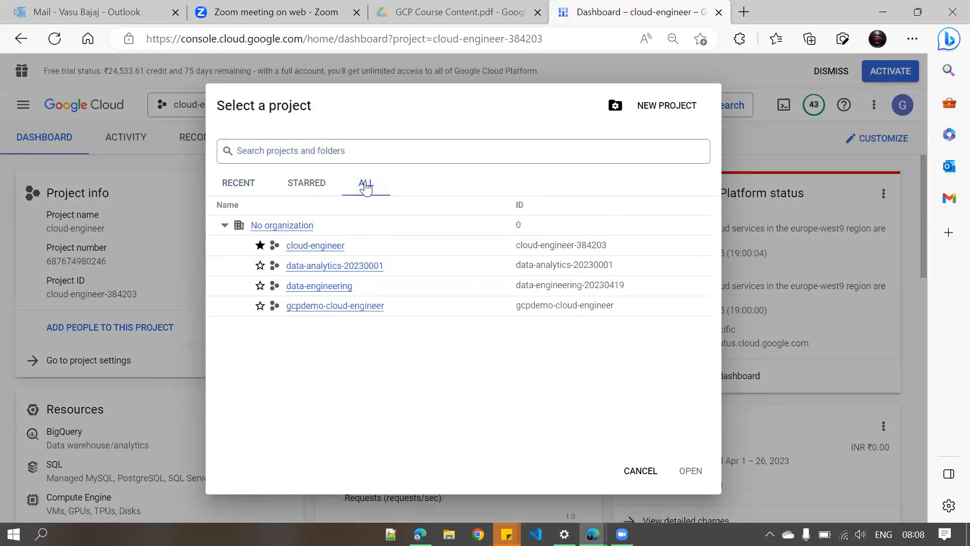
pyautogui.click(246, 183)
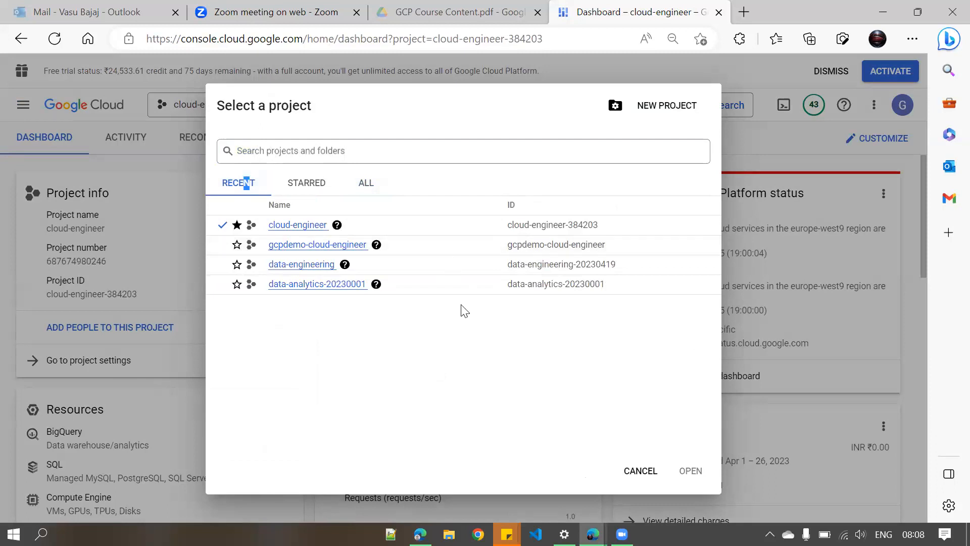
pyautogui.click(373, 183)
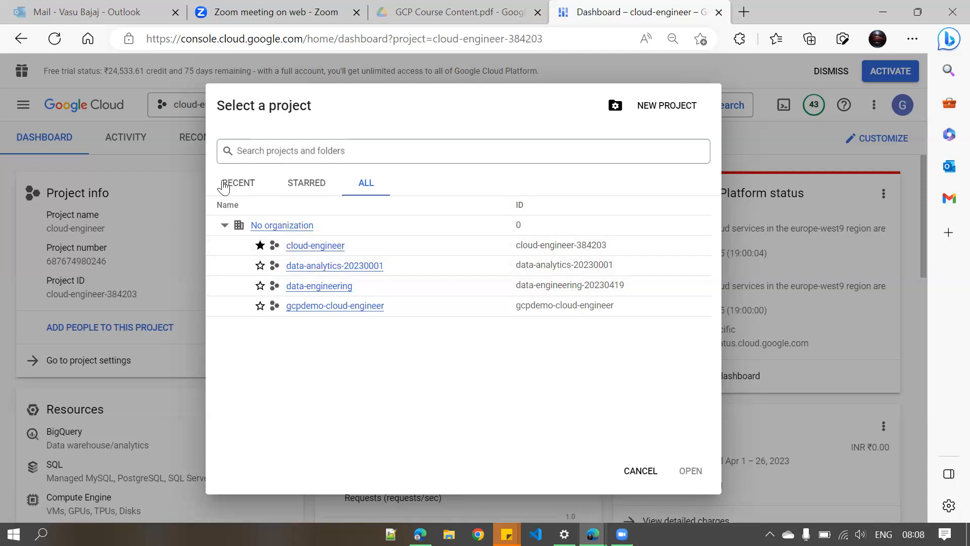
pyautogui.click(240, 183)
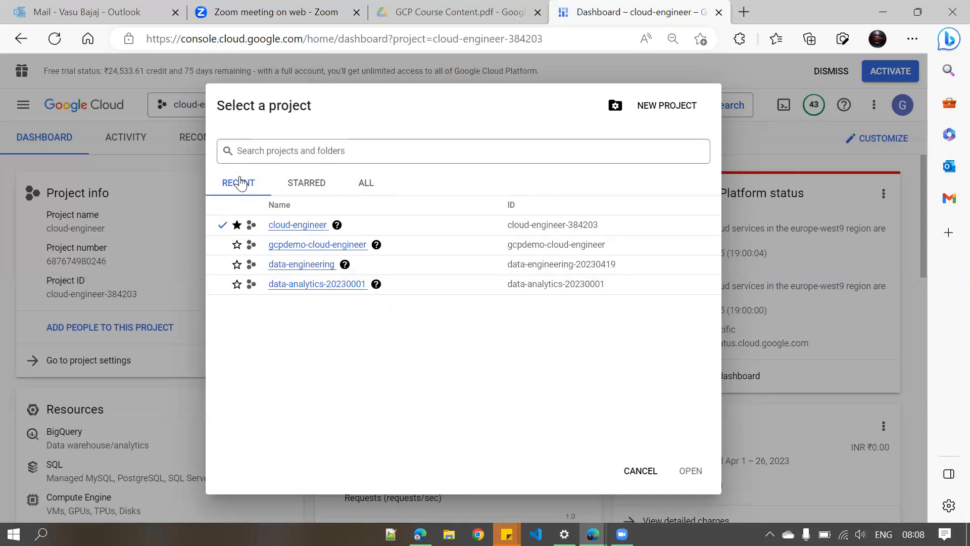
pyautogui.click(372, 188)
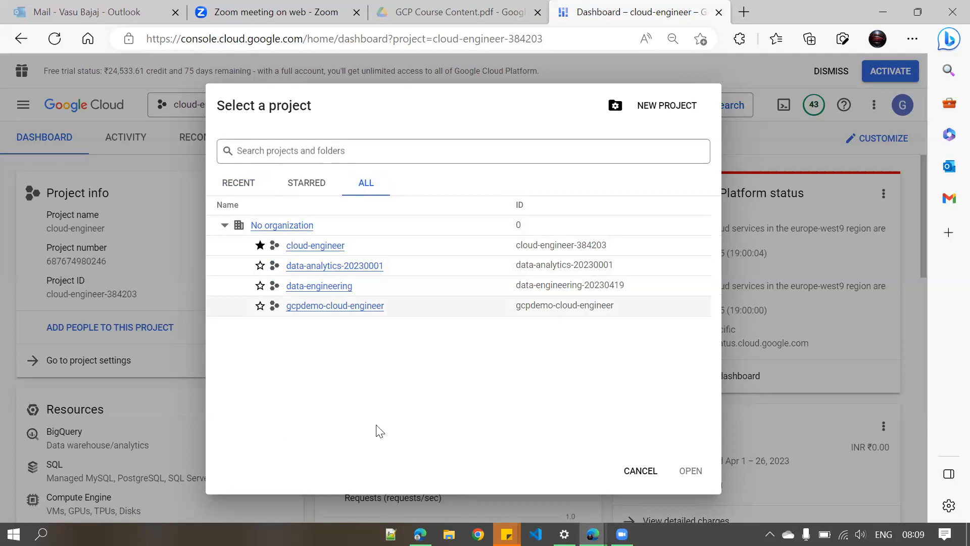
# - Switch to Notepad++ and write "Organization (xyz)" on the third line of a new blank document
pyautogui.click(392, 535)
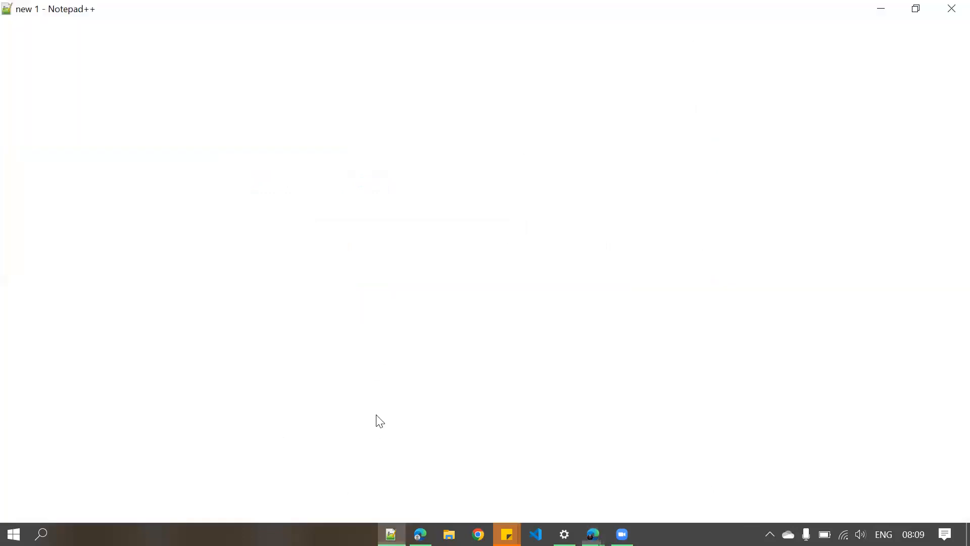
pyautogui.doubleClick(162, 55)
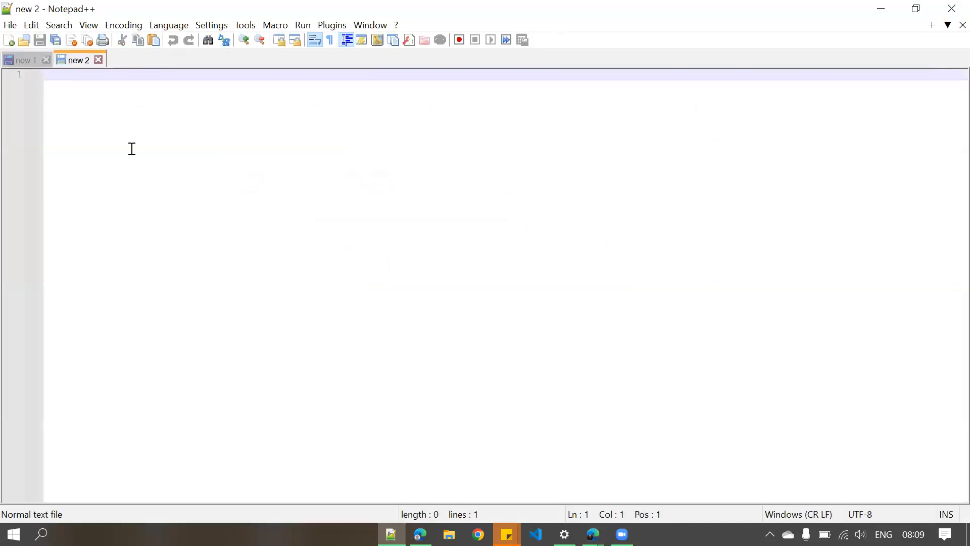
pyautogui.press('Return')
pyautogui.press('Return')
pyautogui.write('Organization')
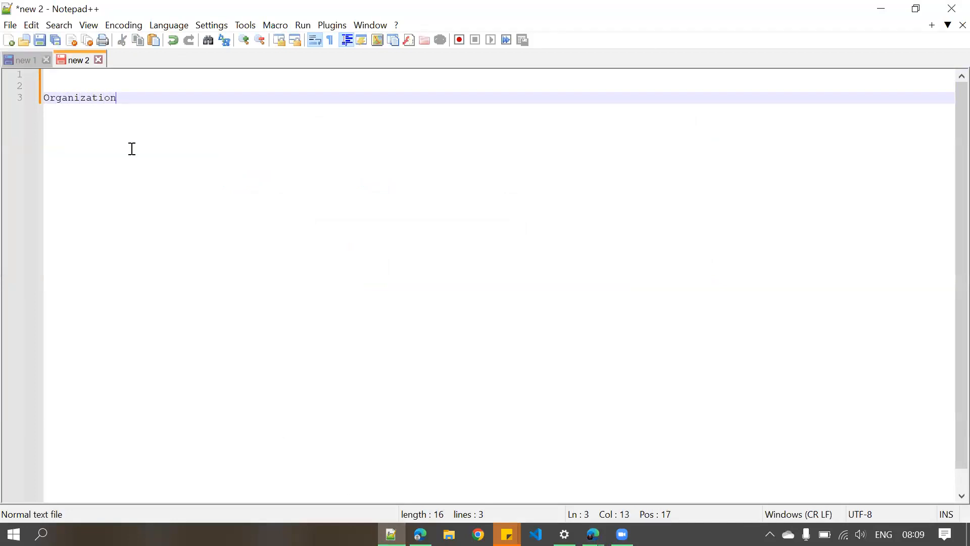
pyautogui.write(' (xyz)')
pyautogui.press('Return')
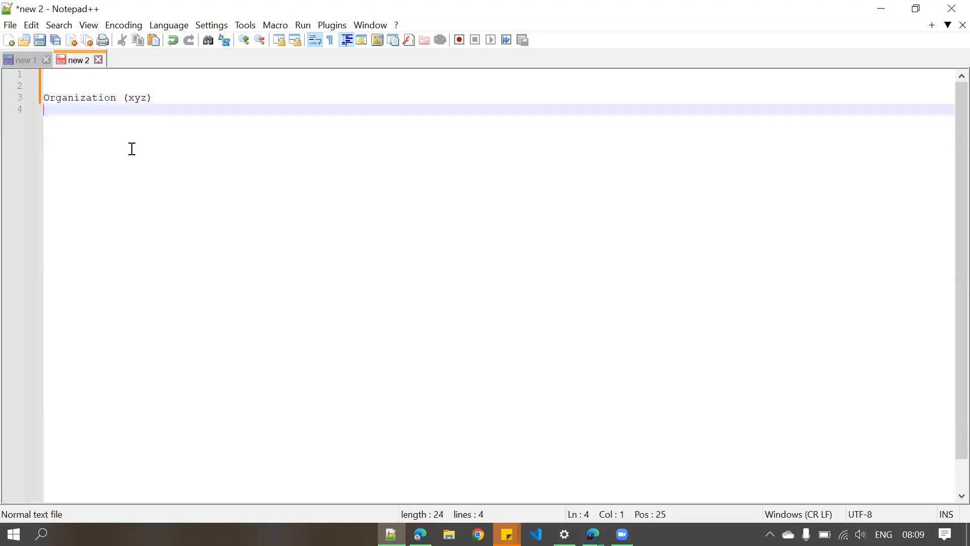
# - Add the environment entries "-- dev" and "--qa" below the organization line, with two blank lines between them
pyautogui.write('--')
pyautogui.write('dev')
pyautogui.press('Return')
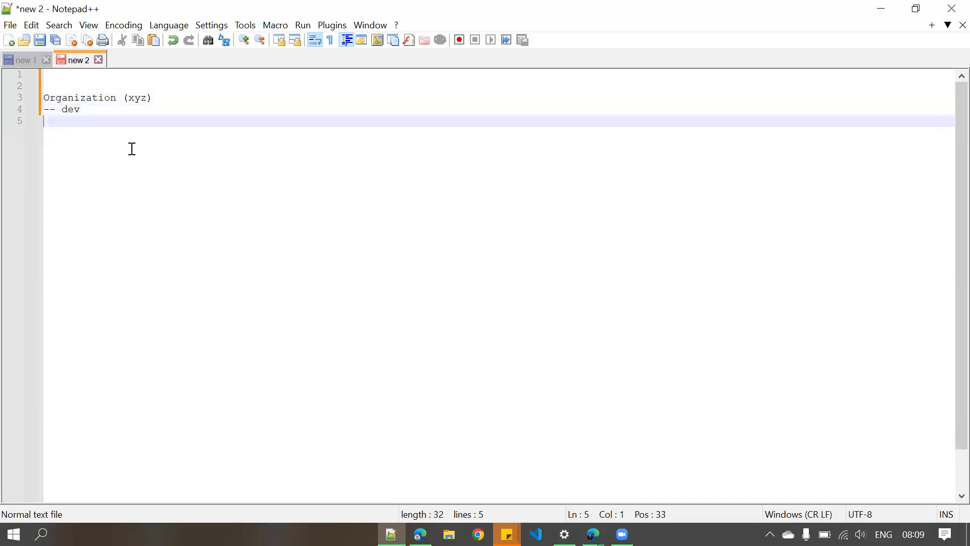
pyautogui.press('Return')
pyautogui.press('Return')
pyautogui.write('--qa')
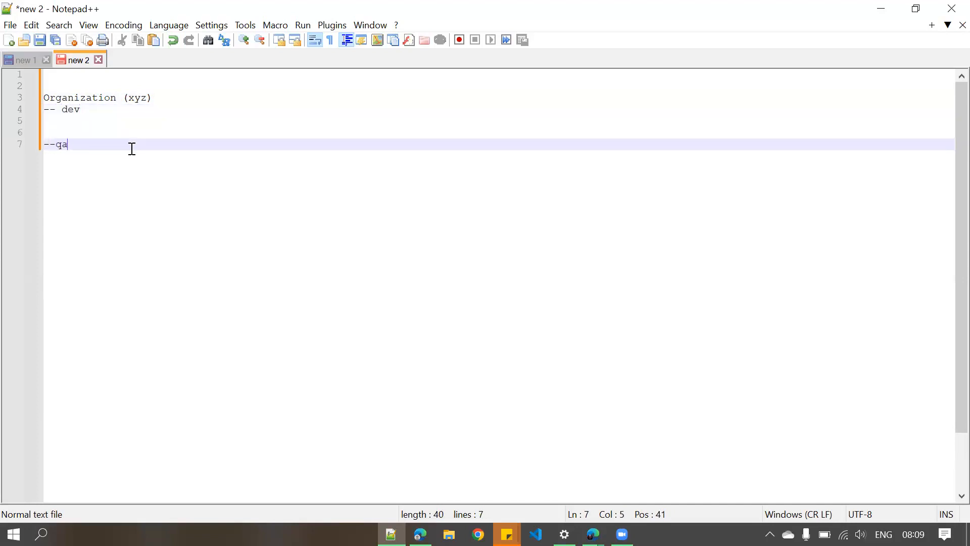
# - Add the environment entry "--prod" below the qa entry, leaving three blank lines between them, and highlight it
pyautogui.press('Return')
pyautogui.press('Return')
pyautogui.press('Return')
pyautogui.press('Return')
pyautogui.write('-ppo')
pyautogui.write('rd')
pyautogui.click(56, 193)
pyautogui.press('BackSpace')
pyautogui.write('-')
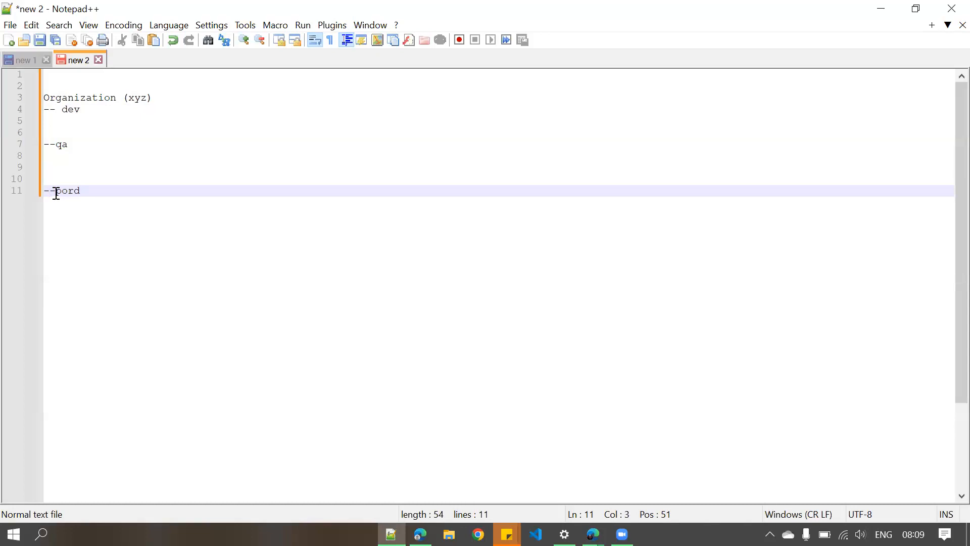
pyautogui.click(69, 194)
pyautogui.press('BackSpace')
pyautogui.press('Right')
pyautogui.write('o')
pyautogui.moveTo(104, 189); pyautogui.dragTo(20, 197)
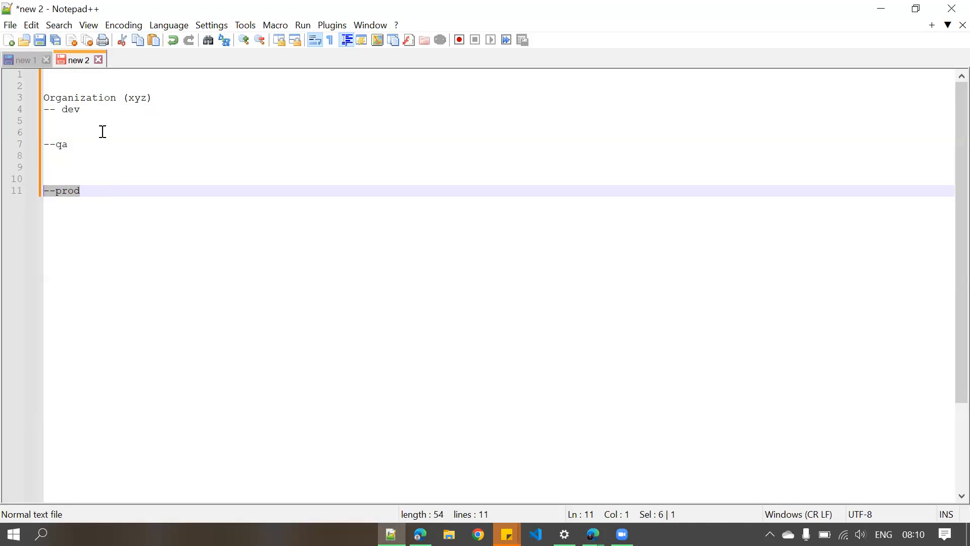
# - Add the indented entries "porkect1" and "project2" on separate lines directly below the dev entry
pyautogui.click(103, 99)
pyautogui.click(99, 105)
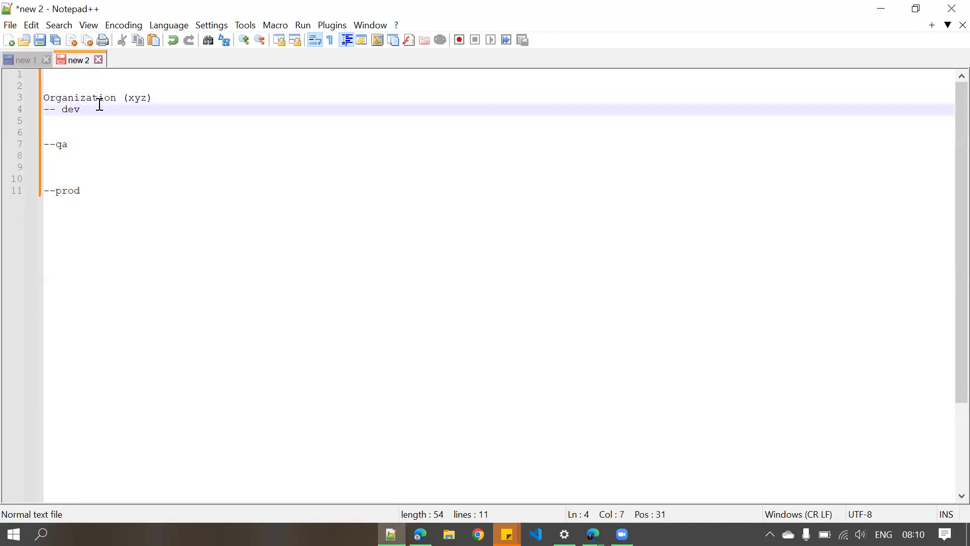
pyautogui.press('Return')
pyautogui.write('porkect1')
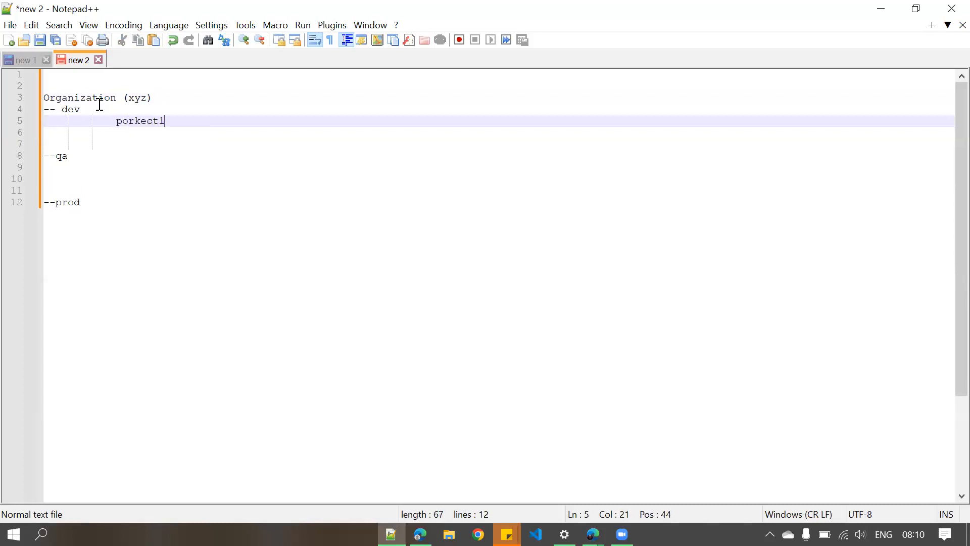
pyautogui.press('Return')
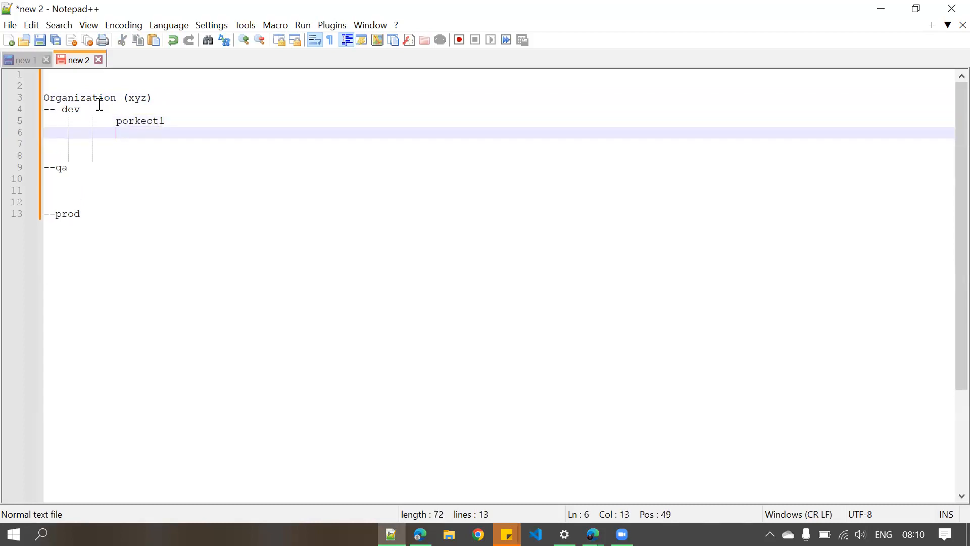
pyautogui.write('project2')
pyautogui.press('Return')
# - Add the indented entries "project3" and "project4" on separate lines under project2 in the dev group
pyautogui.write('project')
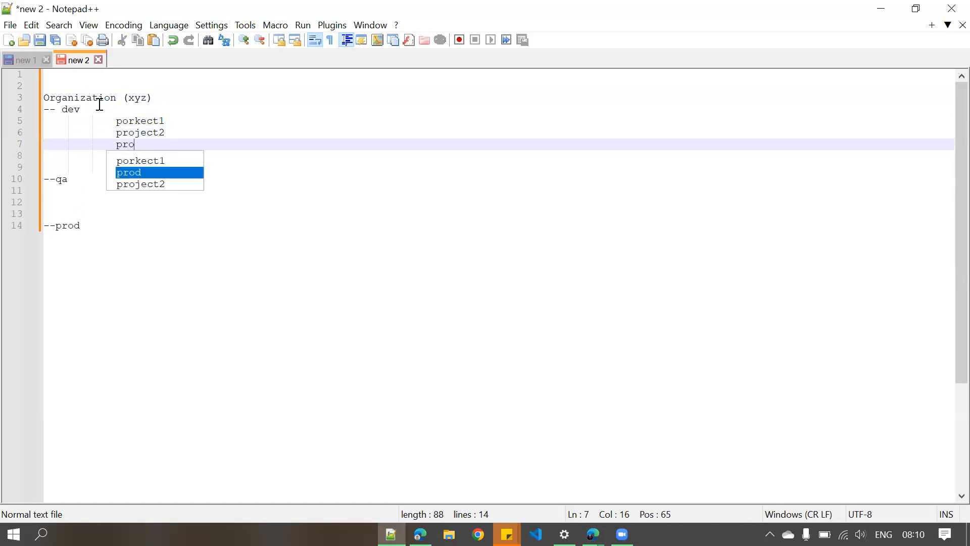
pyautogui.write('3')
pyautogui.press('Return')
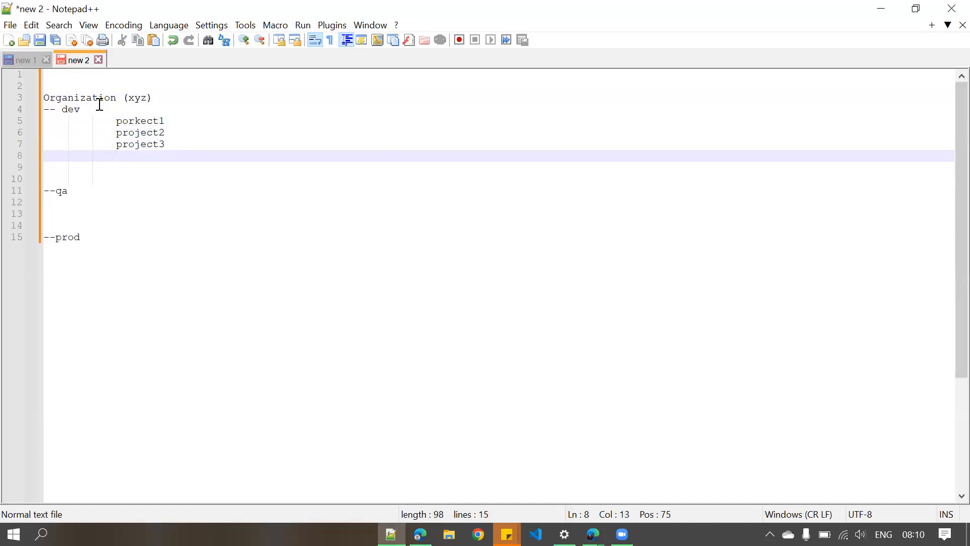
pyautogui.write('project4')
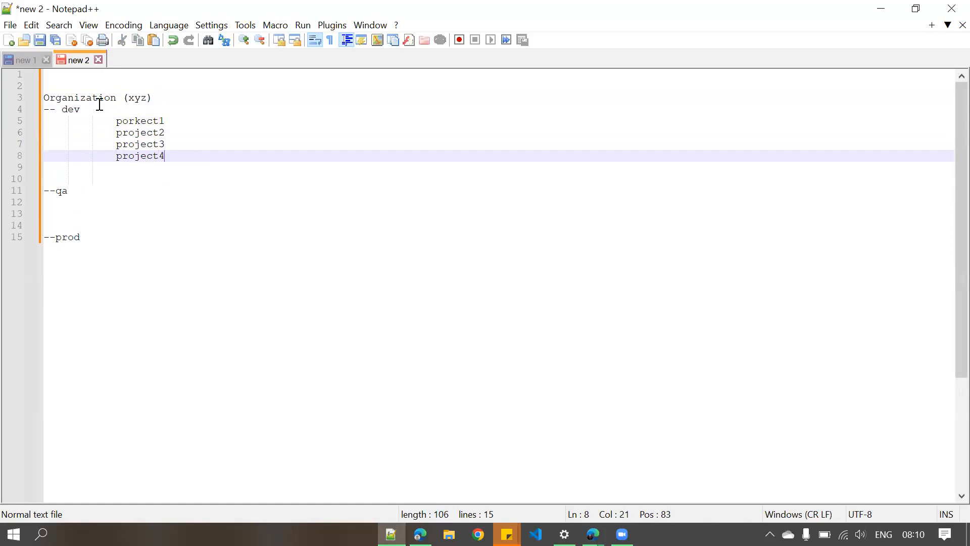
pyautogui.moveTo(179, 155); pyautogui.dragTo(53, 153)
pyautogui.click(162, 154)
# - Correct the misspelled first project entry in the dev group to "project1"
pyautogui.click(130, 122)
pyautogui.press('BackSpace')
pyautogui.press('Right')
pyautogui.write('o')
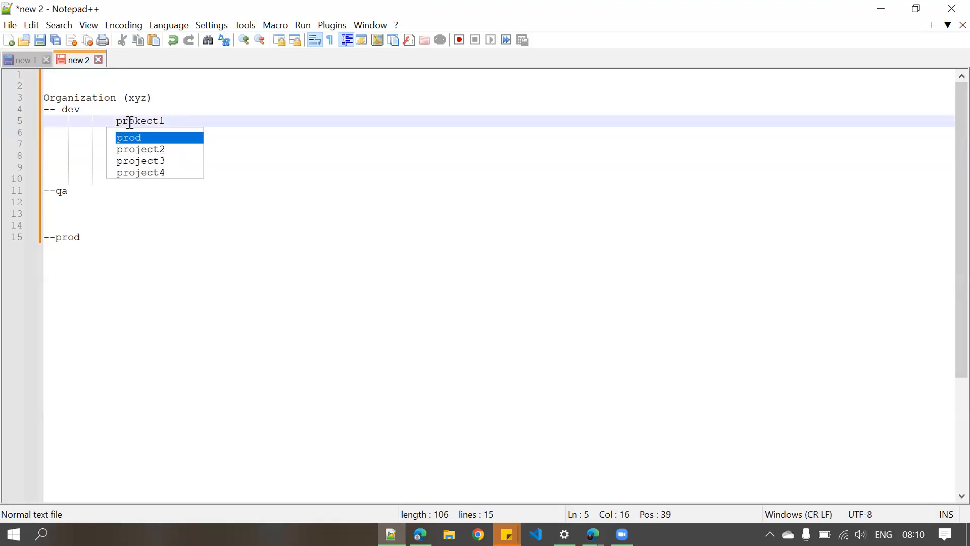
pyautogui.click(147, 122)
pyautogui.press('Left')
pyautogui.press('BackSpace')
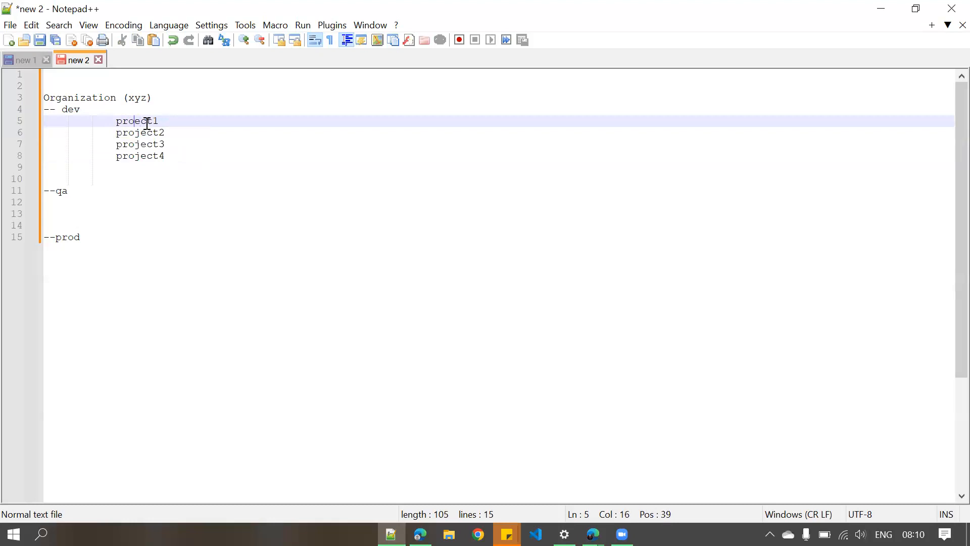
pyautogui.write('j')
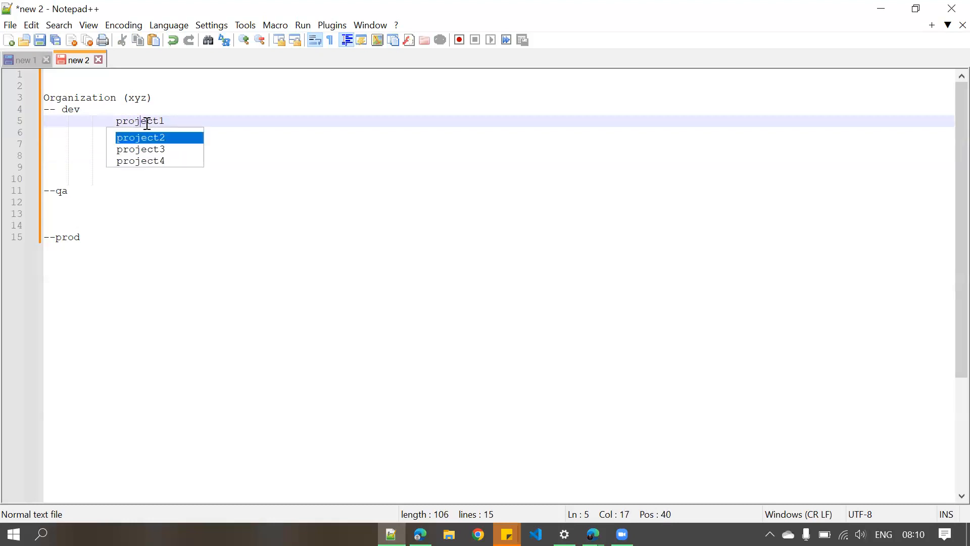
pyautogui.click(364, 201)
# - Copy the project1 and project2 lines from the dev group to directly below the qa entry
pyautogui.moveTo(175, 133); pyautogui.dragTo(1, 126)
pyautogui.hotkey('ctrl', 'c')
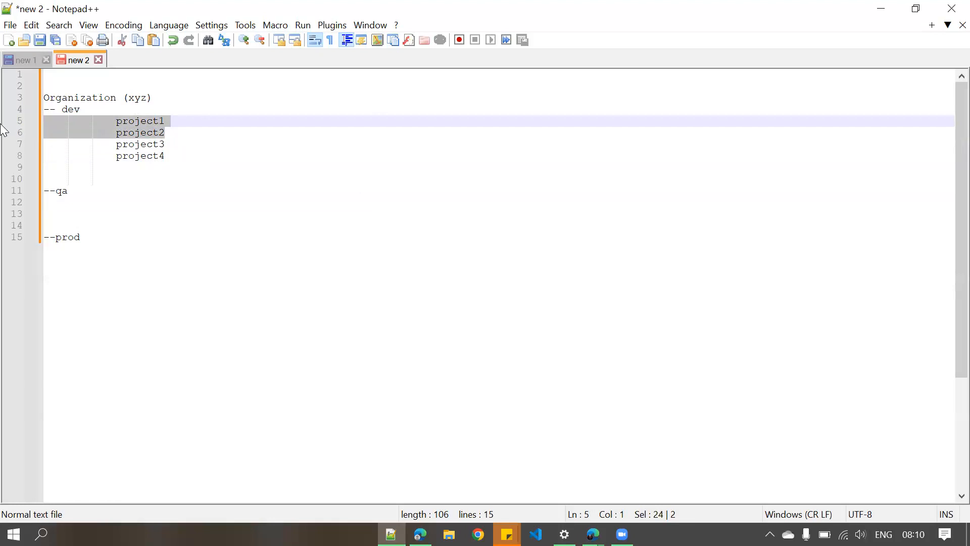
pyautogui.click(103, 193)
pyautogui.press('Return')
pyautogui.hotkey('ctrl', 'v')
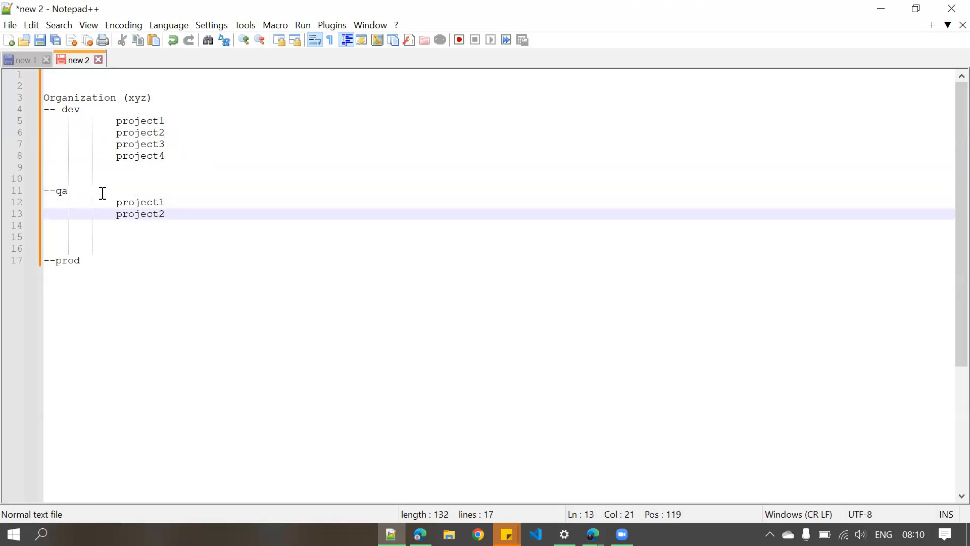
# - Copy the project1 and project2 lines from the qa group to directly below the prod entry
pyautogui.moveTo(169, 214); pyautogui.dragTo(106, 195)
pyautogui.hotkey('ctrl', 'c')
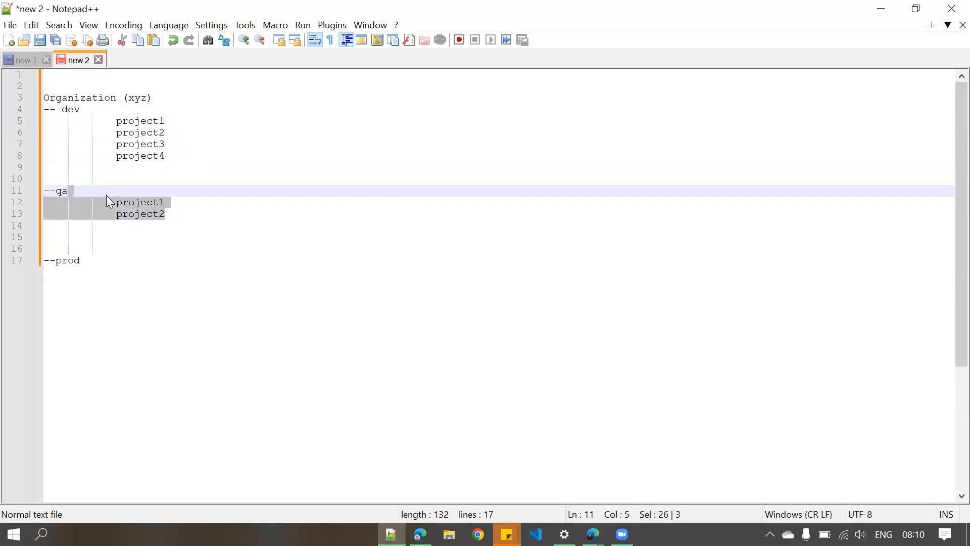
pyautogui.click(103, 266)
pyautogui.press('Return')
pyautogui.hotkey('ctrl', 'v')
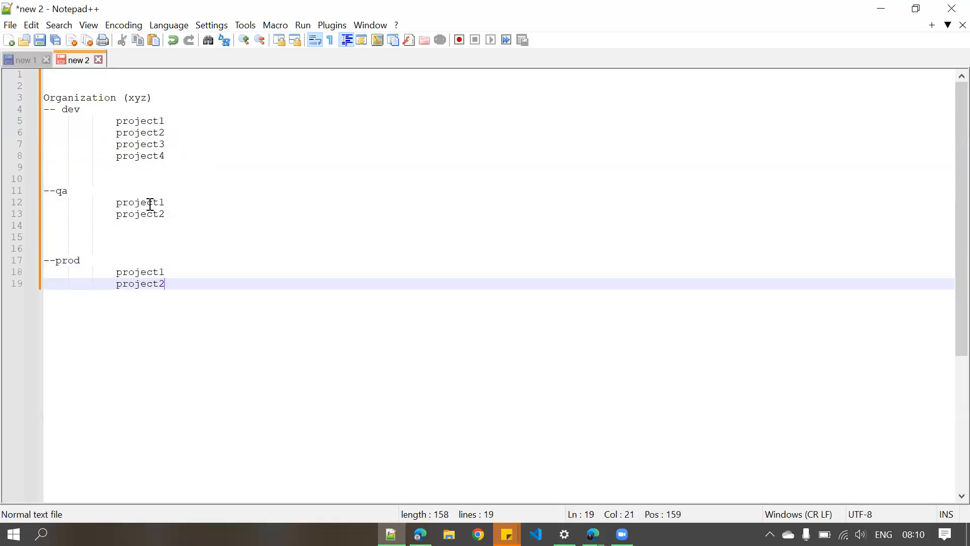
# - Rename the first qa entry to "project12" and shorten the first prod entry to "project"
pyautogui.click(175, 202)
pyautogui.write('2')
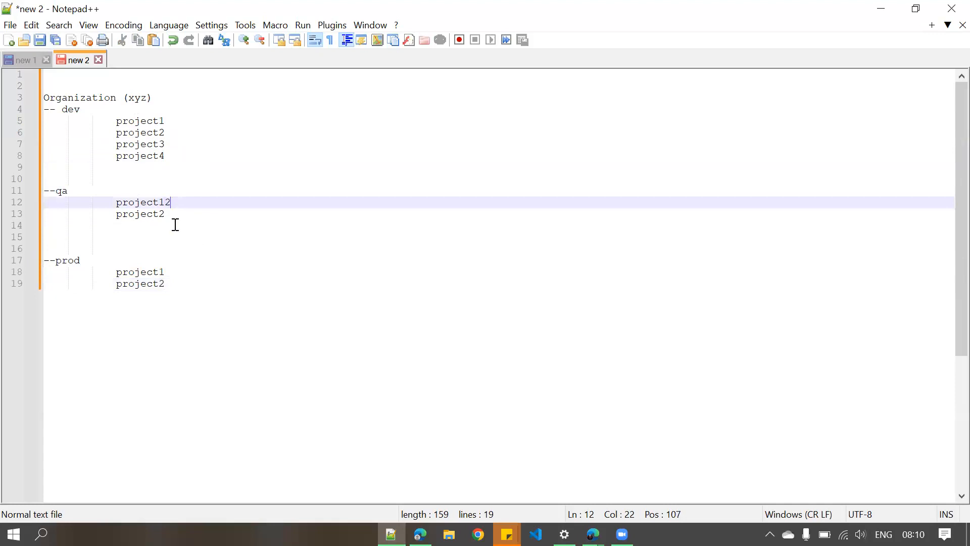
pyautogui.click(177, 271)
pyautogui.write('2')
pyautogui.press('BackSpace')
pyautogui.press('BackSpace')
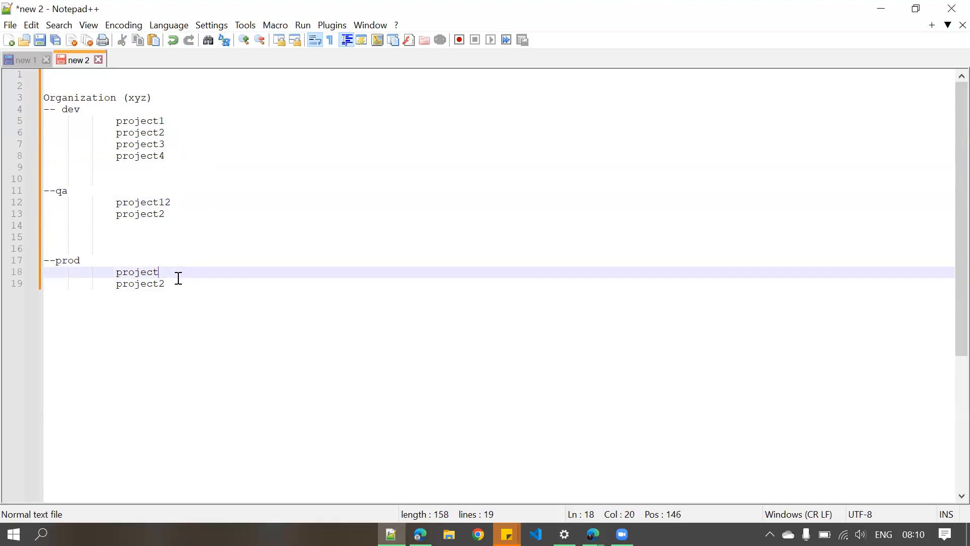
# - Switch to the Google Cloud console and create a new project named "cloud-engineer" with No organization as its location
pyautogui.hotkey('alt', 'Tab')
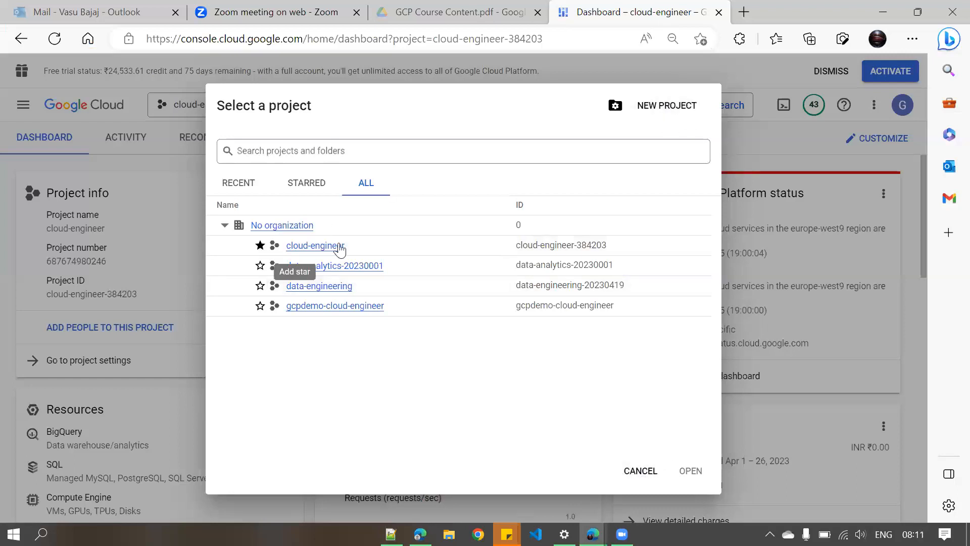
pyautogui.click(653, 113)
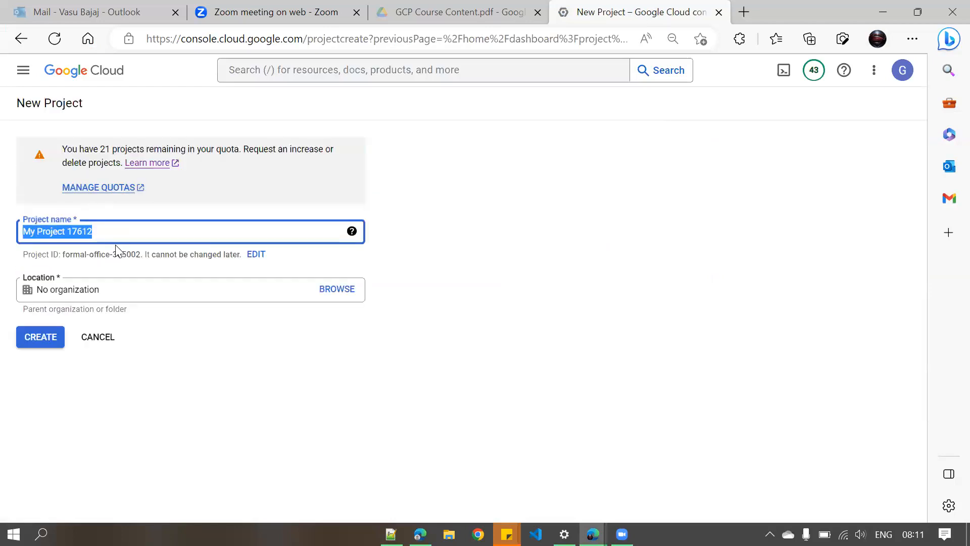
pyautogui.write('cloud-')
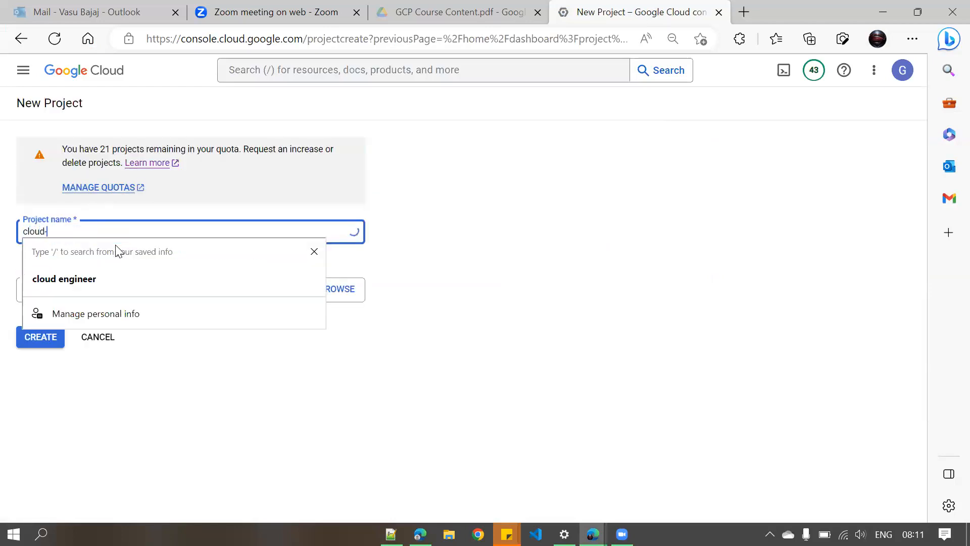
pyautogui.write('nginee')
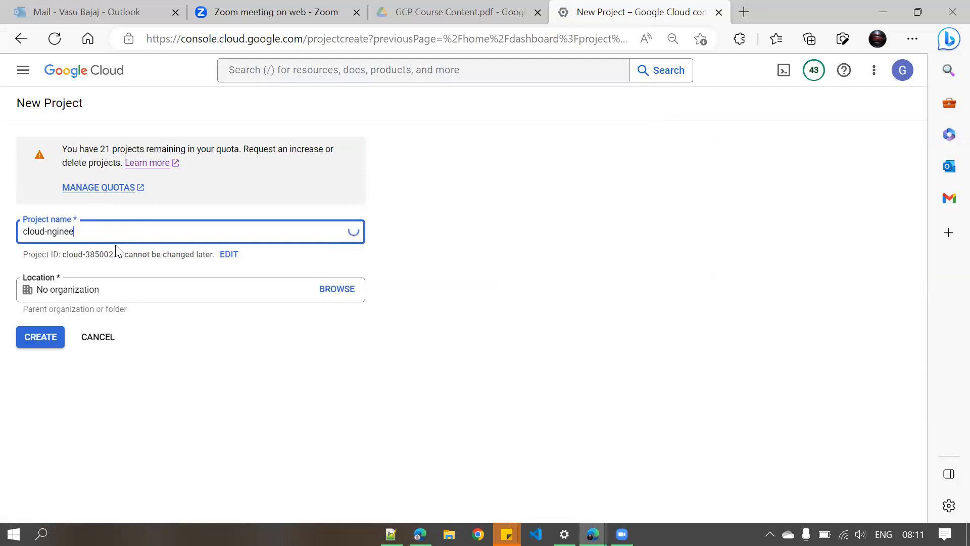
pyautogui.press('BackSpace')
pyautogui.press('BackSpace')
pyautogui.press('BackSpace')
pyautogui.press('BackSpace')
pyautogui.press('BackSpace')
pyautogui.press('BackSpace')
pyautogui.write('en')
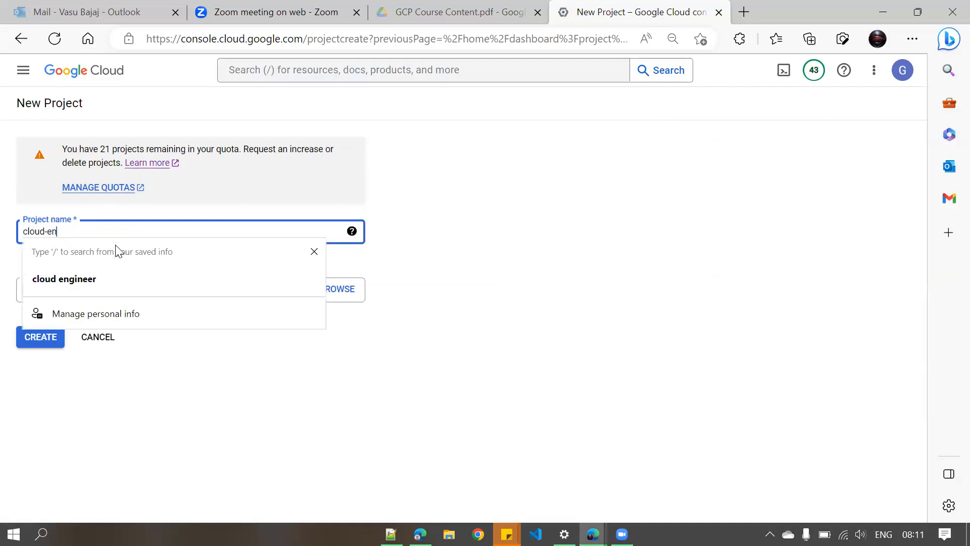
pyautogui.write('gineer')
pyautogui.click(147, 428)
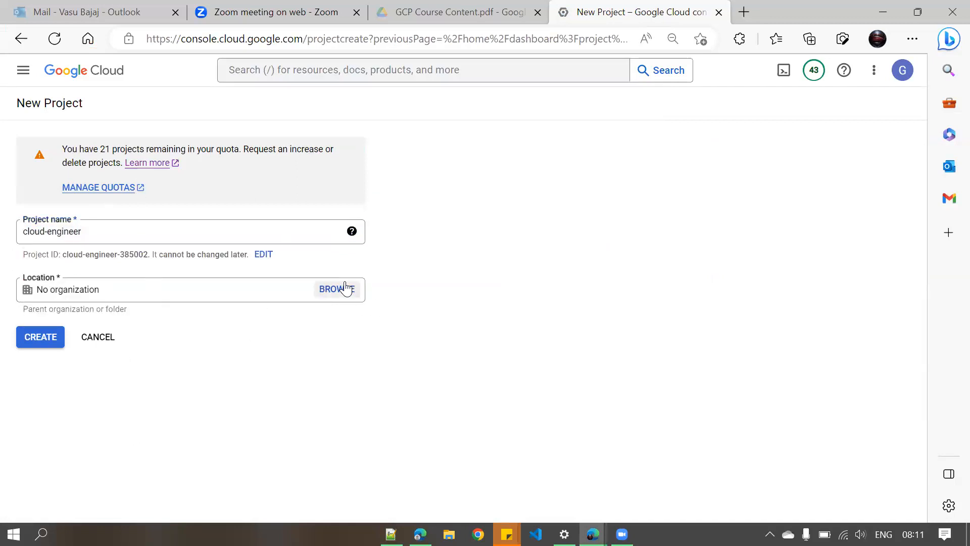
pyautogui.click(48, 339)
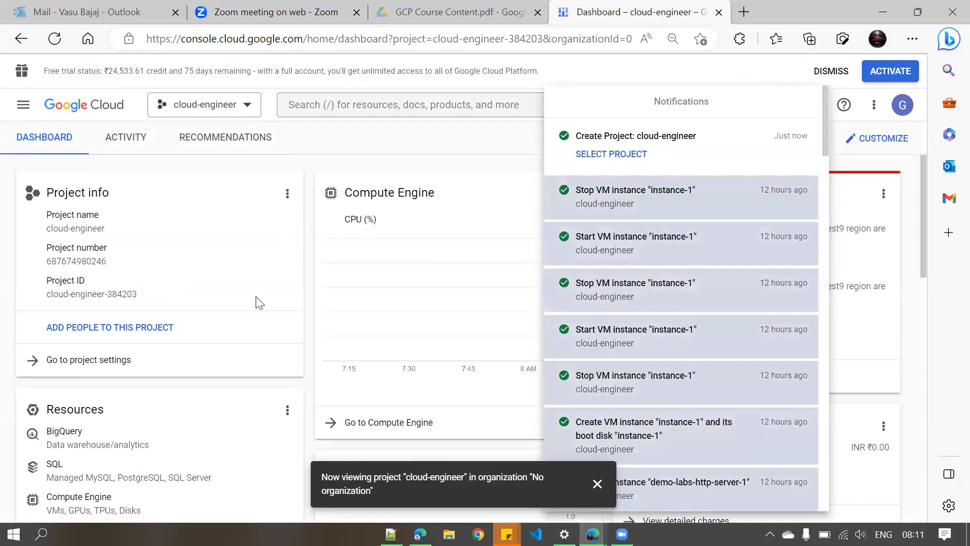
# - Switch to Notepad++ and compare the first project entries in the dev and qa groups
pyautogui.hotkey('alt', 'Tab')
pyautogui.click(163, 200)
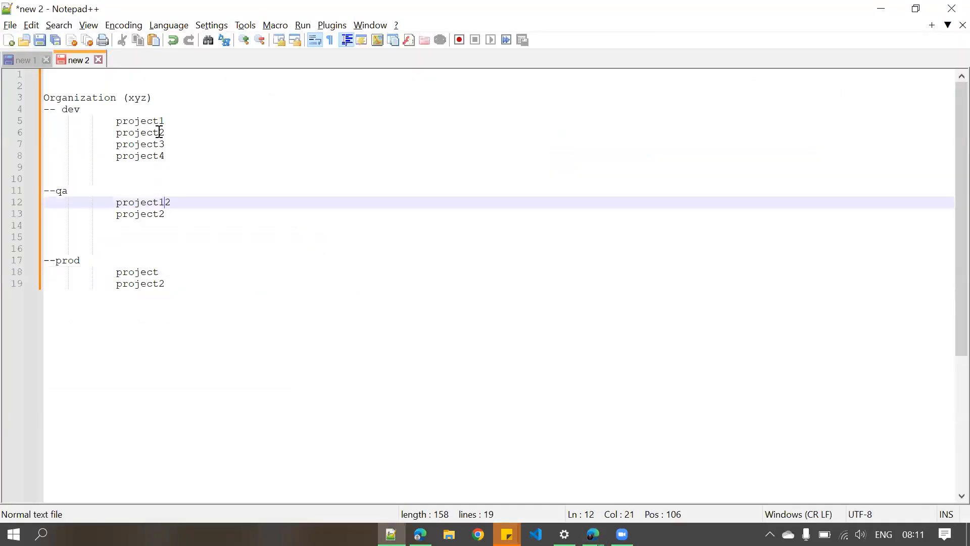
pyautogui.doubleClick(161, 120)
pyautogui.click(167, 210)
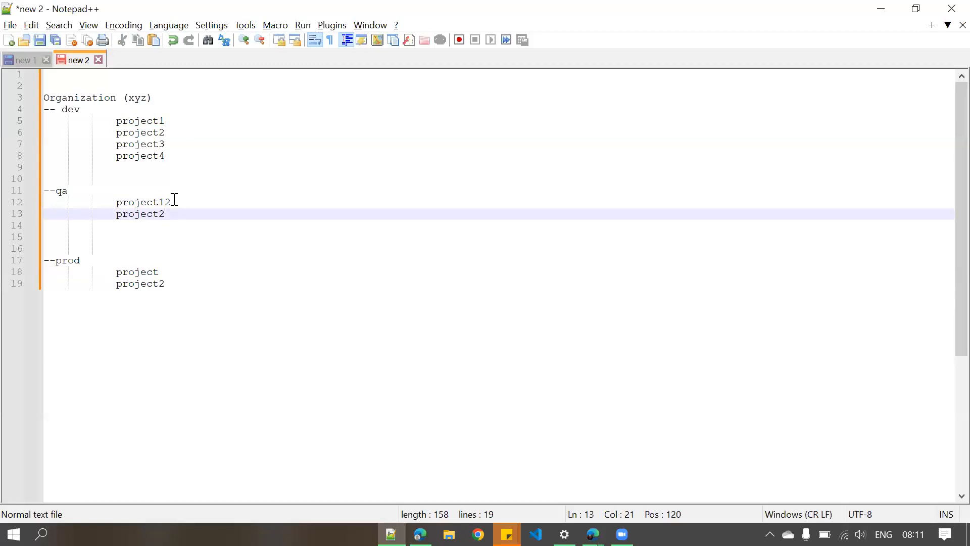
pyautogui.click(174, 200)
# - Switch back to the Google Cloud console and compare the IDs of the two cloud-engineer projects in the project picker
pyautogui.hotkey('alt', 'Tab')
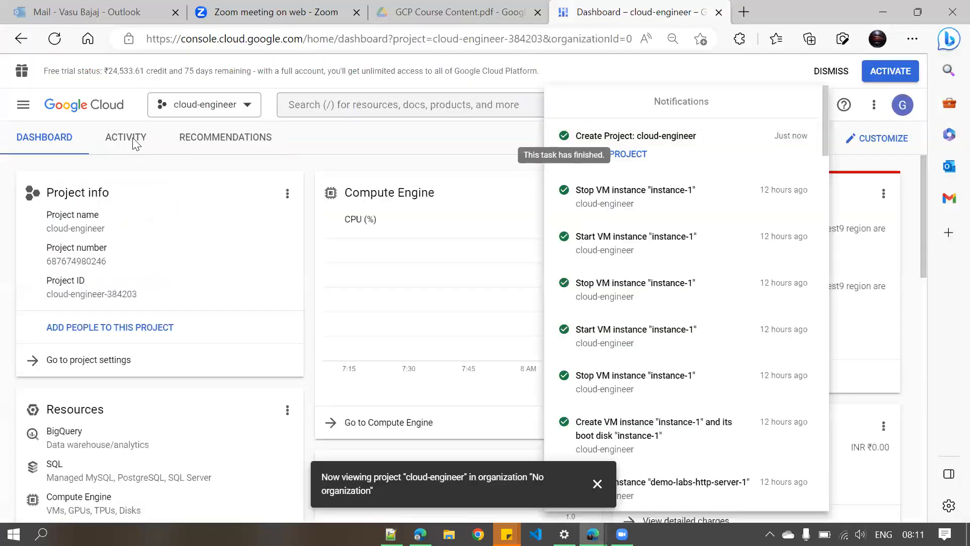
pyautogui.click(213, 107)
pyautogui.click(213, 106)
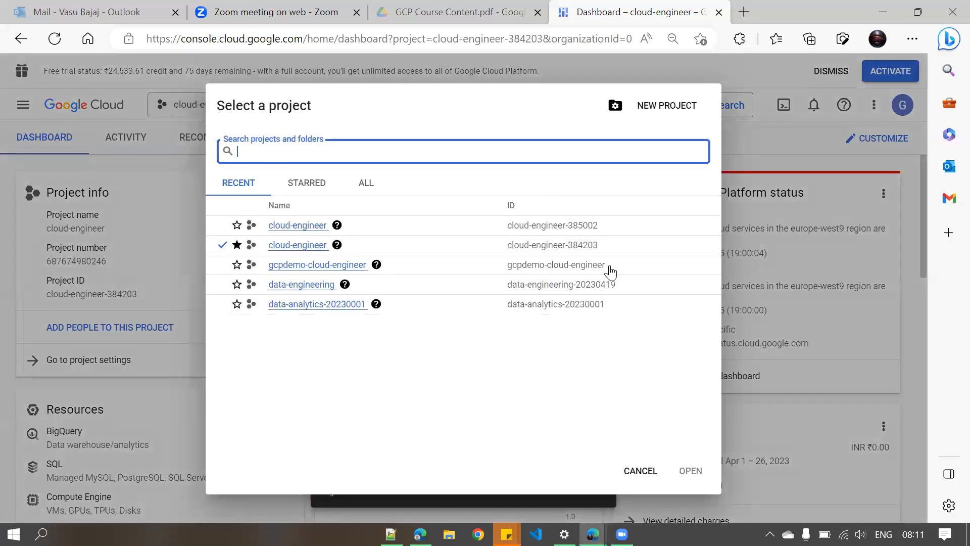
pyautogui.moveTo(600, 246); pyautogui.dragTo(504, 258)
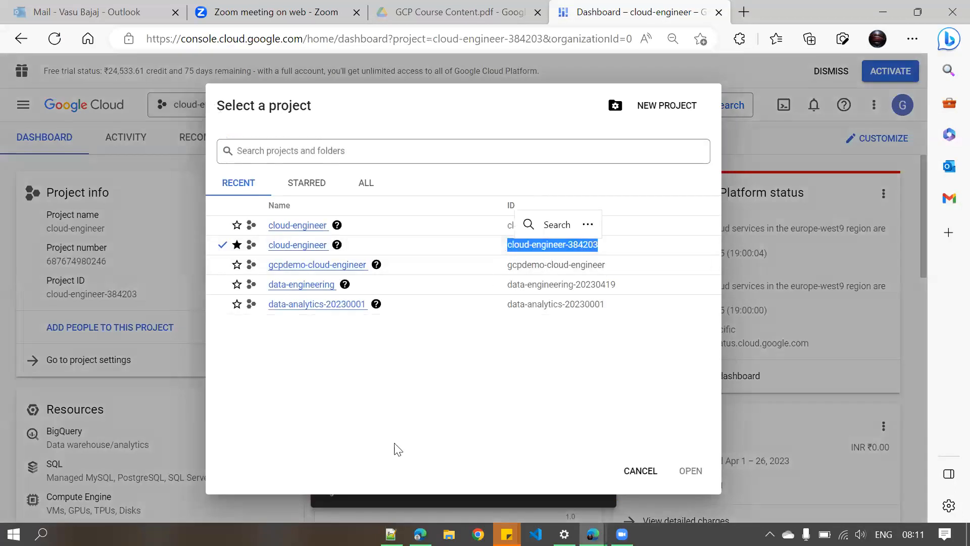
pyautogui.moveTo(268, 225); pyautogui.dragTo(334, 225)
pyautogui.moveTo(505, 225); pyautogui.dragTo(503, 245)
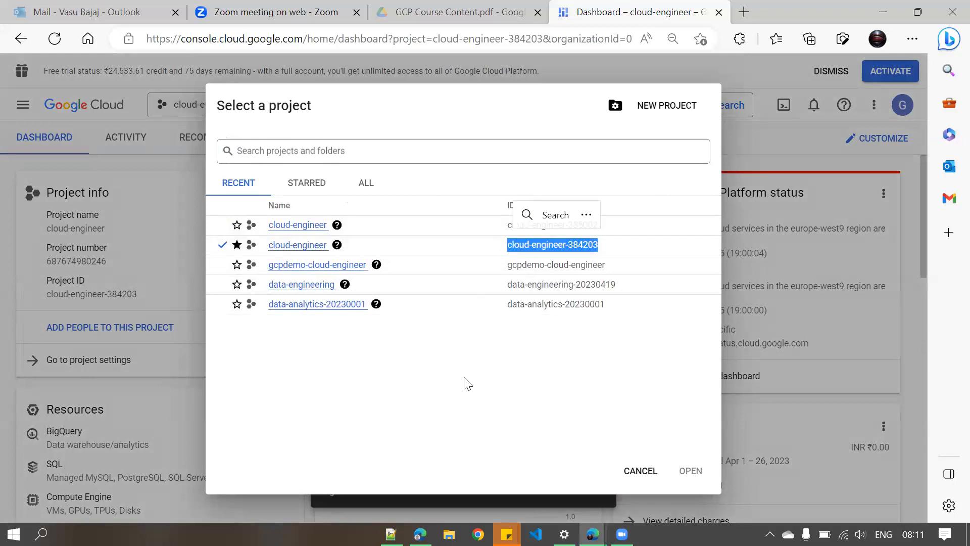
pyautogui.click(477, 392)
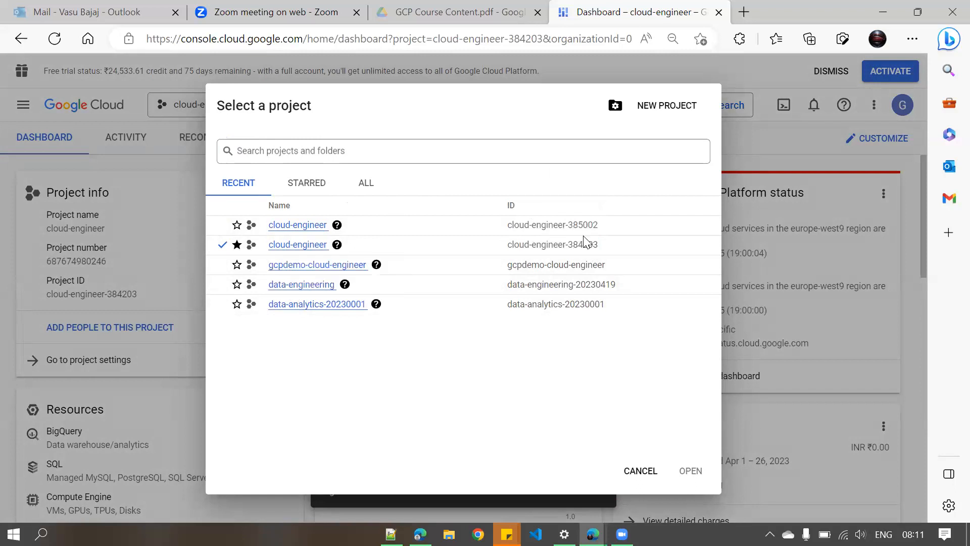
pyautogui.click(641, 472)
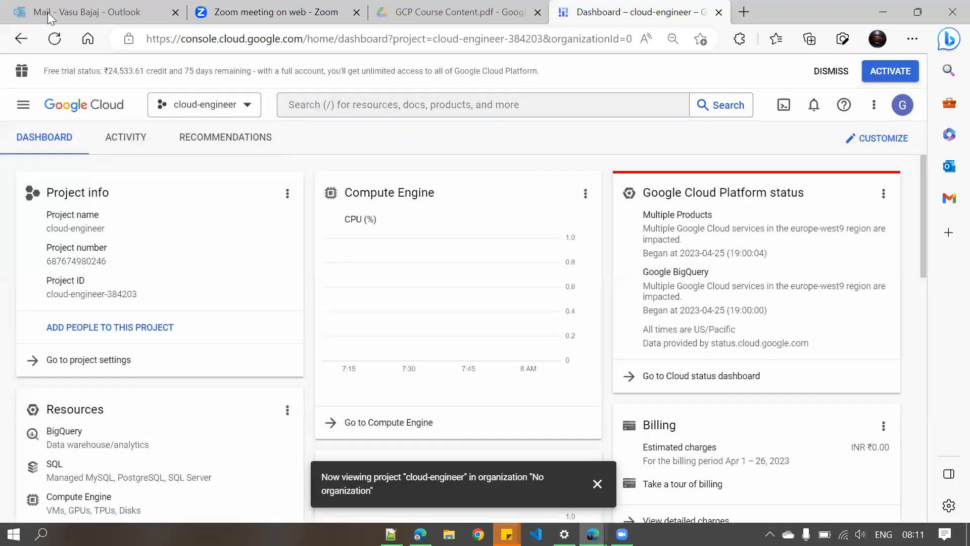
pyautogui.click(195, 103)
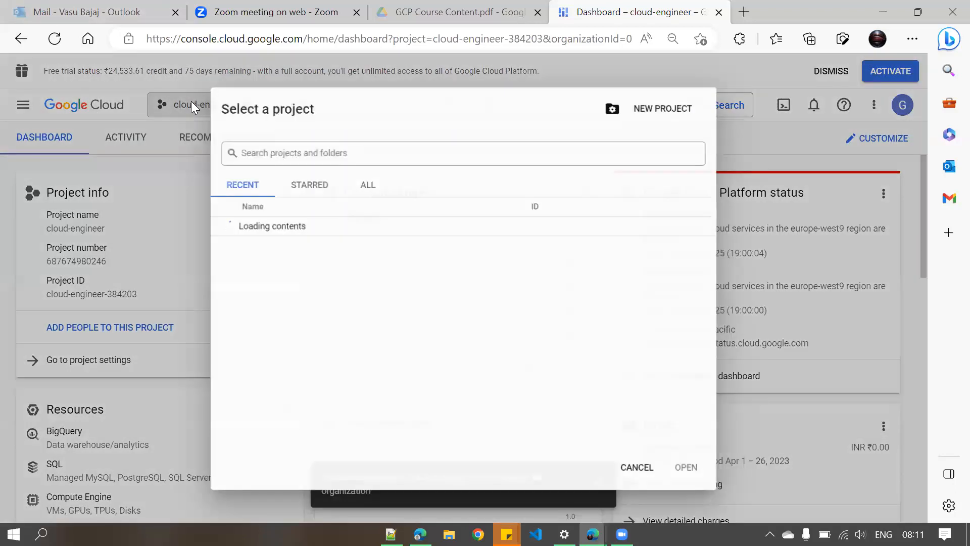
pyautogui.moveTo(593, 225); pyautogui.dragTo(524, 225)
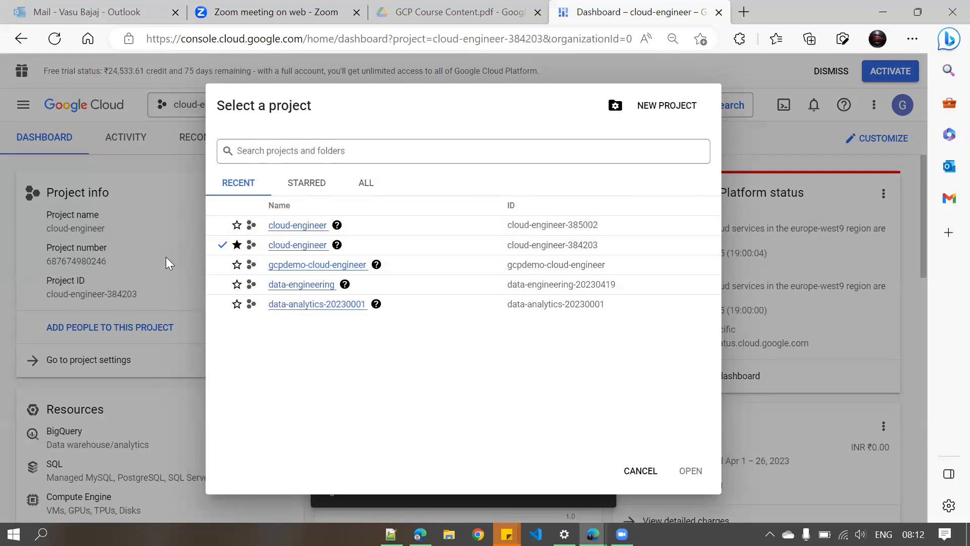
# - Close the project picker and open the settings of the current cloud-engineer project
pyautogui.click(104, 364)
pyautogui.click(103, 363)
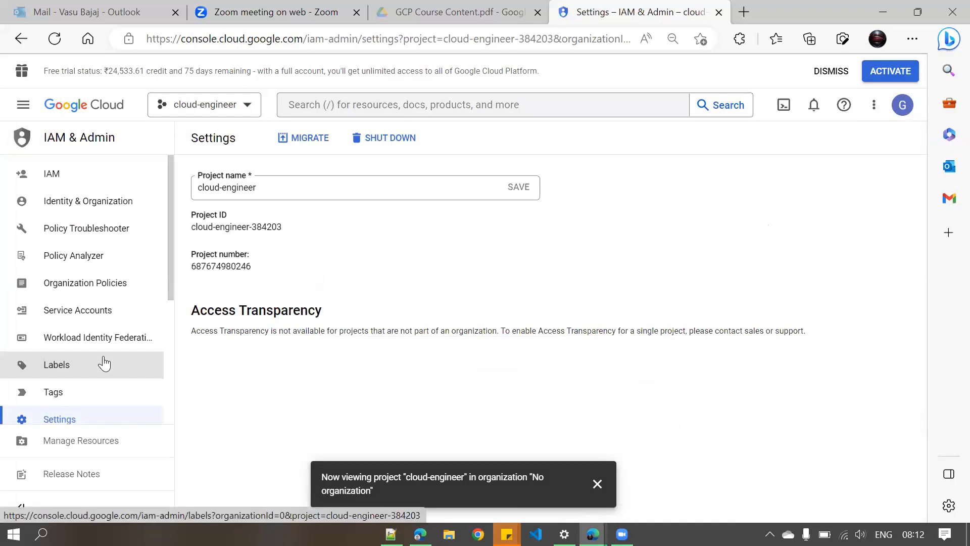
pyautogui.click(276, 182)
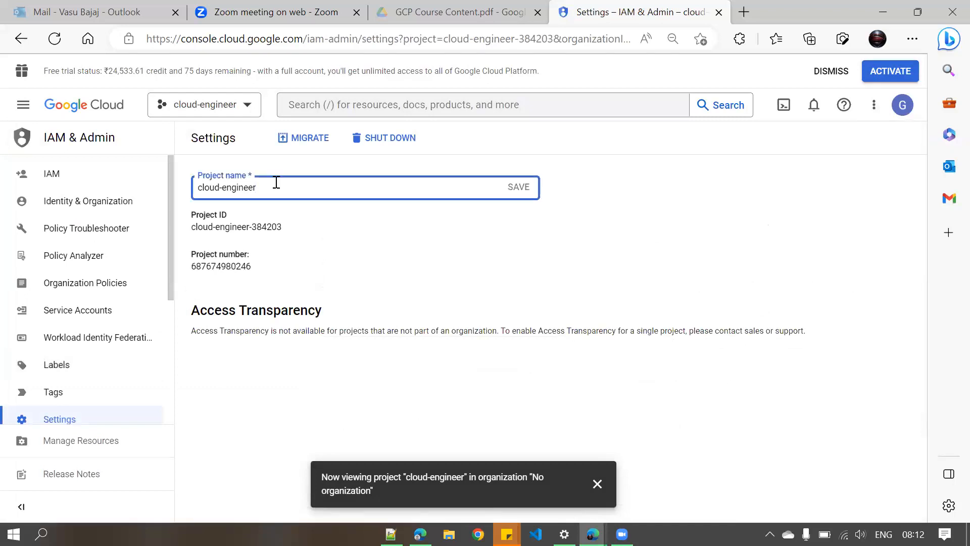
# - List all projects under No organization and compare the names and IDs of the two cloud-engineer projects
pyautogui.click(234, 108)
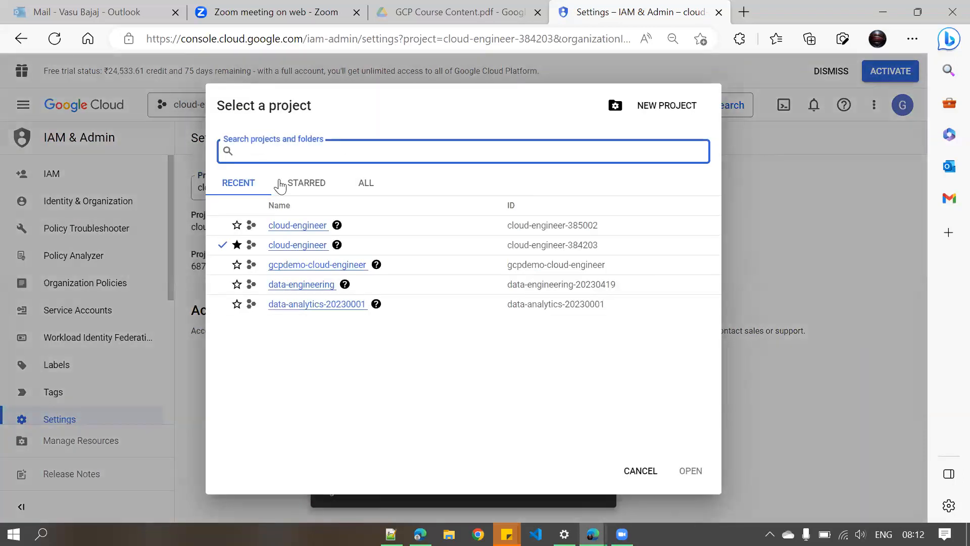
pyautogui.click(369, 185)
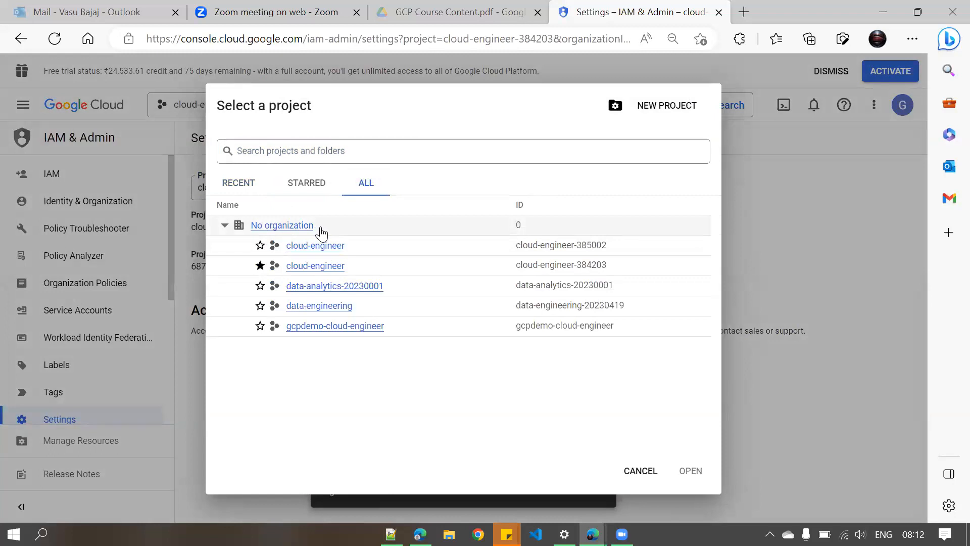
pyautogui.moveTo(614, 245); pyautogui.dragTo(516, 248)
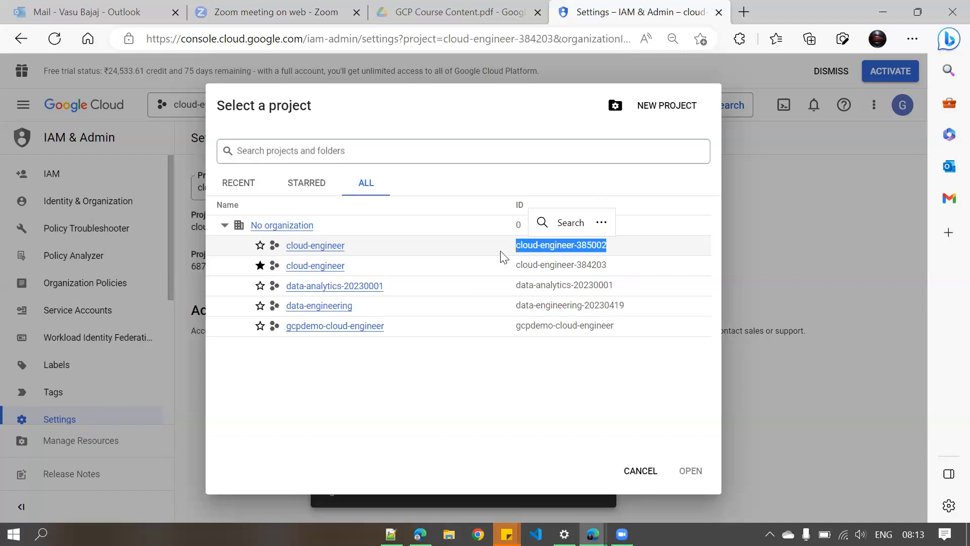
pyautogui.click(679, 254)
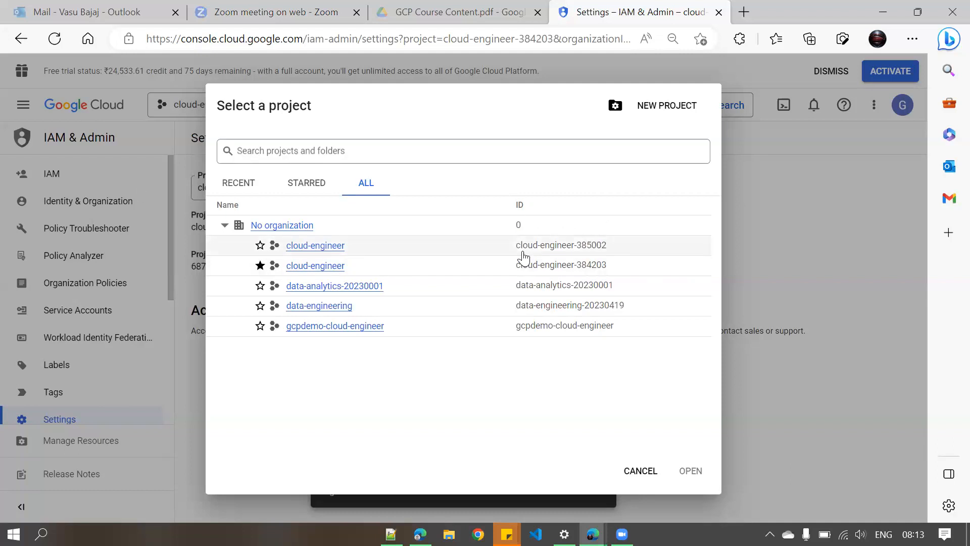
pyautogui.moveTo(515, 248); pyautogui.dragTo(634, 252)
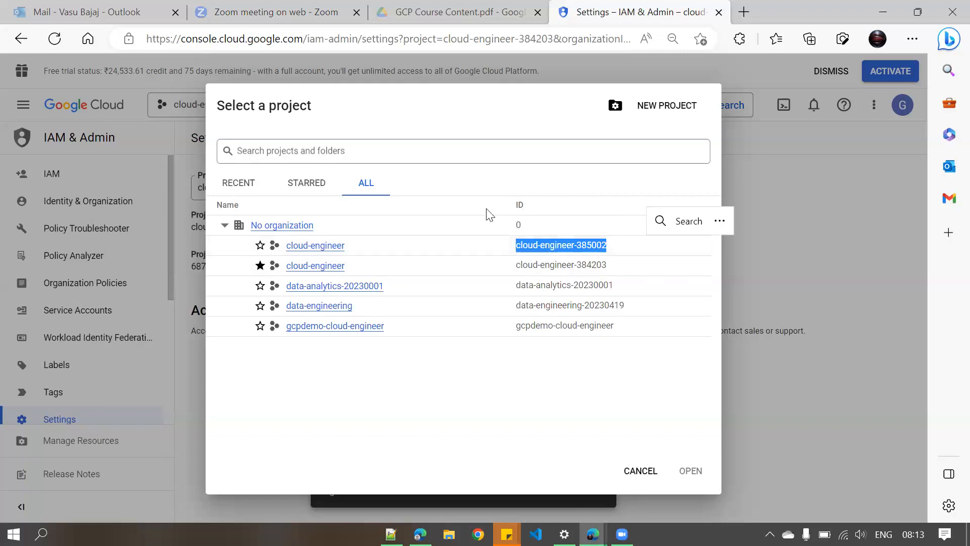
pyautogui.doubleClick(519, 205)
pyautogui.moveTo(351, 250); pyautogui.dragTo(286, 255)
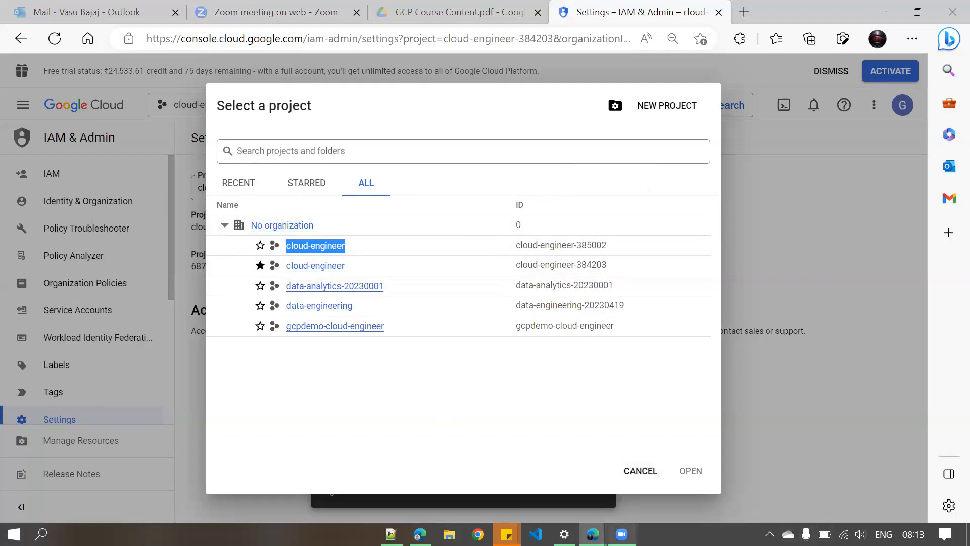
pyautogui.click(622, 534)
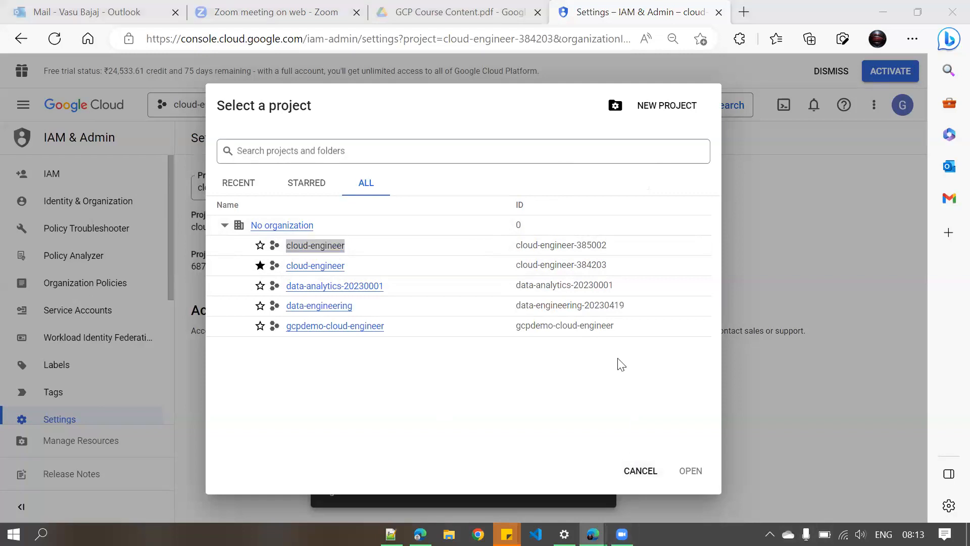
pyautogui.click(438, 399)
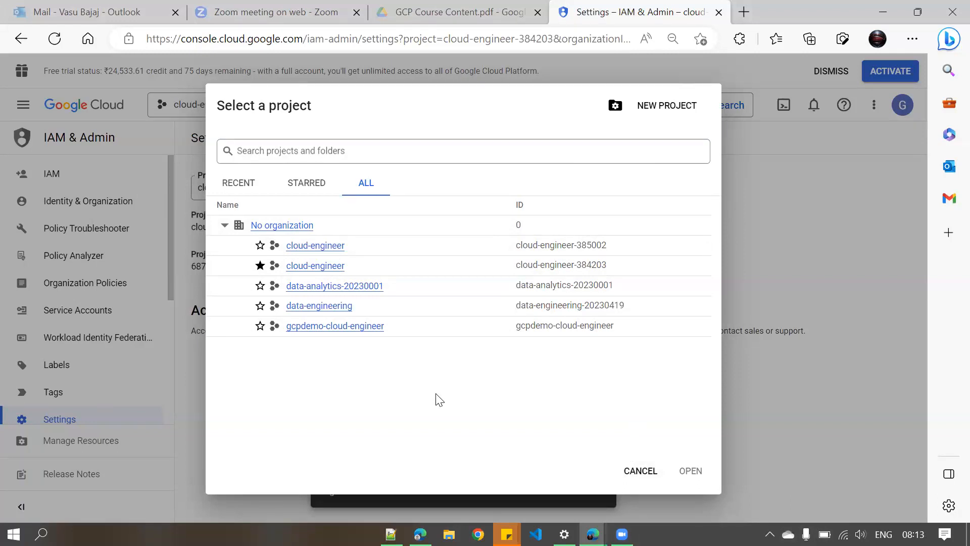
pyautogui.click(641, 471)
# - Rename the current project to "cloud-engineer-2" and save the new name
pyautogui.click(265, 191)
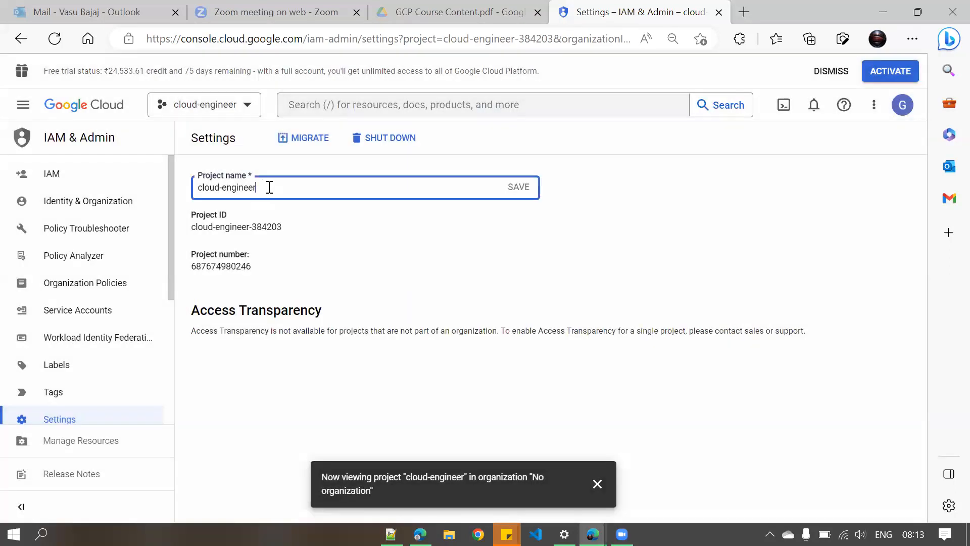
pyautogui.write('-2')
pyautogui.click(519, 186)
# - Check whether the project ID can be edited in the project settings
pyautogui.doubleClick(260, 227)
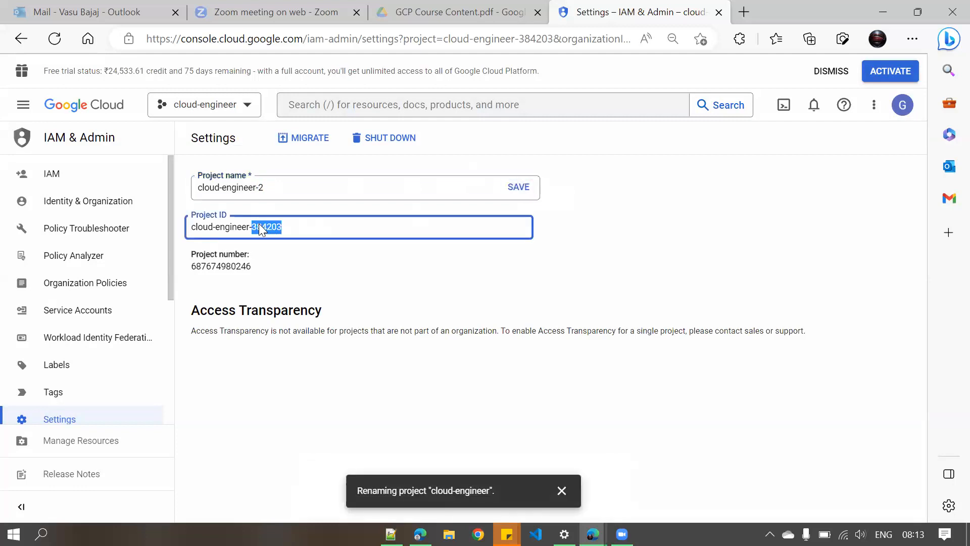
pyautogui.tripleClick(292, 229)
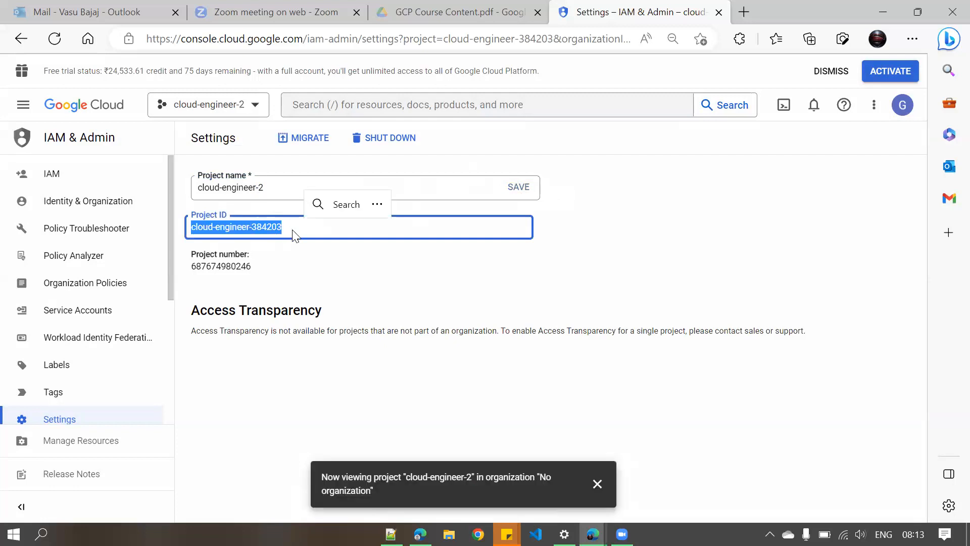
pyautogui.click(415, 308)
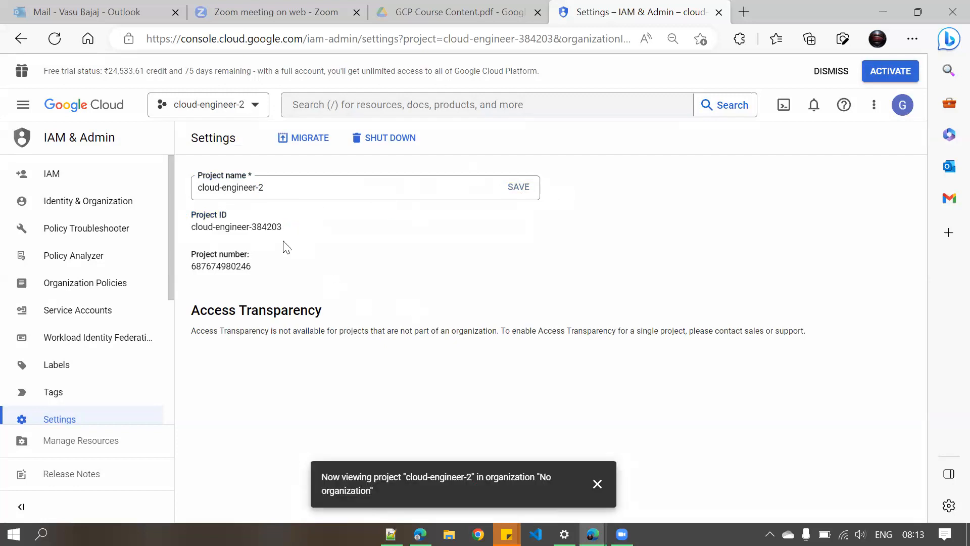
pyautogui.click(298, 228)
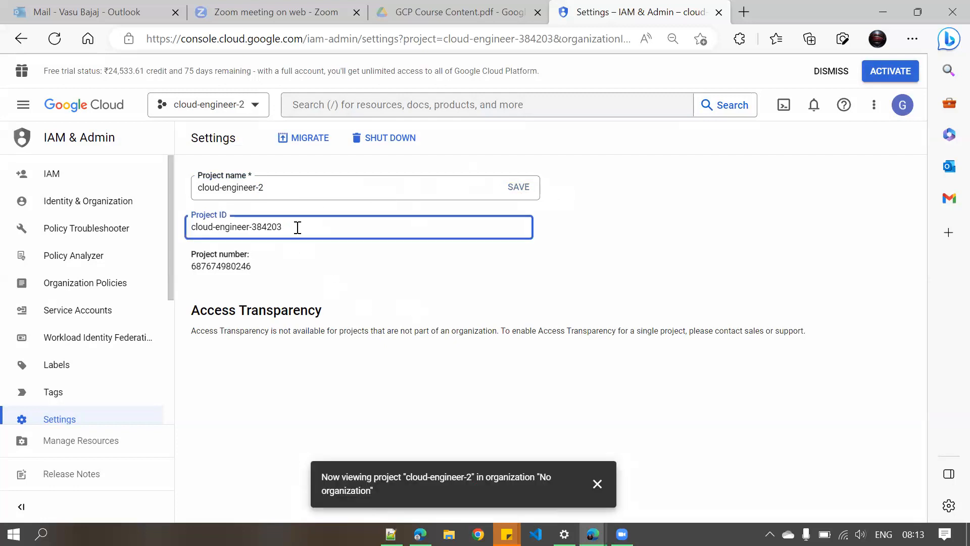
pyautogui.tripleClick(298, 228)
pyautogui.click(330, 200)
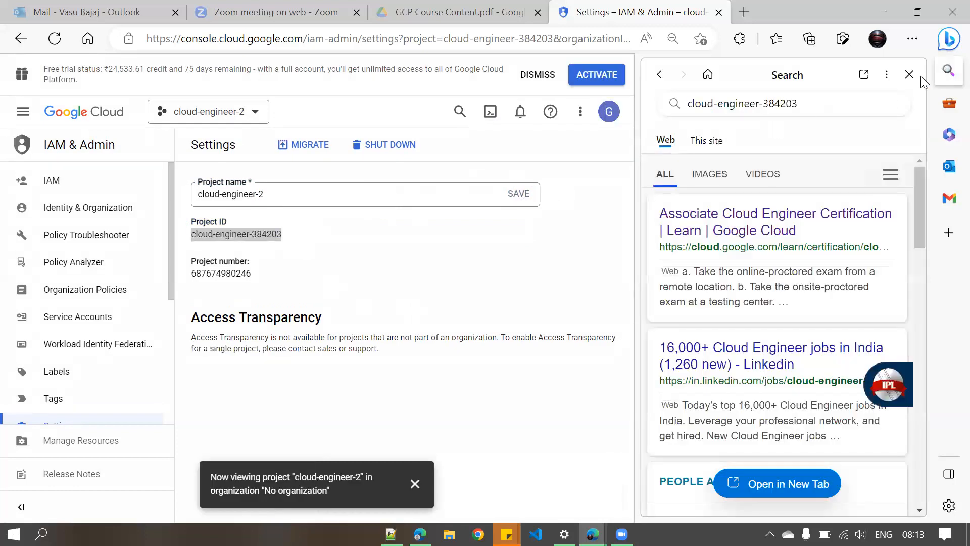
pyautogui.click(909, 74)
pyautogui.click(312, 229)
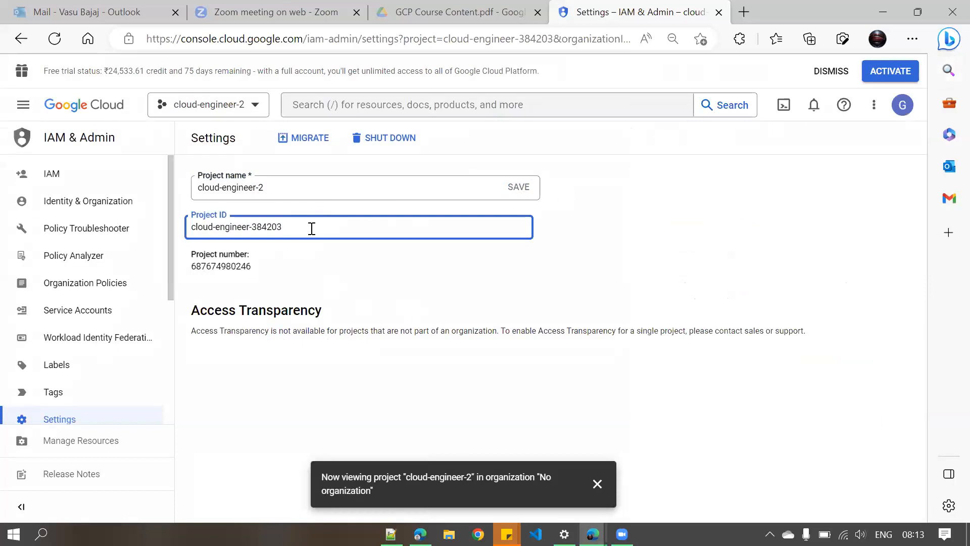
pyautogui.doubleClick(277, 225)
pyautogui.click(310, 222)
# - Compare the names and IDs of the cloud-engineer-2 and cloud-engineer projects in the project picker
pyautogui.click(244, 104)
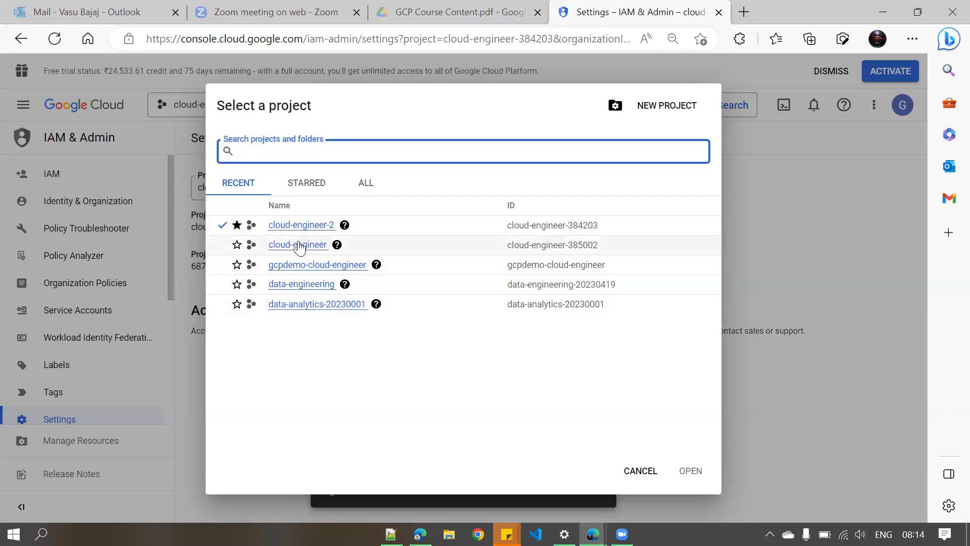
pyautogui.moveTo(600, 248); pyautogui.dragTo(493, 251)
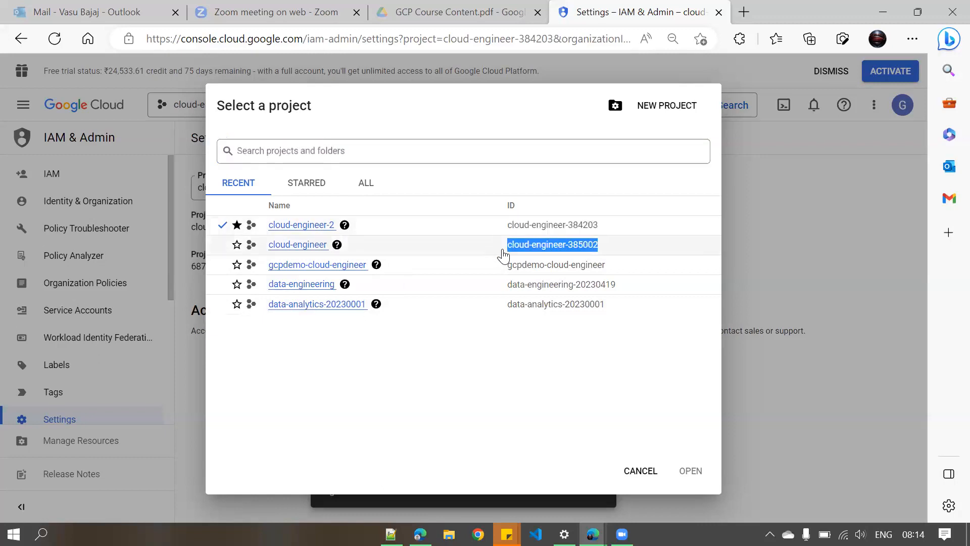
pyautogui.click(483, 396)
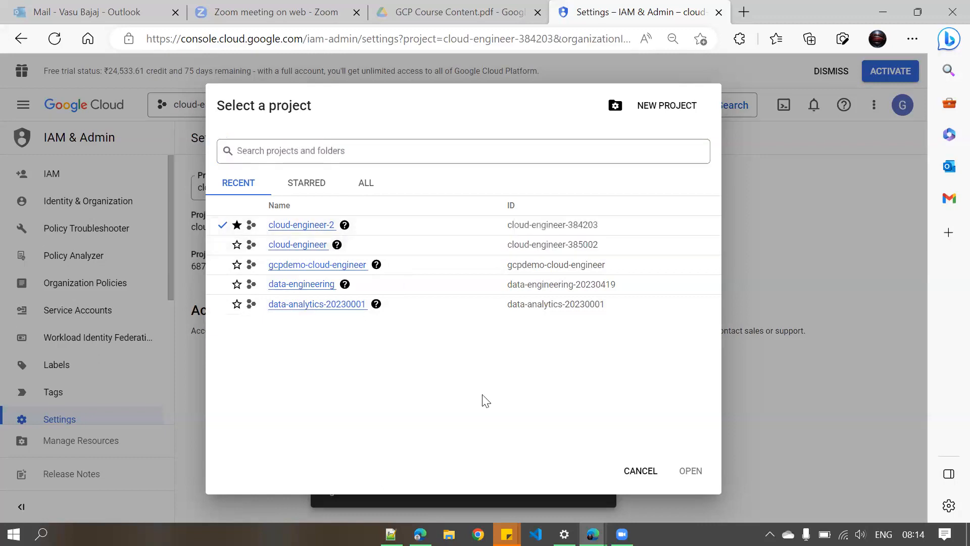
pyautogui.moveTo(507, 245); pyautogui.dragTo(613, 251)
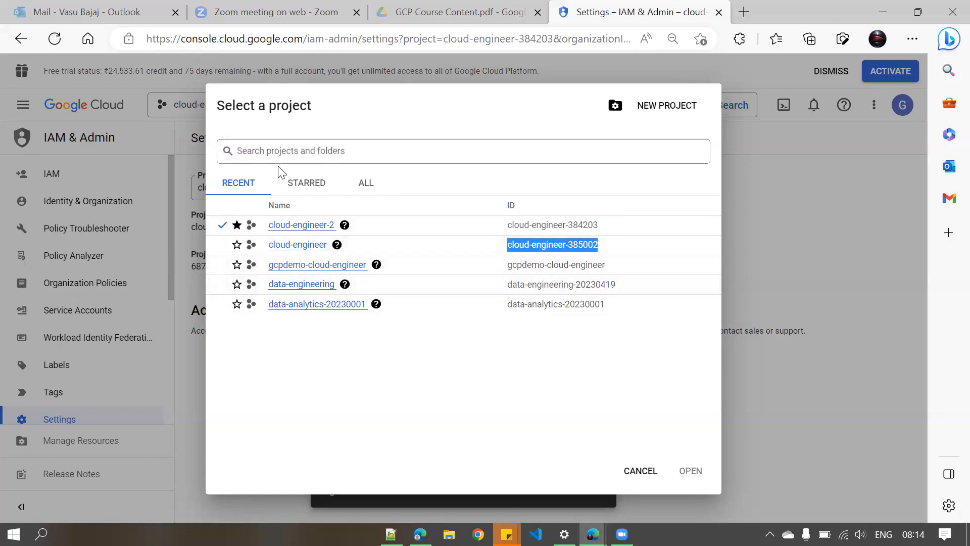
pyautogui.moveTo(353, 226); pyautogui.dragTo(238, 227)
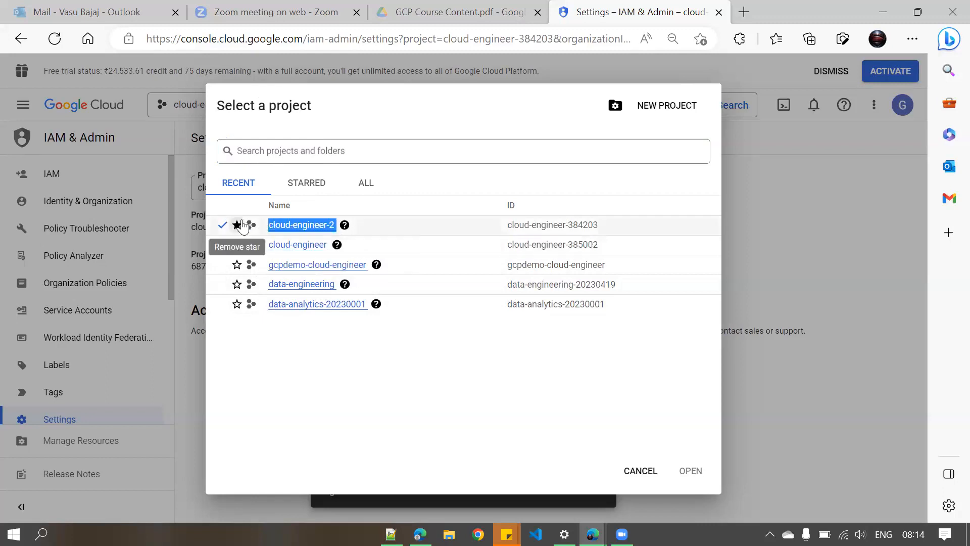
pyautogui.moveTo(503, 225); pyautogui.dragTo(602, 229)
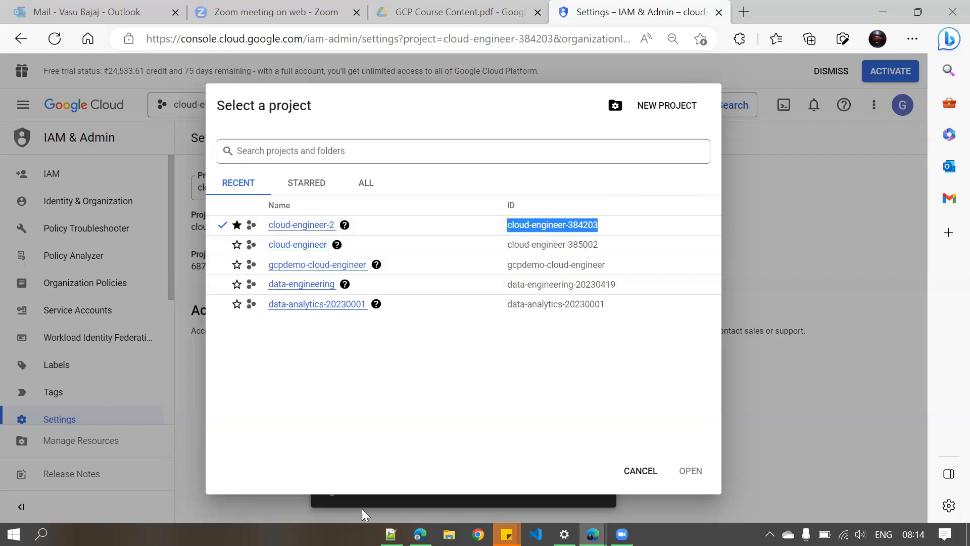
# - Switch to Notepad++ and add the line "Best practice - projectname_creattion_date" below the prod group, separated by a blank line
pyautogui.click(390, 534)
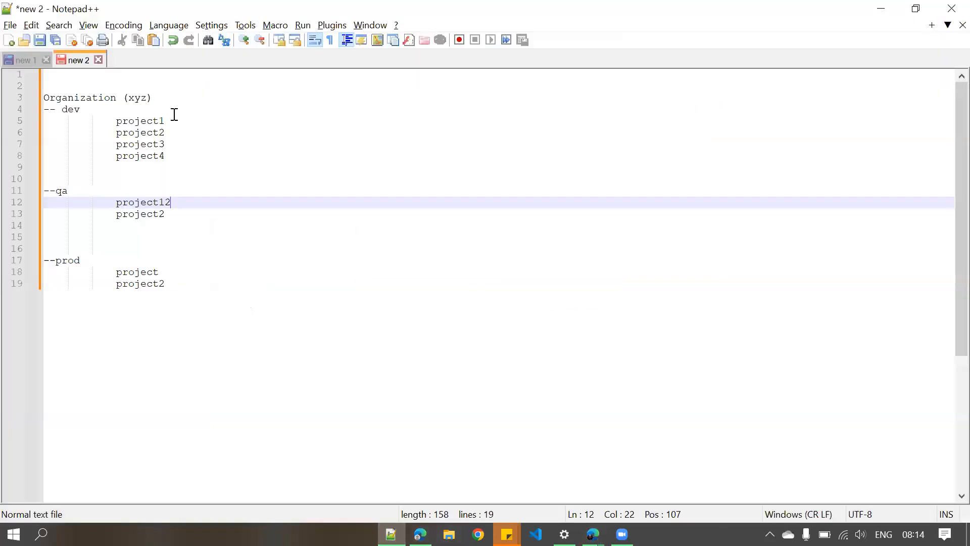
pyautogui.click(188, 121)
pyautogui.click(181, 286)
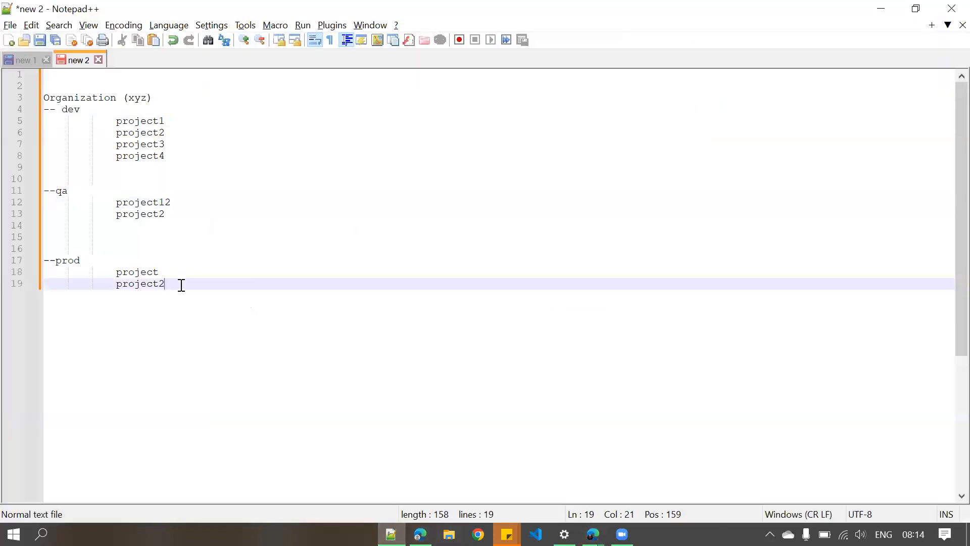
pyautogui.press('Return')
pyautogui.press('Return')
pyautogui.write('est')
pyautogui.press('BackSpace')
pyautogui.press('BackSpace')
pyautogui.press('BackSpace')
pyautogui.press('BackSpace')
pyautogui.press('BackSpace')
pyautogui.press('BackSpace')
pyautogui.write('Be')
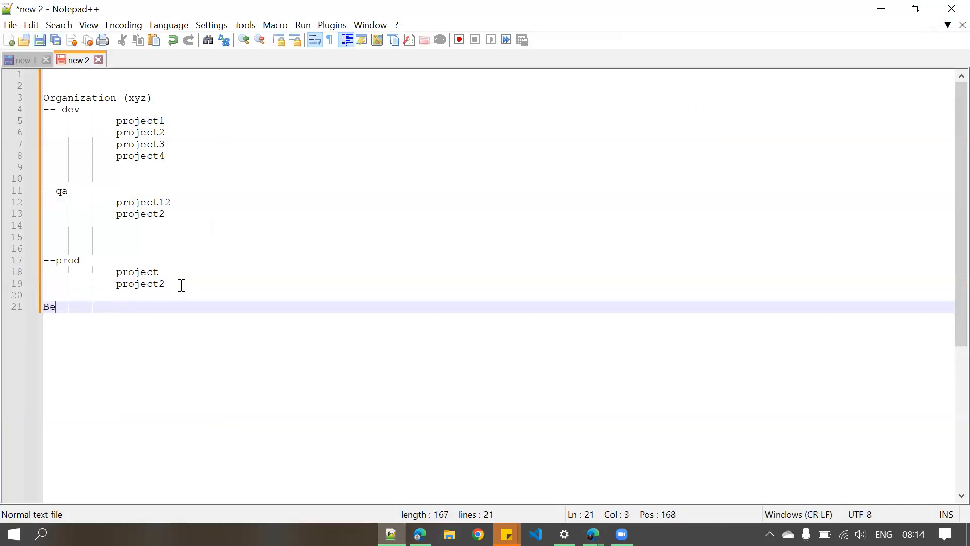
pyautogui.write('st pract')
pyautogui.press('BackSpace')
pyautogui.write('tice - ')
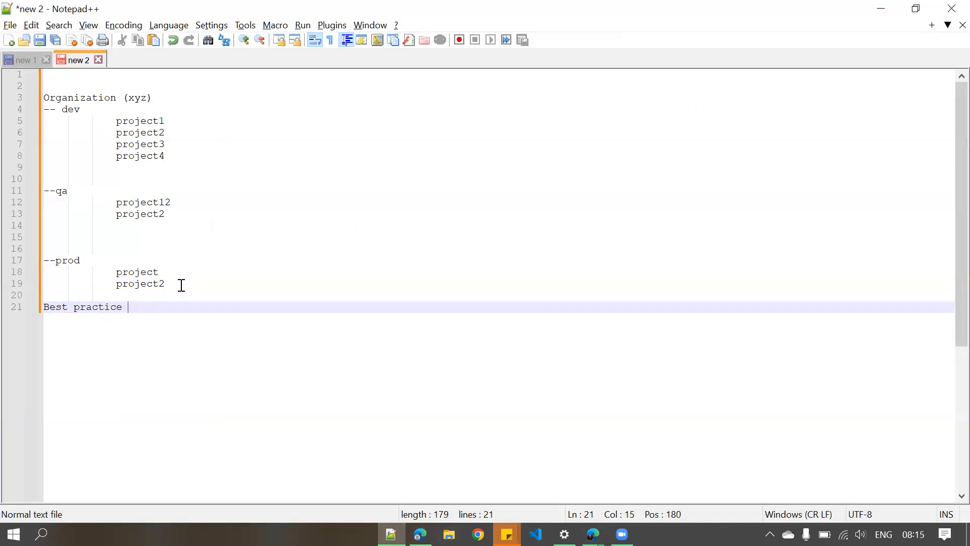
pyautogui.write('project')
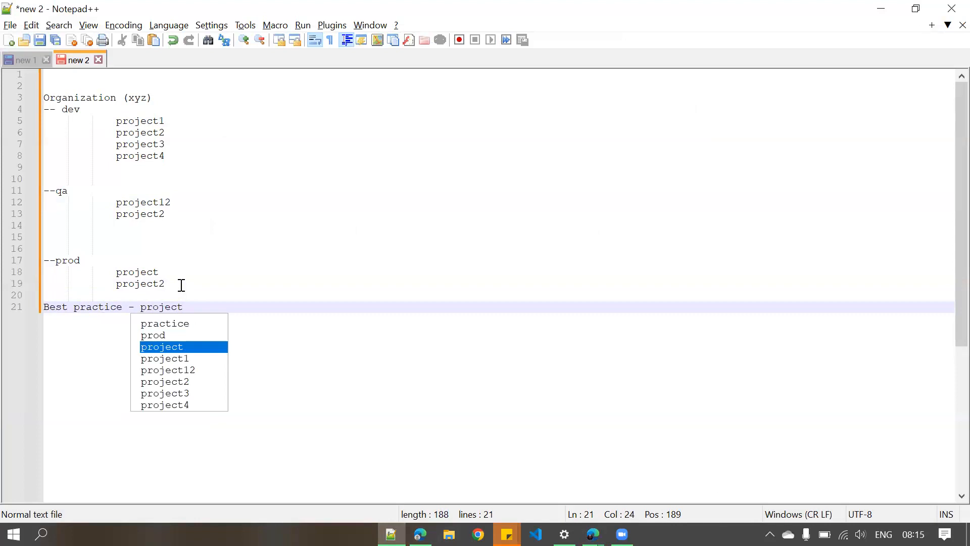
pyautogui.write('name_creattion_date')
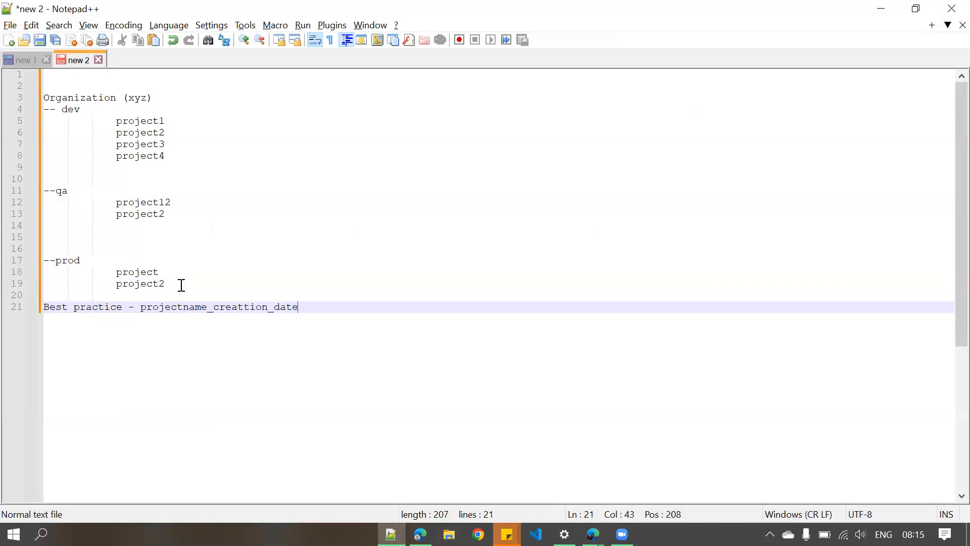
pyautogui.moveTo(317, 303); pyautogui.dragTo(31, 316)
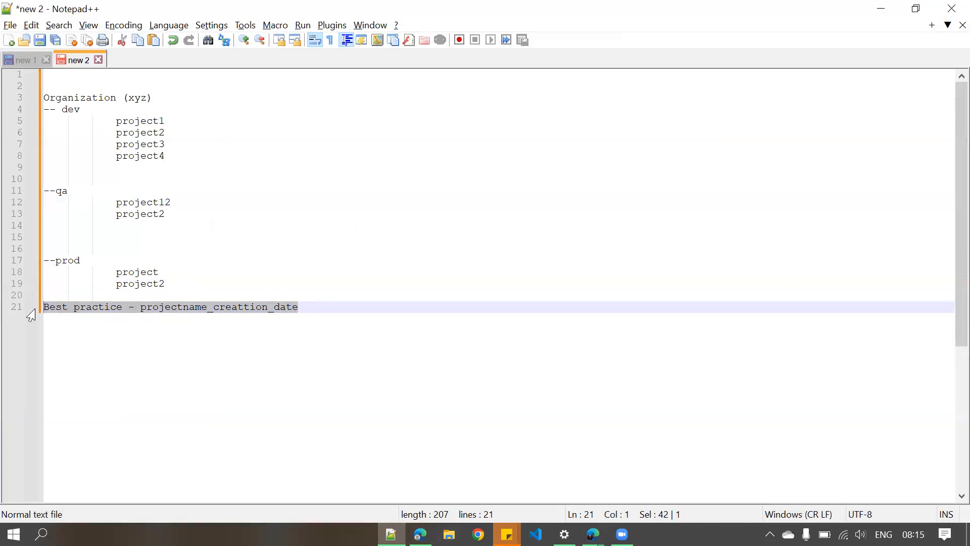
pyautogui.click(226, 321)
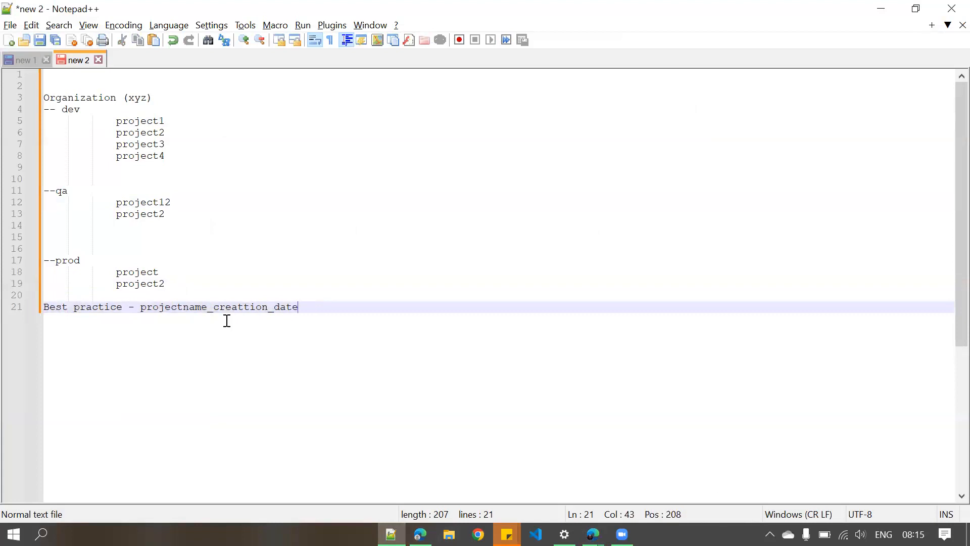
# - Switch back to the Google Cloud console and compare the numeric suffixes of the cloud-engineer-2, data-analytics and data-engineering project IDs
pyautogui.hotkey('alt', 'Tab')
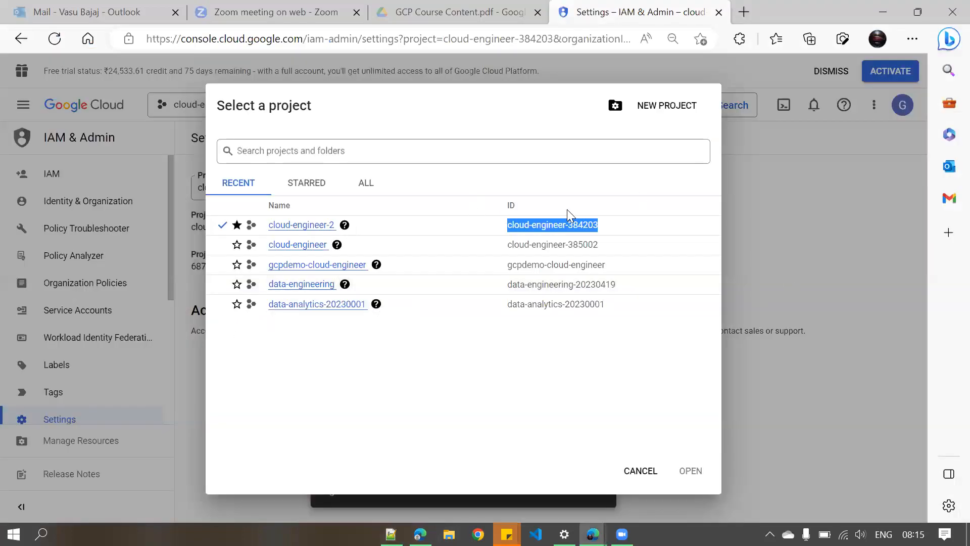
pyautogui.click(575, 238)
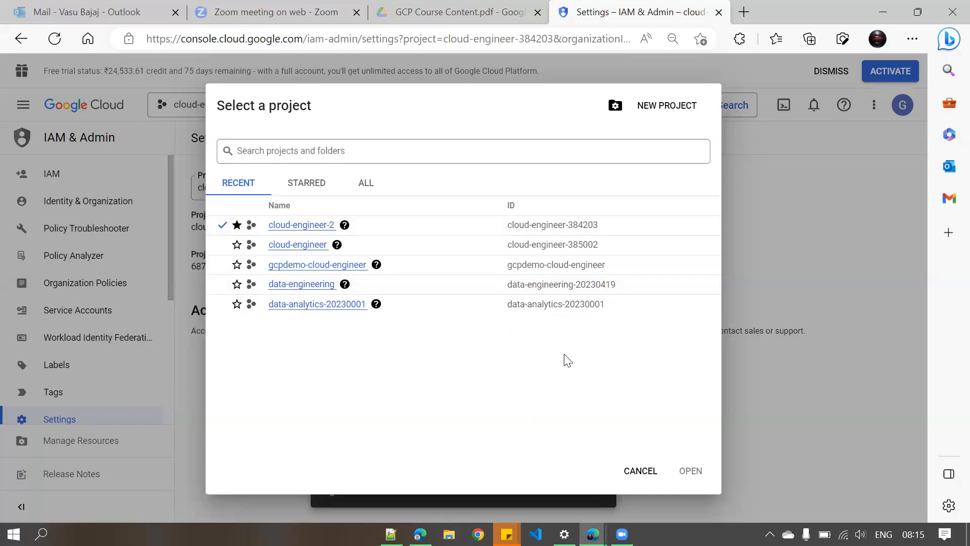
pyautogui.moveTo(568, 225); pyautogui.dragTo(610, 233)
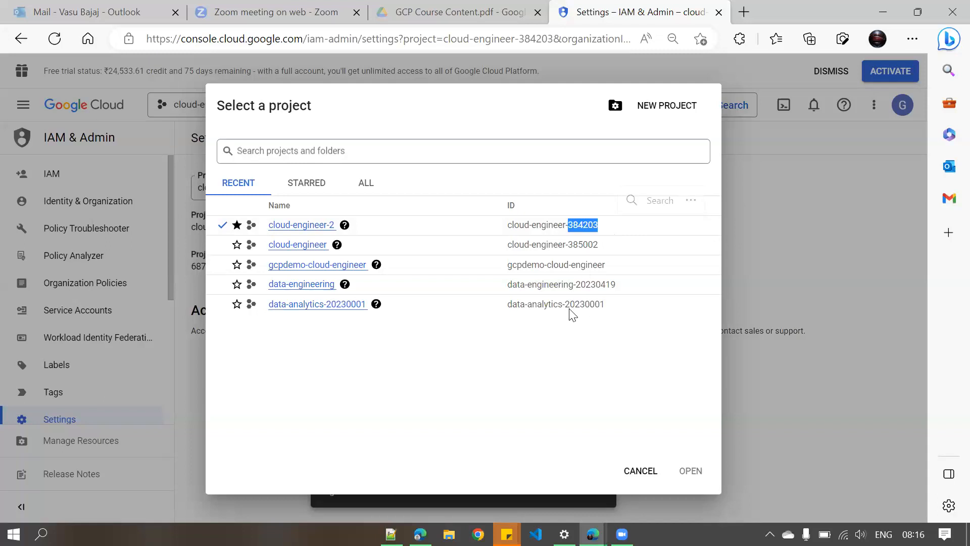
pyautogui.doubleClick(581, 303)
pyautogui.moveTo(574, 284); pyautogui.dragTo(615, 284)
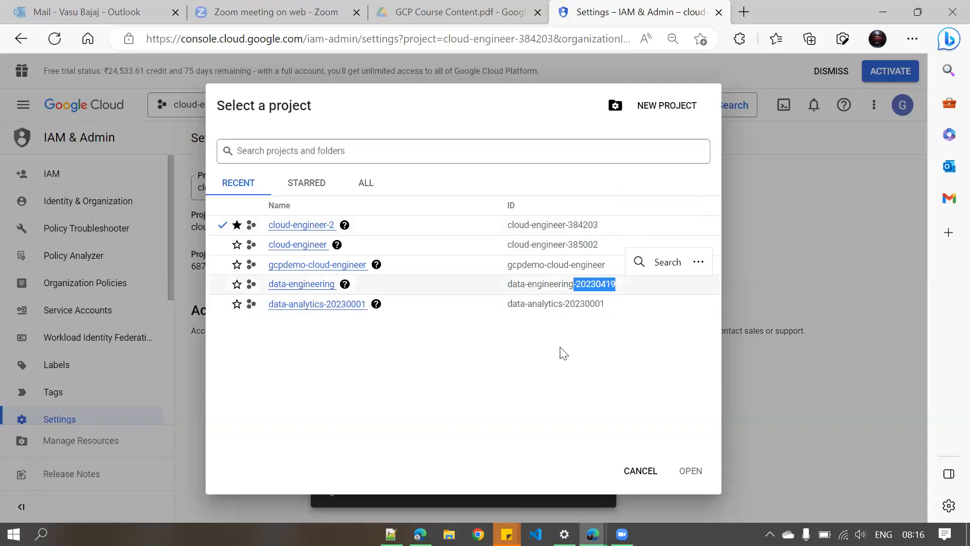
# - Open the Manage resources page from the project picker and select the No organization entry
pyautogui.click(637, 471)
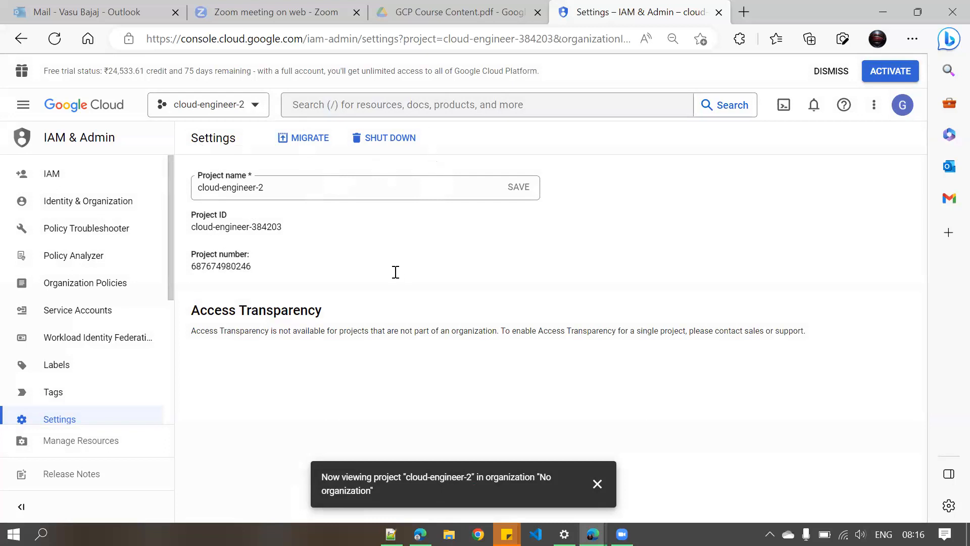
pyautogui.click(233, 103)
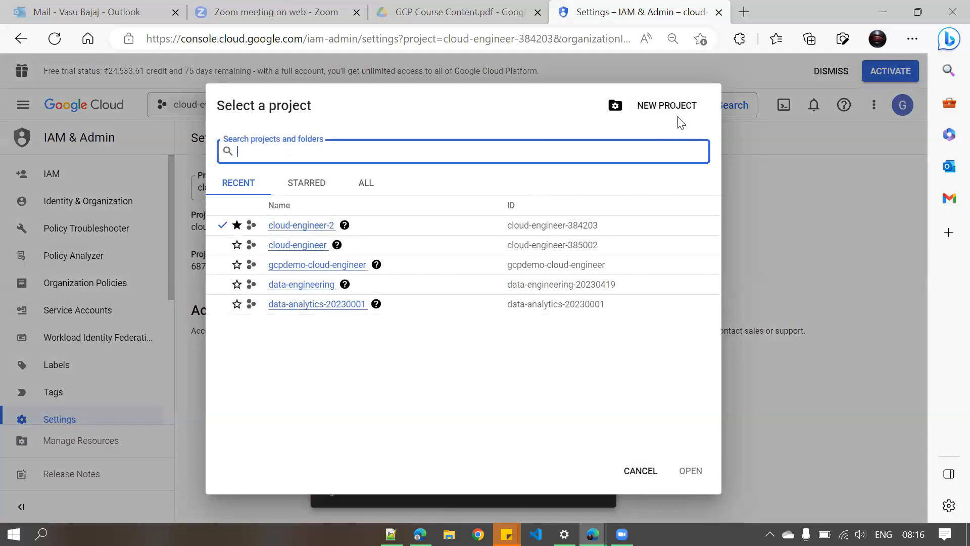
pyautogui.click(615, 107)
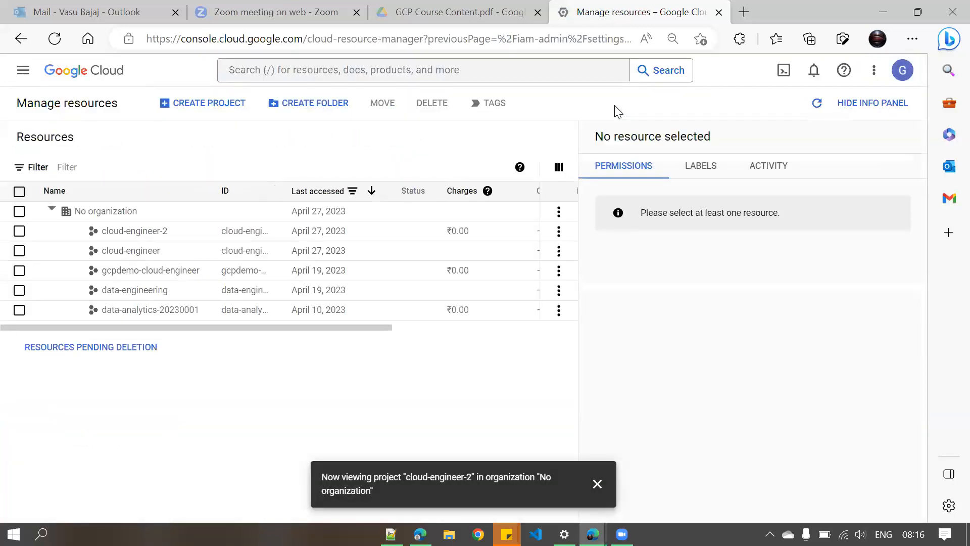
pyautogui.click(20, 211)
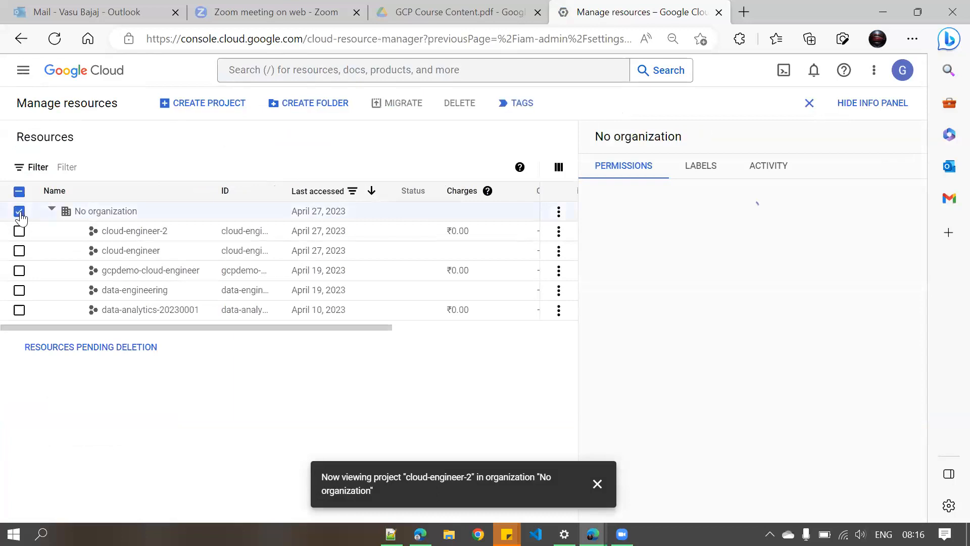
# - Try to create a folder named dev with No organization as its location
pyautogui.click(291, 107)
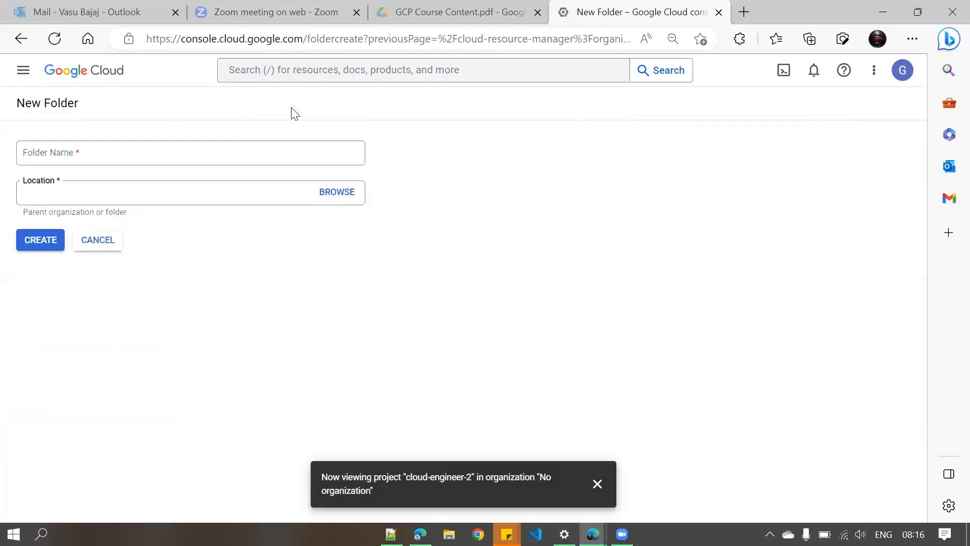
pyautogui.click(72, 159)
pyautogui.write('dev')
pyautogui.click(336, 194)
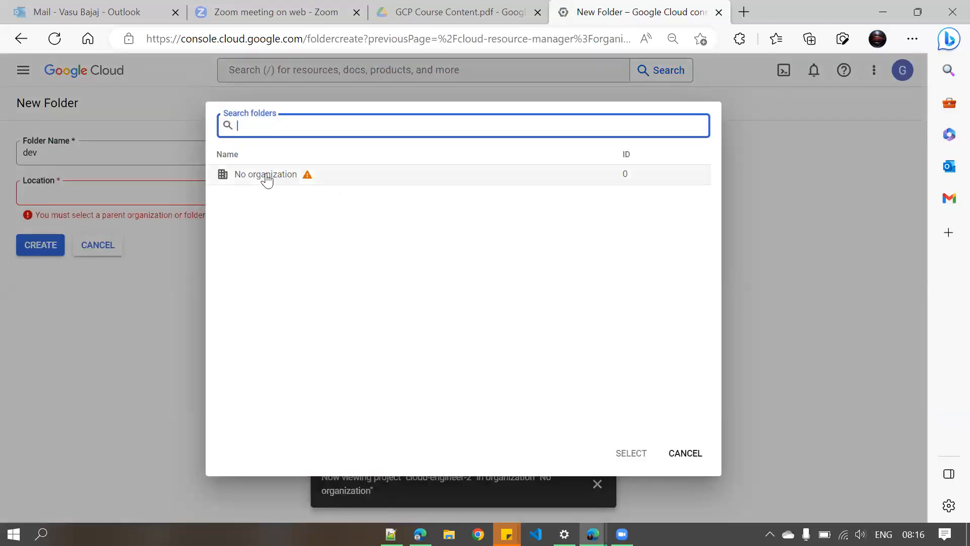
pyautogui.click(267, 177)
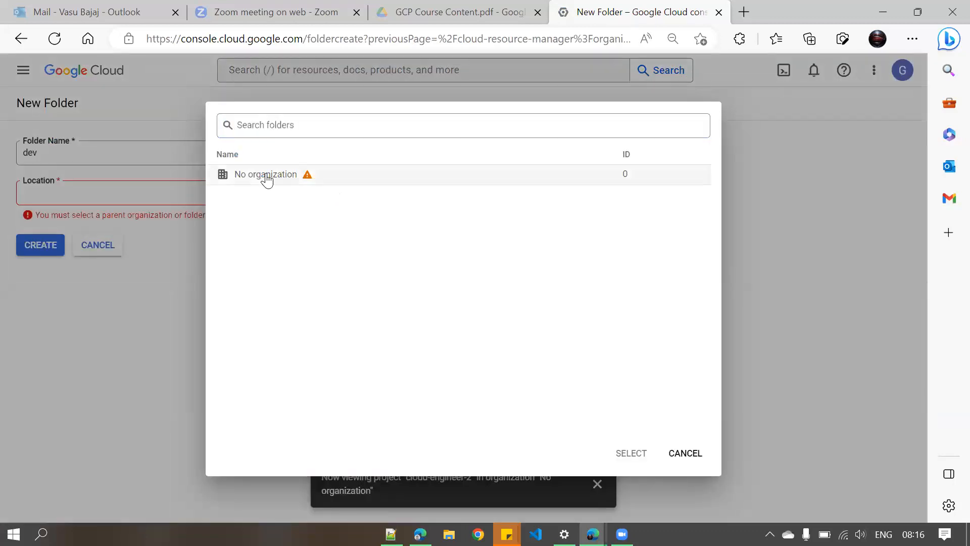
pyautogui.doubleClick(267, 177)
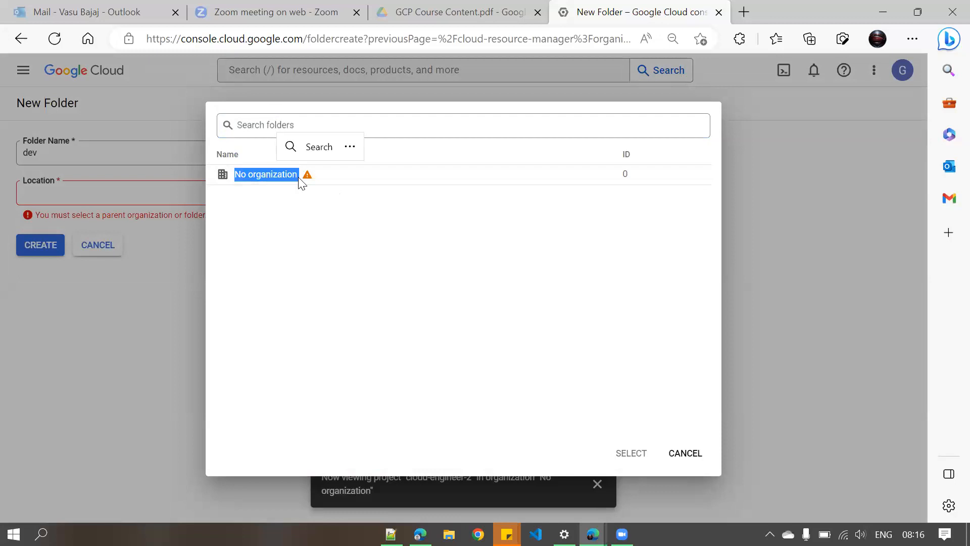
pyautogui.click(222, 177)
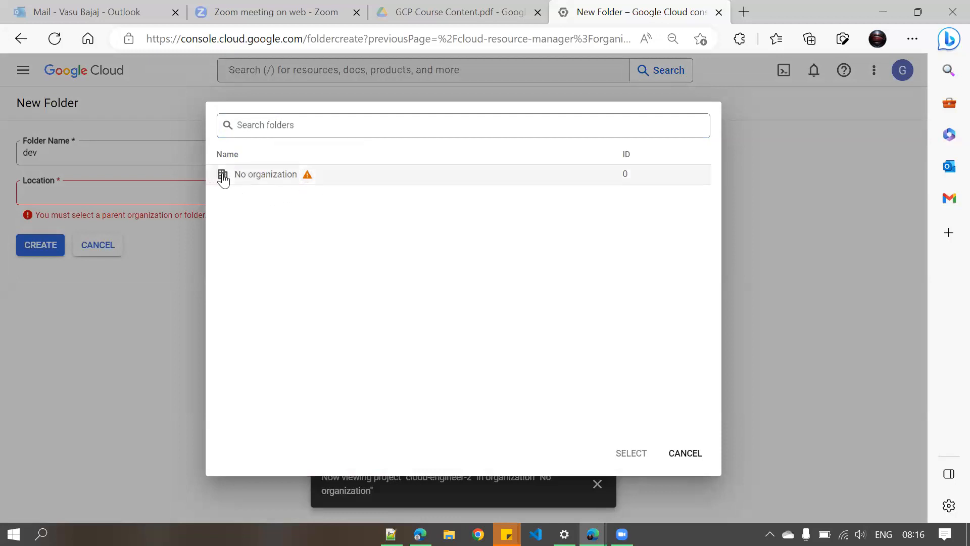
pyautogui.doubleClick(276, 175)
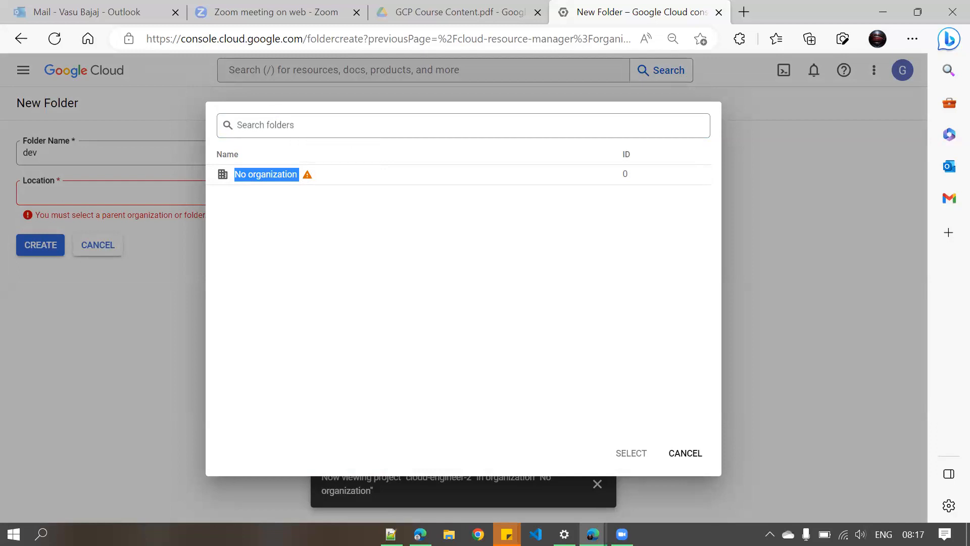
# - Switch to Notepad++ and highlight the outline from Organization (xyz) down to the last prod project
pyautogui.click(392, 534)
pyautogui.moveTo(165, 283); pyautogui.dragTo(19, 99)
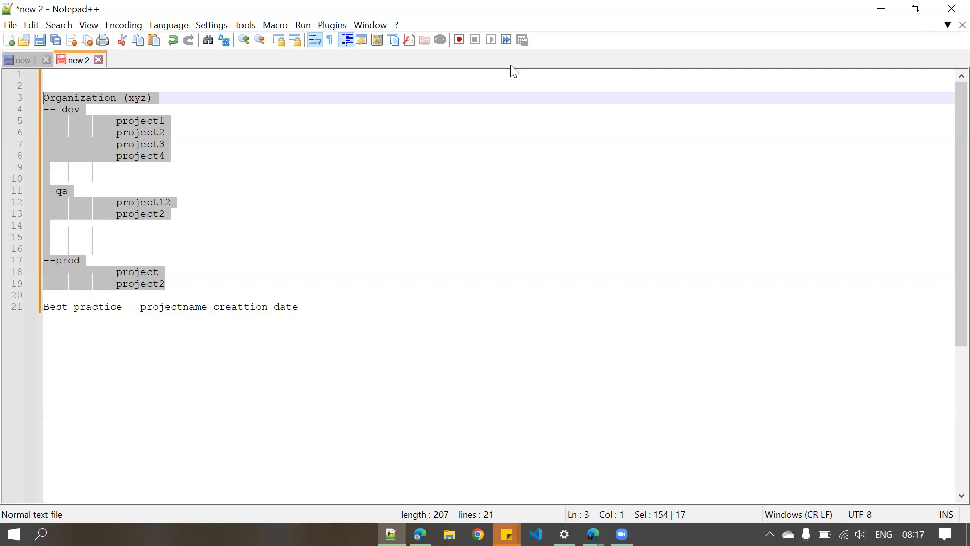
pyautogui.click(845, 34)
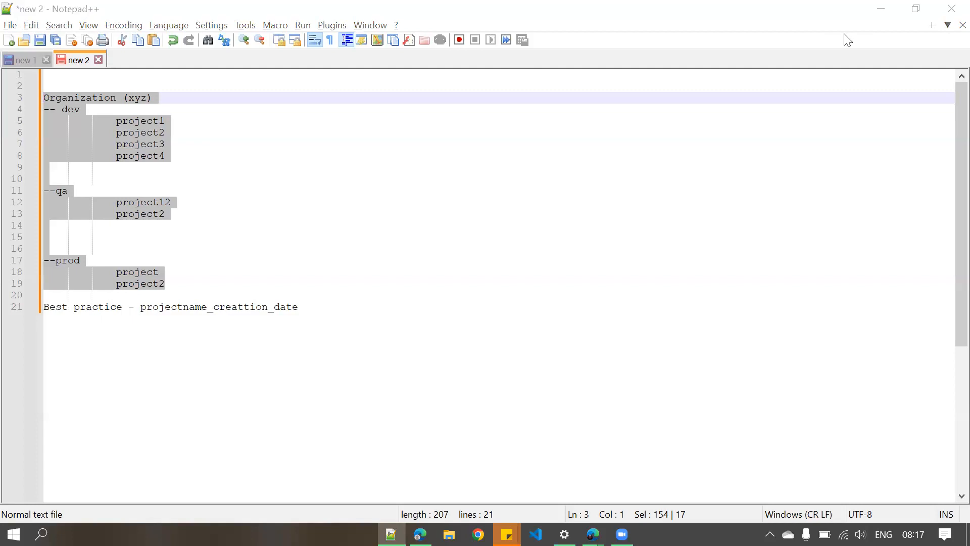
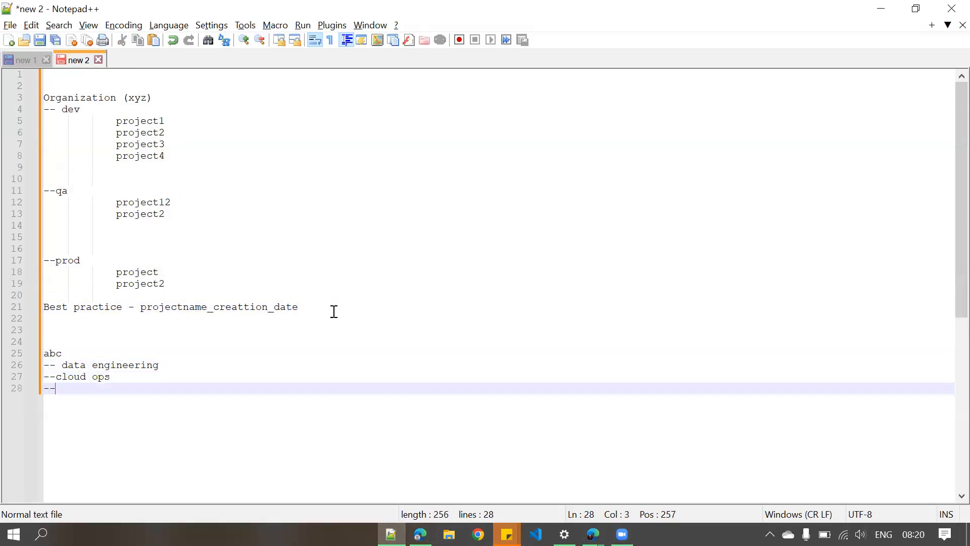
# - Add the entries "-- data science" and "-- infra" below cloud ops in the abc outline
pyautogui.write('data sceoince')
pyautogui.press('BackSpace')
pyautogui.press('BackSpace')
pyautogui.press('BackSpace')
pyautogui.write('ience')
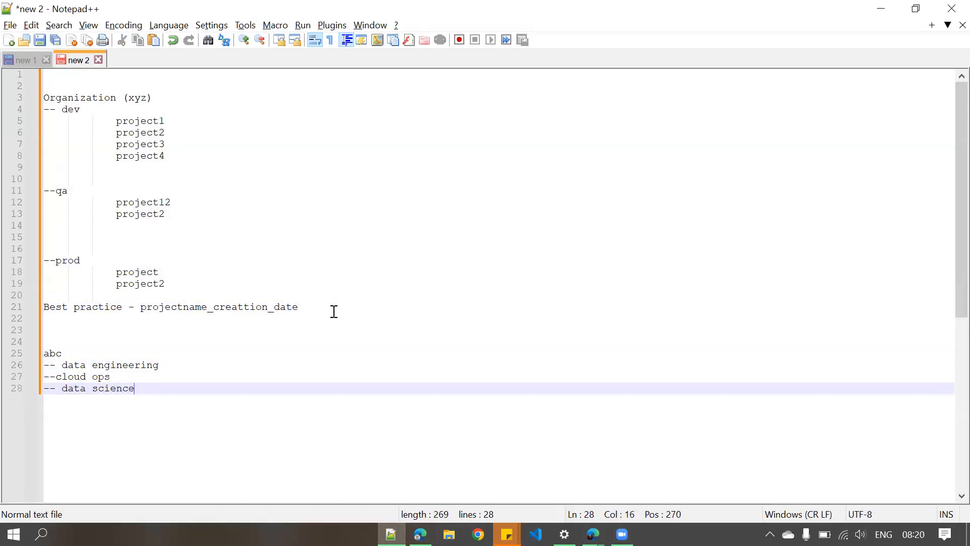
pyautogui.press('Return')
pyautogui.write('-- infr')
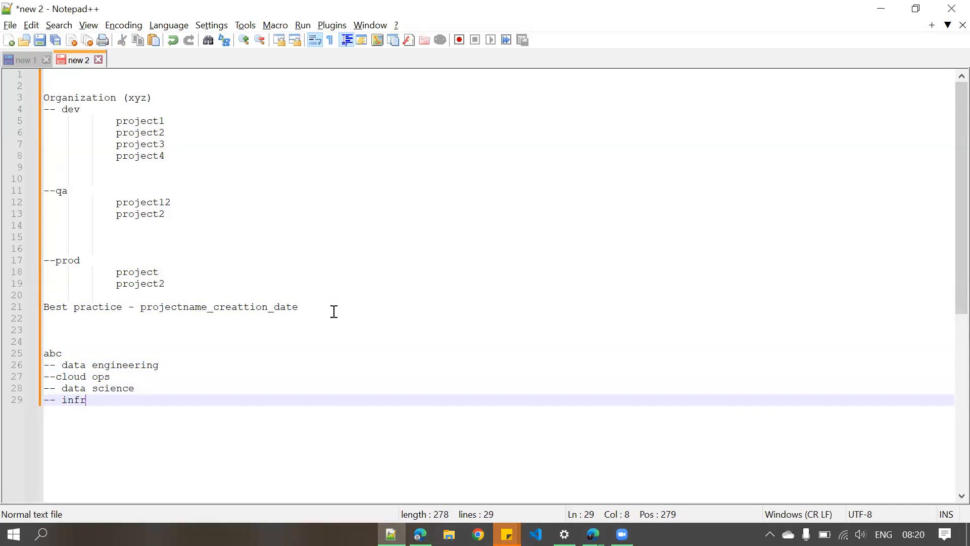
pyautogui.write('a')
# - Insert a space between the dashes and "cloud ops" in the abc outline
pyautogui.press('Up')
pyautogui.press('Up')
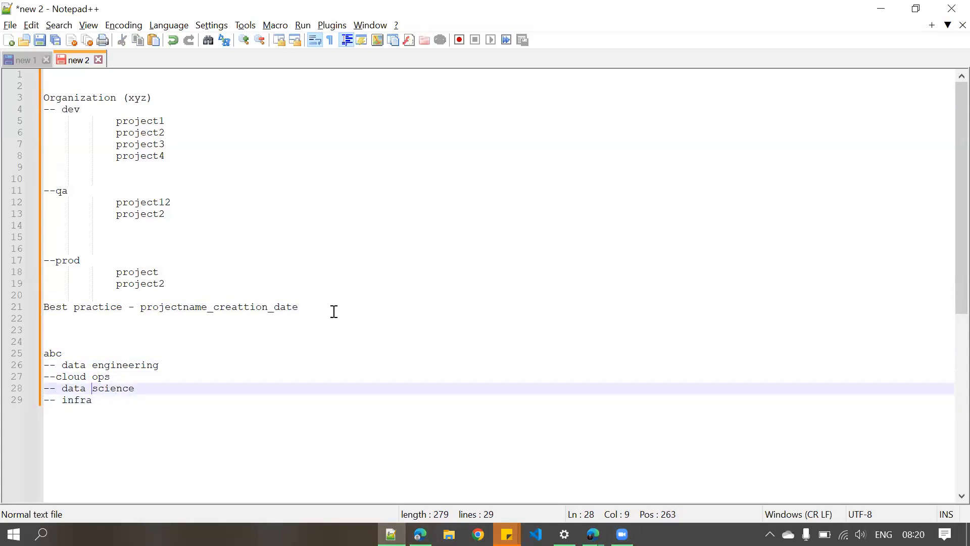
pyautogui.press('Left')
pyautogui.press('Left')
pyautogui.press('Left')
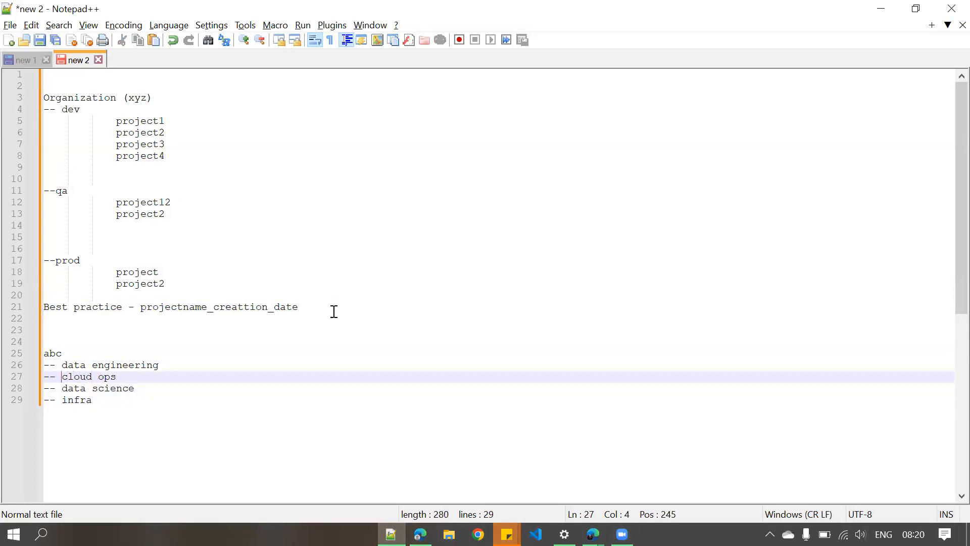
pyautogui.press('Right')
# - Add p1, p2 and p3 on separate lines below data engineering, indented by four tabs
pyautogui.press('Up')
pyautogui.press('Right')
pyautogui.press('Right')
pyautogui.press('Right')
pyautogui.press('Right')
pyautogui.press('Right')
pyautogui.press('Right')
pyautogui.press('Right')
pyautogui.press('Right')
pyautogui.press('Right')
pyautogui.press('Right')
pyautogui.press('Right')
pyautogui.press('Right')
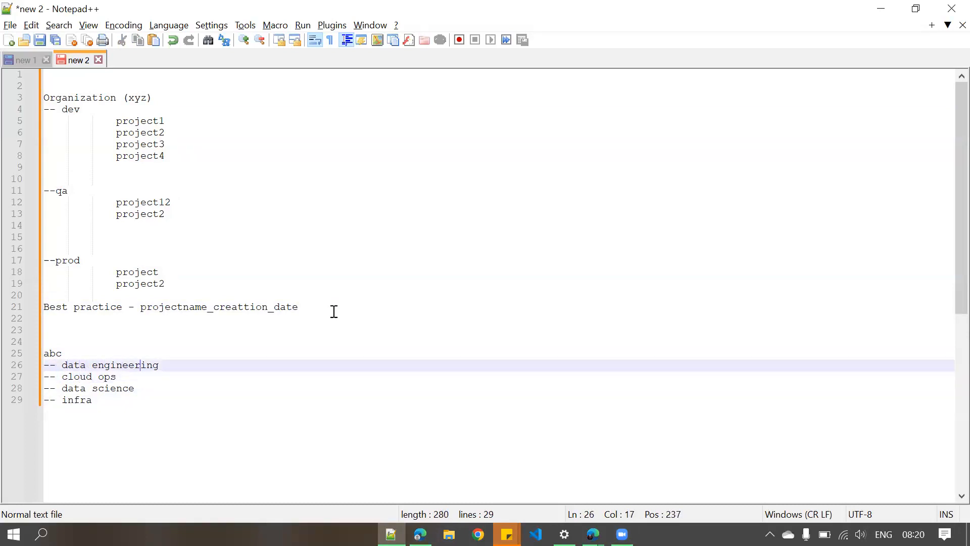
pyautogui.press('Return')
pyautogui.press('Tab')
pyautogui.press('Tab')
pyautogui.press('Tab')
pyautogui.press('Tab')
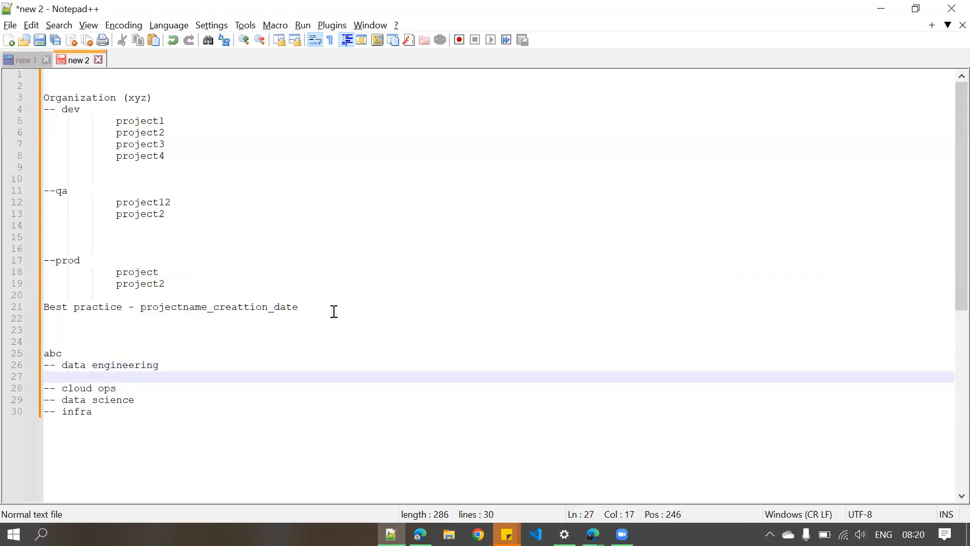
pyautogui.write('p1')
pyautogui.press('Return')
pyautogui.write('p2')
pyautogui.press('Return')
pyautogui.write('p3')
# - Copy the indented p1, p2 and p3 lines from data engineering to below cloud ops
pyautogui.moveTo(172, 400); pyautogui.dragTo(34, 381)
pyautogui.hotkey('ctrl', 'c')
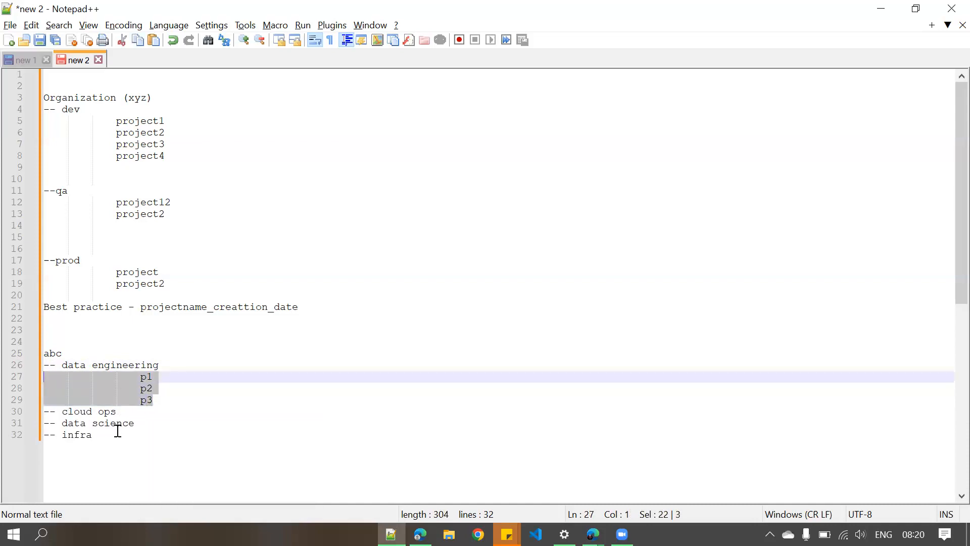
pyautogui.click(151, 407)
pyautogui.press('Return')
pyautogui.hotkey('ctrl', 'v')
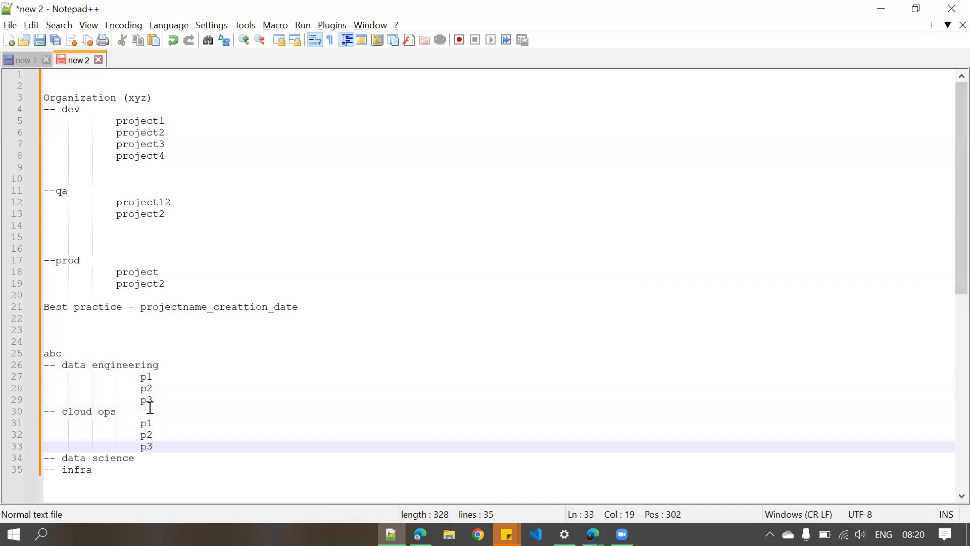
# - Paste the copied p1, p2 and p3 lines below data science and below infra
pyautogui.click(154, 456)
pyautogui.press('Return')
pyautogui.hotkey('ctrl', 'v')
pyautogui.scroll(-6, 154, 456)
pyautogui.scroll(6, 116, 320)
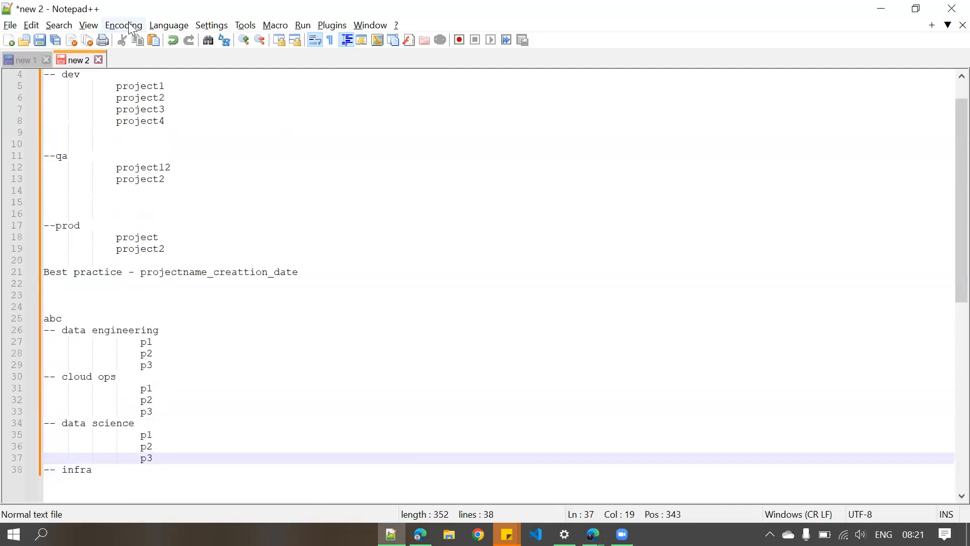
pyautogui.scroll(-4, 215, 283)
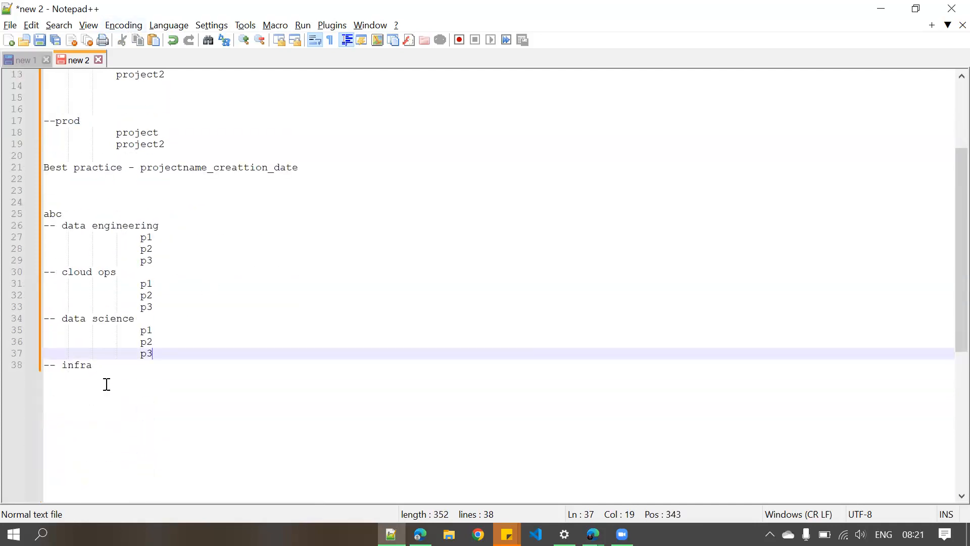
pyautogui.click(110, 363)
pyautogui.press('Return')
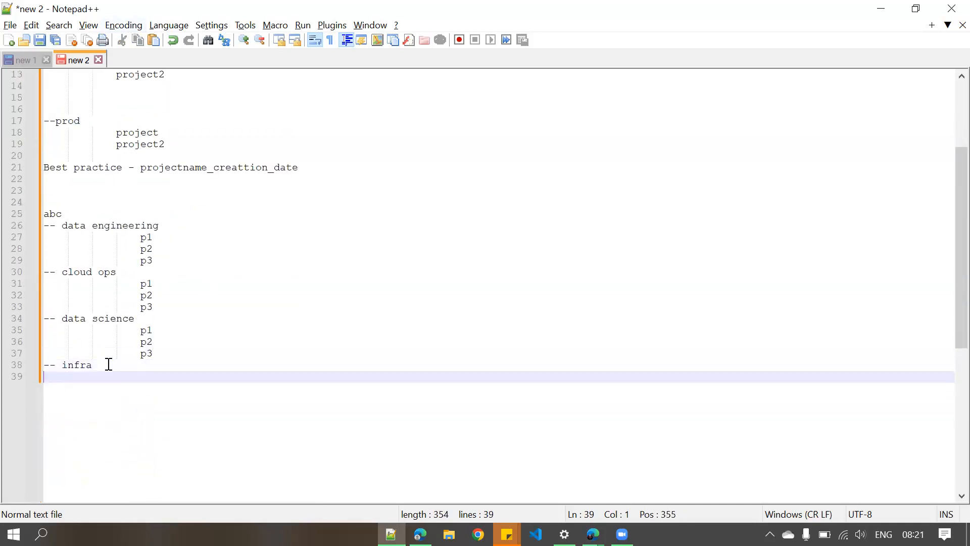
pyautogui.write('p1 \t\t\t\tp2 \t\t\t\tp3')
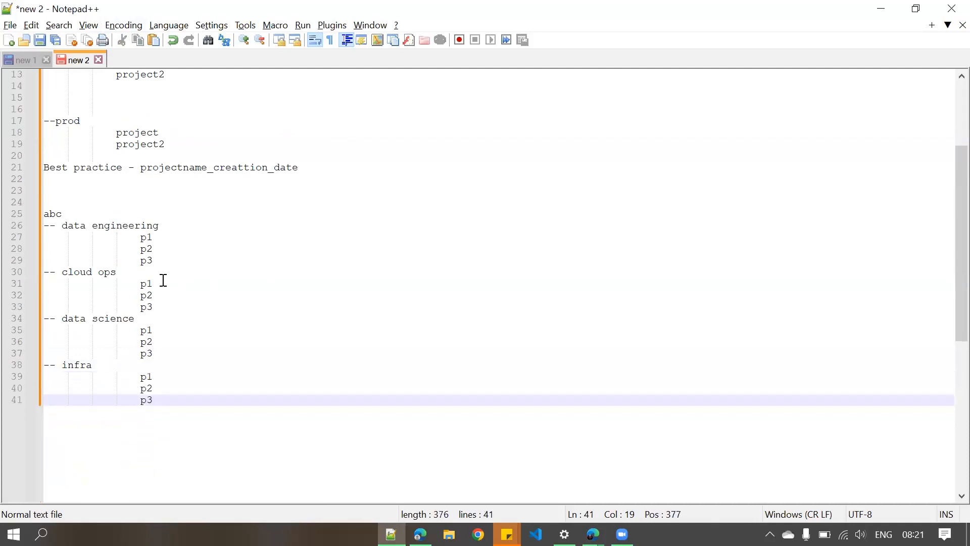
# - Review the Organization (xyz) outline, highlighting its dev, qa and prod folder entries one after another
pyautogui.scroll(4, 154, 248)
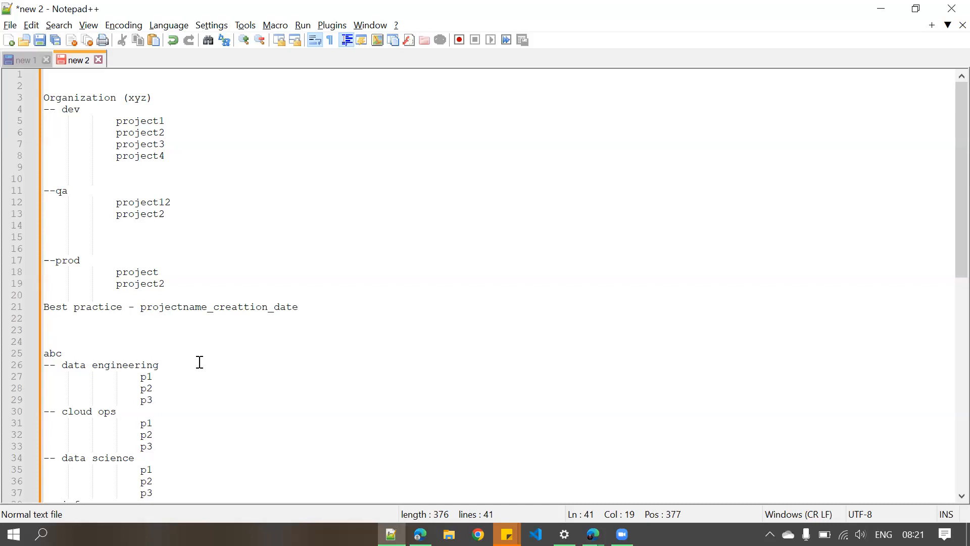
pyautogui.moveTo(172, 93); pyautogui.dragTo(181, 118)
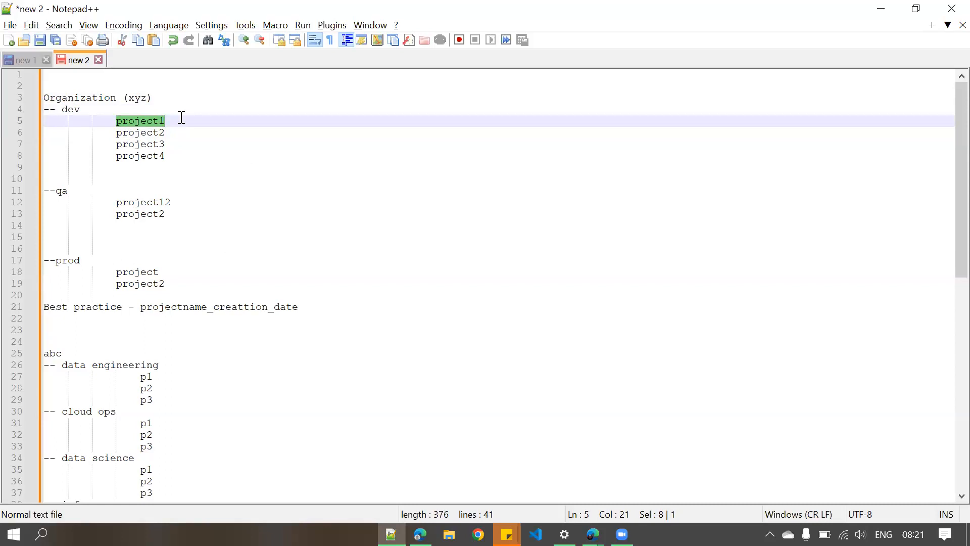
pyautogui.moveTo(165, 284); pyautogui.dragTo(23, 108)
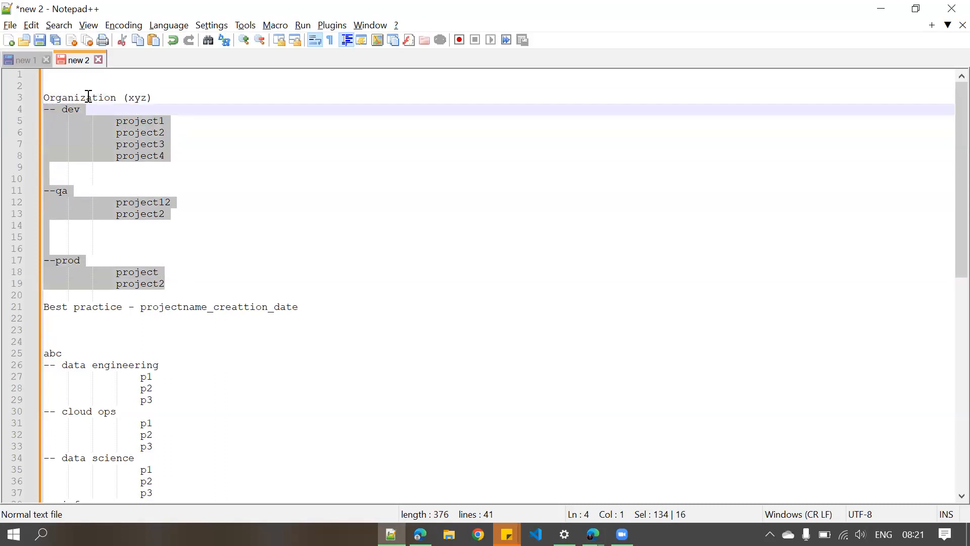
pyautogui.click(81, 119)
pyautogui.doubleClick(80, 108)
pyautogui.click(86, 107)
pyautogui.moveTo(85, 107); pyautogui.dragTo(44, 109)
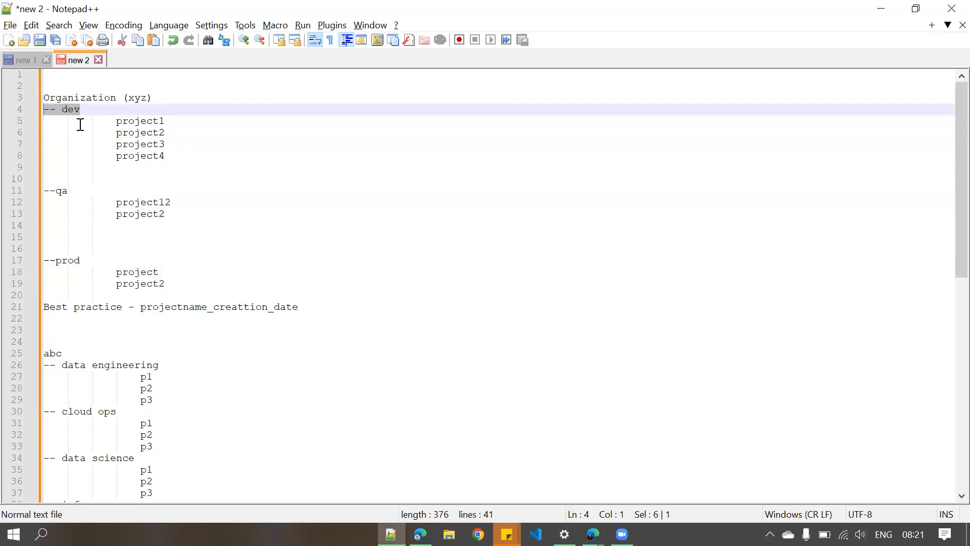
pyautogui.moveTo(76, 189); pyautogui.dragTo(7, 191)
pyautogui.moveTo(89, 259); pyautogui.dragTo(27, 266)
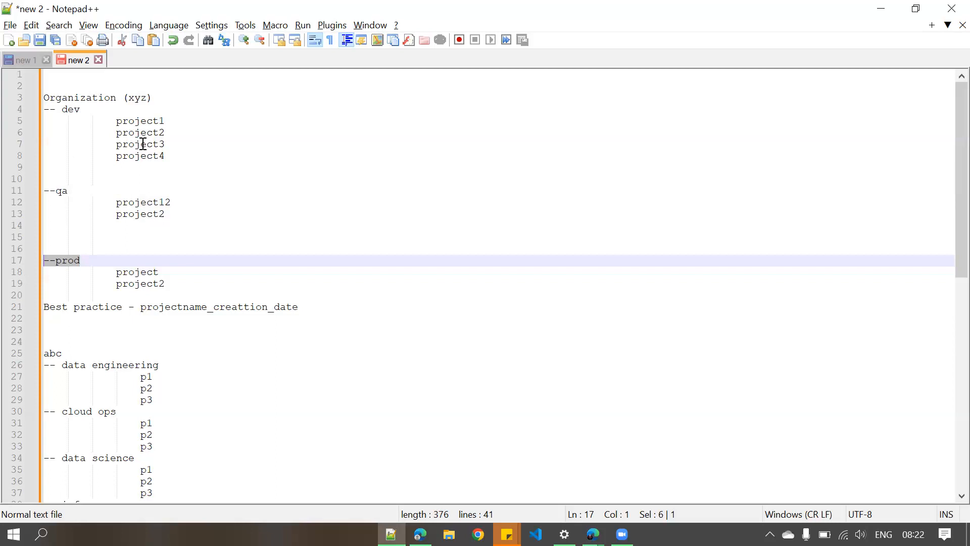
# - Highlight the project lists under dev, qa and prod in turn, then clear the selection
pyautogui.moveTo(197, 156); pyautogui.dragTo(9, 122)
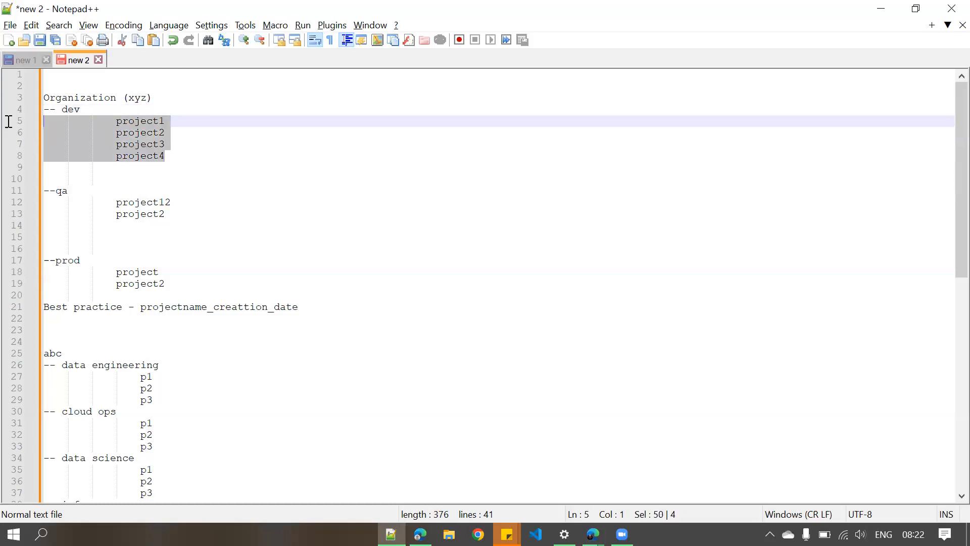
pyautogui.doubleClick(74, 112)
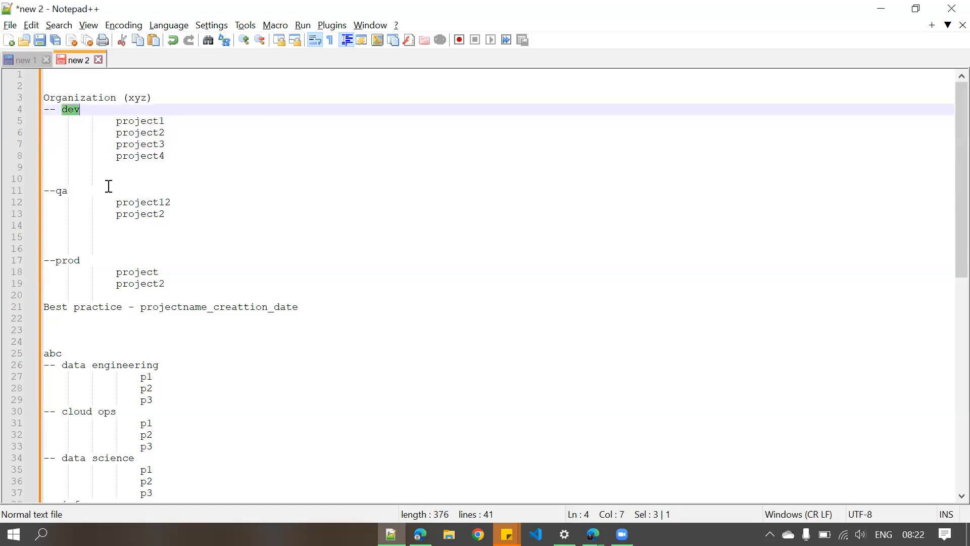
pyautogui.click(177, 216)
pyautogui.keyDown('shift'); pyautogui.click(56, 204); pyautogui.keyUp('shift')
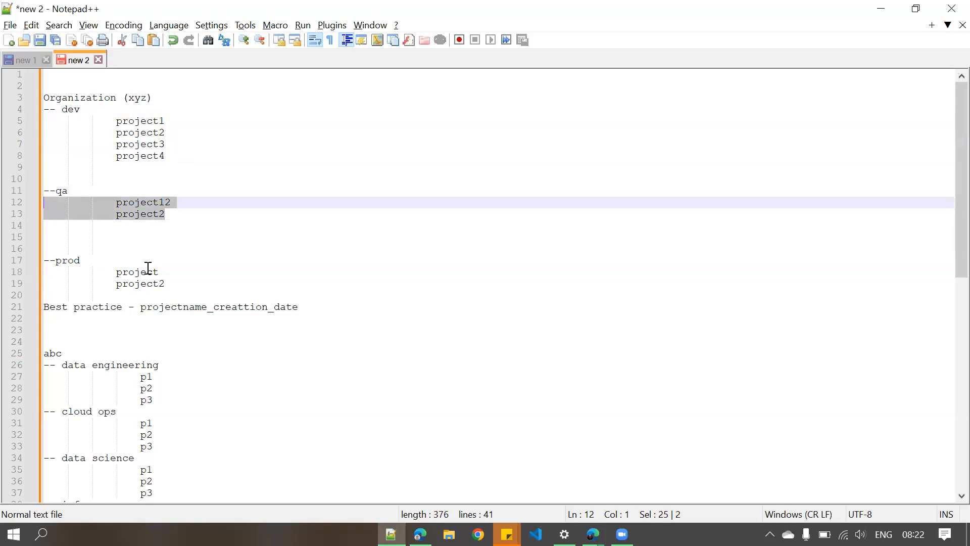
pyautogui.click(179, 284)
pyautogui.keyDown('shift'); pyautogui.click(46, 271); pyautogui.keyUp('shift')
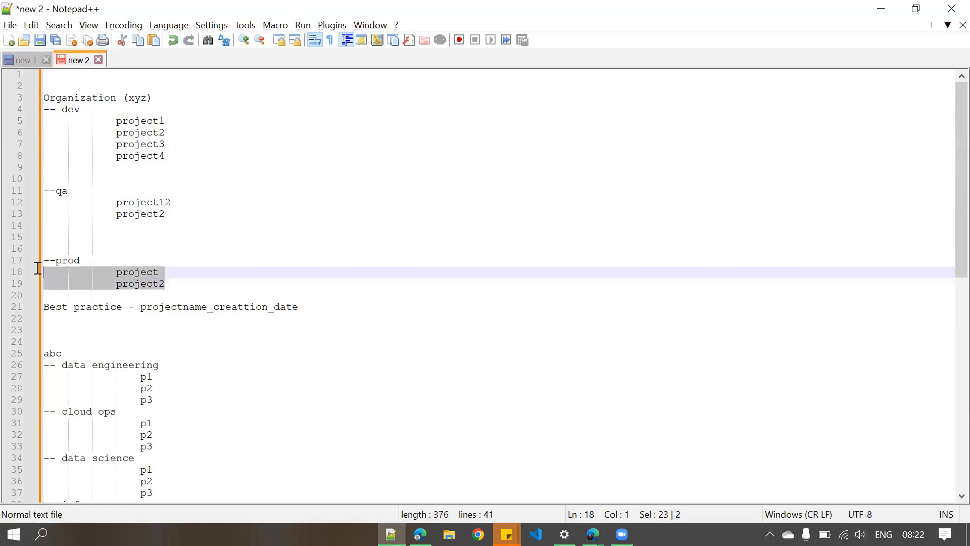
pyautogui.click(349, 251)
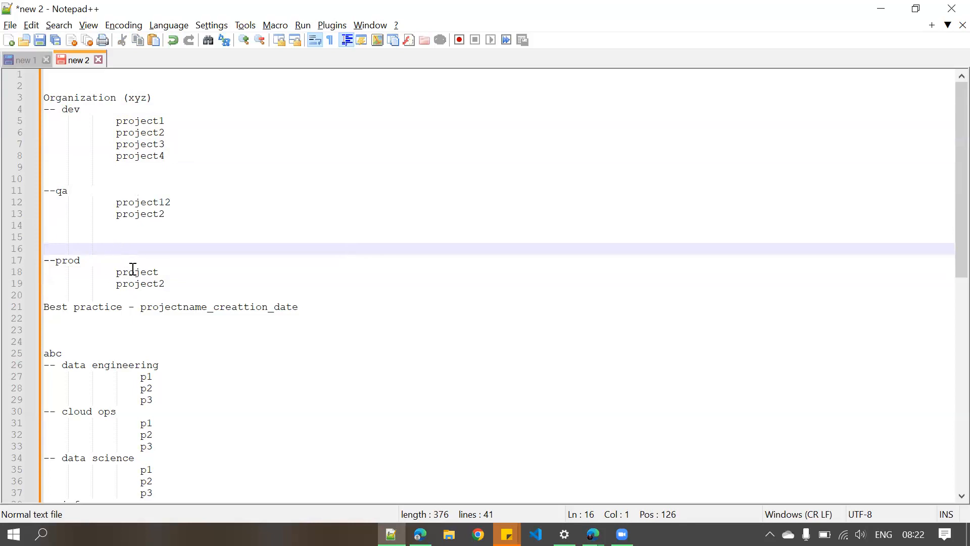
# - Highlight project1 under dev, and compare the Organization (xyz) outline with the team-based abc outline
pyautogui.moveTo(116, 123); pyautogui.dragTo(170, 122)
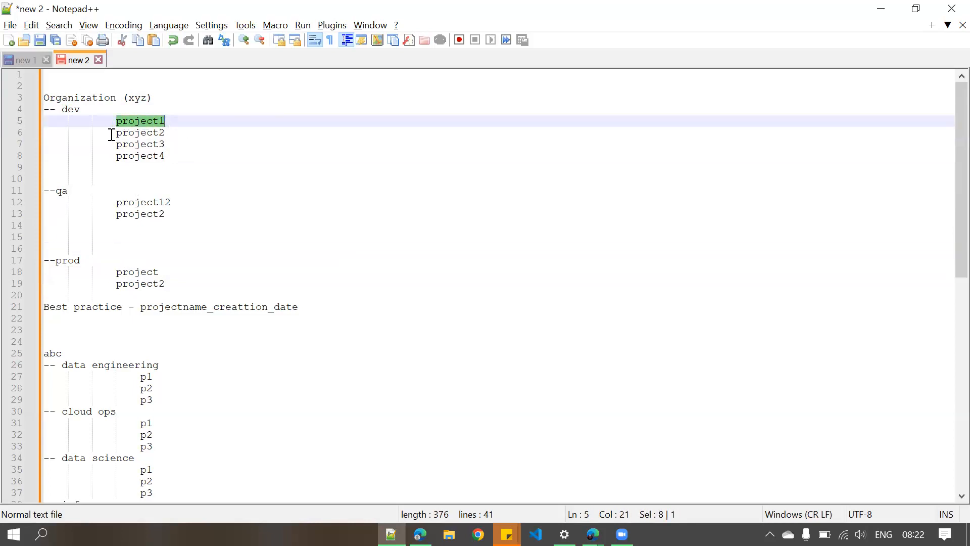
pyautogui.scroll(-3, 161, 162)
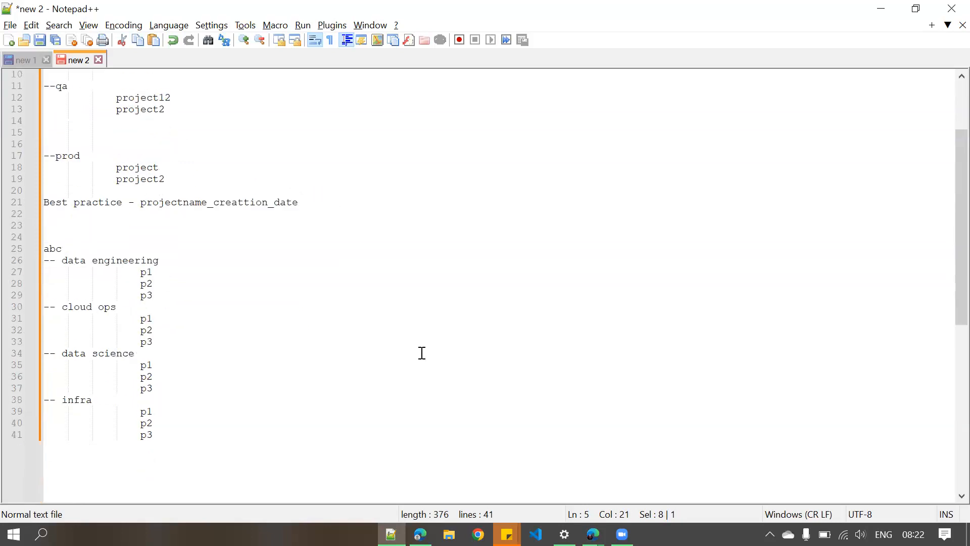
pyautogui.scroll(3, 215, 271)
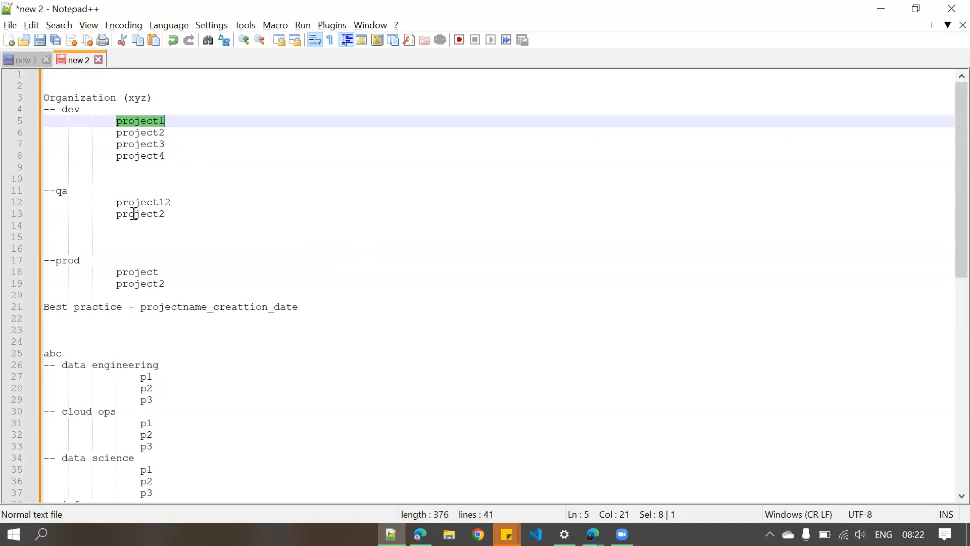
pyautogui.scroll(-1, 178, 316)
pyautogui.scroll(-2, 177, 316)
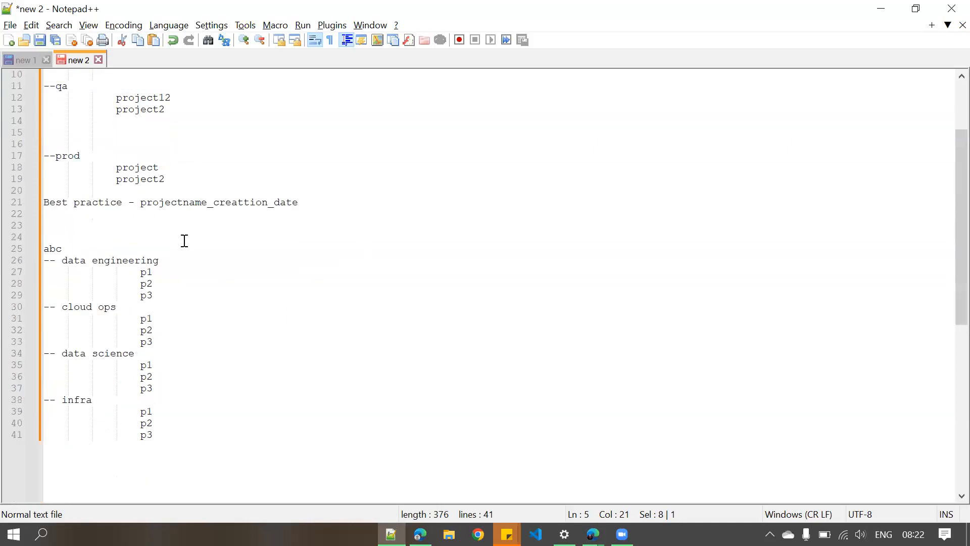
# - Switch to the Google Cloud console and dismiss the folder location picker without selecting a parent
pyautogui.hotkey('alt', 'Tab')
pyautogui.hotkey('alt', 'Tab')
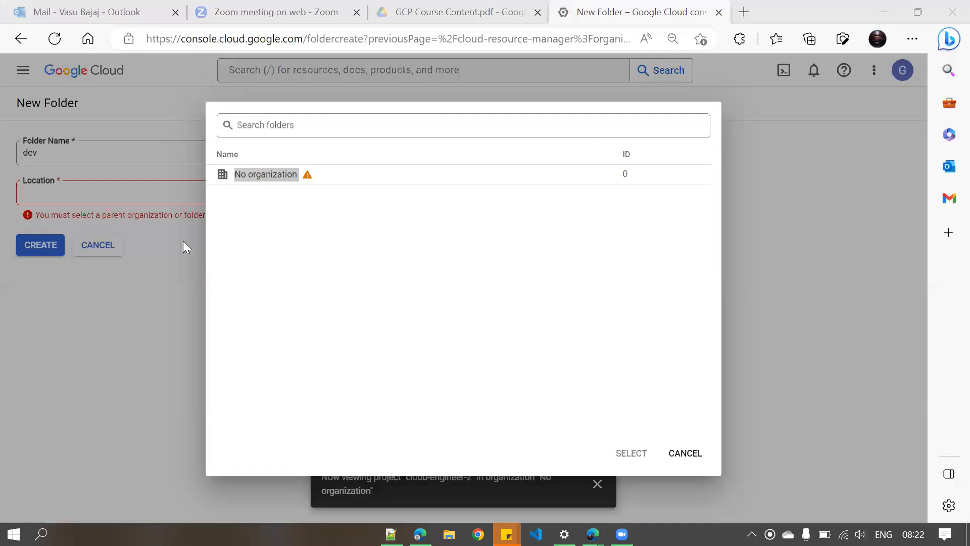
pyautogui.click(685, 453)
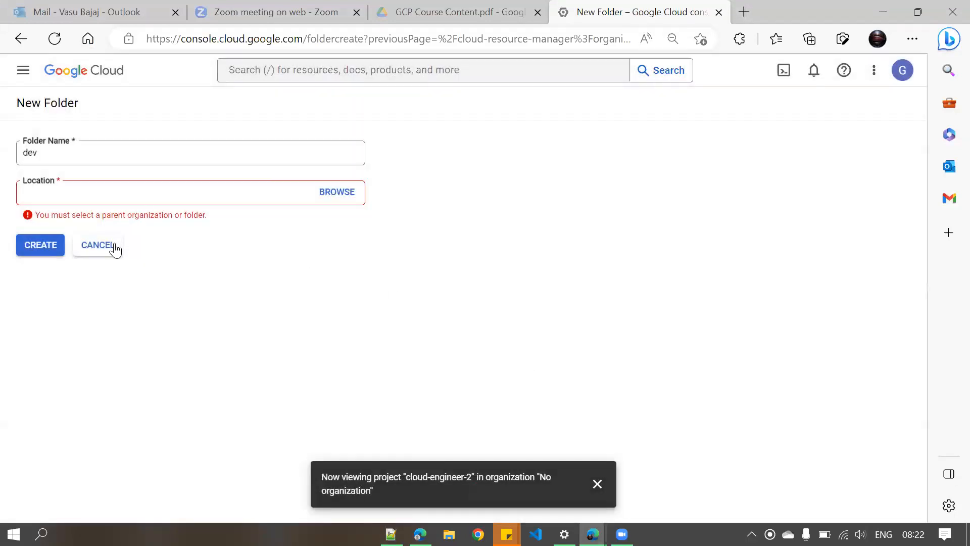
# - Switch back to Notepad++ and highlight the data engineering, cloud ops, data science and infra blocks with their projects in turn
pyautogui.hotkey('alt', 'Tab')
pyautogui.moveTo(175, 430); pyautogui.dragTo(24, 247)
pyautogui.click(182, 319)
pyautogui.click(174, 296)
pyautogui.keyDown('shift'); pyautogui.click(33, 260); pyautogui.keyUp('shift')
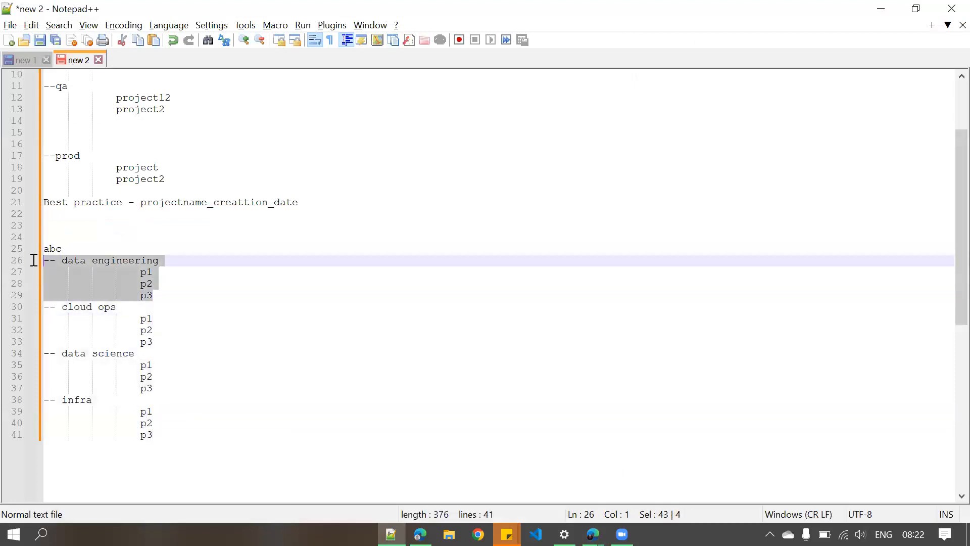
pyautogui.click(157, 272)
pyautogui.moveTo(161, 292); pyautogui.dragTo(8, 258)
pyautogui.moveTo(180, 339); pyautogui.dragTo(45, 306)
pyautogui.moveTo(180, 390); pyautogui.dragTo(39, 353)
pyautogui.moveTo(158, 436); pyautogui.dragTo(10, 387)
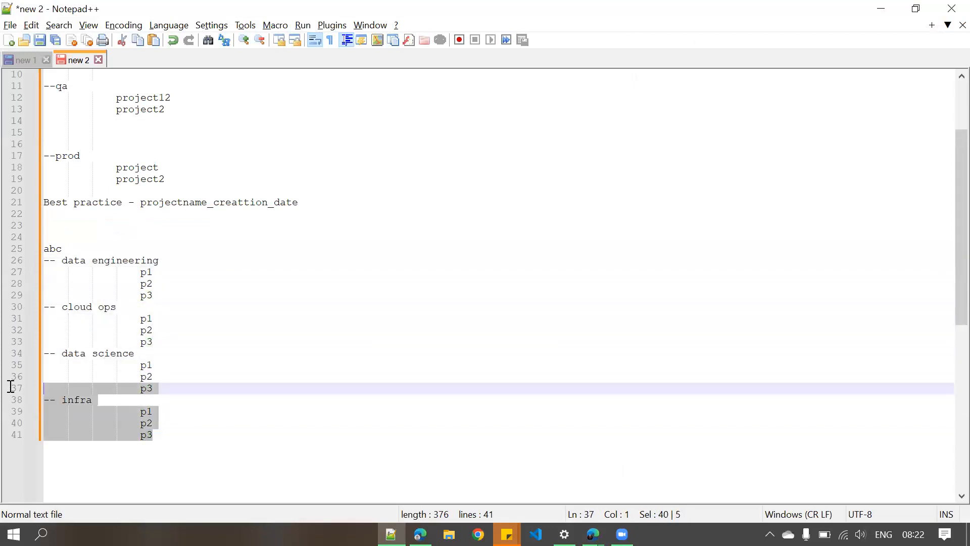
pyautogui.moveTo(135, 260); pyautogui.dragTo(168, 293)
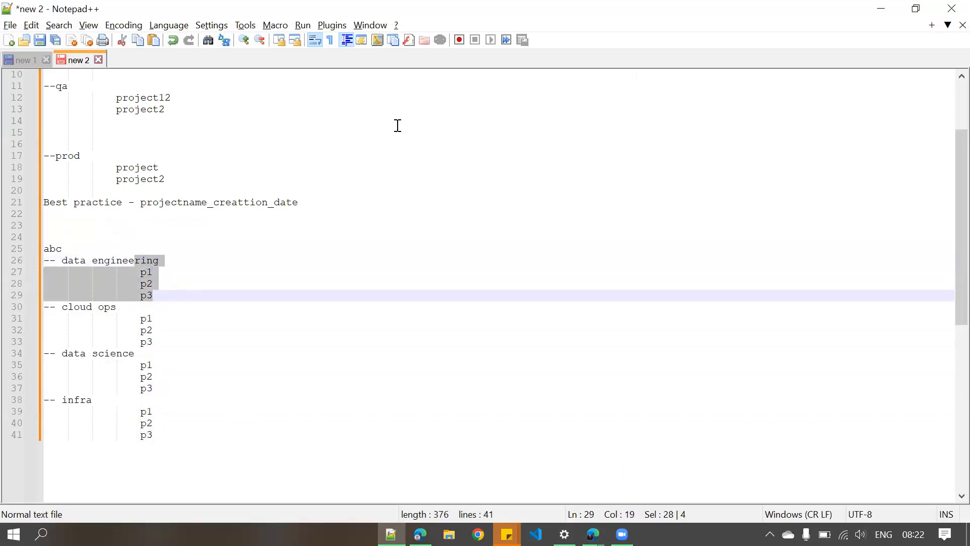
# - Return to the Google Cloud console, cancel the new folder, and open the dashboard of the cloud-engineer project
pyautogui.click(879, 10)
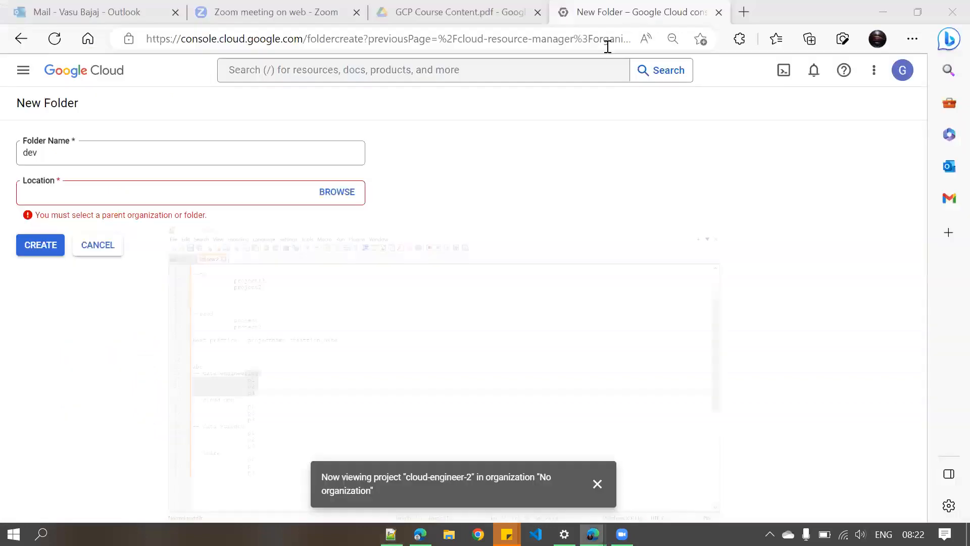
pyautogui.click(107, 247)
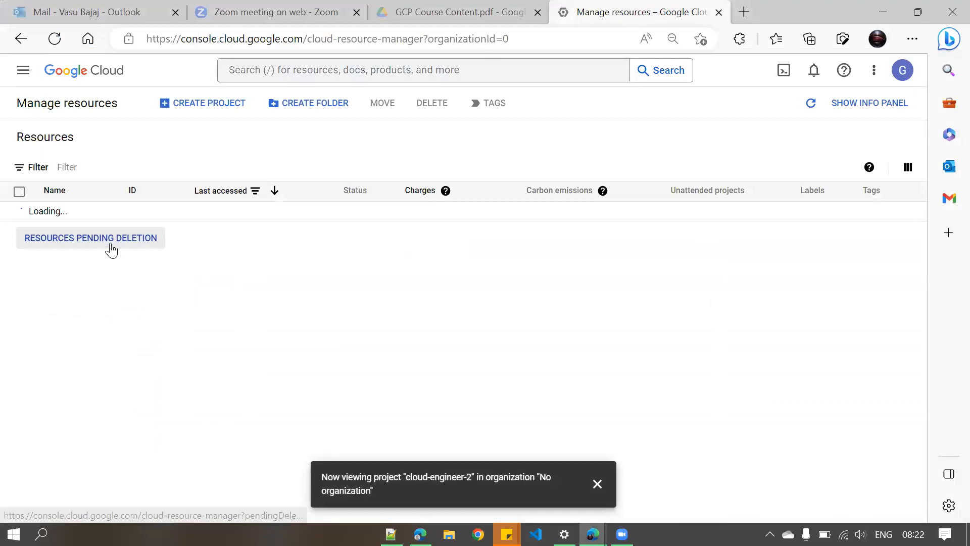
pyautogui.click(24, 70)
pyautogui.moveTo(76, 109)
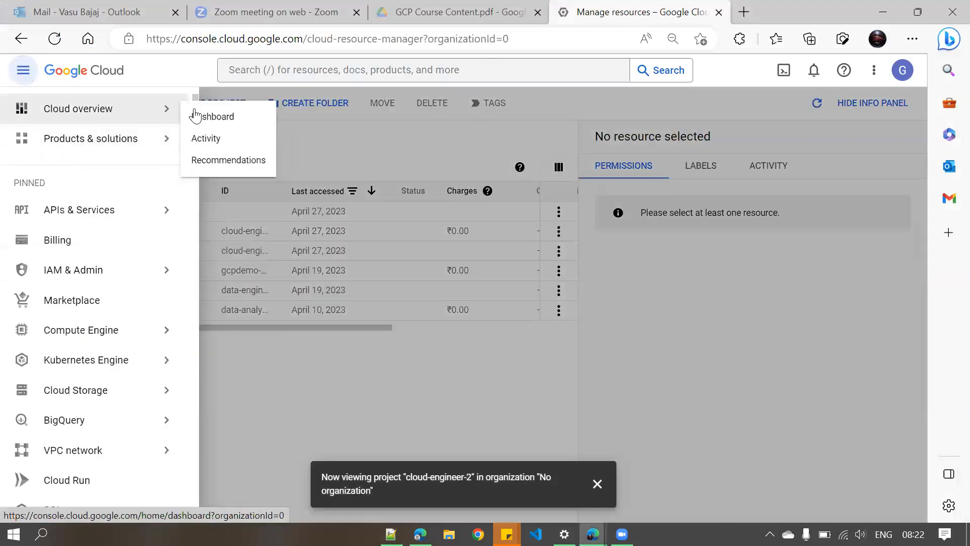
pyautogui.click(247, 118)
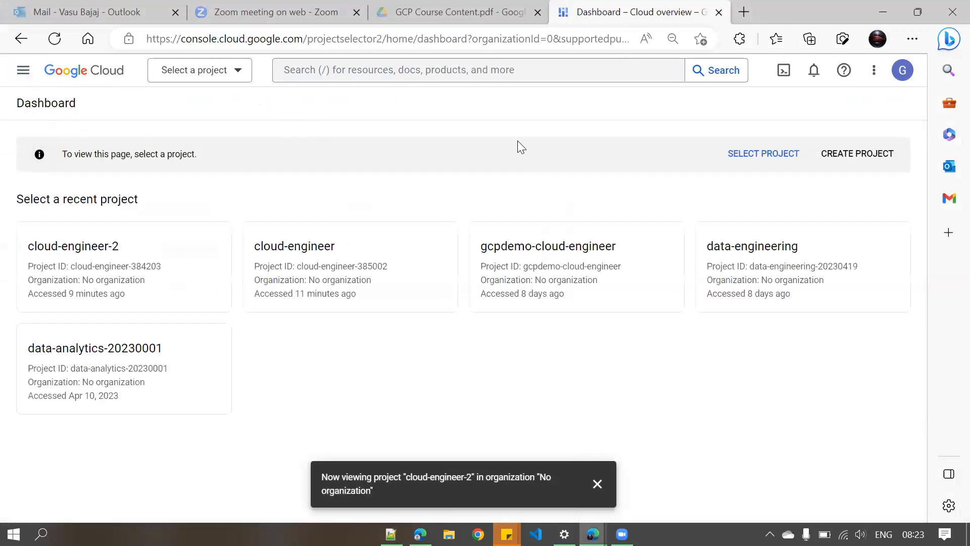
pyautogui.click(304, 244)
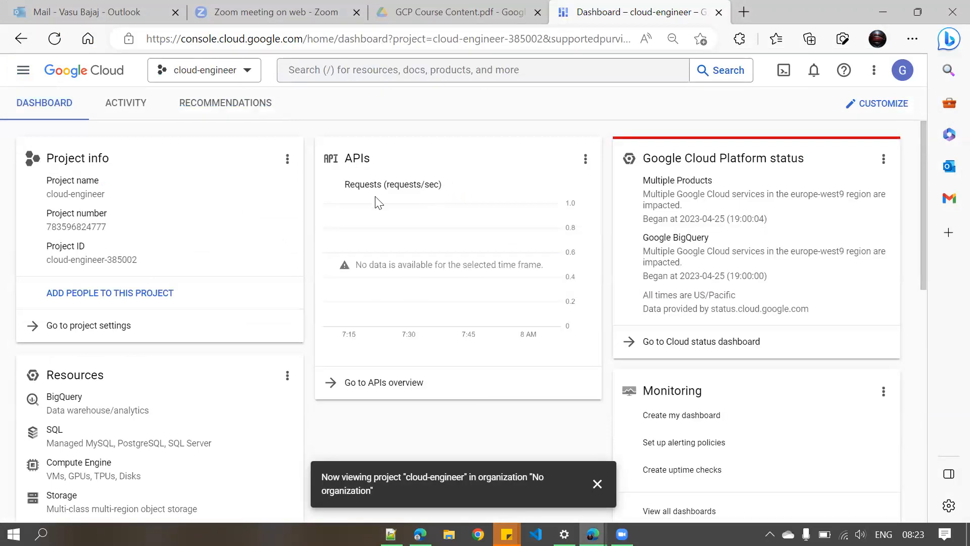
# - Examine the cloud-engineer dashboard cards, from project info, APIs and platform status through resources, monitoring, news and getting started
pyautogui.scroll(-1, 419, 249)
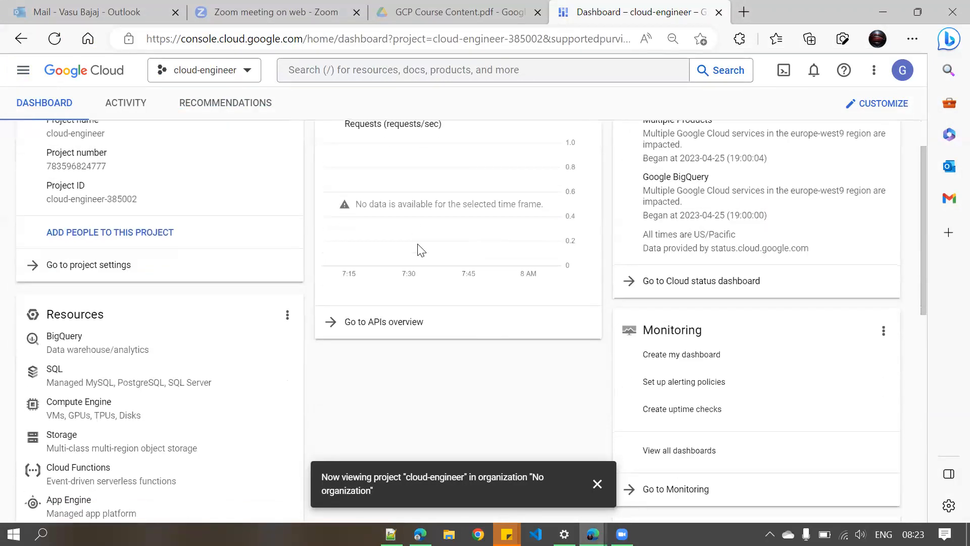
pyautogui.scroll(1, 423, 218)
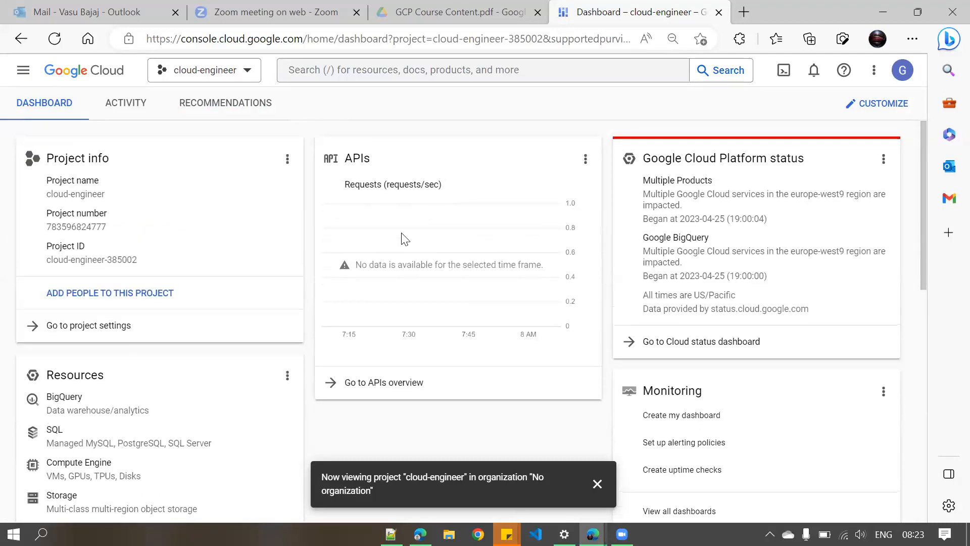
pyautogui.scroll(-1, 185, 260)
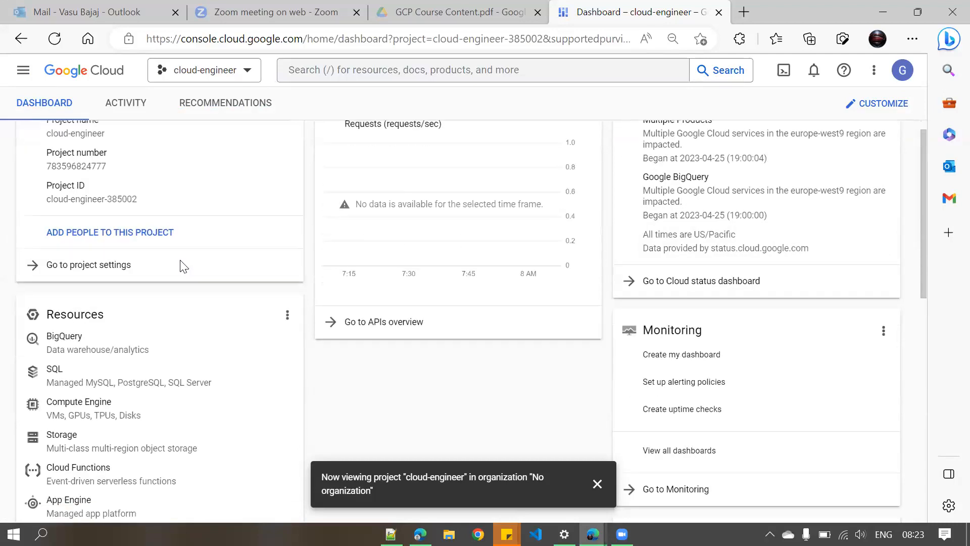
pyautogui.scroll(1, 687, 261)
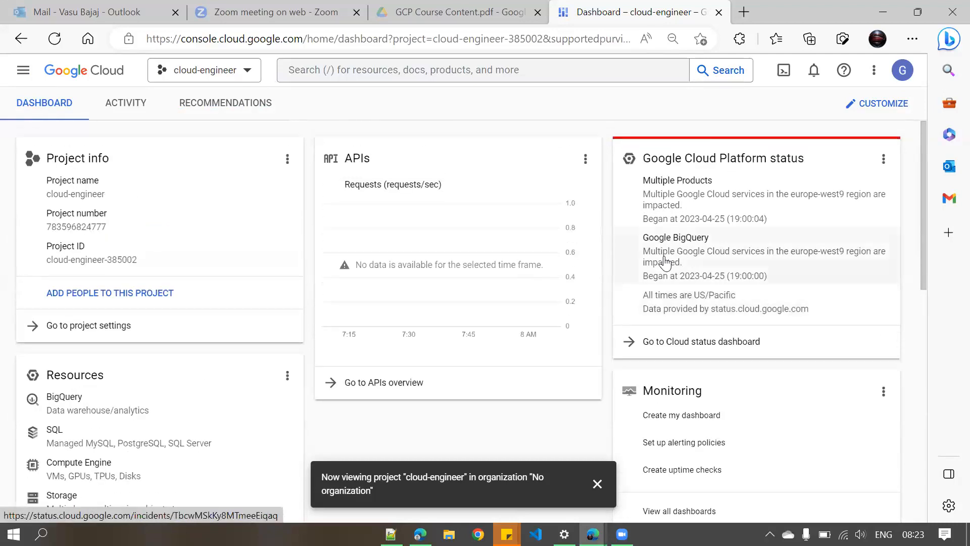
pyautogui.scroll(-4, 381, 275)
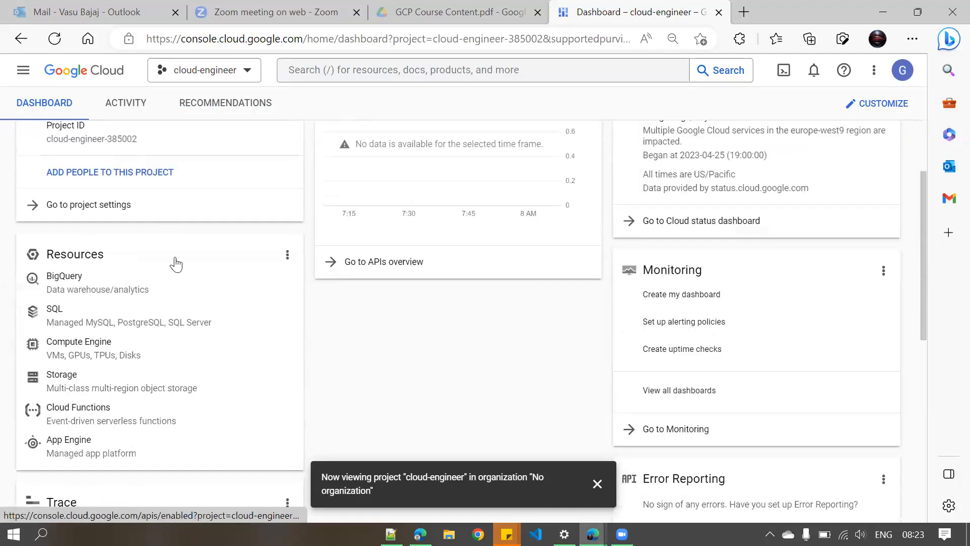
pyautogui.scroll(-5, 174, 362)
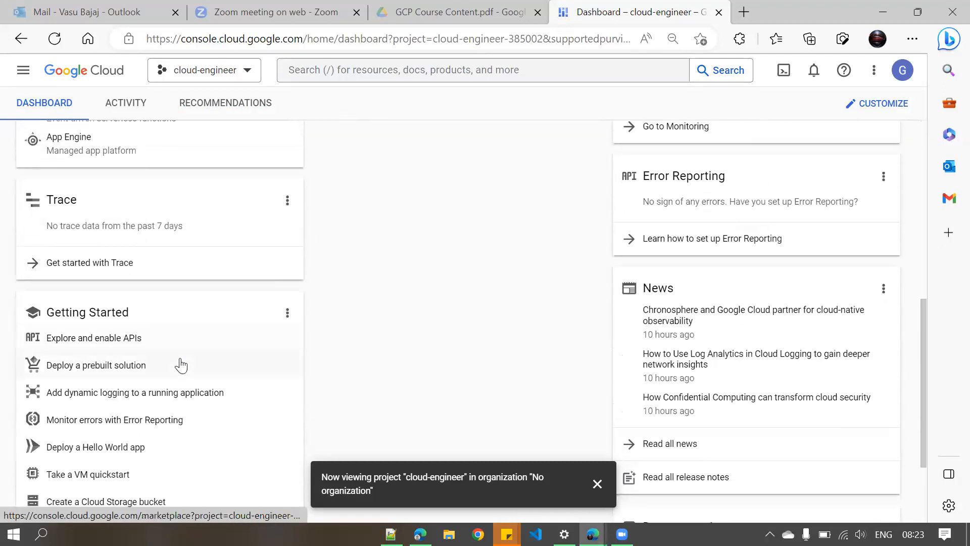
pyautogui.scroll(6, 485, 340)
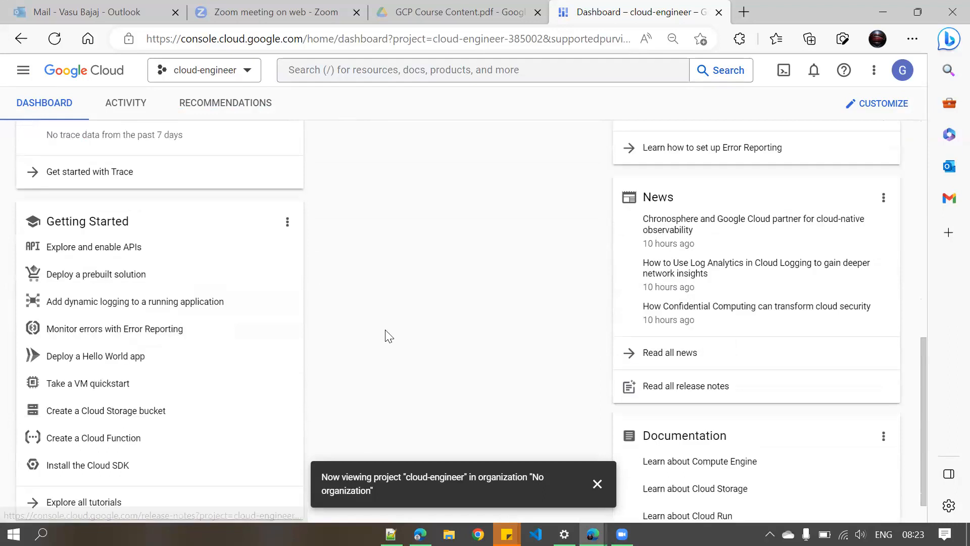
pyautogui.scroll(3, 39, 115)
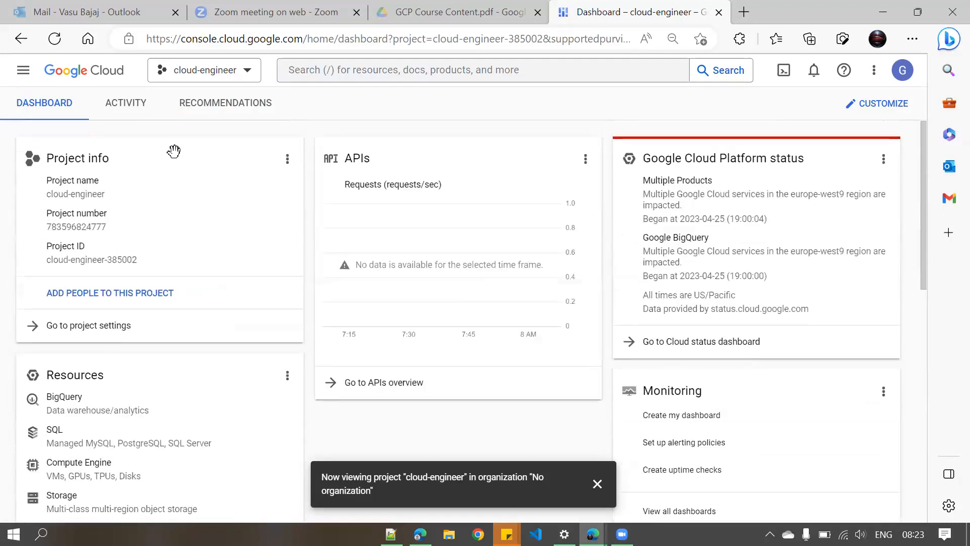
# - View the cloud-engineer project's activity log and recommendations, highlighting the notice about relevant IAM permissions
pyautogui.click(125, 107)
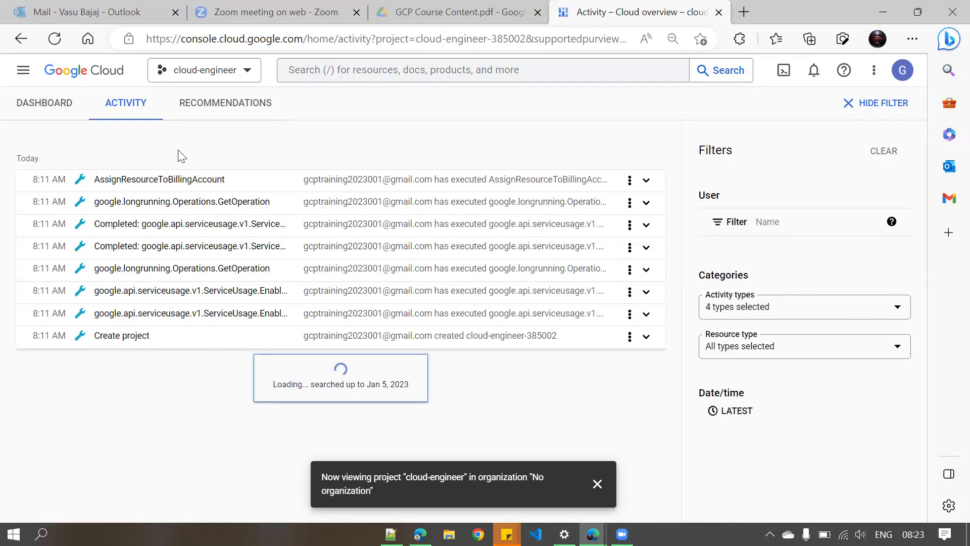
pyautogui.click(229, 106)
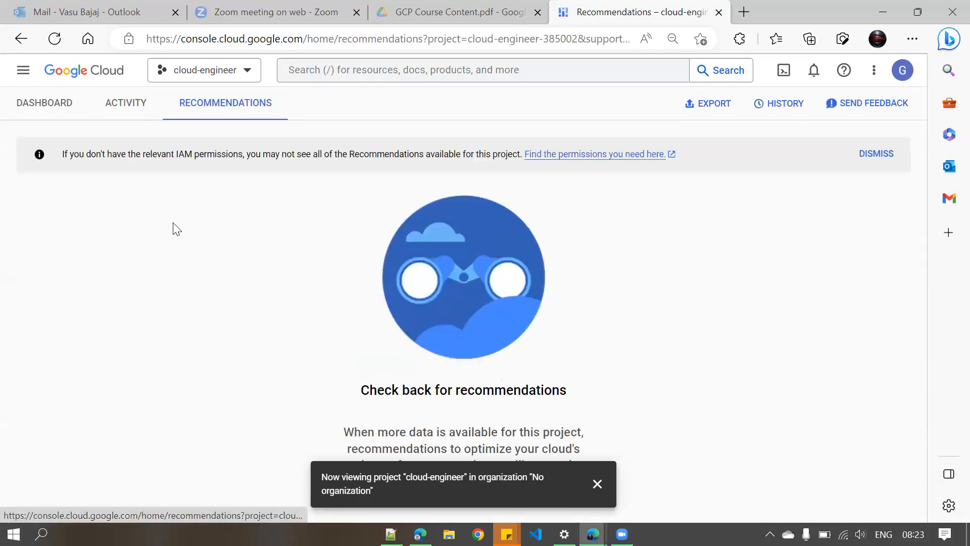
pyautogui.moveTo(64, 157); pyautogui.dragTo(380, 153)
pyautogui.click(237, 211)
pyautogui.moveTo(256, 154); pyautogui.dragTo(501, 155)
pyautogui.click(294, 261)
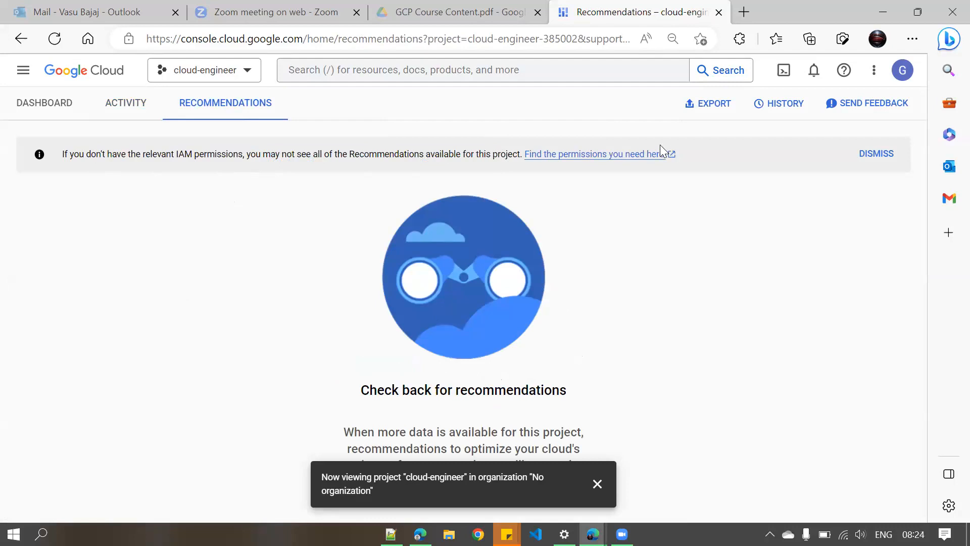
# - Review the pinned Google Cloud products, including the entries under APIs & Services
pyautogui.click(26, 76)
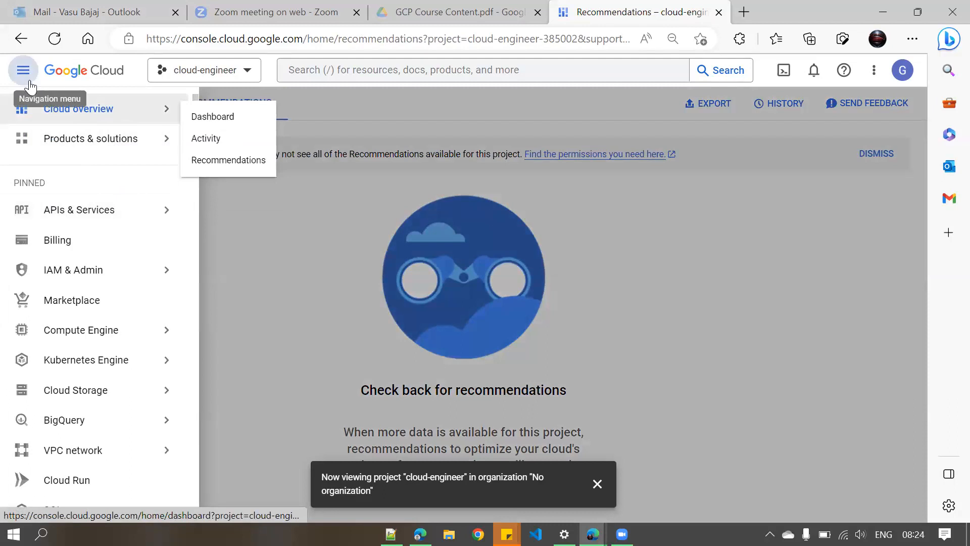
pyautogui.click(21, 73)
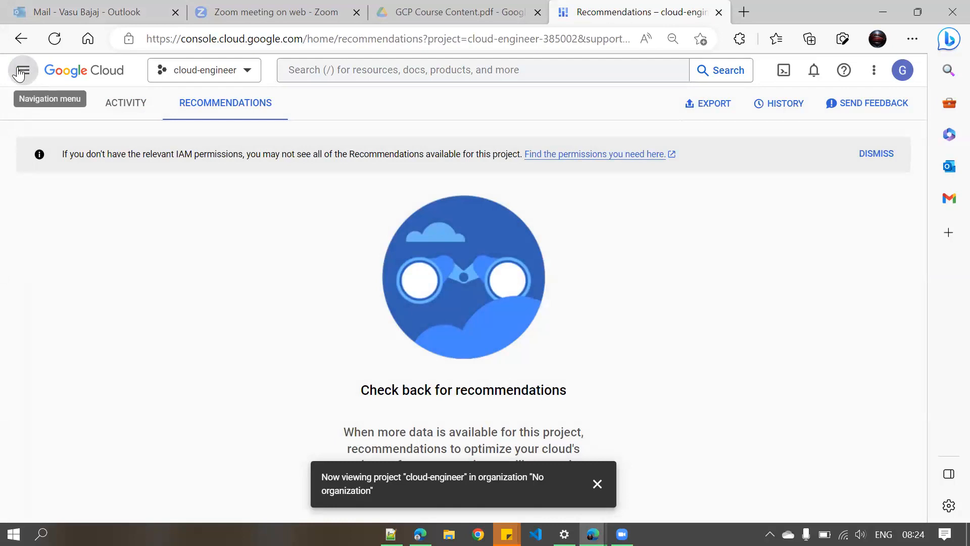
pyautogui.click(19, 75)
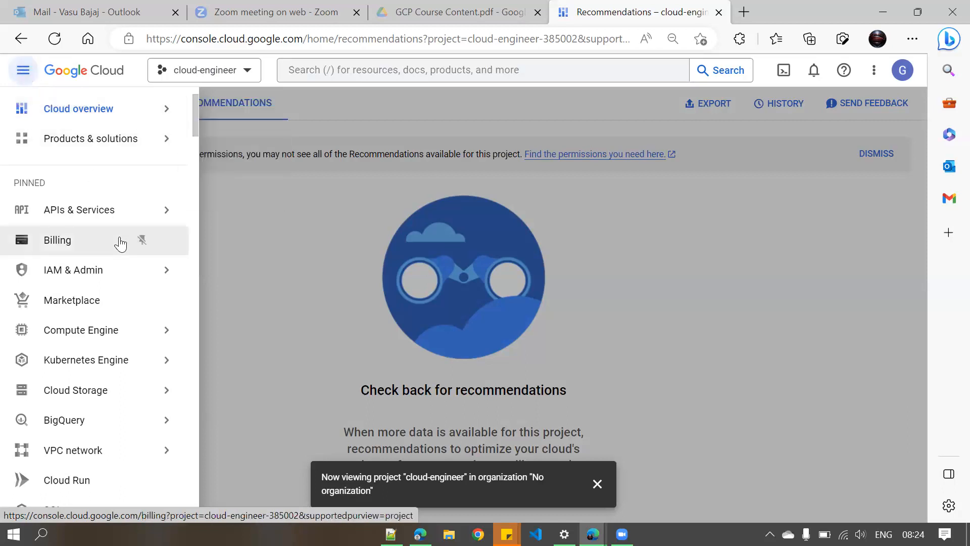
pyautogui.scroll(-5, 119, 242)
pyautogui.scroll(5, 121, 245)
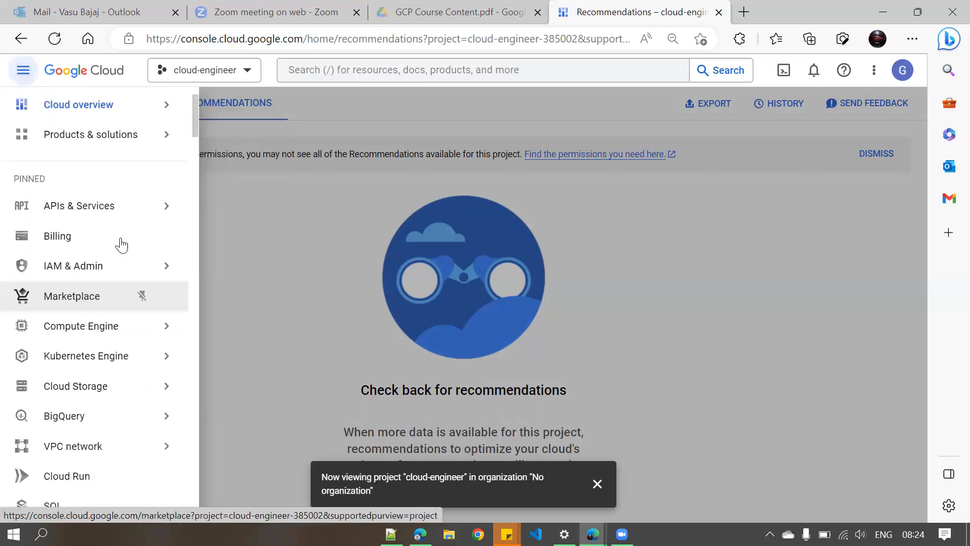
pyautogui.moveTo(42, 204)
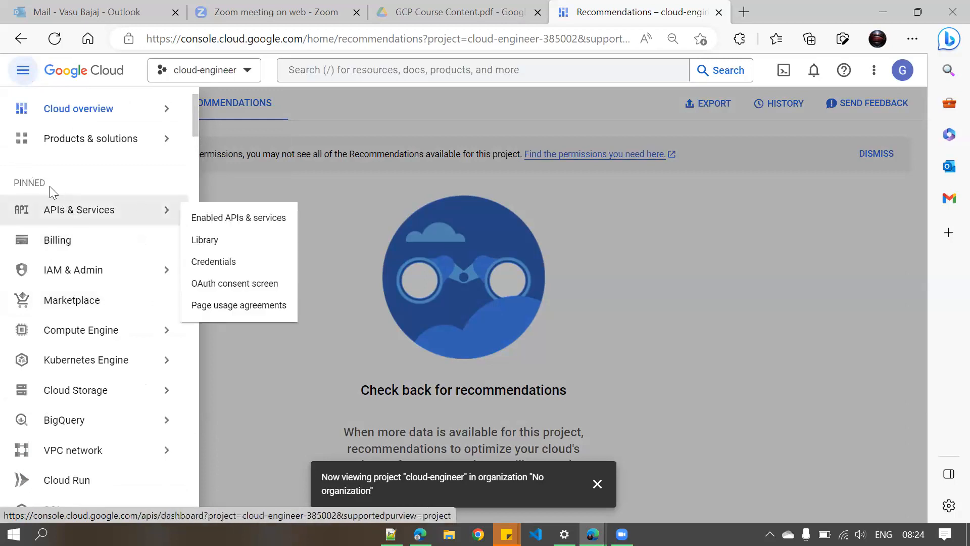
pyautogui.moveTo(87, 267)
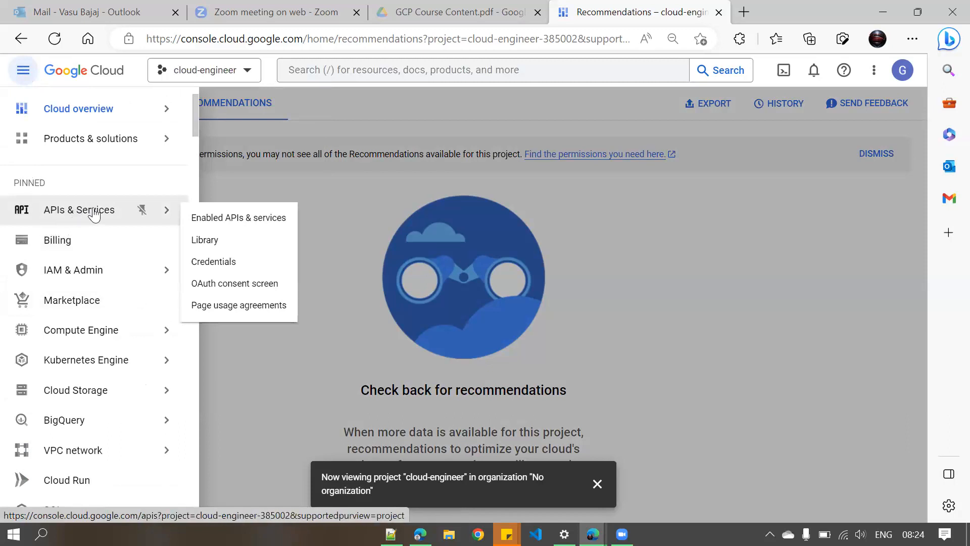
pyautogui.scroll(-5, 94, 214)
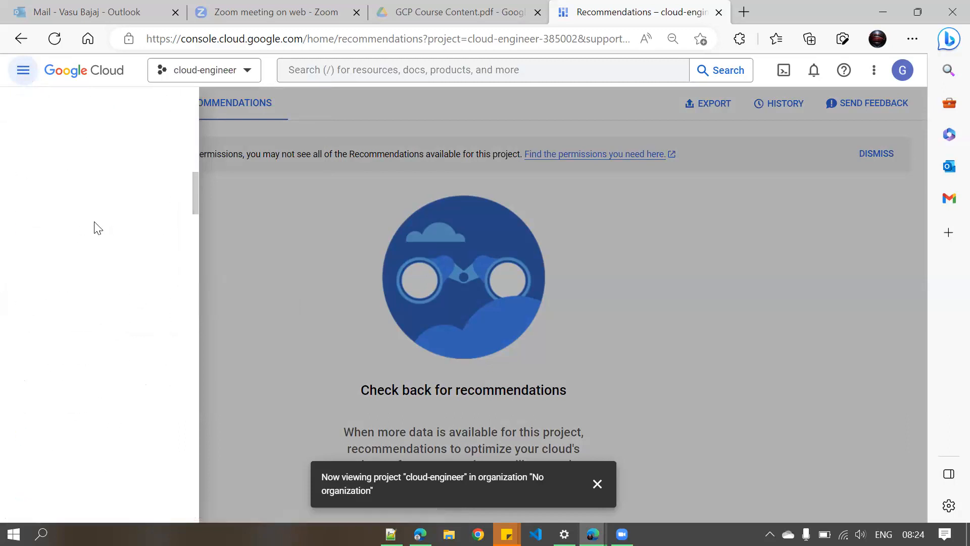
pyautogui.scroll(3, 98, 229)
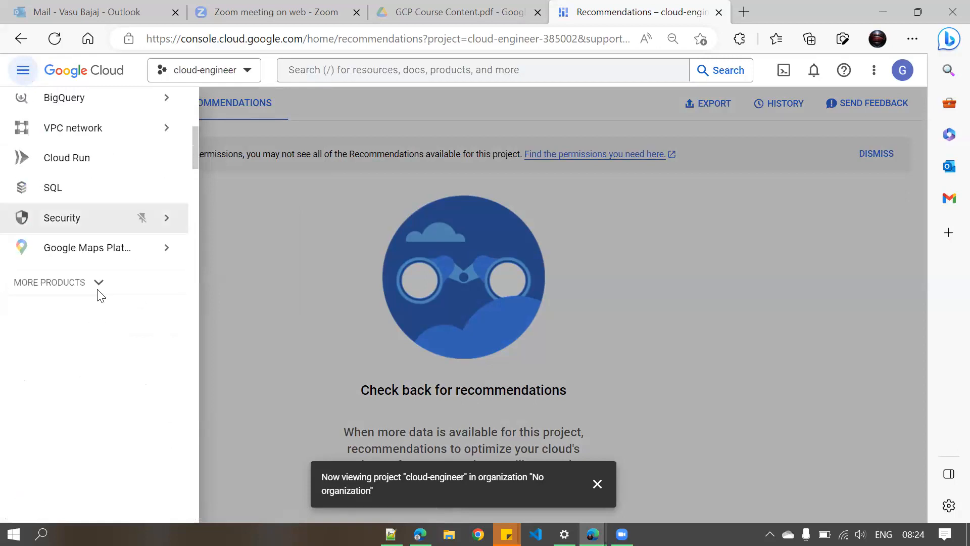
# - Expand the additional products below the pinned ones and look through the first entries
pyautogui.click(98, 283)
pyautogui.scroll(-3, 132, 260)
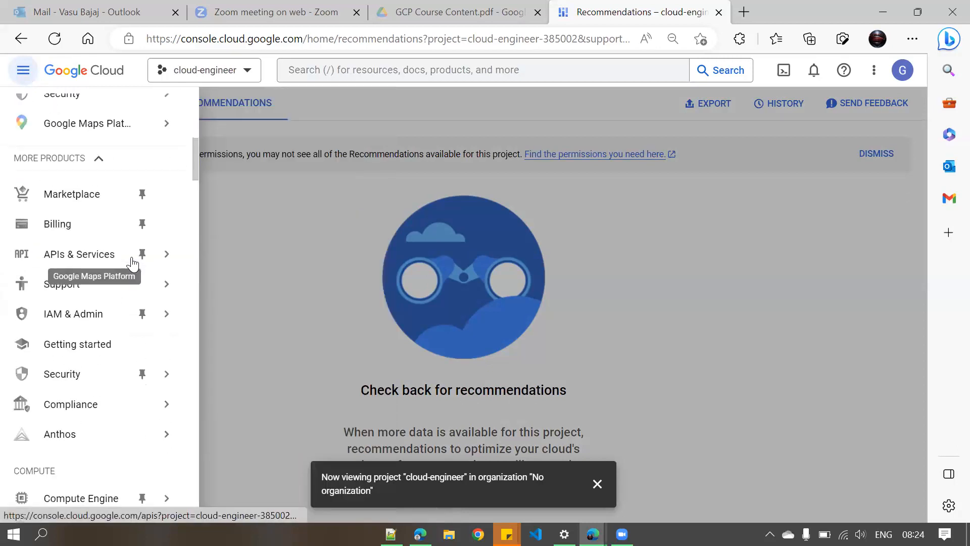
pyautogui.scroll(2, 91, 309)
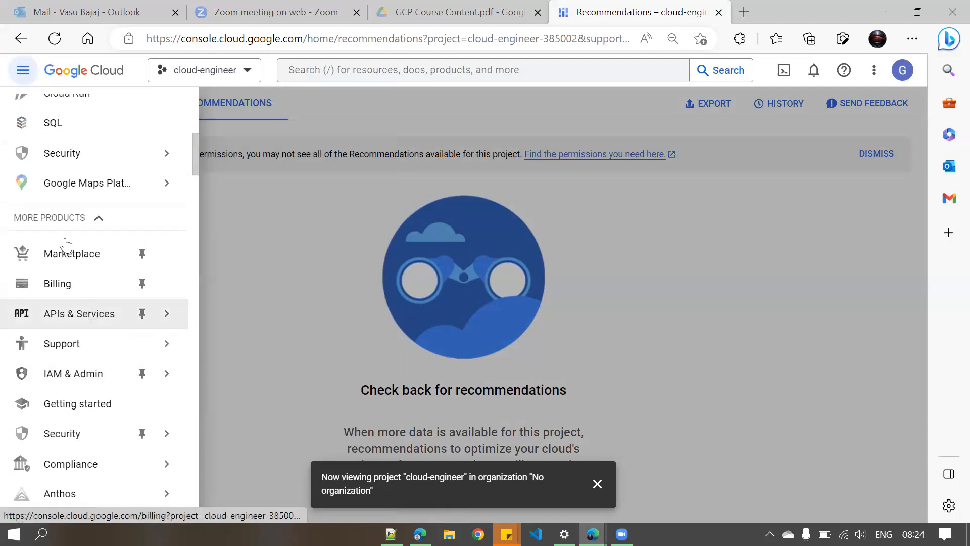
# - Look through the additional product groups in the navigation, from Compute and Serverless down to Storage and Databases
pyautogui.scroll(-6, 86, 232)
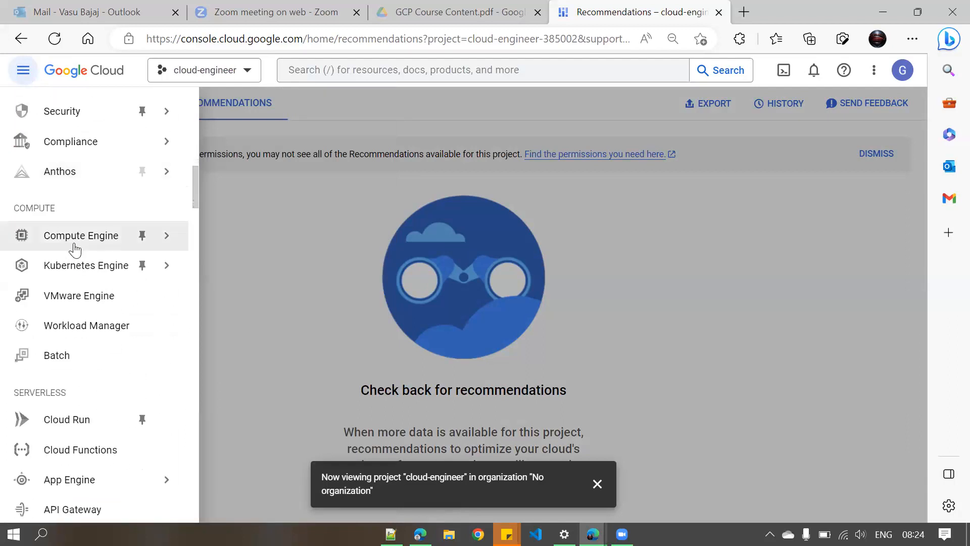
pyautogui.scroll(-3, 75, 377)
pyautogui.scroll(-3, 80, 404)
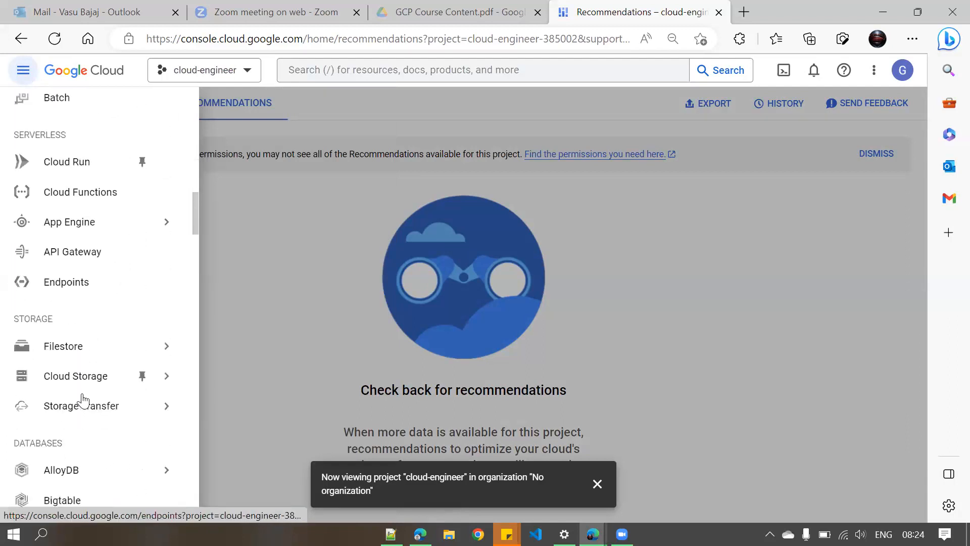
pyautogui.scroll(-2, 81, 389)
pyautogui.scroll(13, 116, 364)
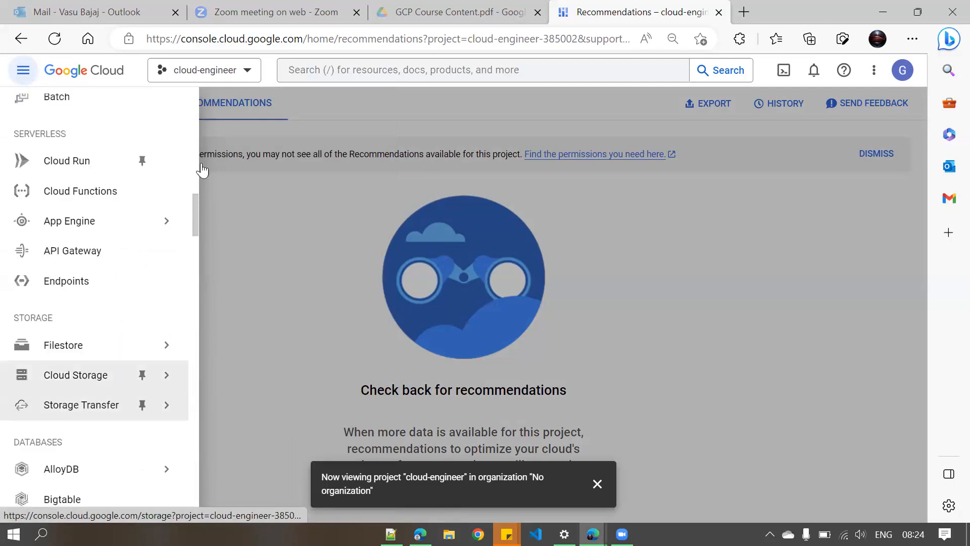
pyautogui.click(355, 72)
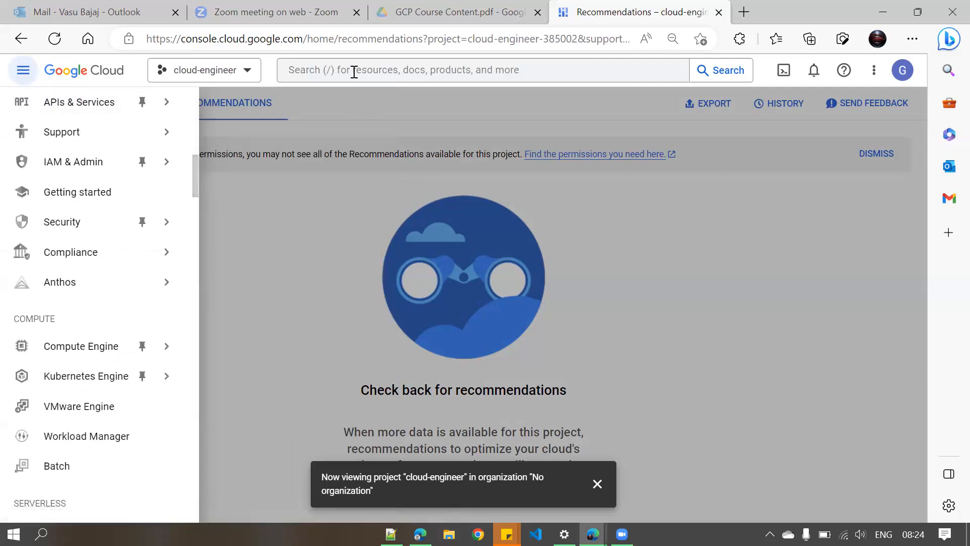
# - Open the All products overview and survey its categories from Management and Compute through Networking
pyautogui.click(23, 76)
pyautogui.click(23, 76)
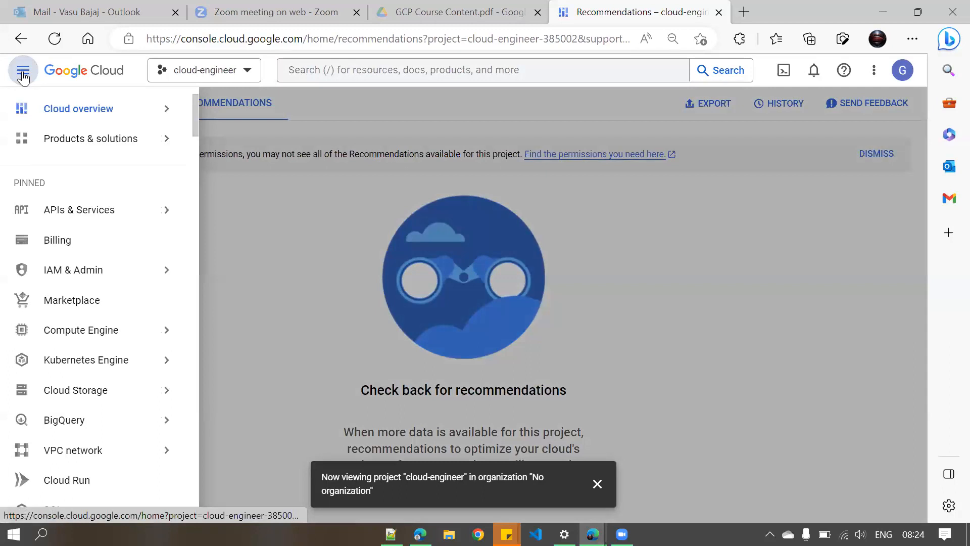
pyautogui.moveTo(109, 141)
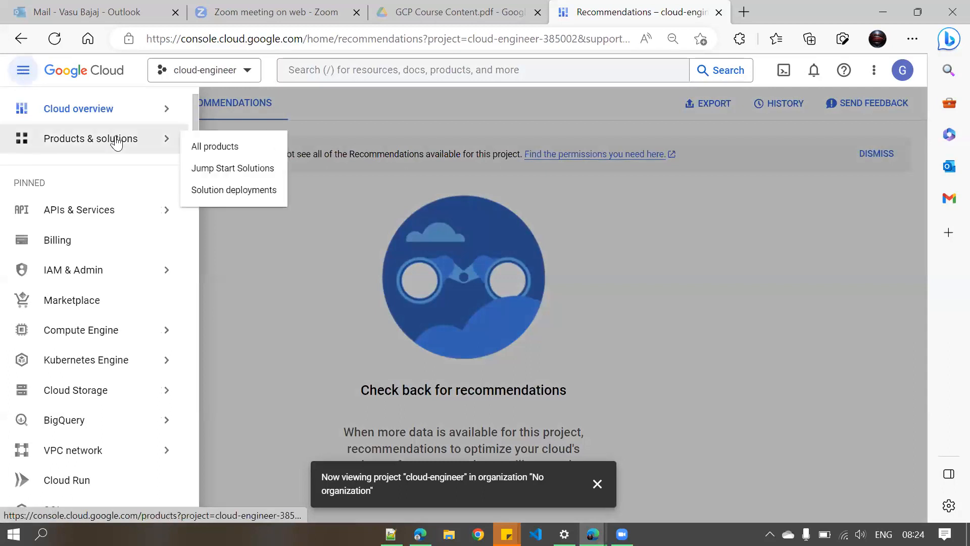
pyautogui.click(222, 145)
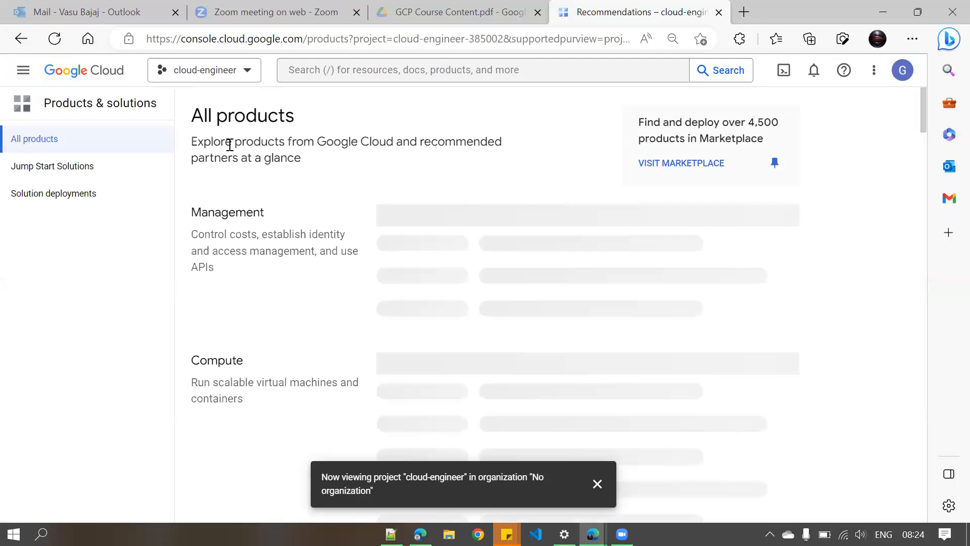
pyautogui.scroll(-5, 437, 273)
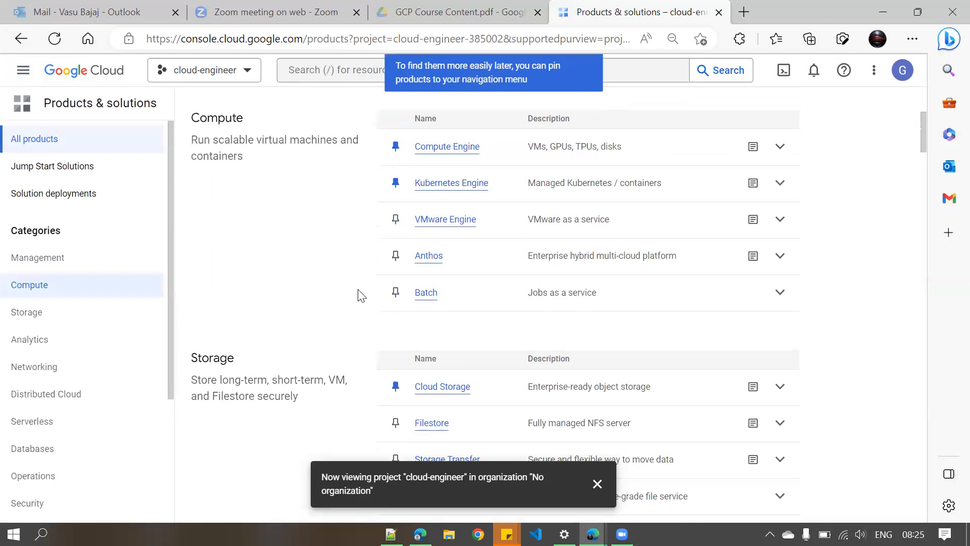
pyautogui.scroll(-4, 359, 294)
pyautogui.scroll(-14, 218, 260)
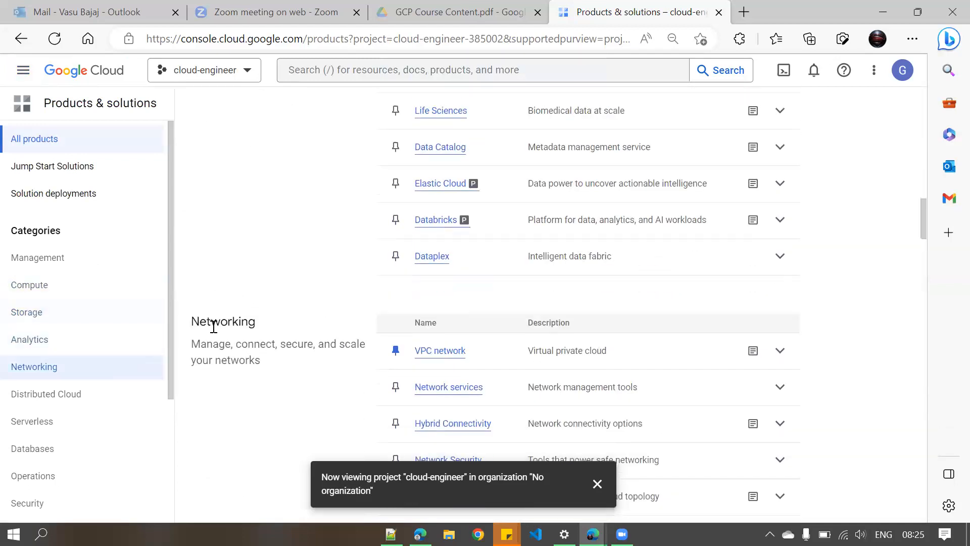
pyautogui.scroll(18, 271, 240)
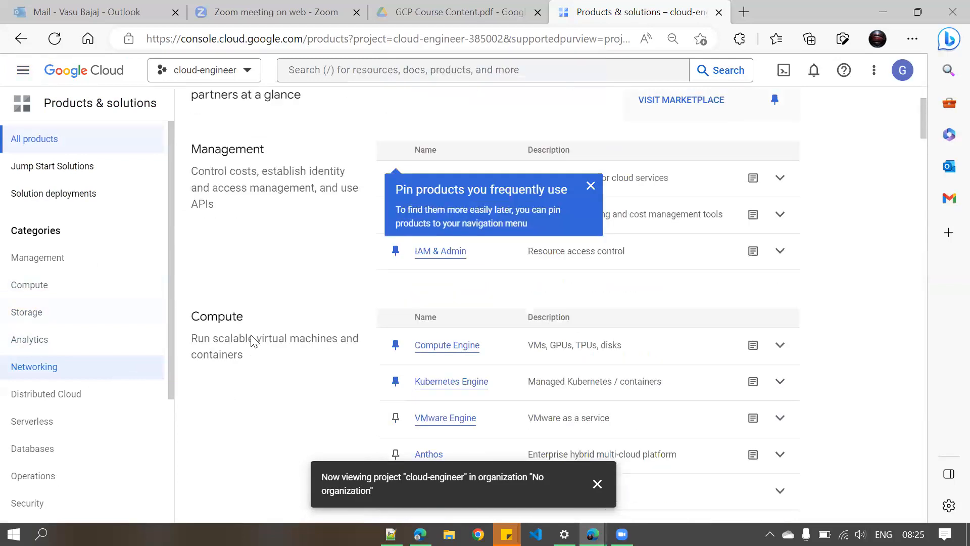
# - Review the Compute category's products and expand the descriptions of Anthos and Batch
pyautogui.moveTo(191, 399); pyautogui.dragTo(225, 399)
pyautogui.scroll(-2, 448, 299)
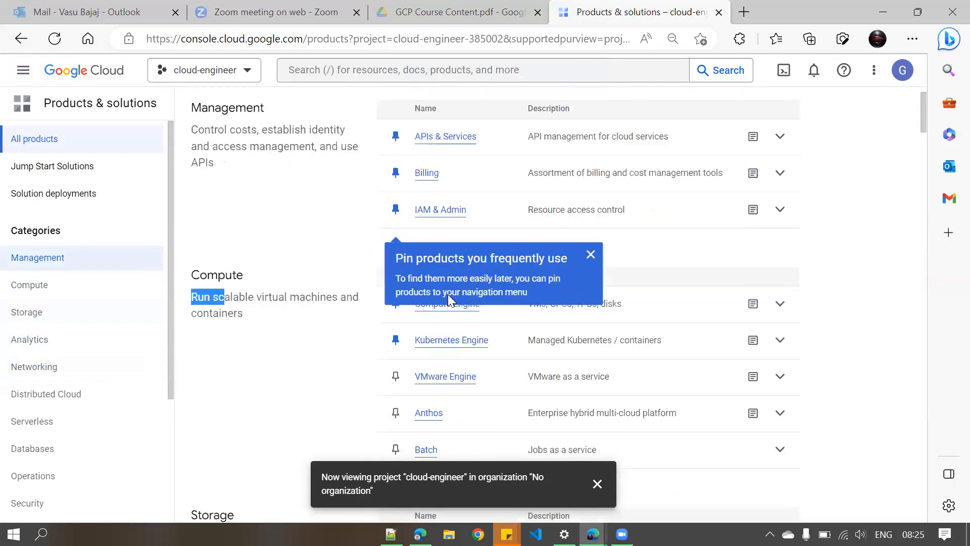
pyautogui.scroll(-1, 447, 294)
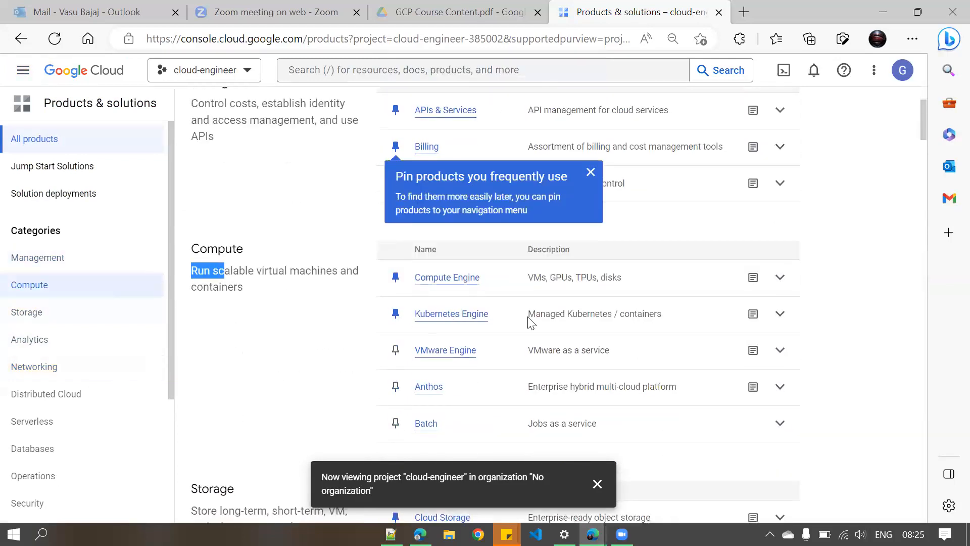
pyautogui.scroll(-2, 525, 318)
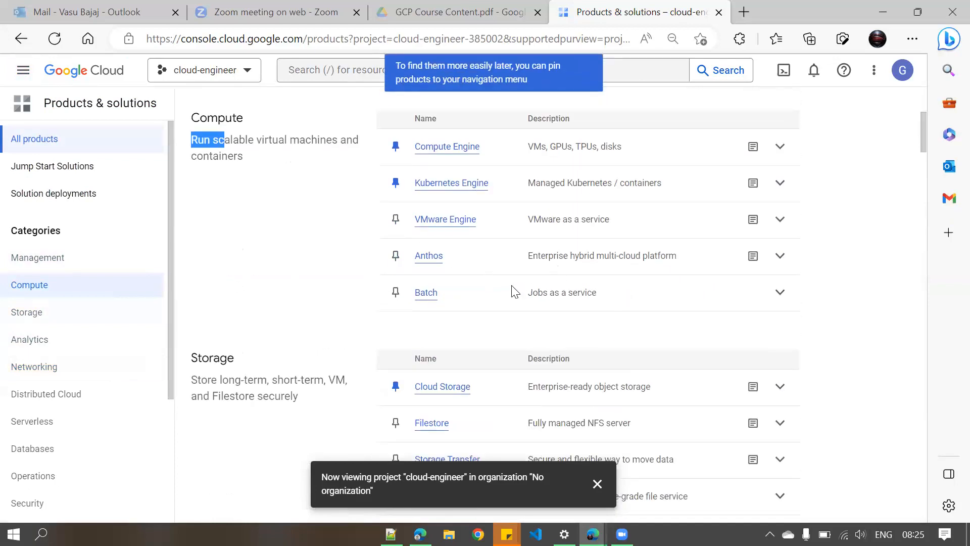
pyautogui.click(541, 272)
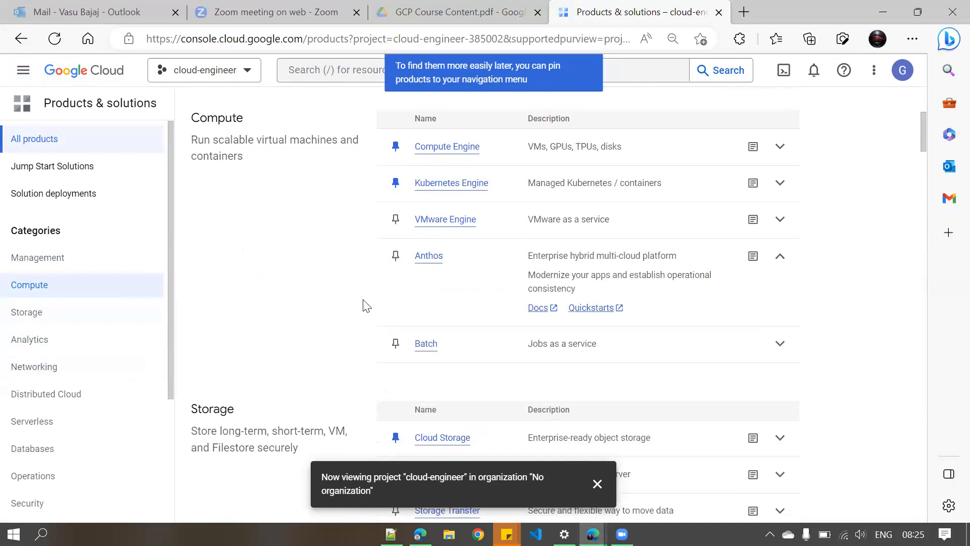
pyautogui.click(533, 341)
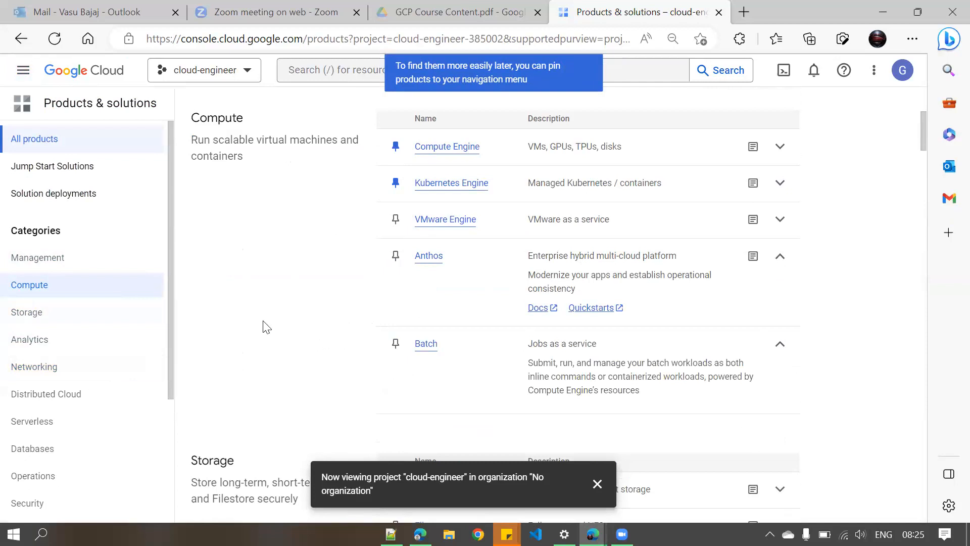
# - Dismiss the tip about pinning frequently used products and the notification about the viewed project
pyautogui.scroll(5, 287, 304)
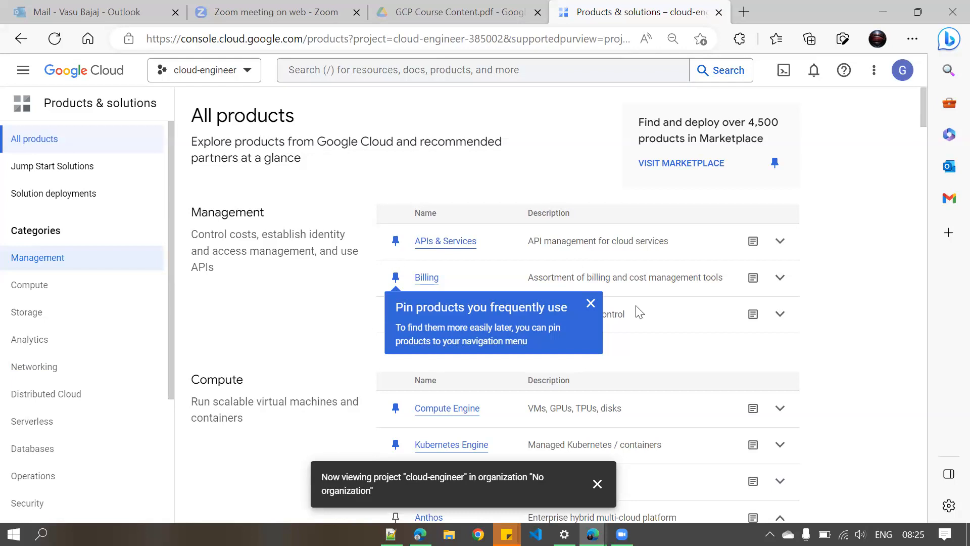
pyautogui.click(590, 303)
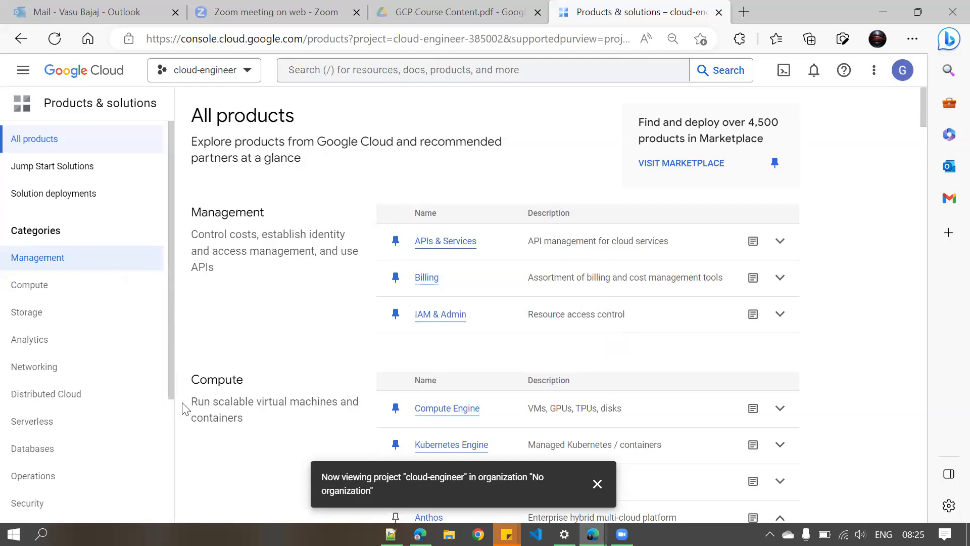
pyautogui.click(598, 484)
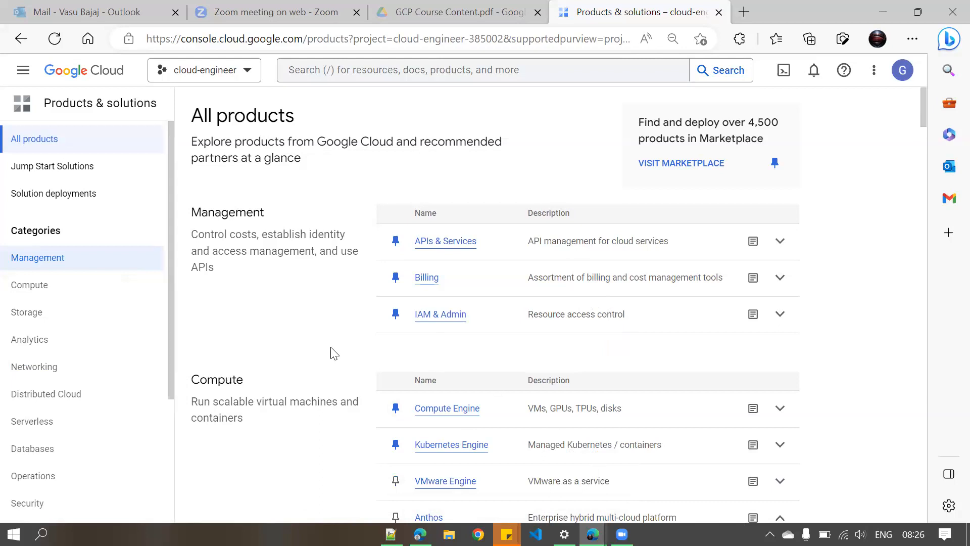
# - Open the Batch product from the Compute category and highlight the Batch API title on its details page
pyautogui.scroll(-5, 483, 393)
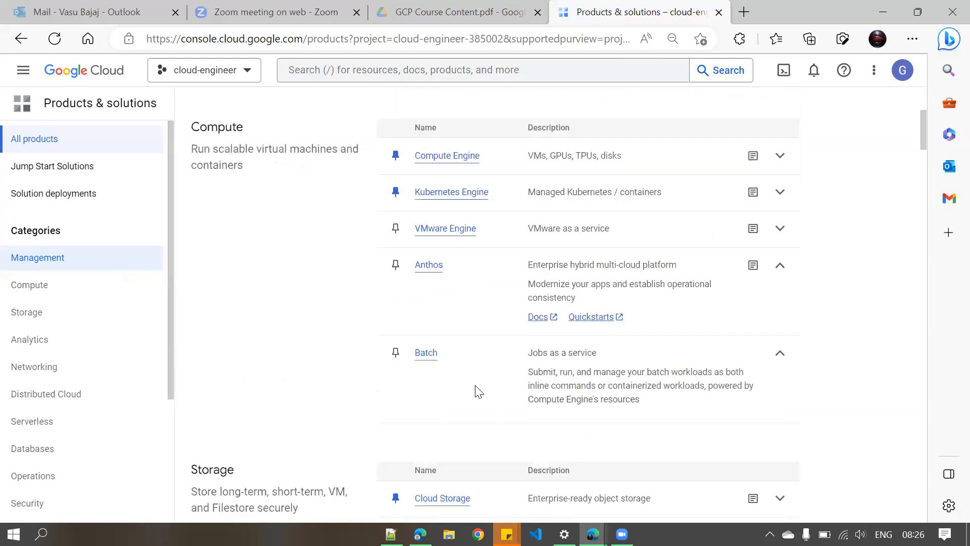
pyautogui.scroll(-2, 476, 391)
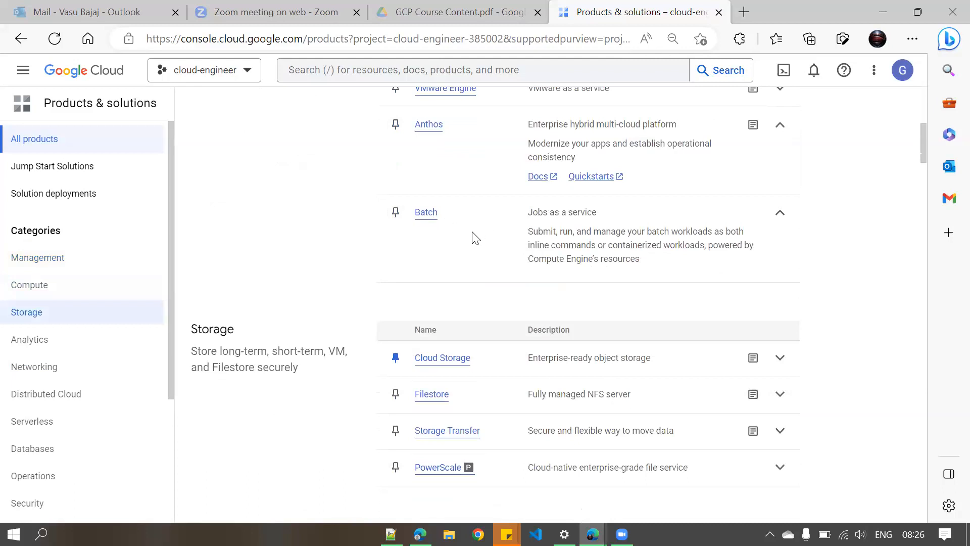
pyautogui.click(423, 216)
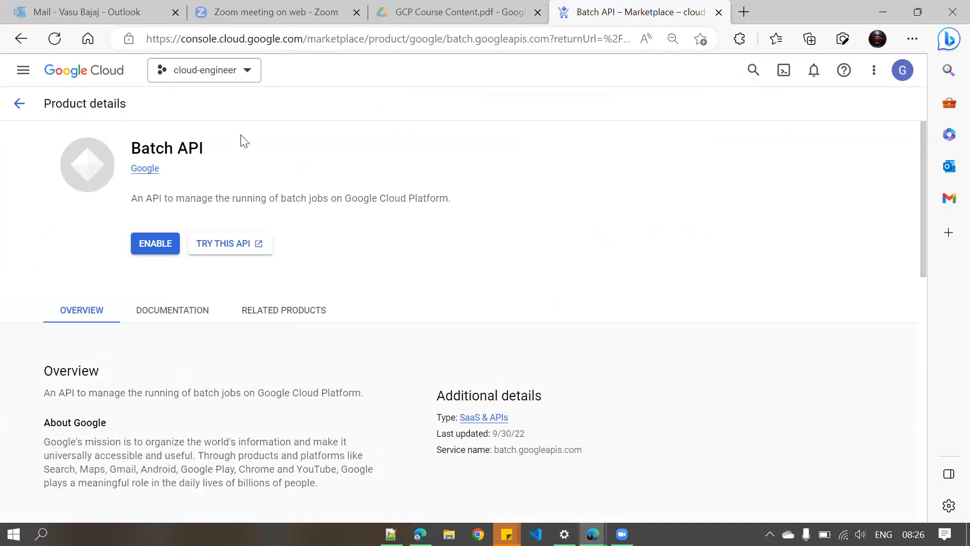
pyautogui.moveTo(220, 148); pyautogui.dragTo(132, 148)
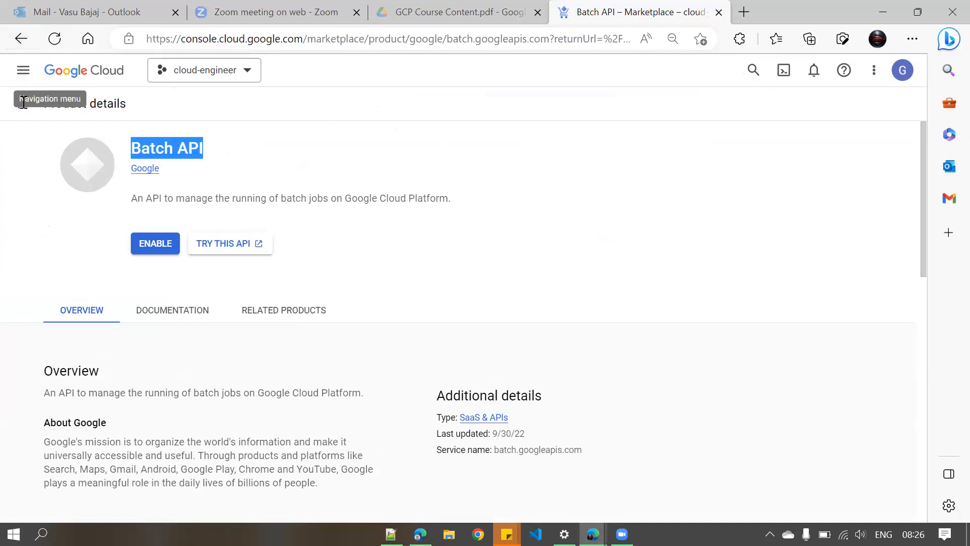
# - Unpin Google Maps Platform from the pinned products in the navigation and review the remaining pinned entries
pyautogui.click(24, 70)
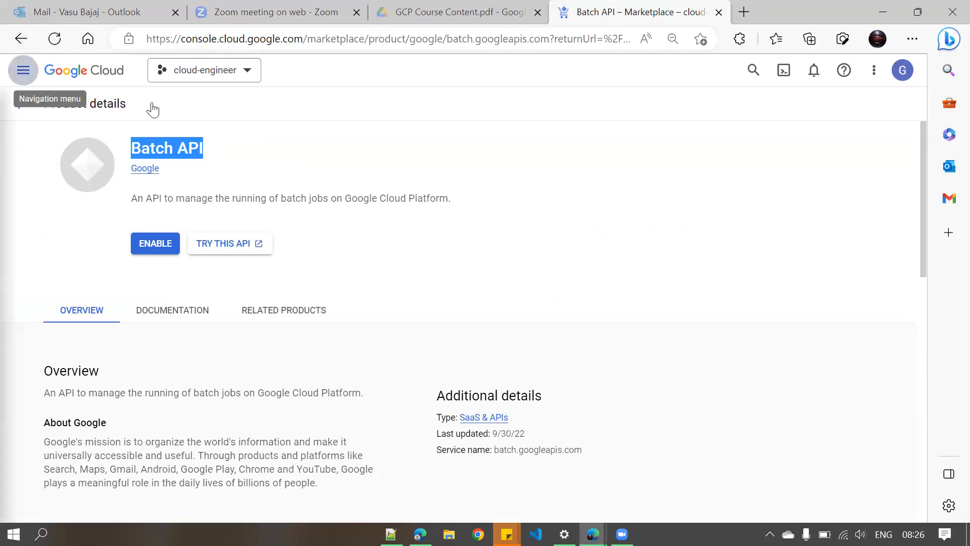
pyautogui.moveTo(140, 138)
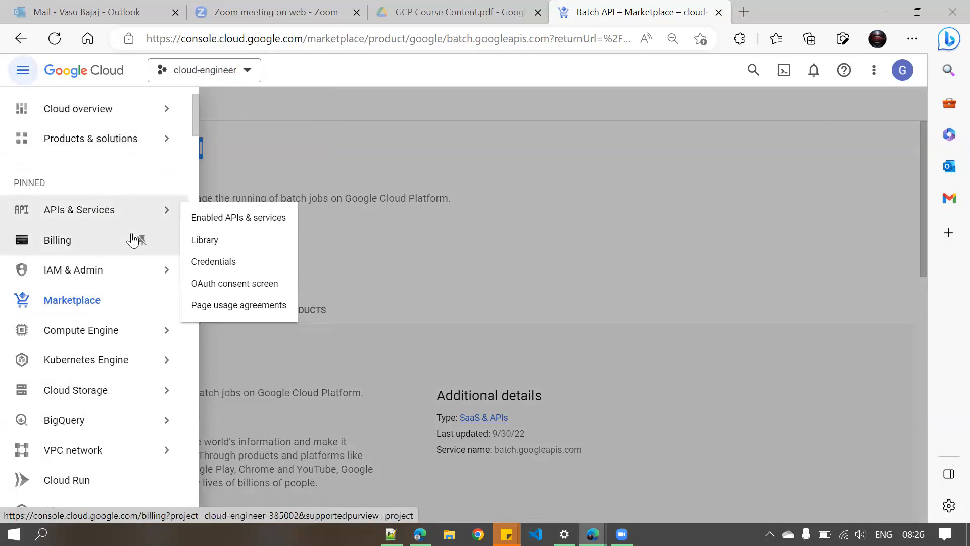
pyautogui.scroll(-2, 128, 466)
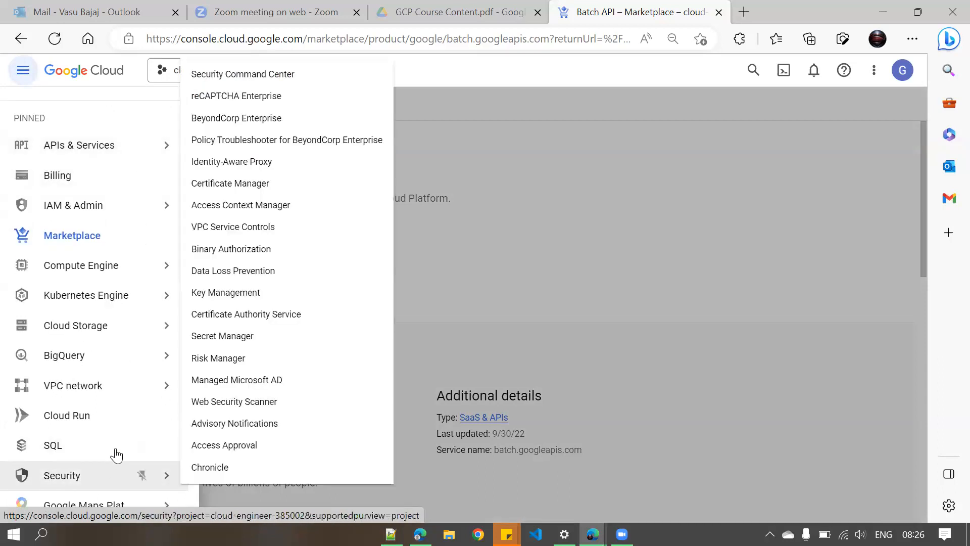
pyautogui.scroll(-2, 116, 454)
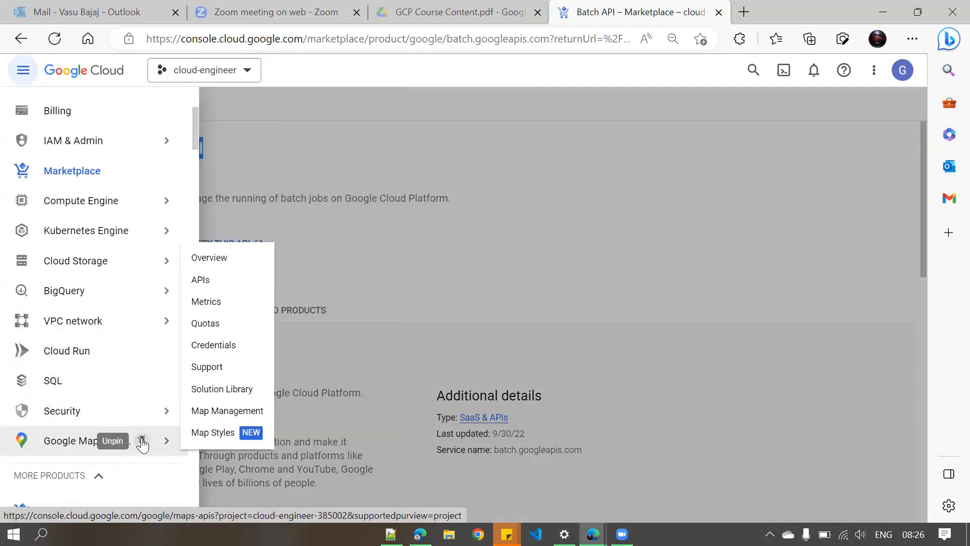
pyautogui.click(142, 442)
pyautogui.moveTo(135, 404)
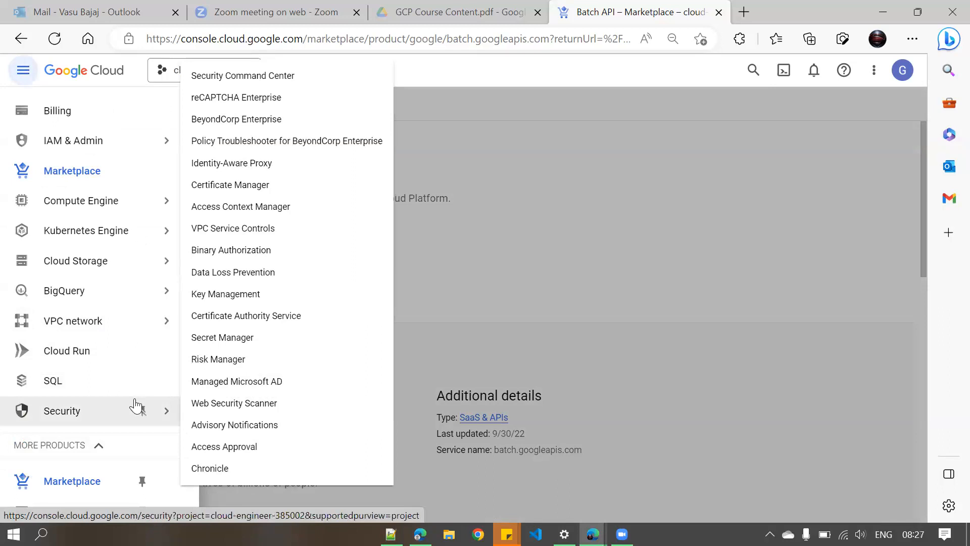
pyautogui.moveTo(146, 291)
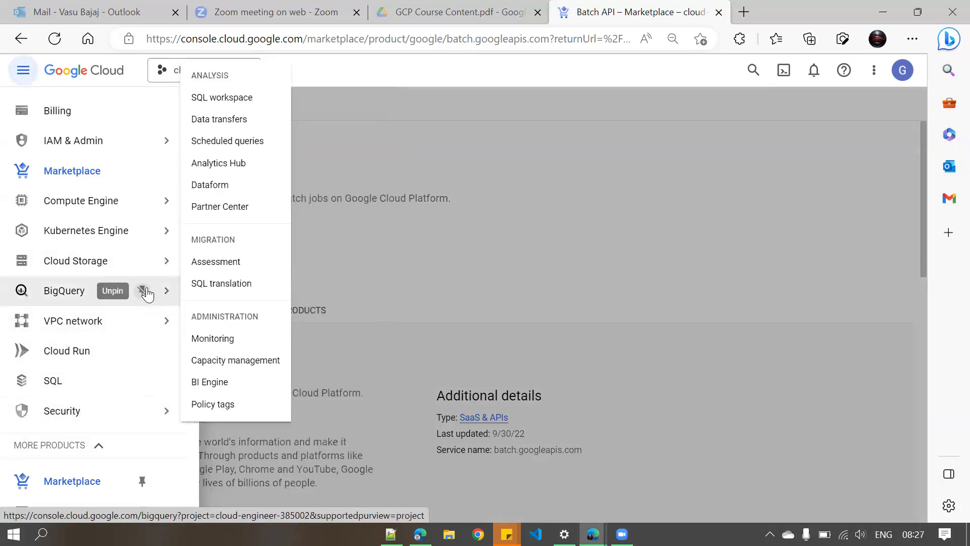
pyautogui.scroll(3, 101, 278)
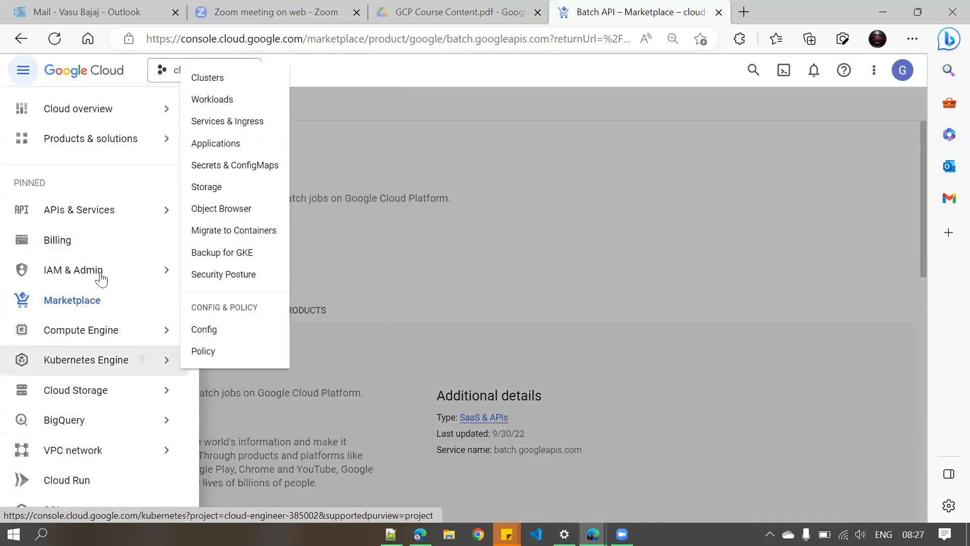
# - Open the API Library from APIs & Services, glance through its categories, and search it for "Batch"
pyautogui.moveTo(96, 210)
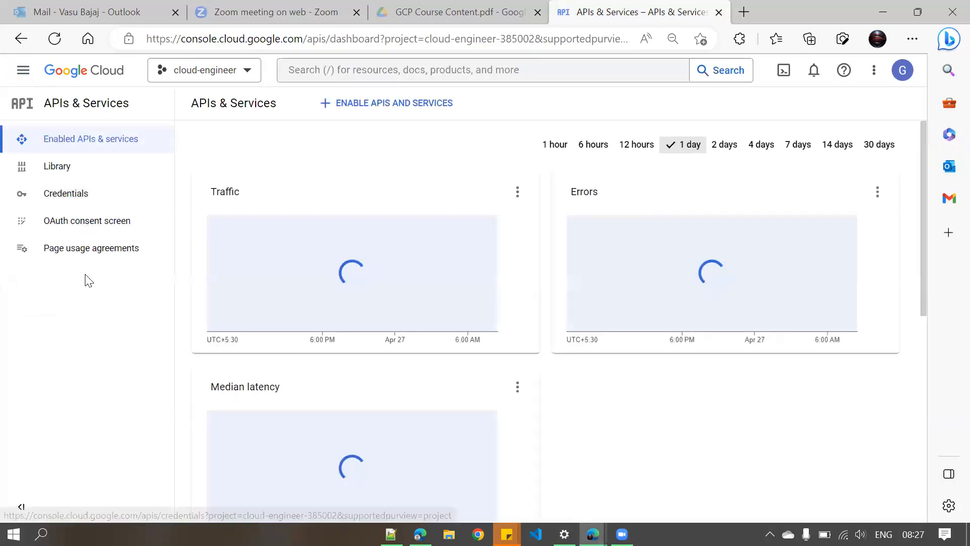
pyautogui.click(383, 103)
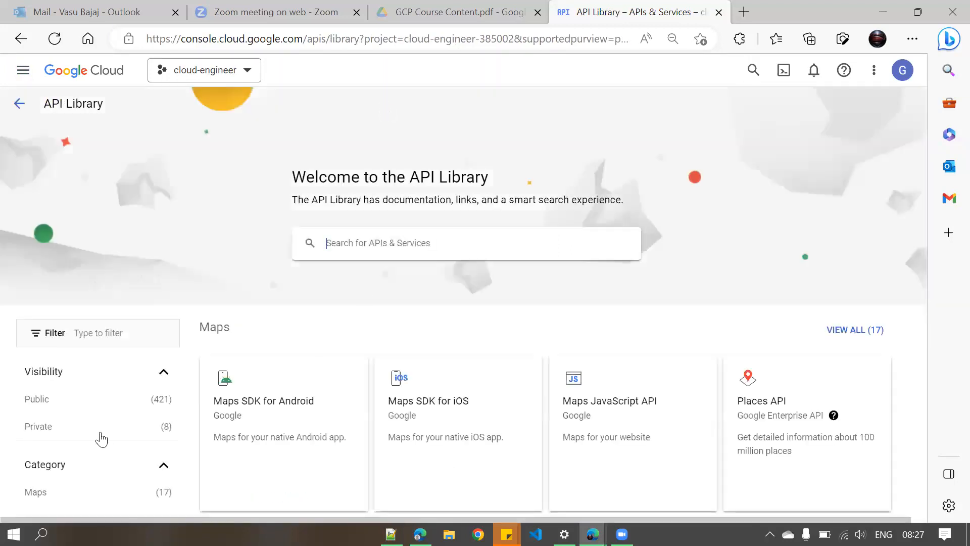
pyautogui.scroll(-10, 357, 365)
pyautogui.scroll(10, 335, 264)
pyautogui.click(356, 241)
pyautogui.write('Batch')
pyautogui.press('Return')
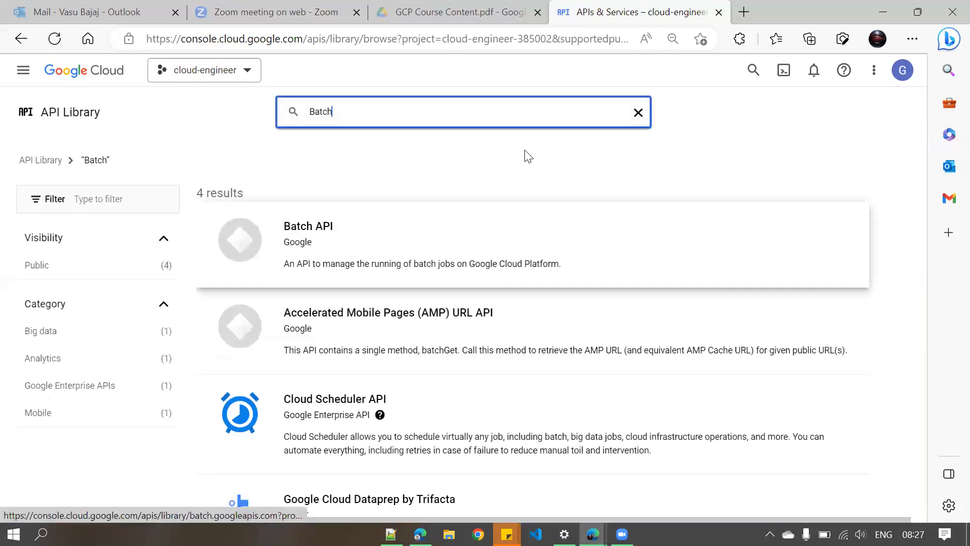
# - View the Batch API's product details, then return to the library's search results and look over them
pyautogui.click(388, 240)
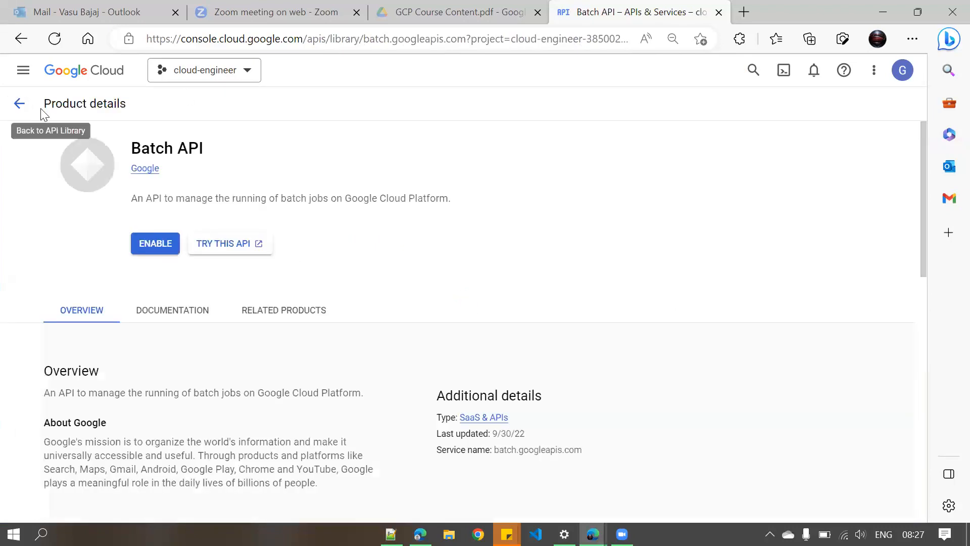
pyautogui.click(19, 103)
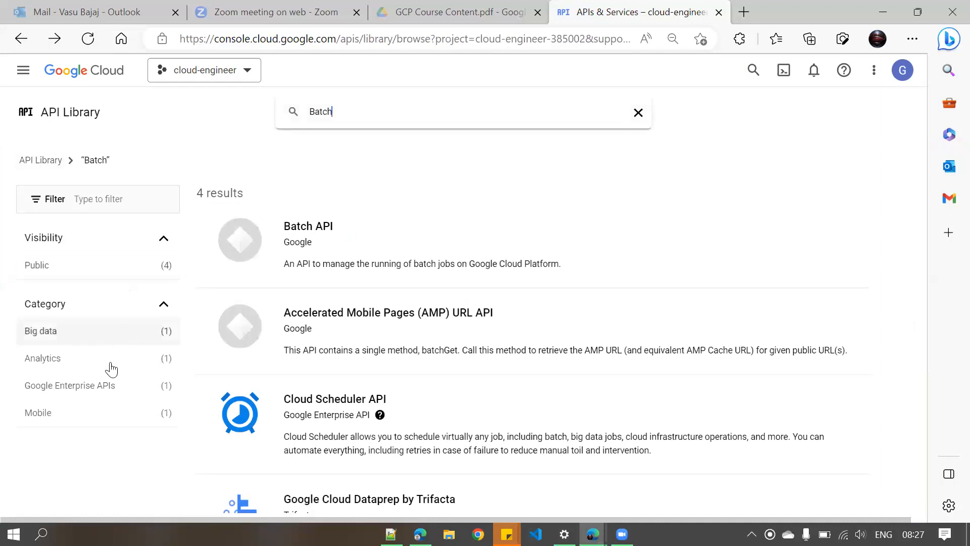
pyautogui.scroll(-1, 119, 341)
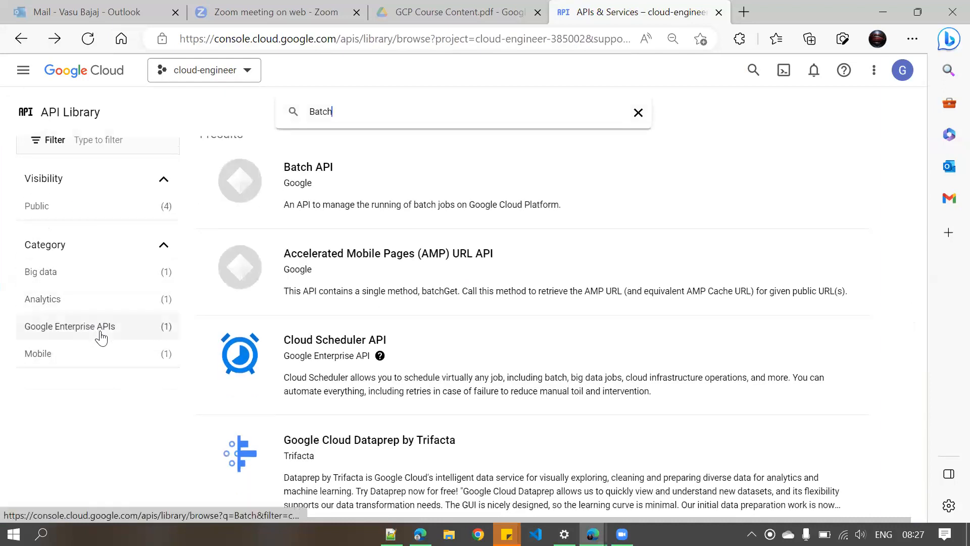
# - Open the All products catalogue under Products & solutions and pin Looker from the Analytics category
pyautogui.scroll(1, 101, 336)
pyautogui.click(23, 71)
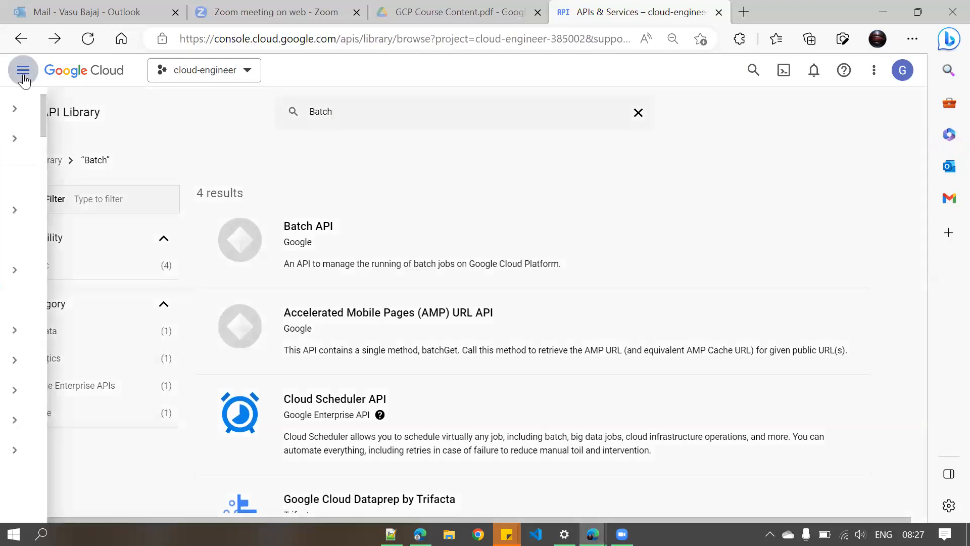
pyautogui.moveTo(124, 142)
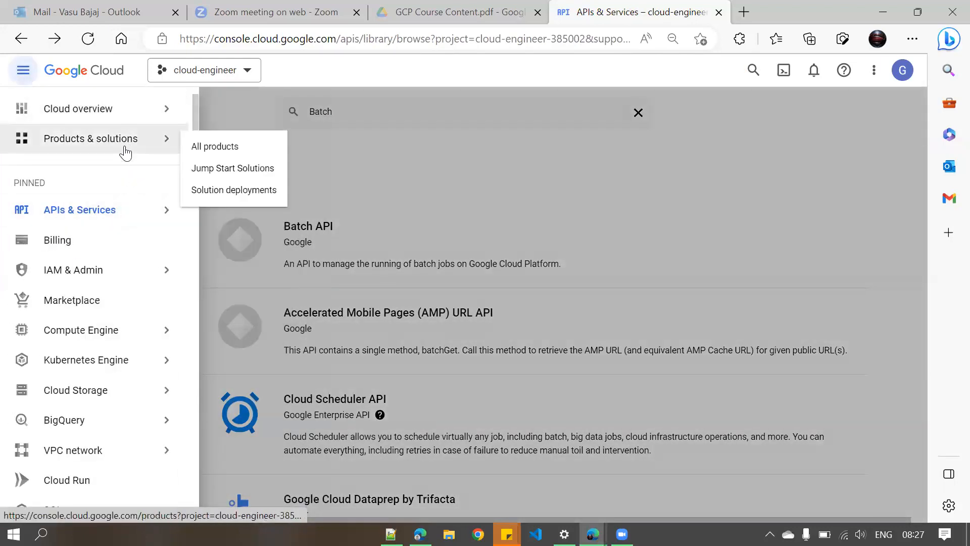
pyautogui.click(222, 147)
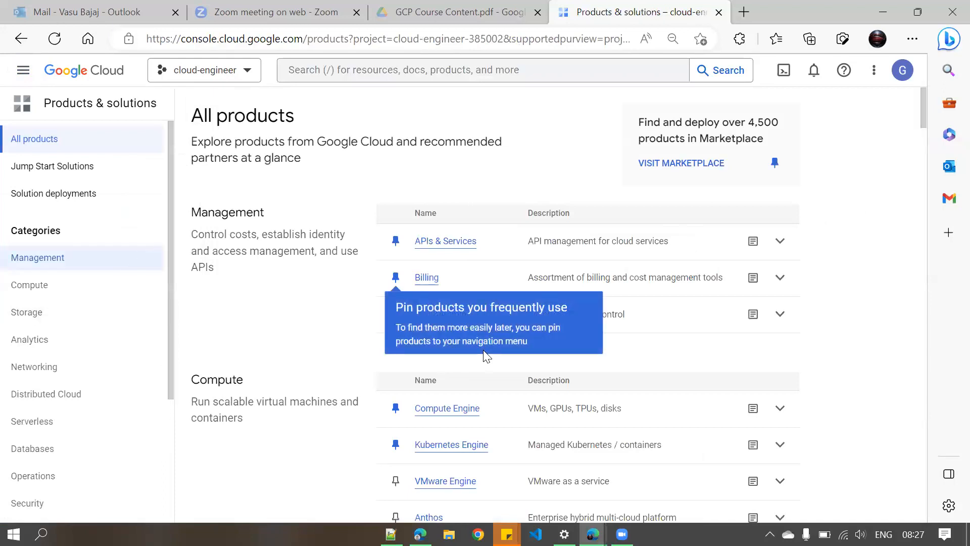
pyautogui.scroll(-4, 549, 388)
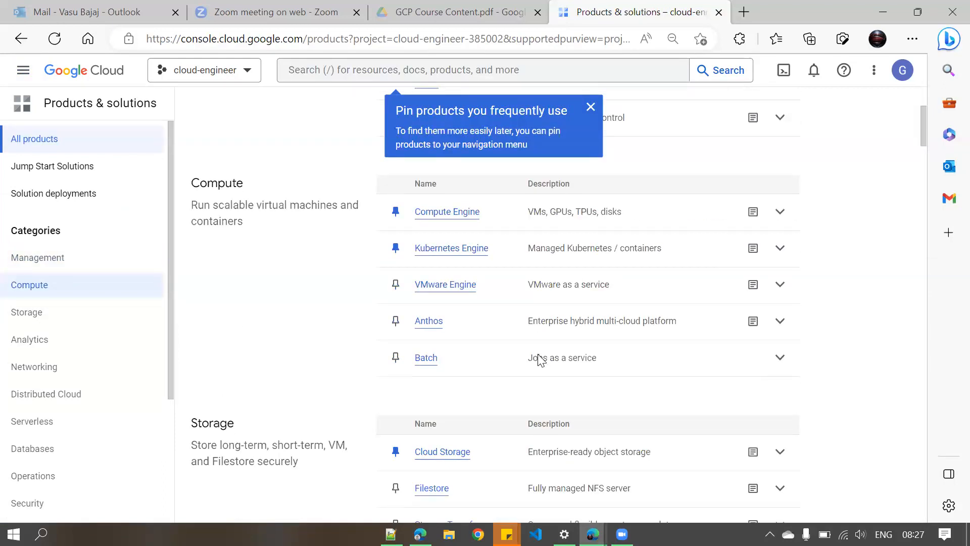
pyautogui.scroll(-13, 539, 359)
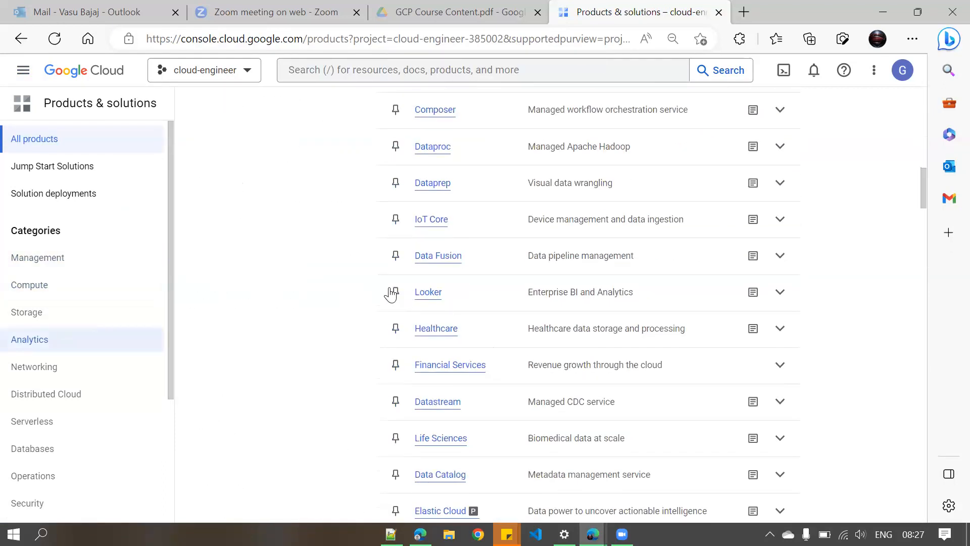
pyautogui.click(396, 293)
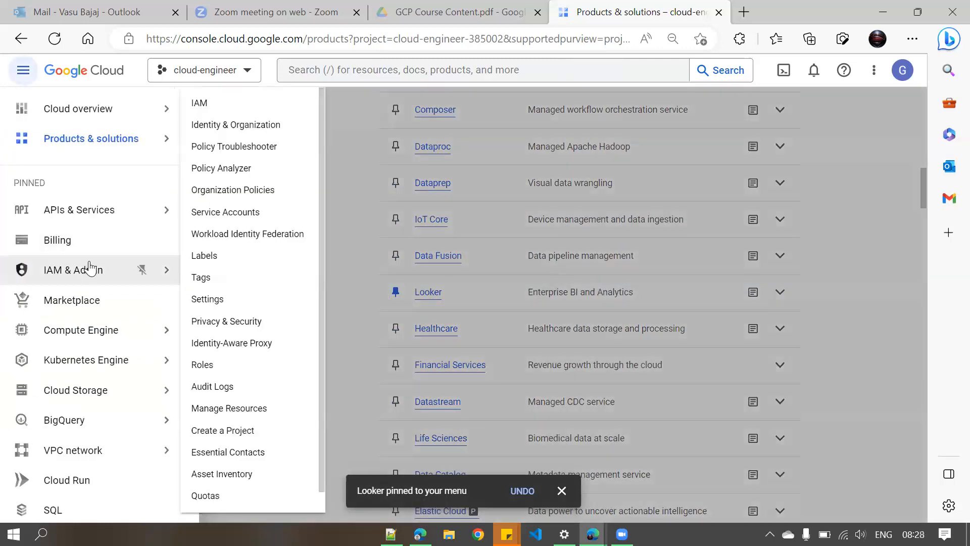
# - Look through the pinned products in the navigation for the Looker entry, then return to the product catalogue
pyautogui.scroll(-3, 125, 253)
pyautogui.scroll(-2, 71, 372)
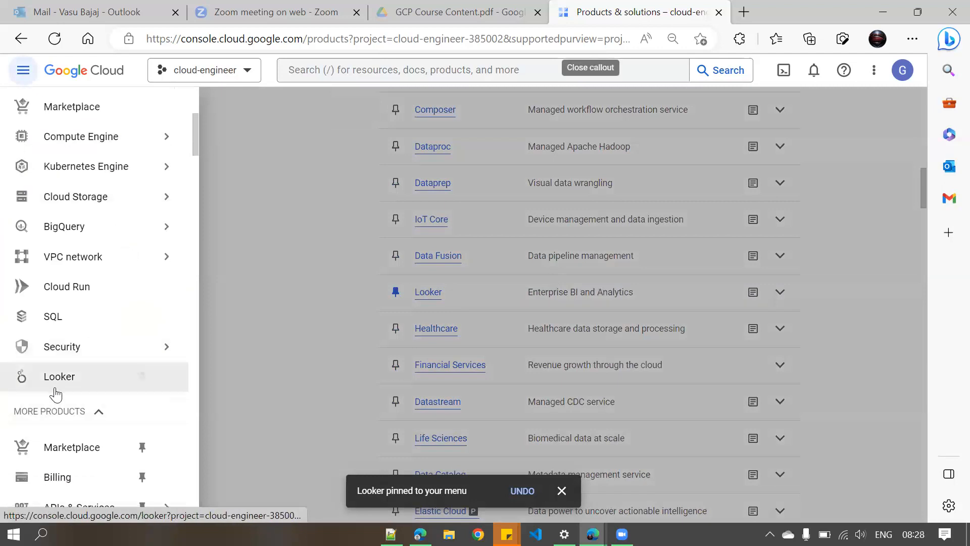
pyautogui.moveTo(172, 349)
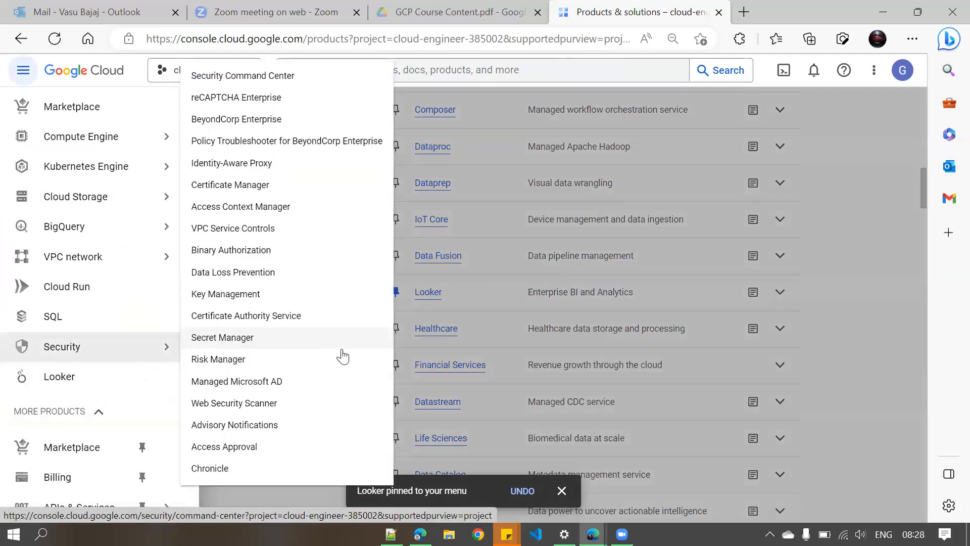
pyautogui.click(869, 317)
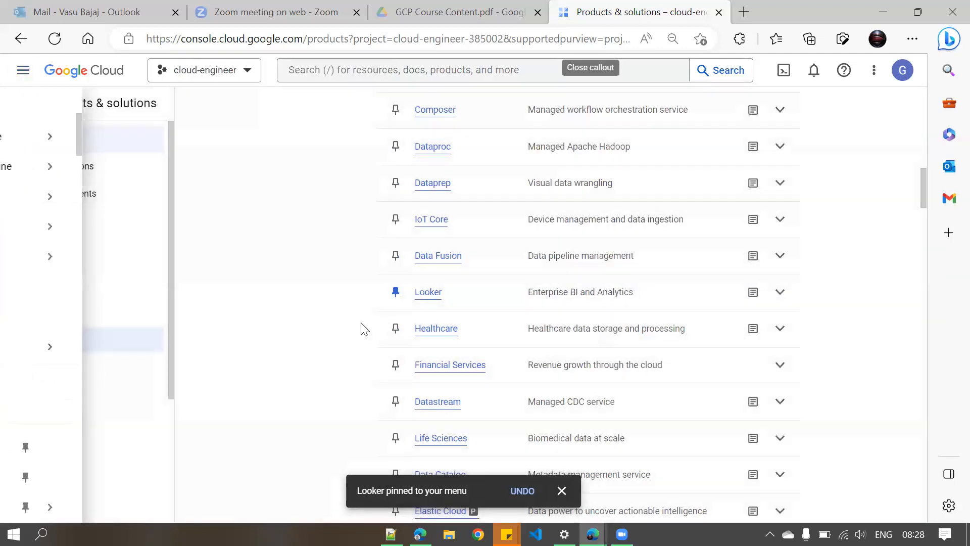
pyautogui.scroll(6, 284, 340)
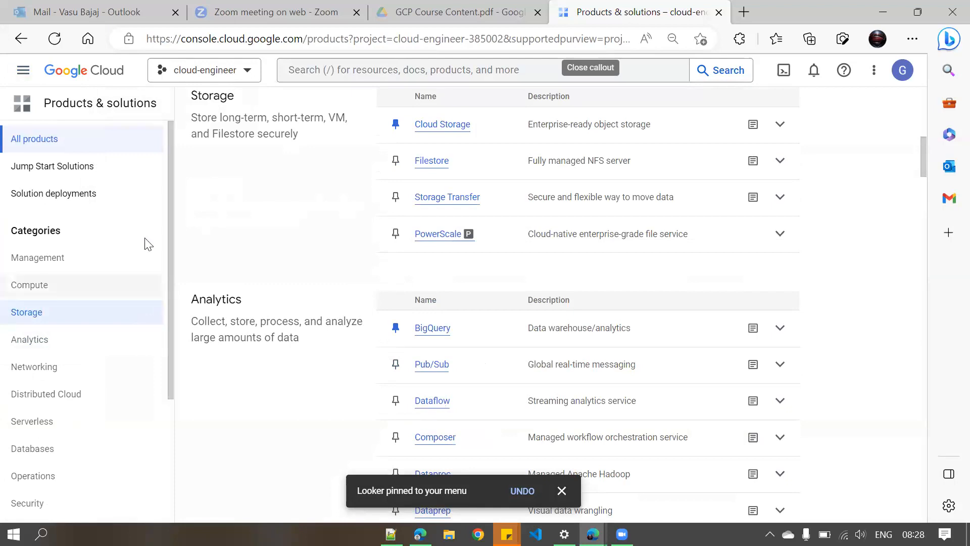
# - Open Compute Engine from the pinned products for the cloud-engineer project
pyautogui.click(23, 71)
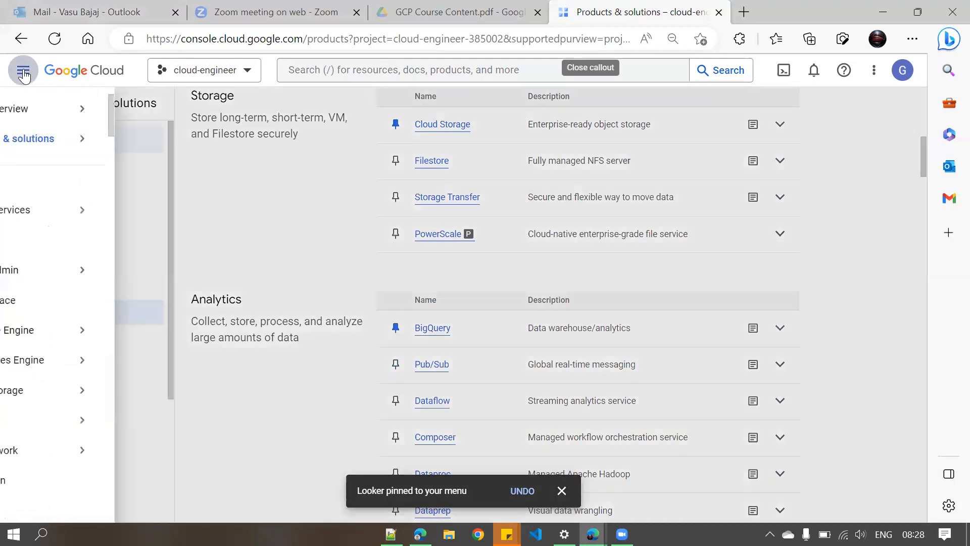
pyautogui.scroll(-3, 114, 283)
pyautogui.scroll(4, 112, 300)
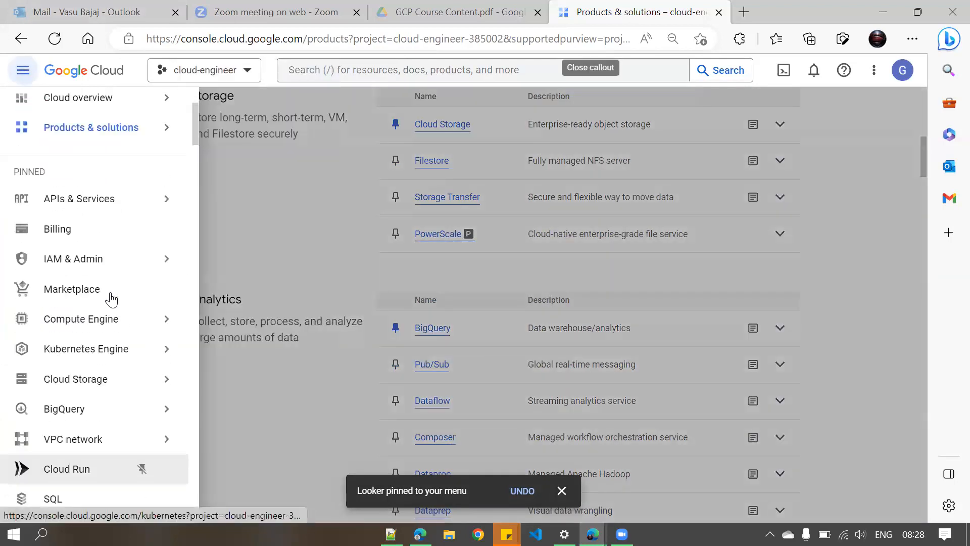
pyautogui.moveTo(99, 347)
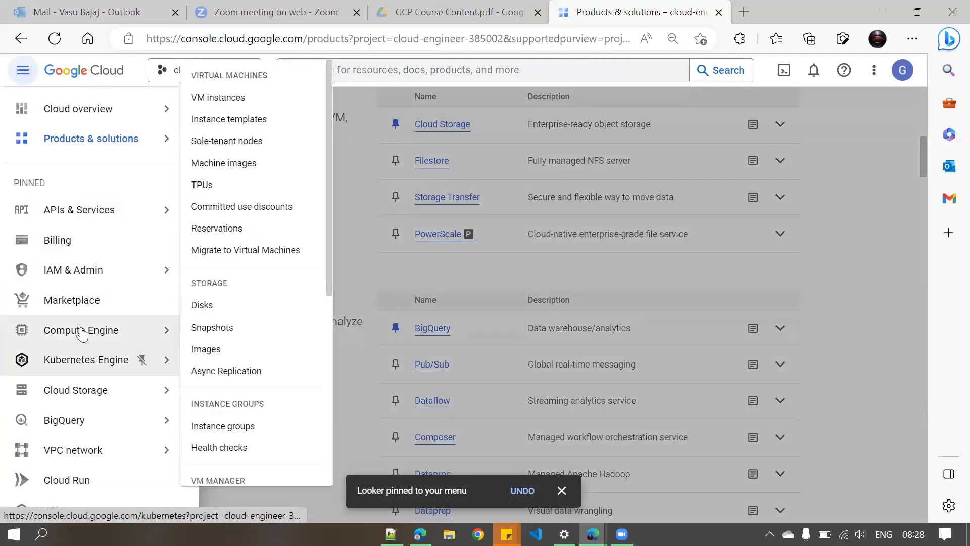
pyautogui.click(82, 331)
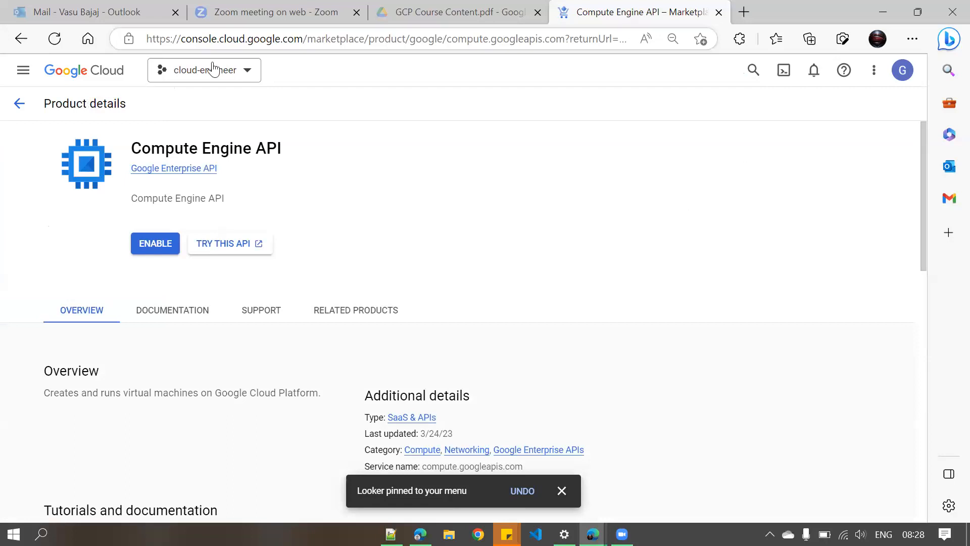
# - Compare the Compute Engine API's status in projects cloud-engineer-2 and gcpdemo-cloud-engineer, then return to project cloud-engineer
pyautogui.click(237, 76)
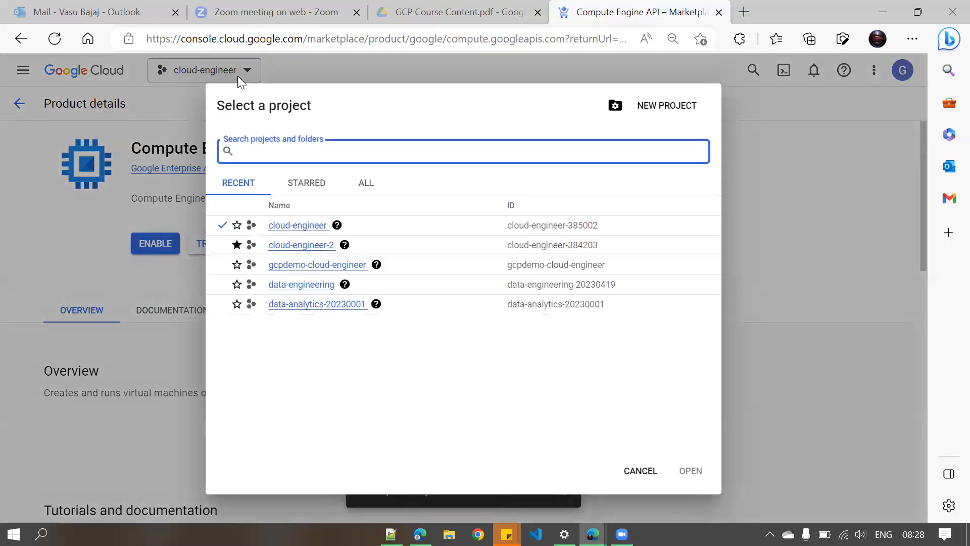
pyautogui.click(300, 246)
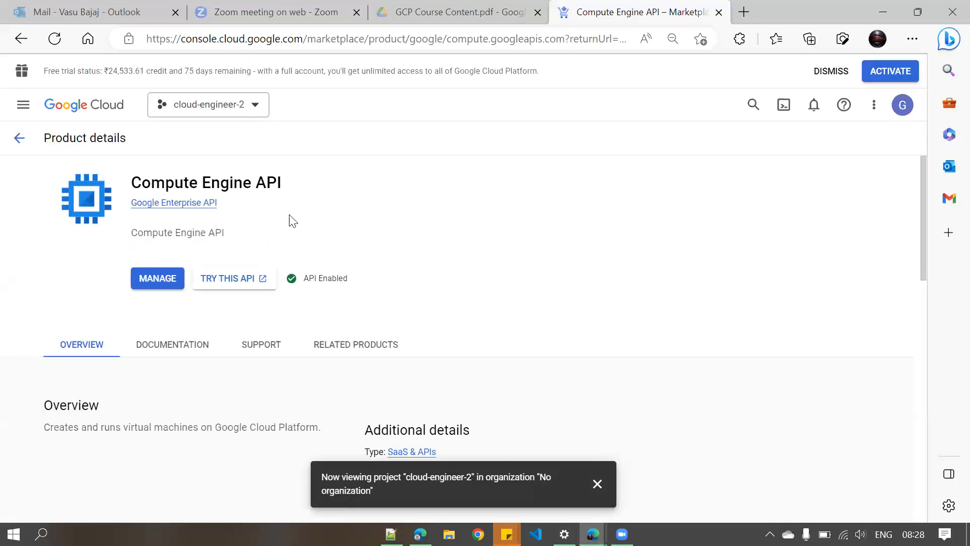
pyautogui.click(235, 110)
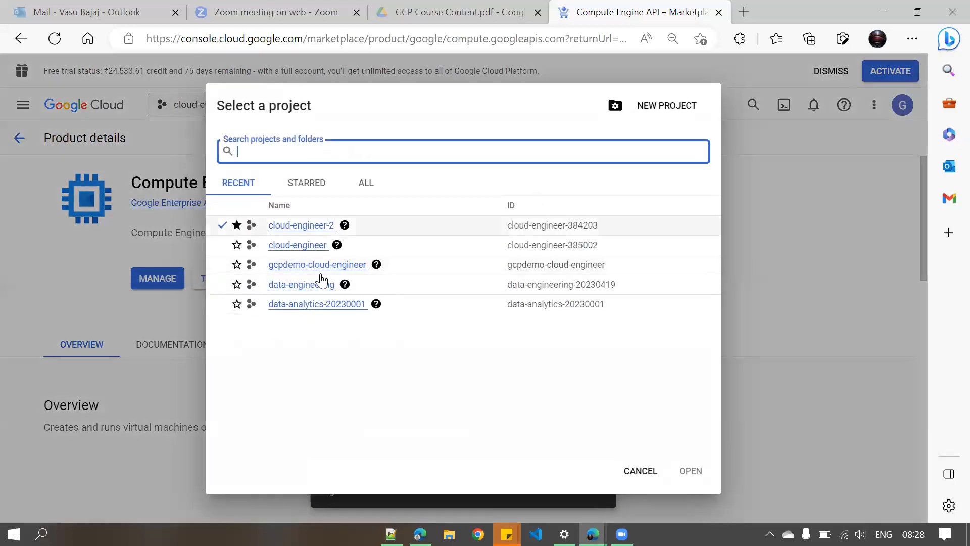
pyautogui.click(306, 266)
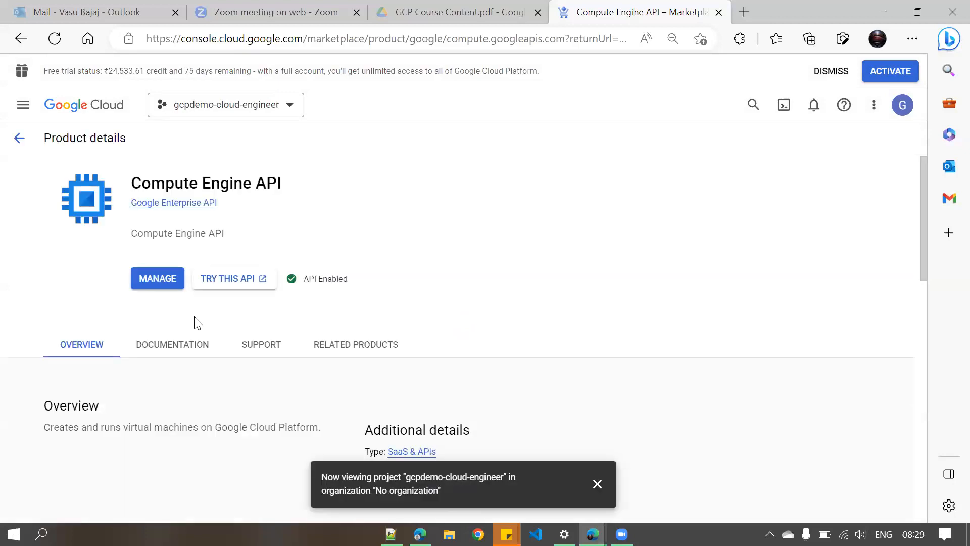
pyautogui.click(225, 104)
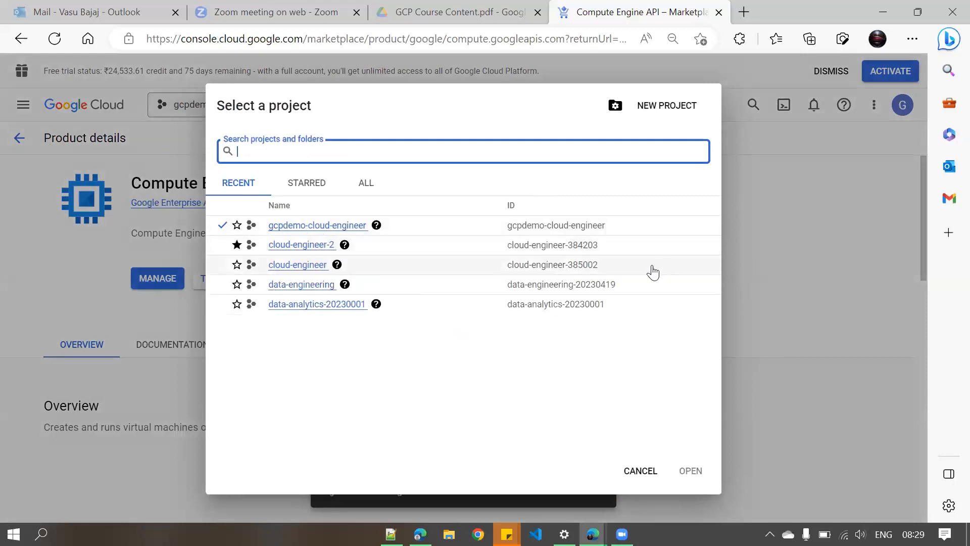
pyautogui.click(284, 264)
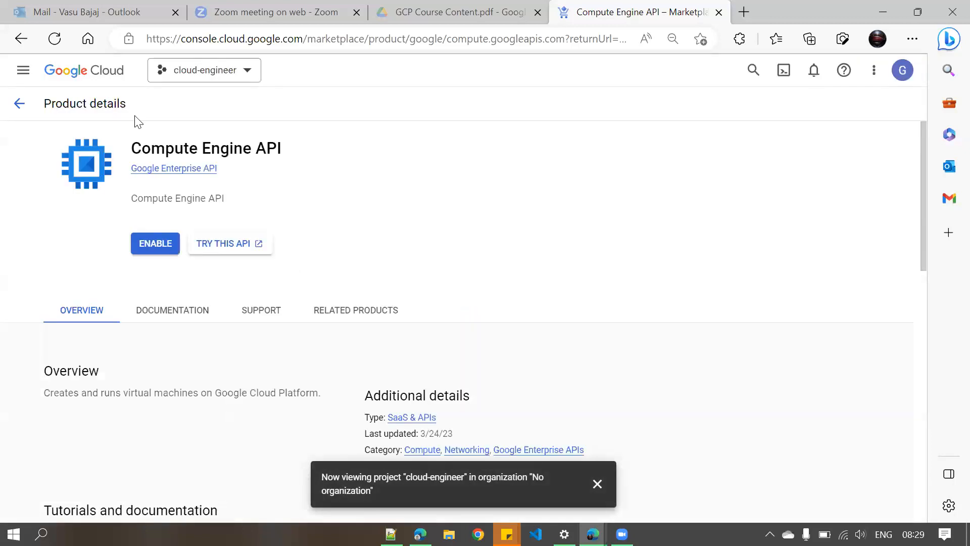
# - Reload the Compute Engine API page and open VM instances under Compute Engine
pyautogui.click(58, 42)
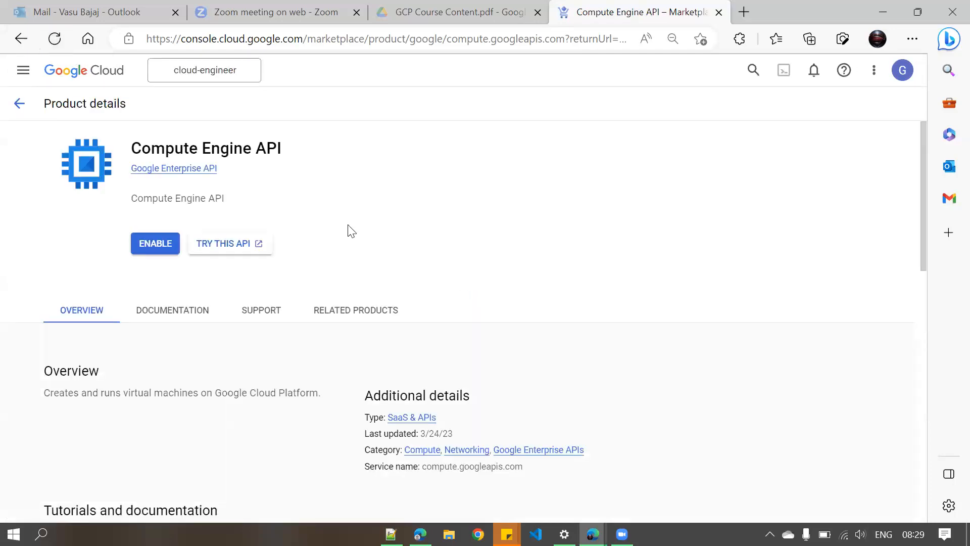
pyautogui.click(23, 73)
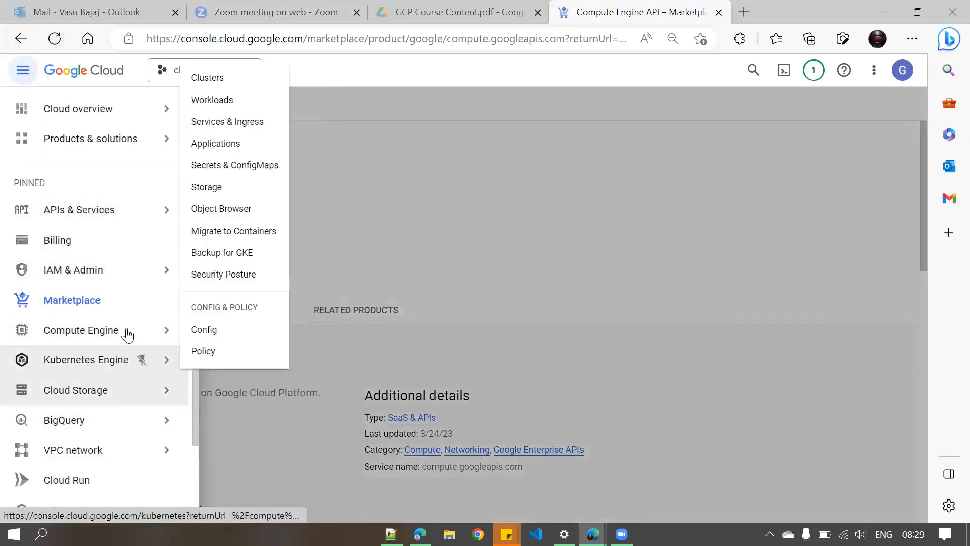
pyautogui.moveTo(130, 329)
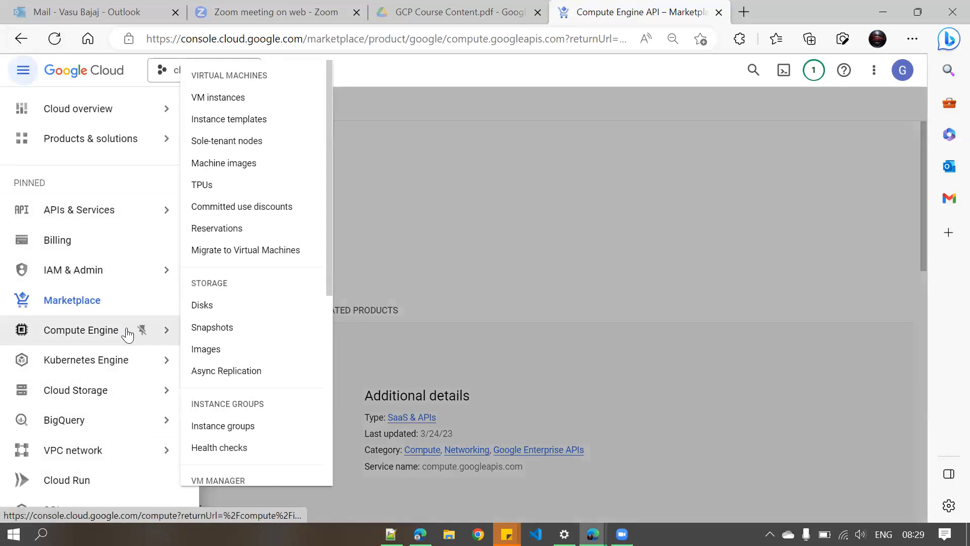
pyautogui.click(240, 98)
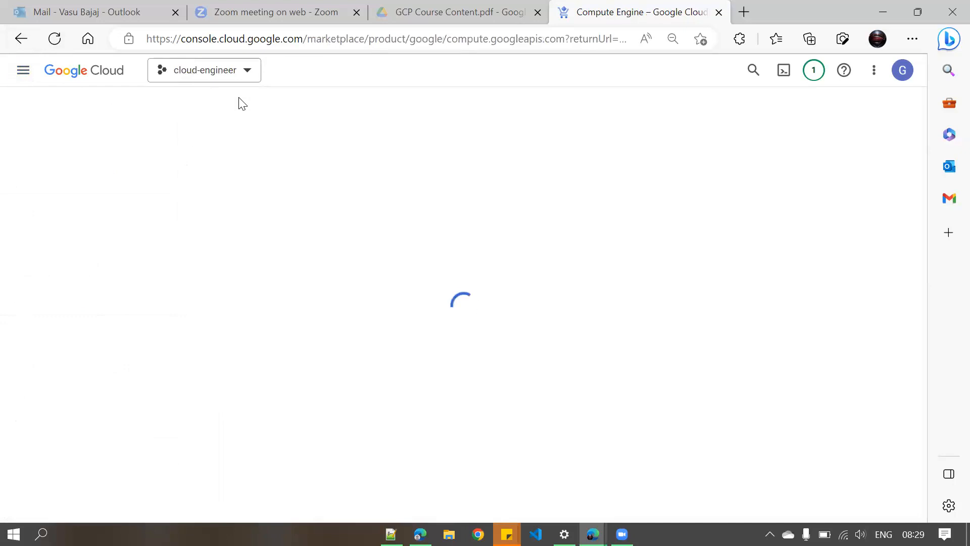
# - Enable the Compute Engine API and set My Billing Account as the billing account for project cloud-engineer
pyautogui.click(154, 242)
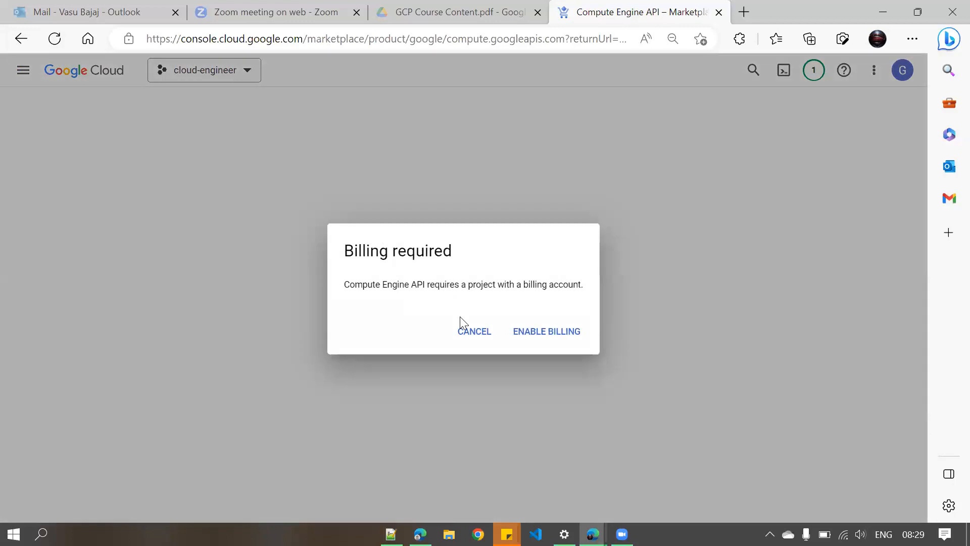
pyautogui.click(552, 331)
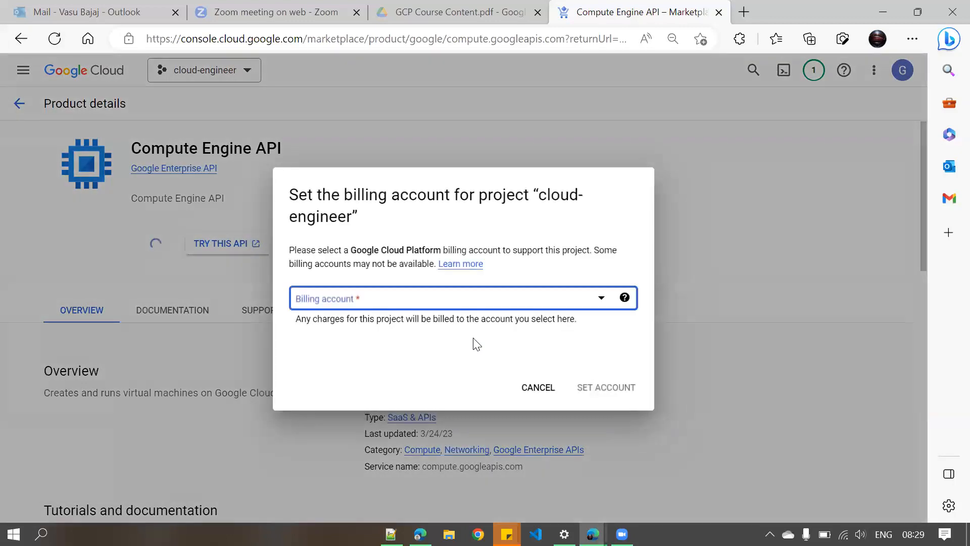
pyautogui.click(471, 304)
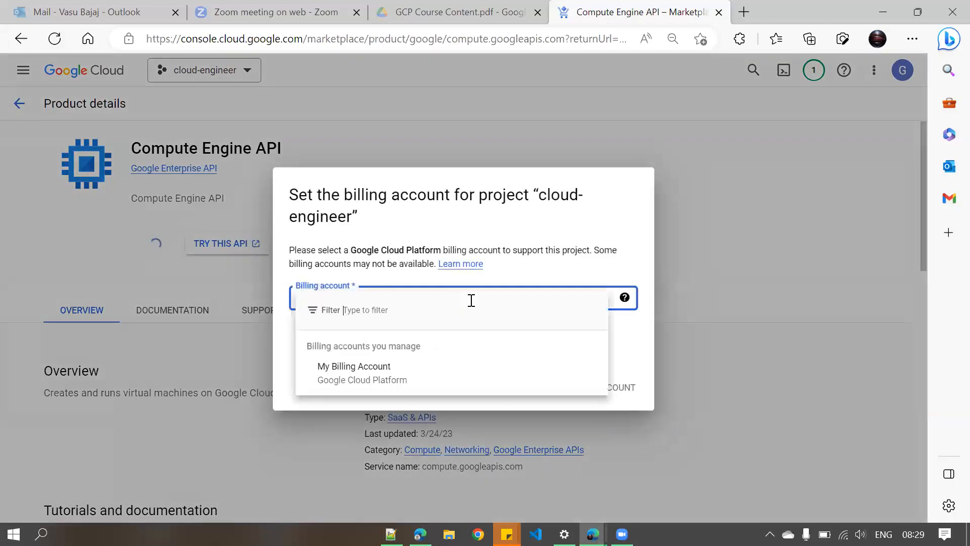
pyautogui.click(409, 378)
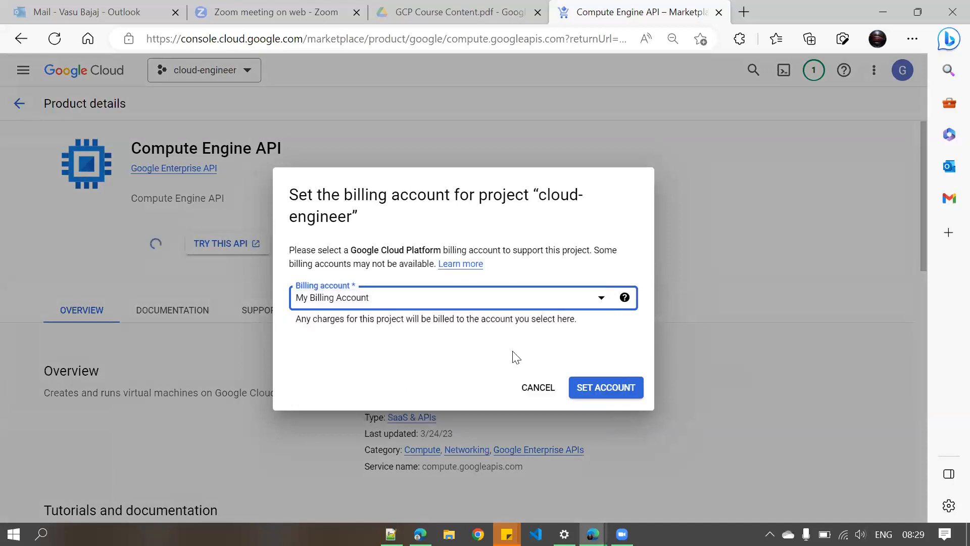
pyautogui.click(613, 394)
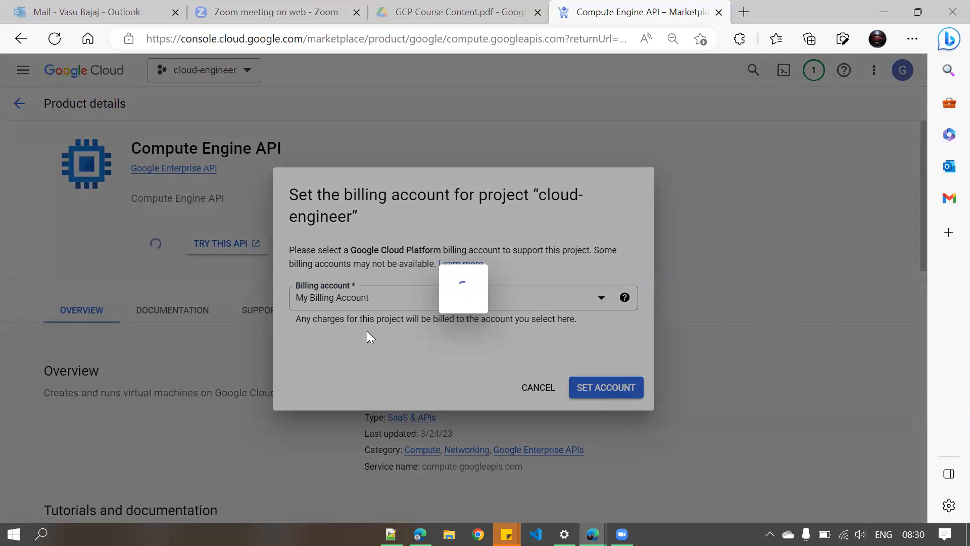
# - Duplicate the Compute Engine API browser tab and switch the copy to project cloud-engineer-2
pyautogui.rightClick(702, 16)
pyautogui.click(743, 111)
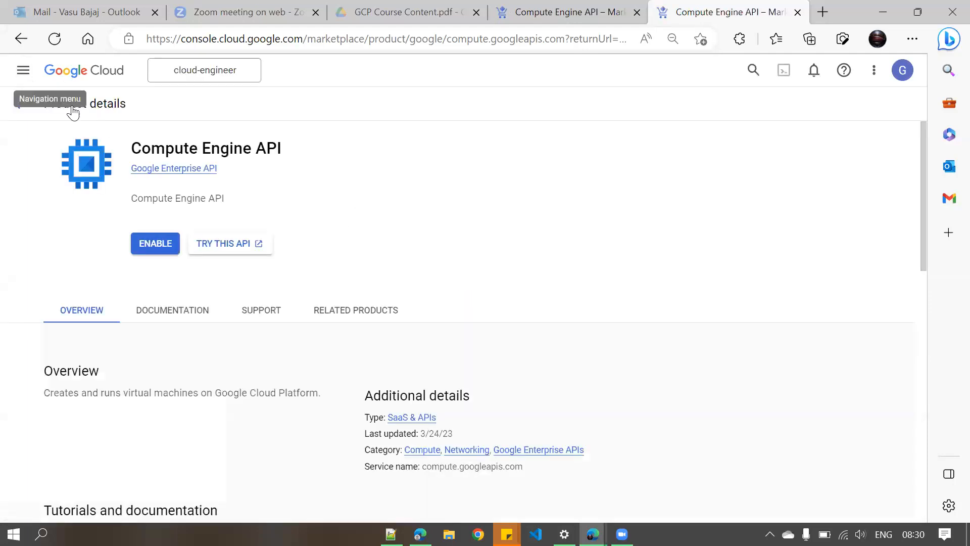
pyautogui.click(255, 75)
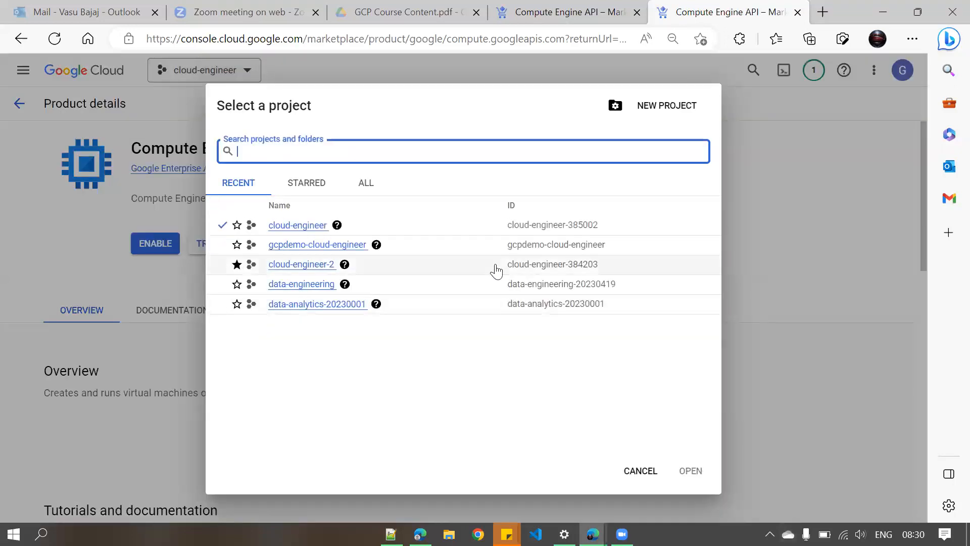
pyautogui.moveTo(337, 278)
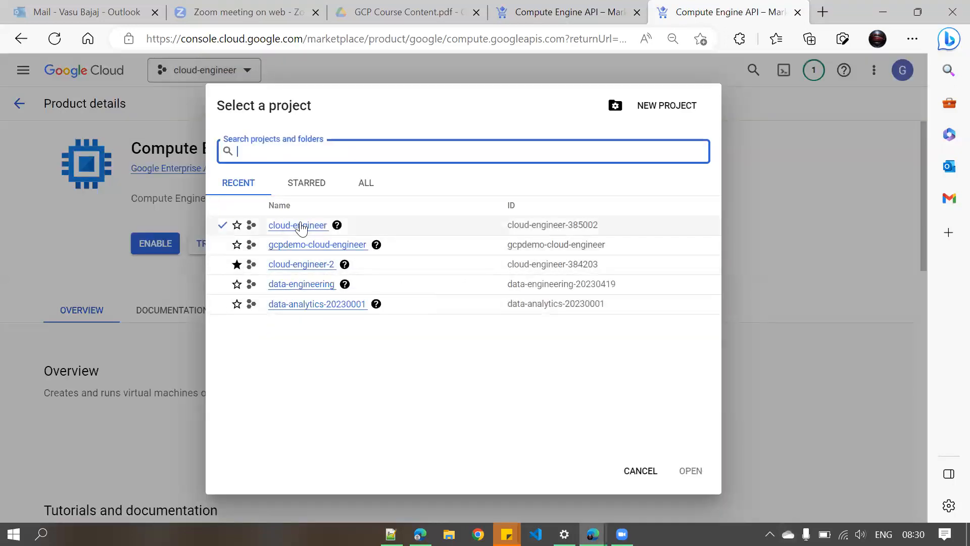
pyautogui.click(302, 265)
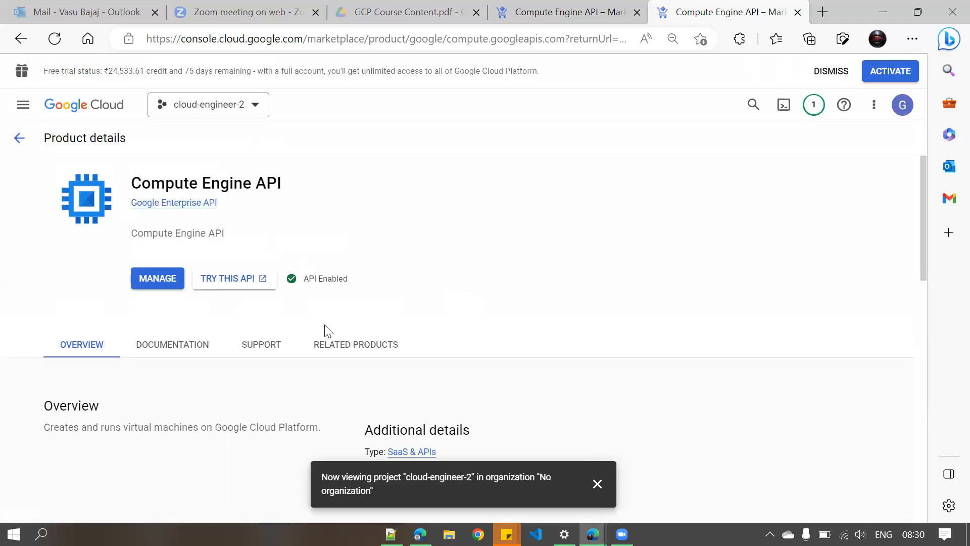
pyautogui.click(22, 104)
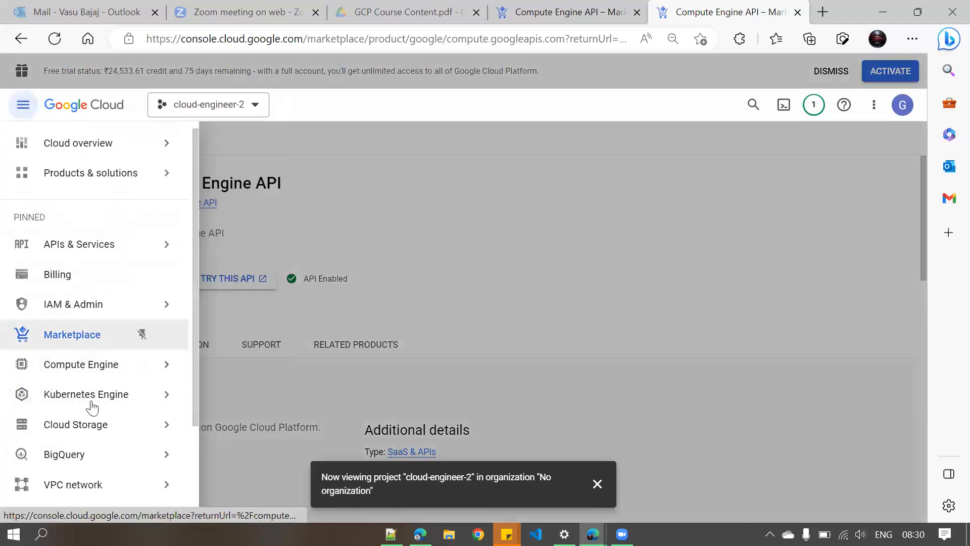
pyautogui.moveTo(95, 364)
pyautogui.click(577, 276)
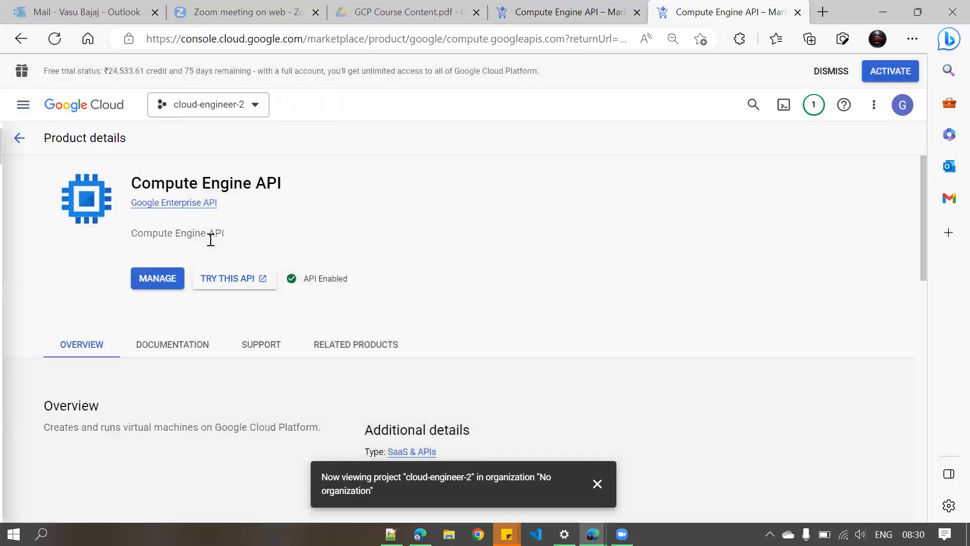
# - Open Compute Engine's VM instances for project cloud-engineer-2 and check the cloud-engineer billing setup in the other browser tab
pyautogui.click(23, 105)
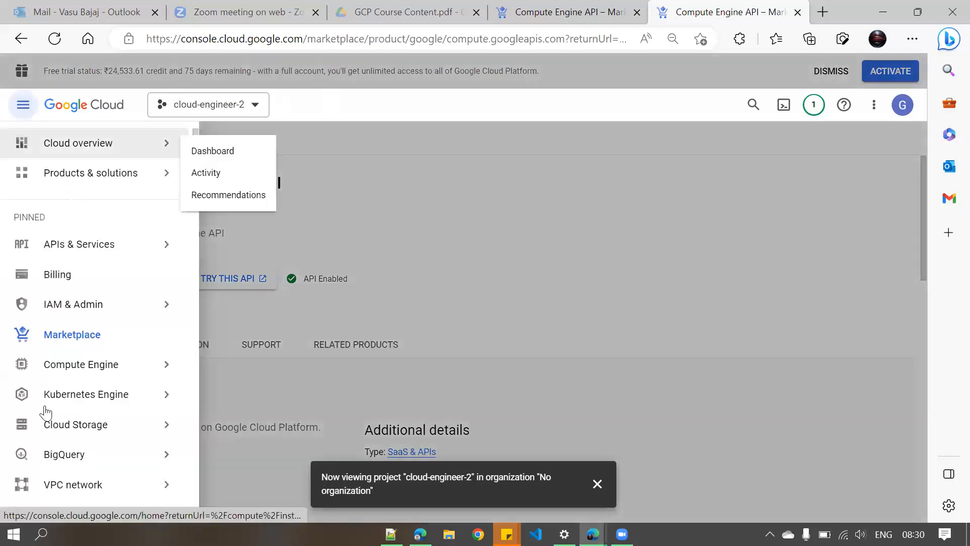
pyautogui.click(80, 368)
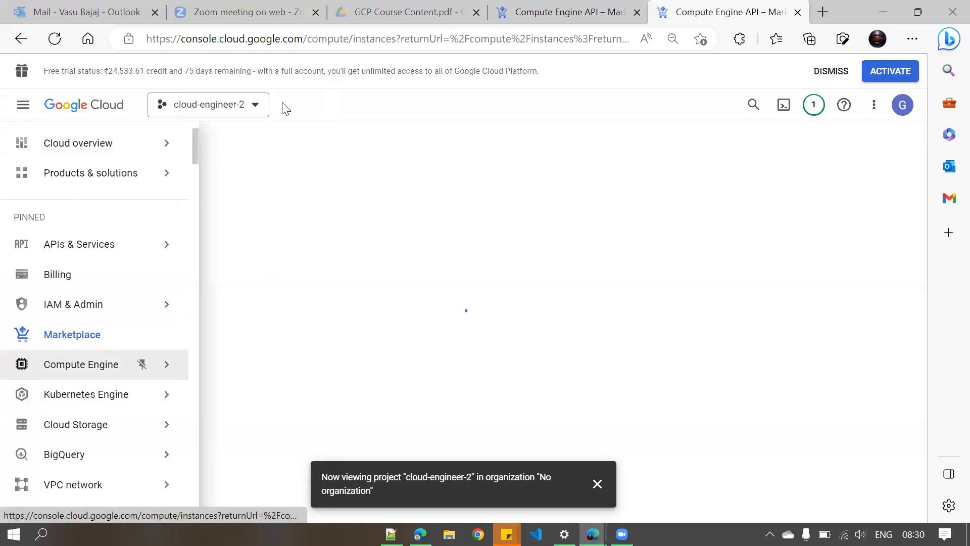
pyautogui.click(30, 108)
pyautogui.moveTo(87, 372)
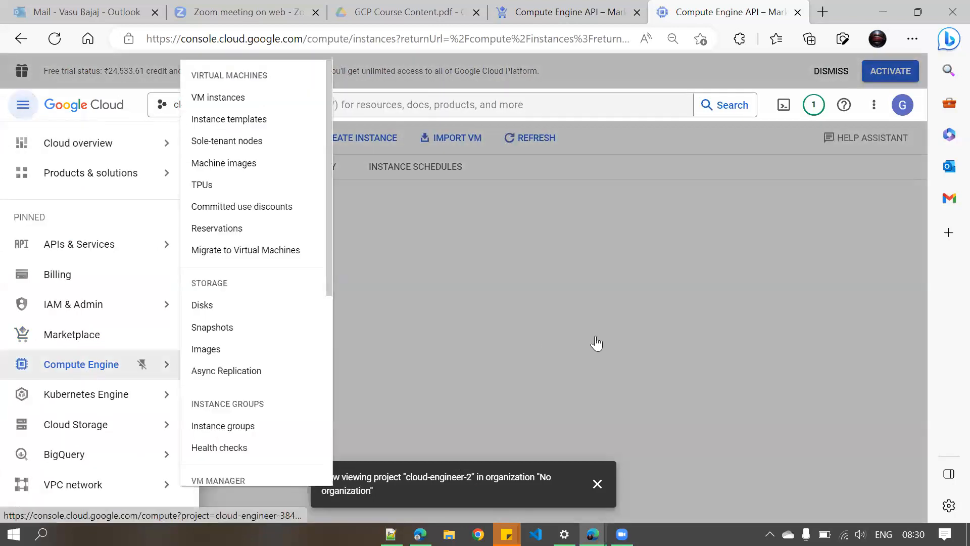
pyautogui.click(748, 331)
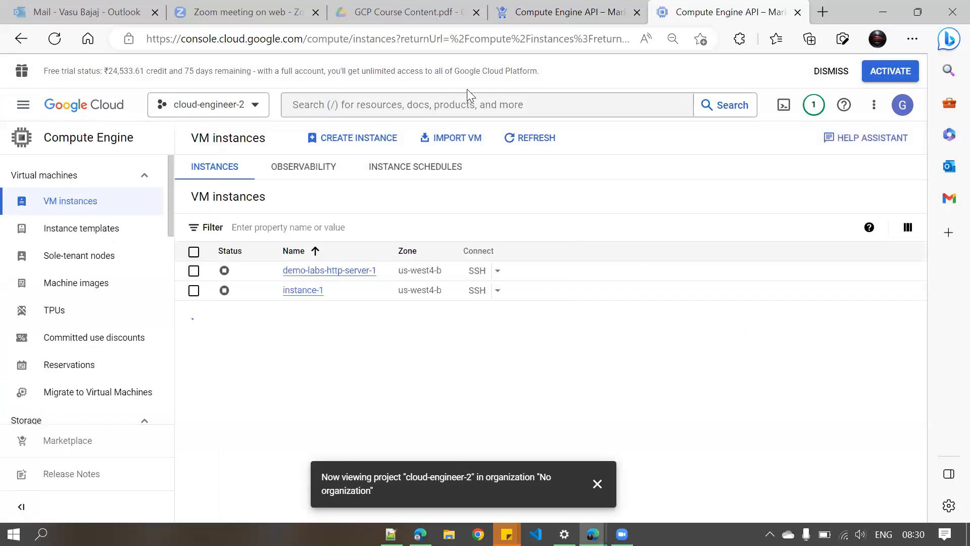
pyautogui.click(512, 15)
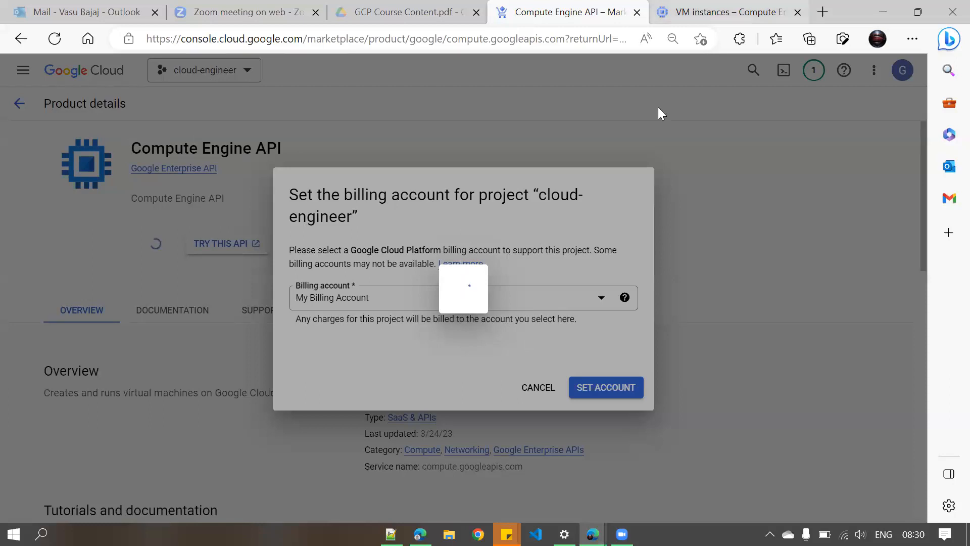
pyautogui.hotkey('ctrl', 'Tab')
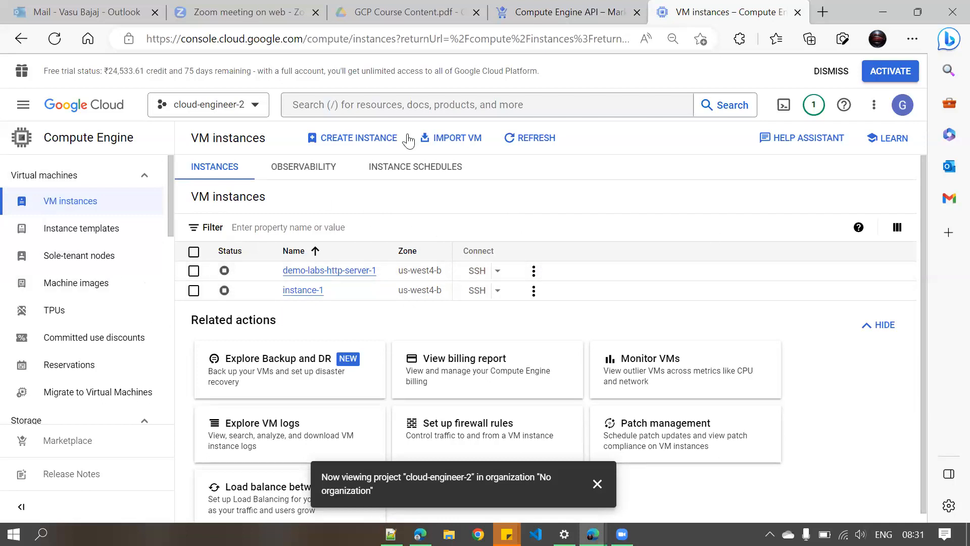
# - Start creating a new VM instance from scratch and name it hands-on-20230427
pyautogui.click(364, 146)
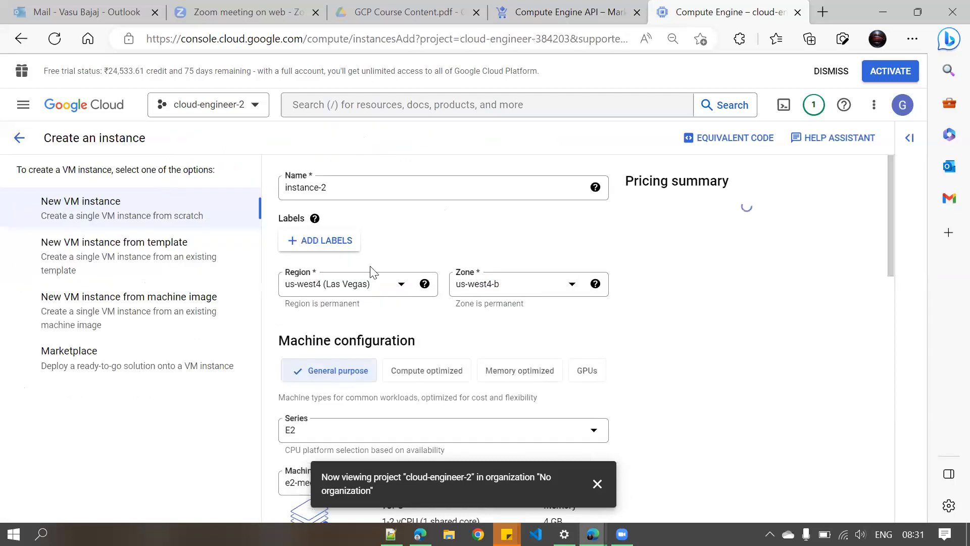
pyautogui.scroll(-3, 607, 305)
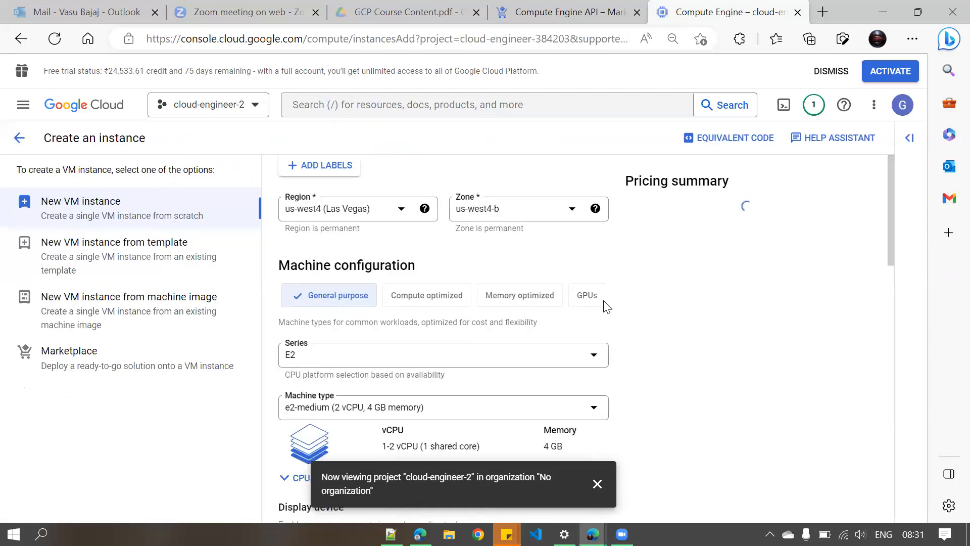
pyautogui.scroll(3, 558, 292)
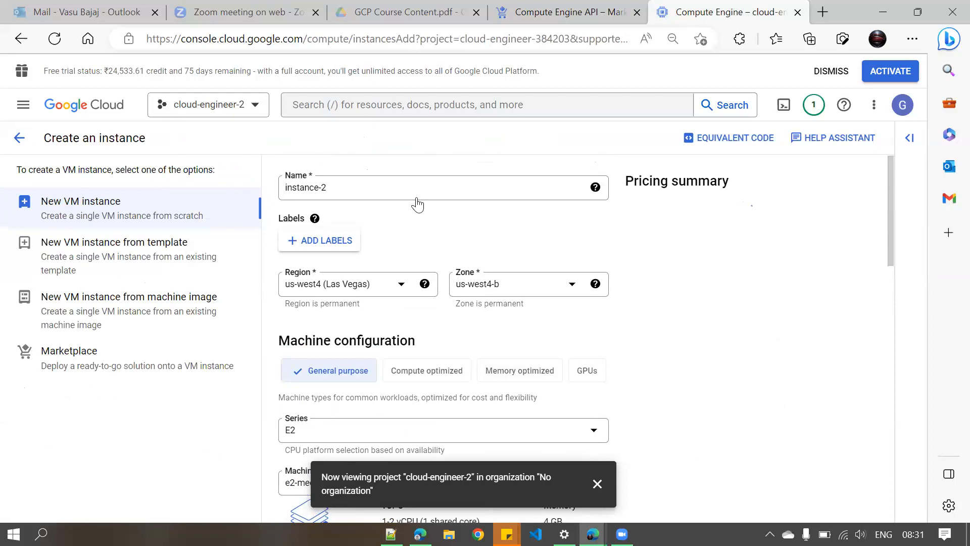
pyautogui.moveTo(282, 188); pyautogui.dragTo(361, 187)
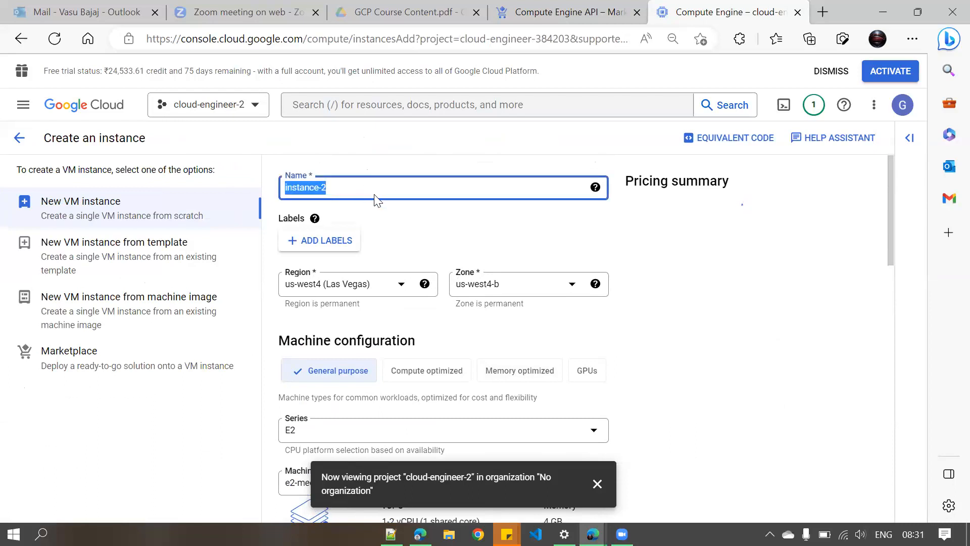
pyautogui.click(353, 190)
pyautogui.moveTo(355, 189); pyautogui.dragTo(288, 181)
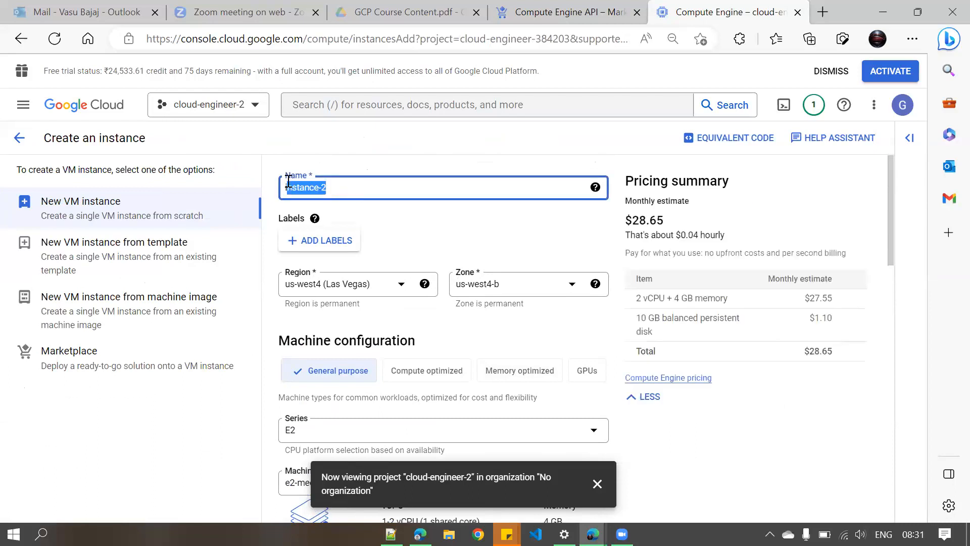
pyautogui.click(378, 191)
pyautogui.moveTo(378, 191); pyautogui.dragTo(296, 182)
pyautogui.press('BackSpace')
pyautogui.write('sands')
pyautogui.write('-pol')
pyautogui.press('BackSpace')
pyautogui.press('BackSpace')
pyautogui.press('BackSpace')
pyautogui.write('on-20230427')
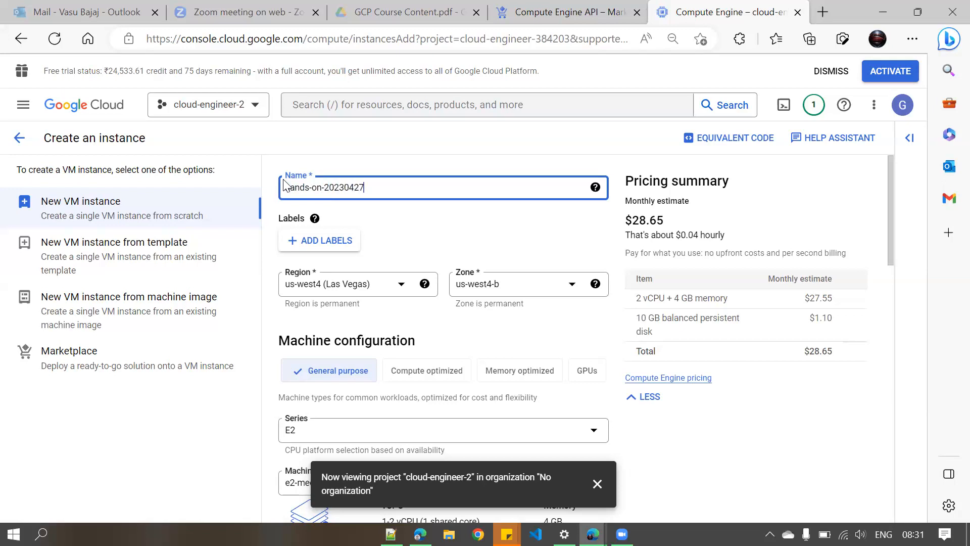
pyautogui.hotkey('ctrl', 'shift', 'Left')
pyautogui.moveTo(287, 190); pyautogui.dragTo(286, 195)
pyautogui.click(389, 186)
pyautogui.moveTo(373, 186); pyautogui.dragTo(275, 183)
pyautogui.click(326, 187)
pyautogui.doubleClick(349, 188)
pyautogui.moveTo(382, 189); pyautogui.dragTo(283, 188)
pyautogui.click(426, 232)
# - Examine the regions offered for the instance and the zones available in us-west4 (Las Vegas)
pyautogui.scroll(-1, 407, 245)
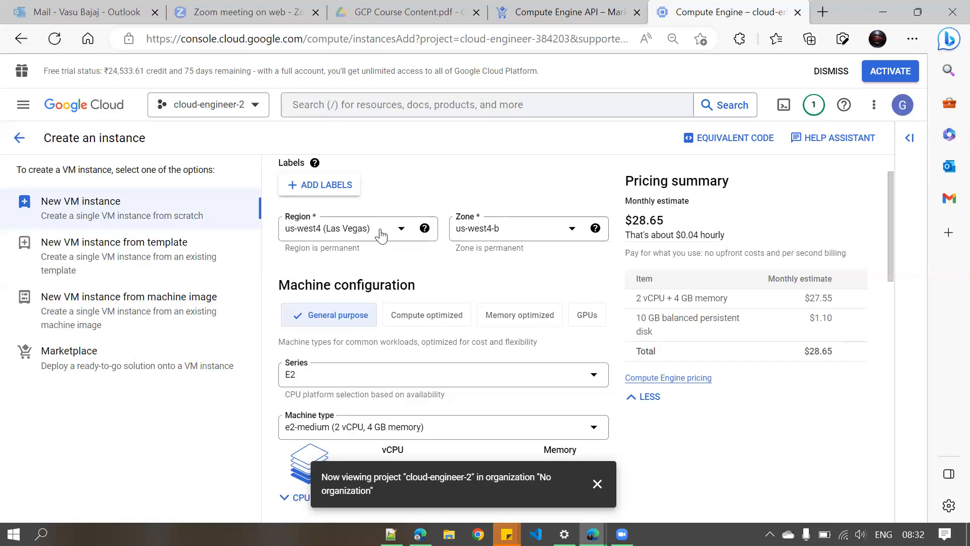
pyautogui.click(339, 232)
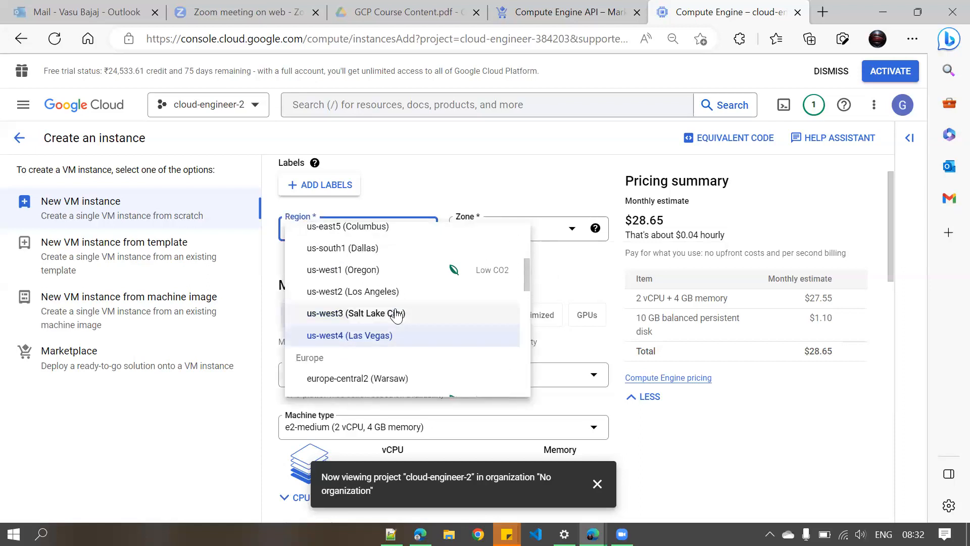
pyautogui.scroll(1, 395, 315)
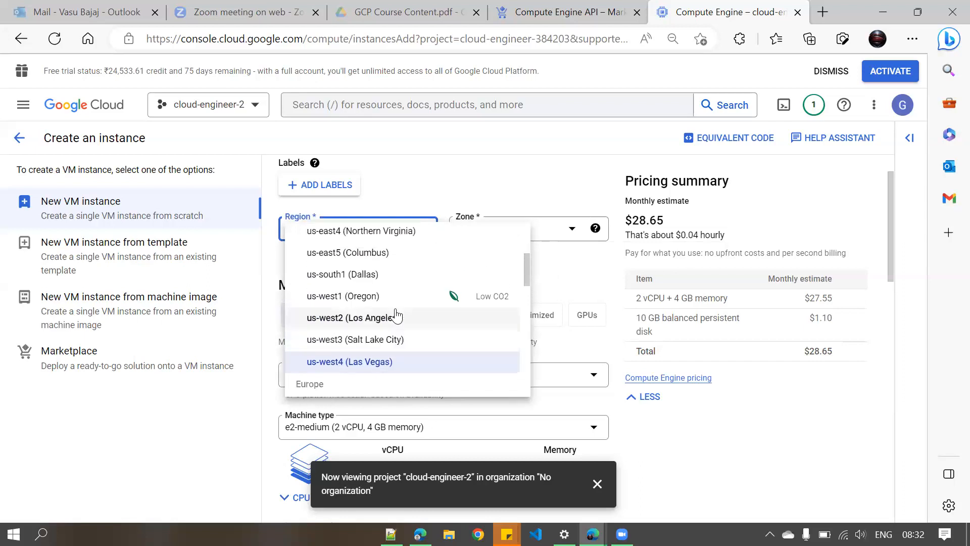
pyautogui.scroll(4, 395, 314)
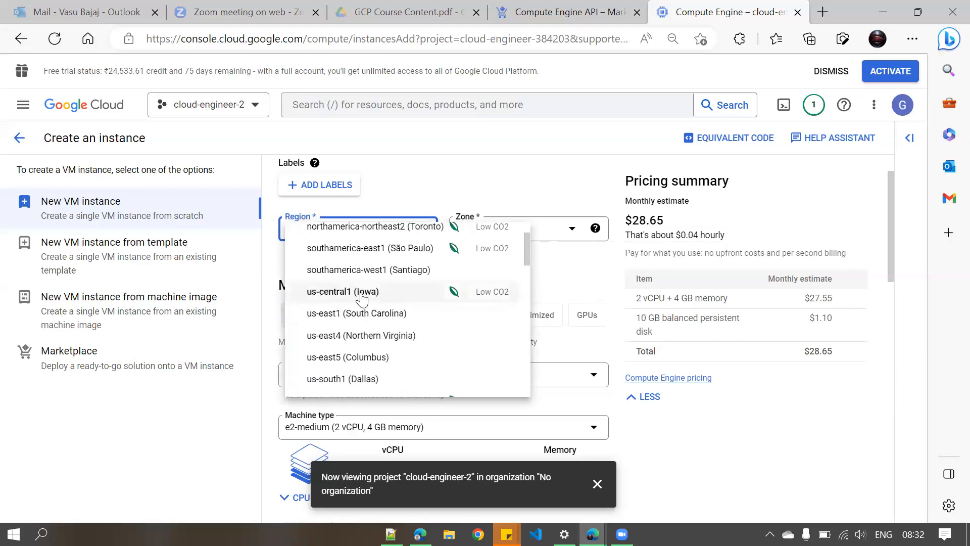
pyautogui.scroll(-2, 348, 310)
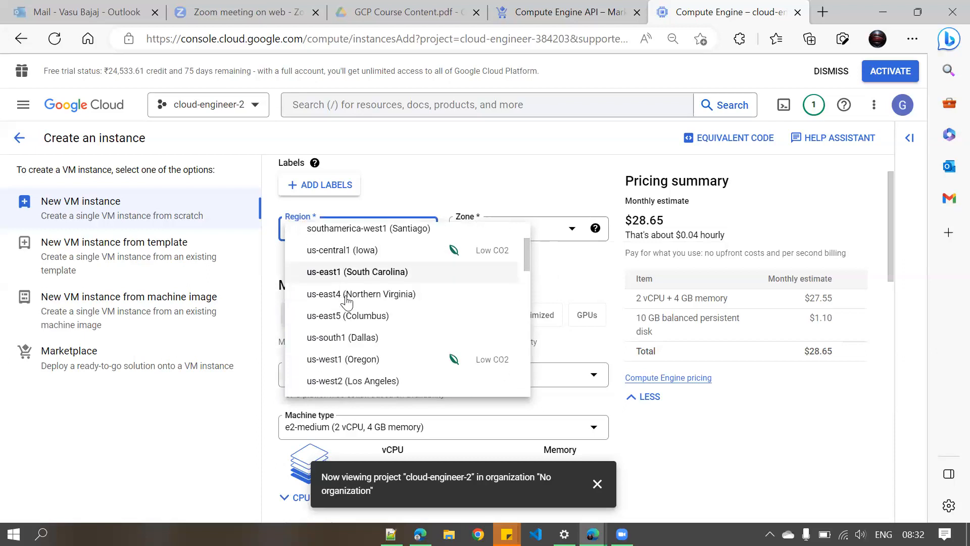
pyautogui.scroll(-1, 347, 302)
pyautogui.scroll(-2, 353, 293)
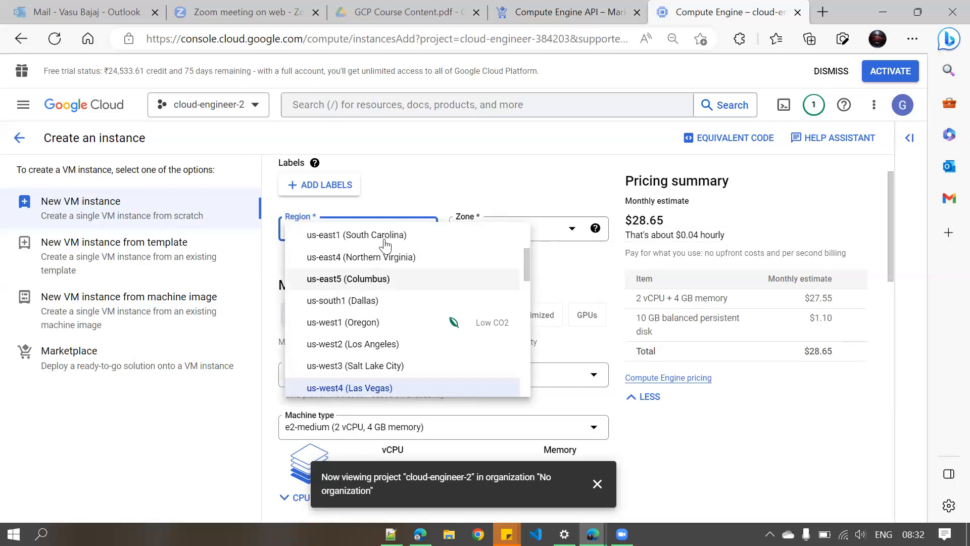
pyautogui.click(328, 234)
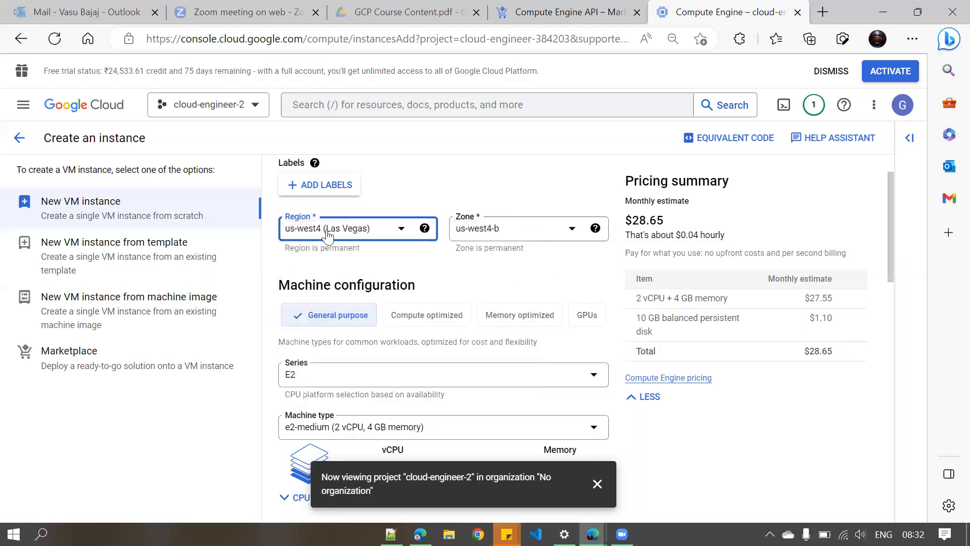
pyautogui.click(521, 228)
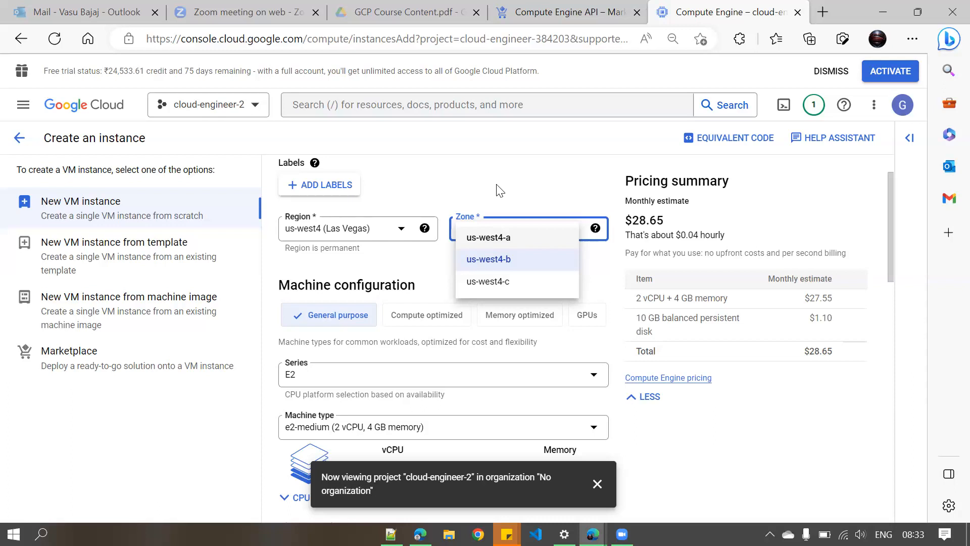
pyautogui.click(420, 266)
# - Examine the hands-on prefix and the date suffix in the instance name
pyautogui.scroll(2, 537, 179)
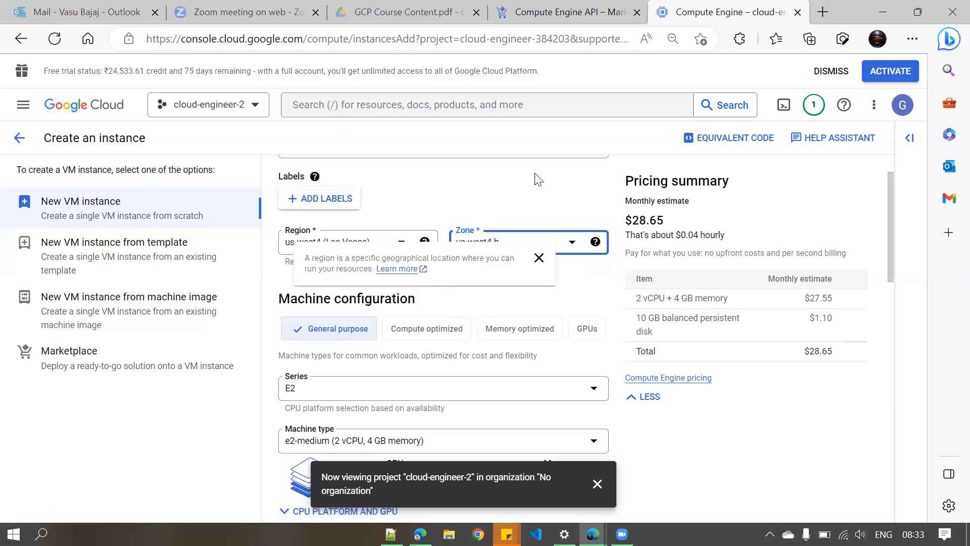
pyautogui.moveTo(324, 187); pyautogui.dragTo(375, 187)
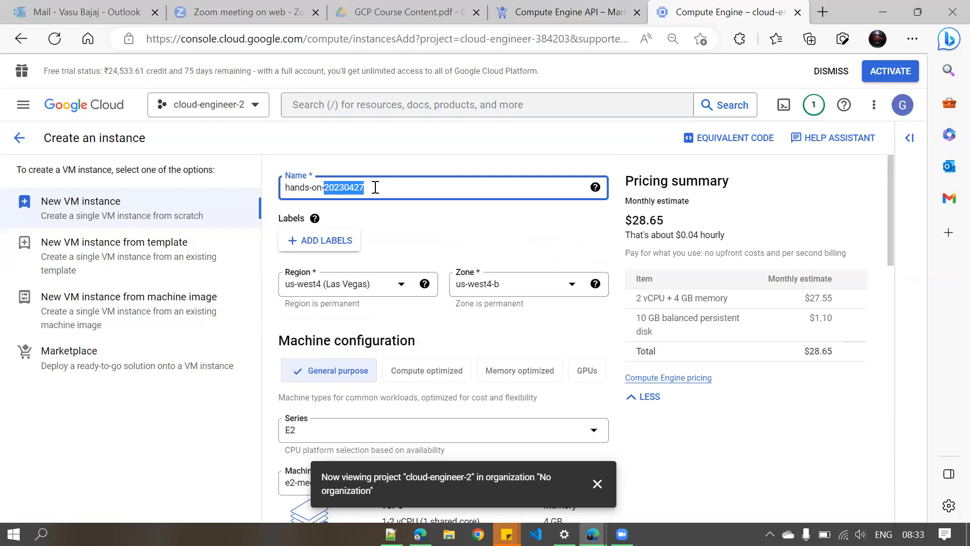
pyautogui.click(408, 219)
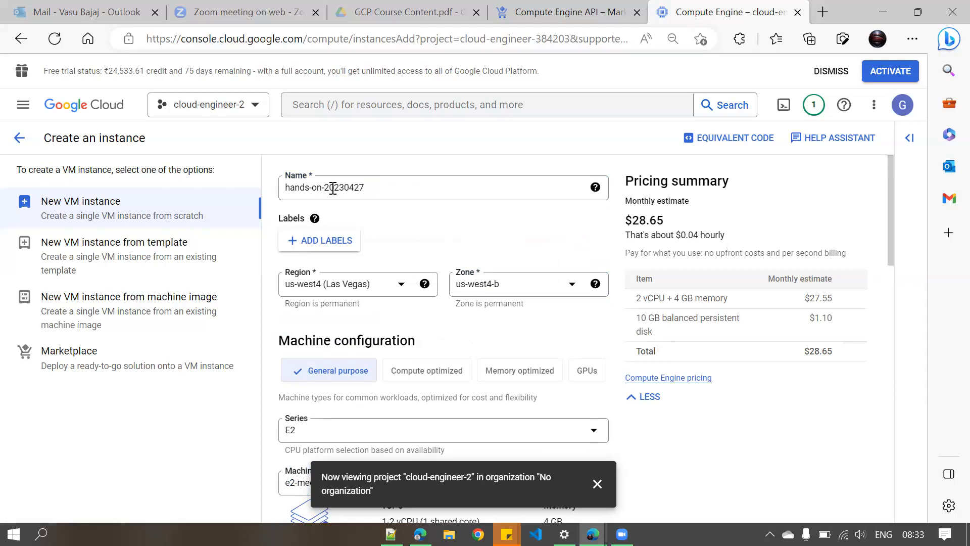
pyautogui.moveTo(324, 188); pyautogui.dragTo(284, 188)
pyautogui.moveTo(323, 188); pyautogui.dragTo(282, 187)
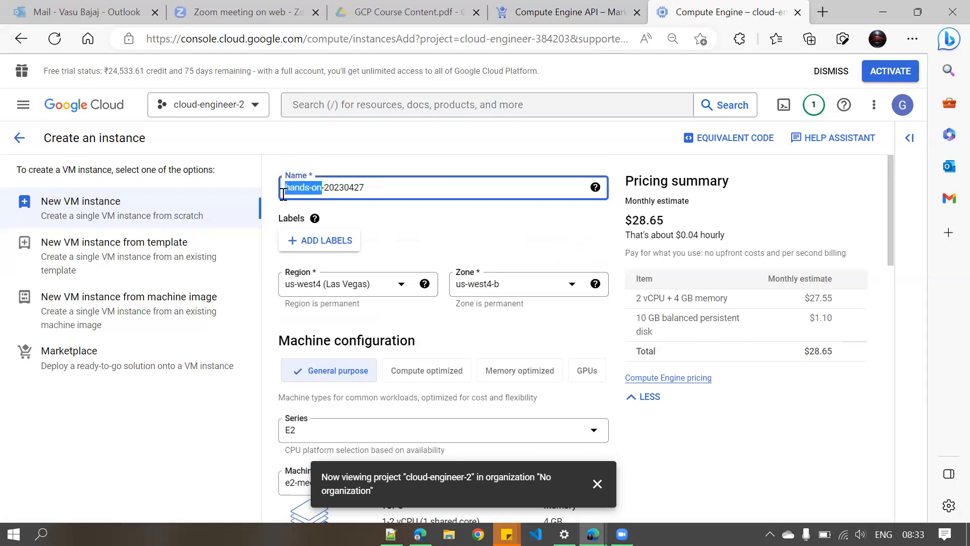
pyautogui.click(393, 187)
pyautogui.moveTo(321, 187); pyautogui.dragTo(366, 188)
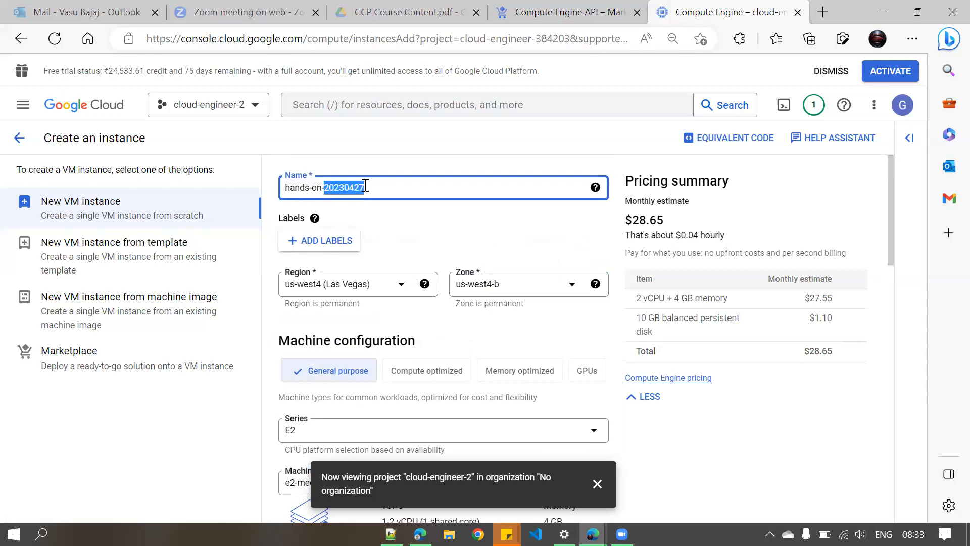
pyautogui.click(411, 186)
pyautogui.moveTo(326, 187); pyautogui.dragTo(395, 191)
pyautogui.click(410, 223)
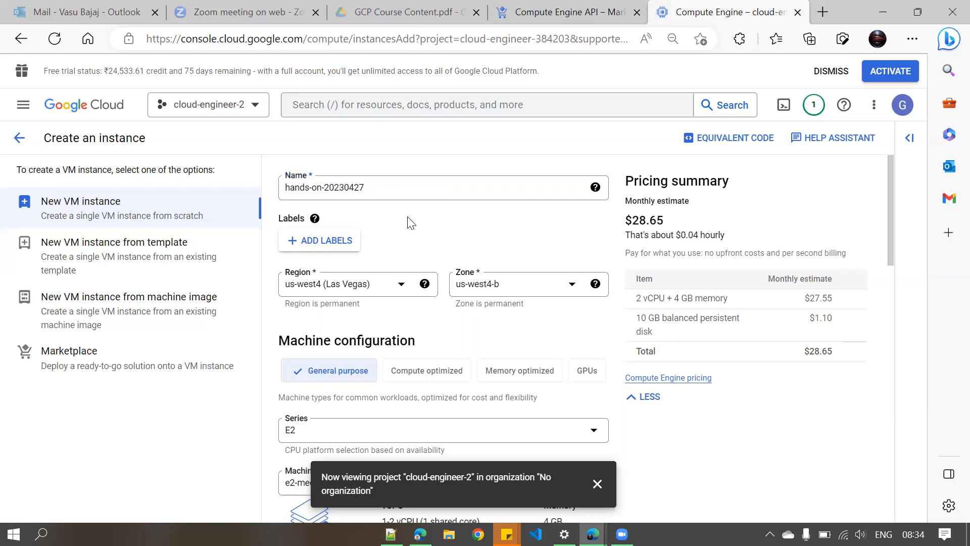
pyautogui.scroll(-2, 408, 221)
pyautogui.scroll(2, 389, 212)
pyautogui.moveTo(325, 187); pyautogui.dragTo(381, 188)
# - Compare the Memory optimized and Compute optimized machine configurations, including the C2 machine types, and return to General purpose
pyautogui.scroll(-2, 461, 229)
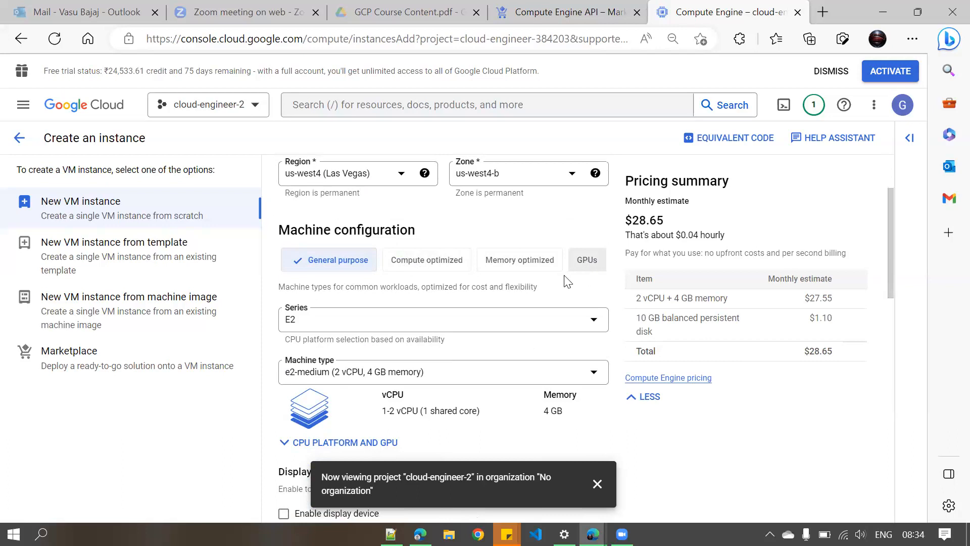
pyautogui.click(527, 271)
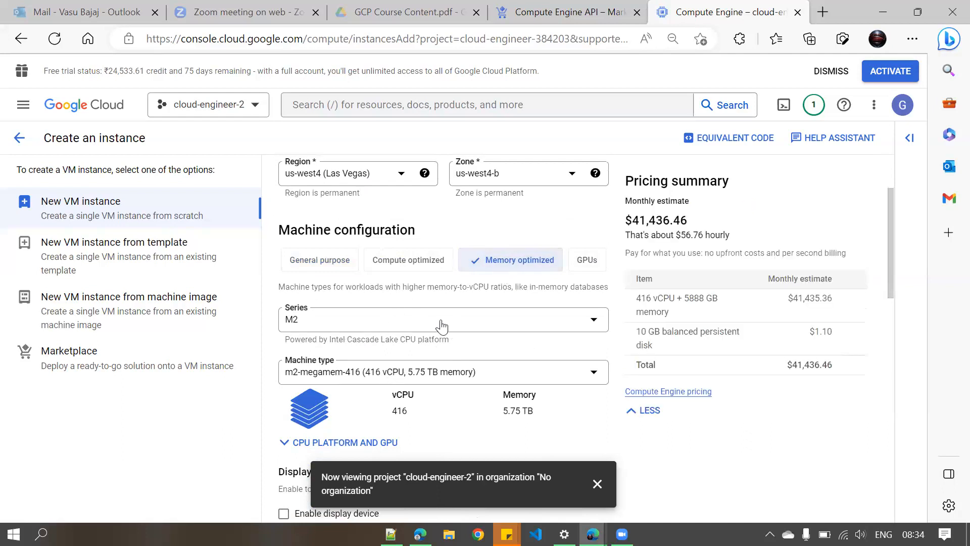
pyautogui.click(422, 273)
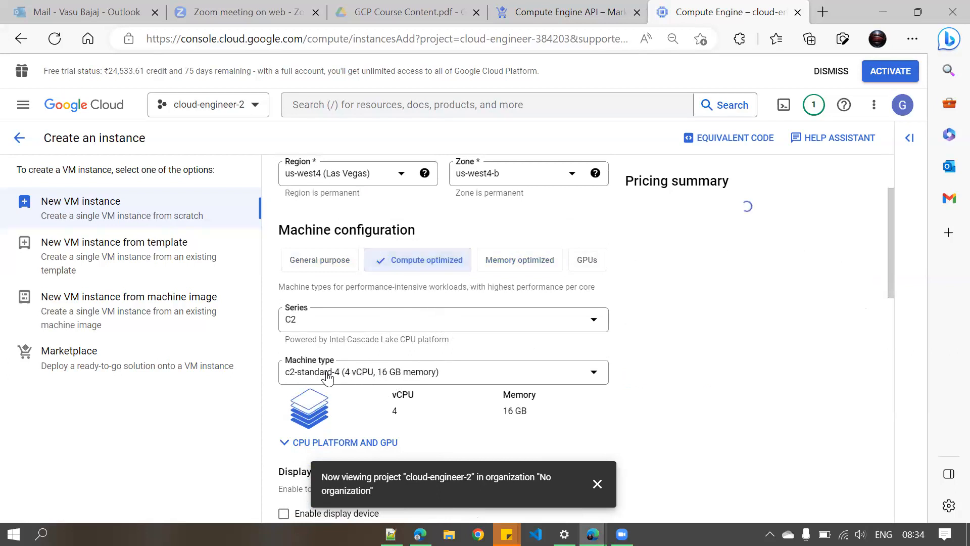
pyautogui.click(353, 375)
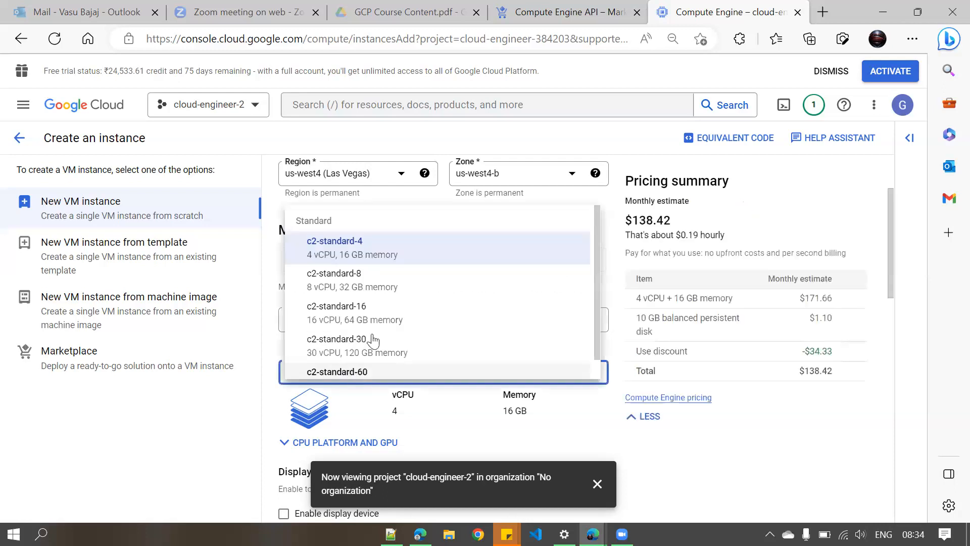
pyautogui.click(593, 131)
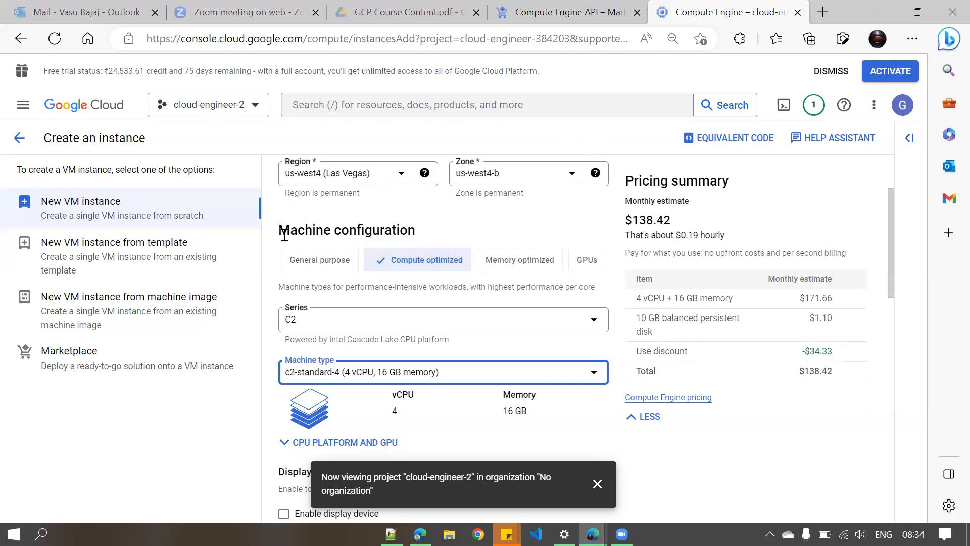
pyautogui.moveTo(278, 232); pyautogui.dragTo(427, 233)
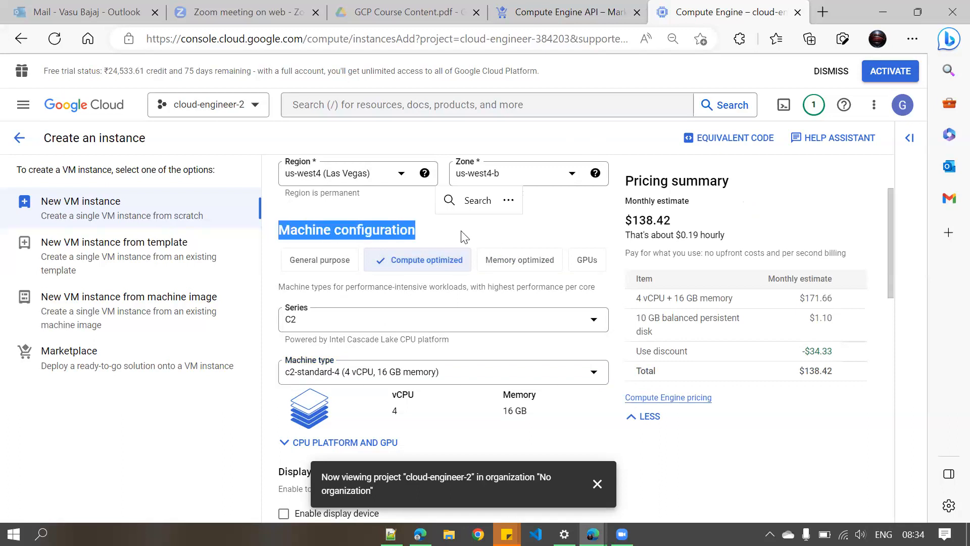
pyautogui.click(420, 235)
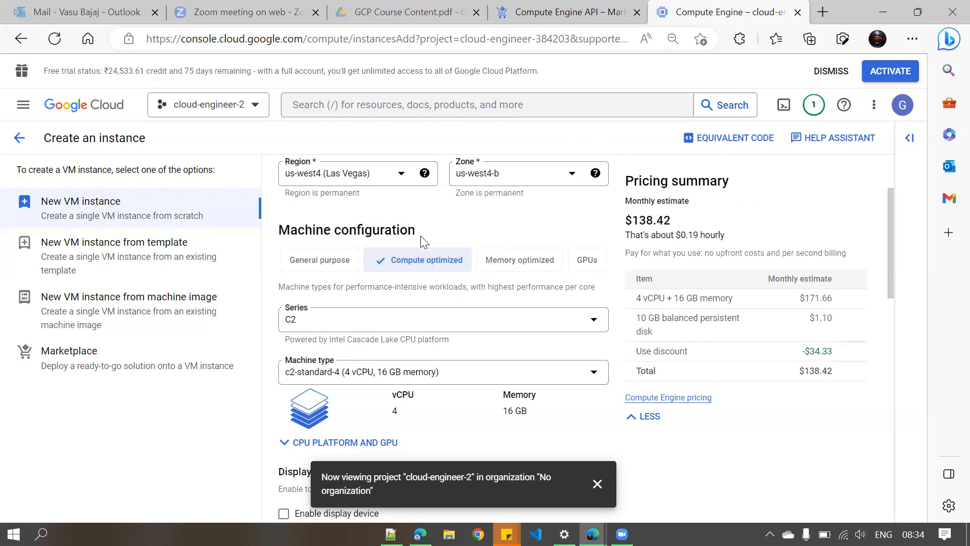
pyautogui.moveTo(421, 230); pyautogui.dragTo(281, 226)
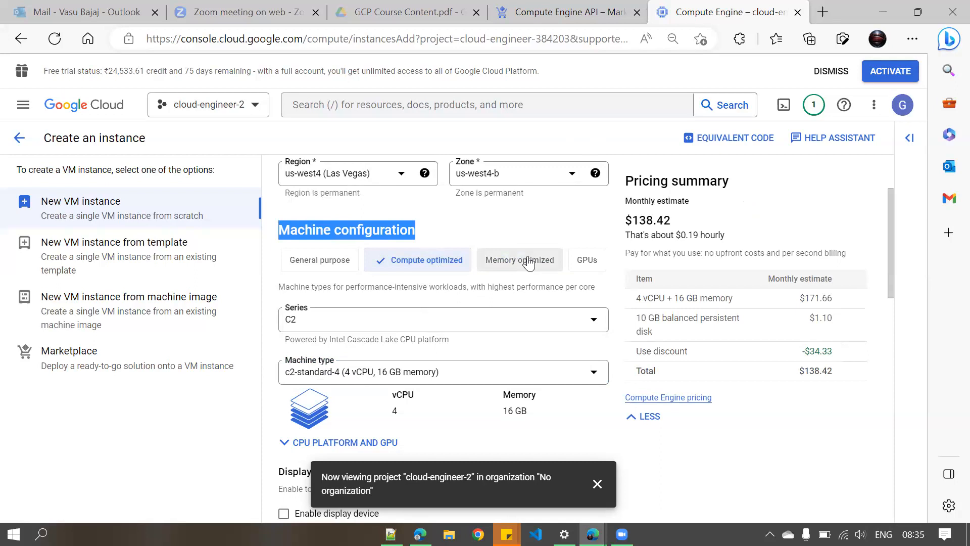
pyautogui.click(314, 267)
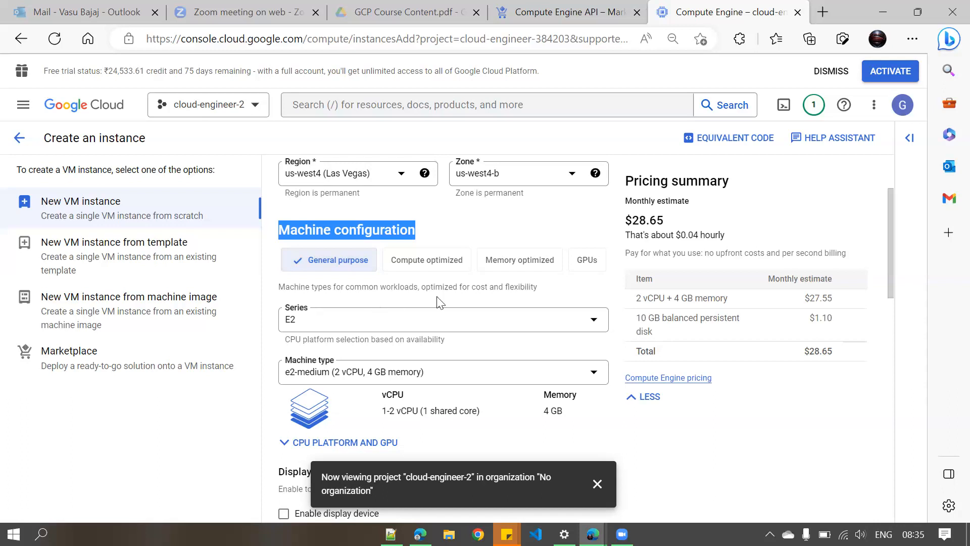
# - Examine the General purpose machine configuration and the E2 machine types offered, from the shared-core to the standard sizes
pyautogui.scroll(-1, 534, 346)
pyautogui.scroll(-2, 537, 350)
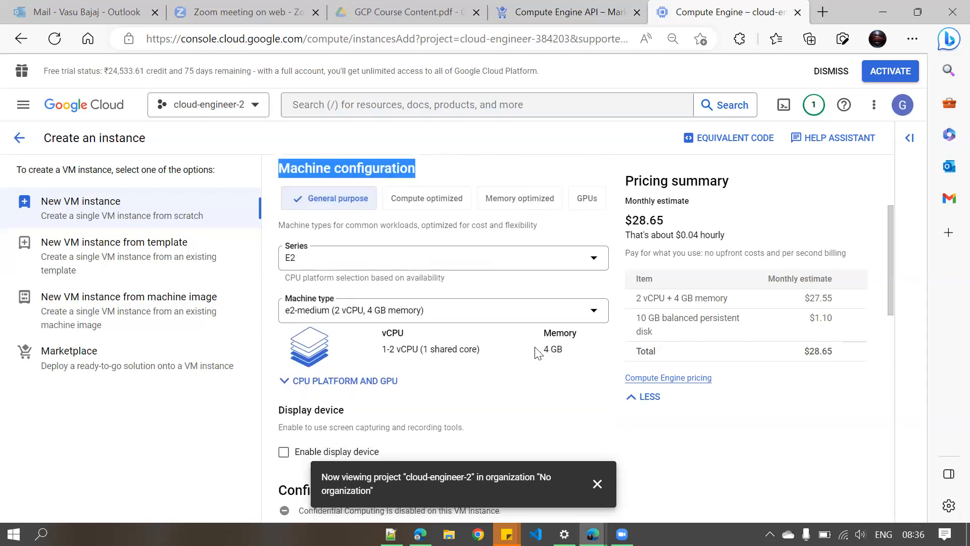
pyautogui.scroll(5, 537, 352)
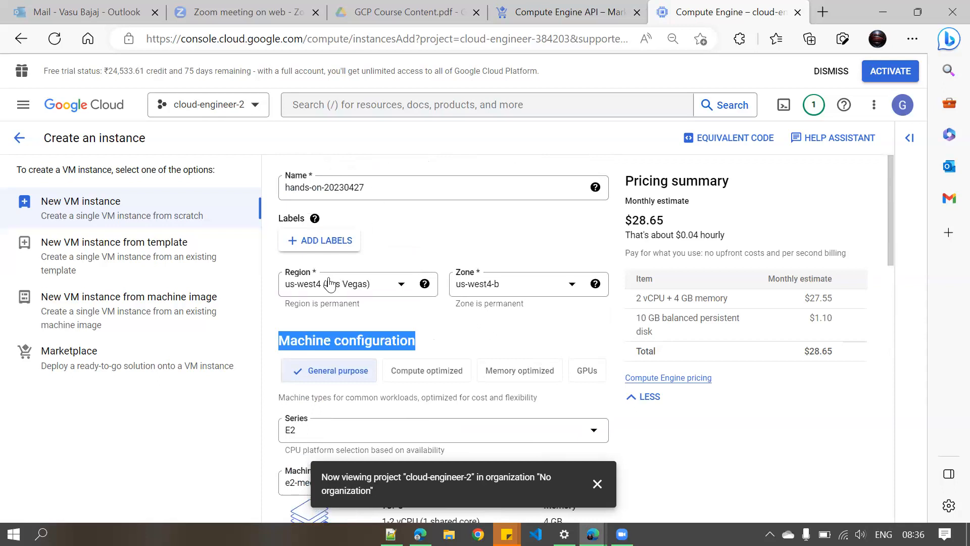
pyautogui.scroll(-2, 511, 273)
pyautogui.moveTo(431, 238); pyautogui.dragTo(278, 226)
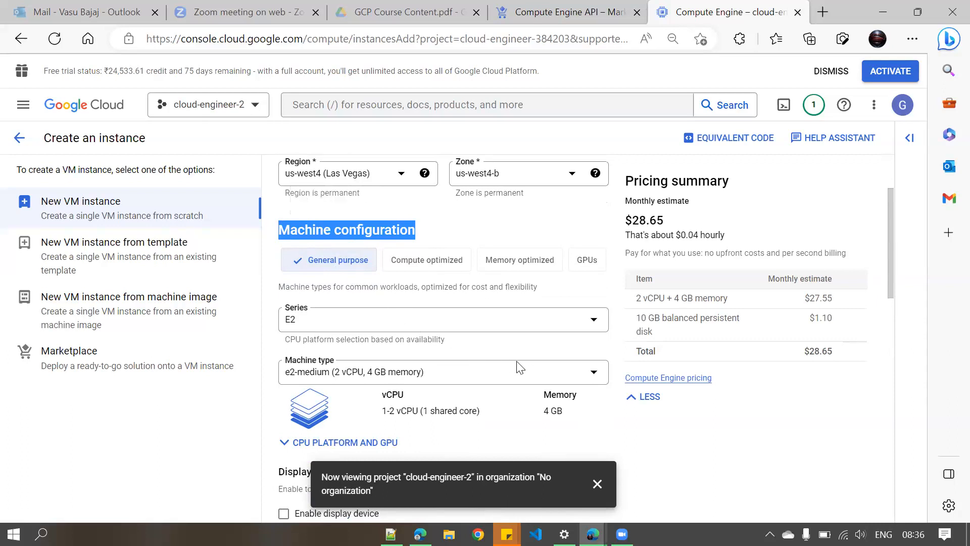
pyautogui.click(557, 380)
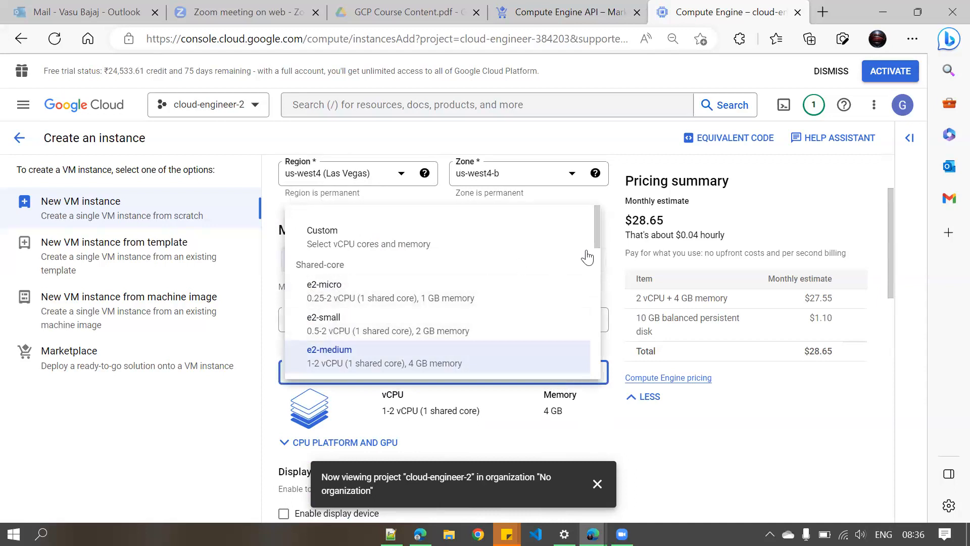
pyautogui.moveTo(598, 227)
pyautogui.mouseDown()
pyautogui.moveTo(593, 277)
pyautogui.moveTo(594, 242)
pyautogui.mouseUp()
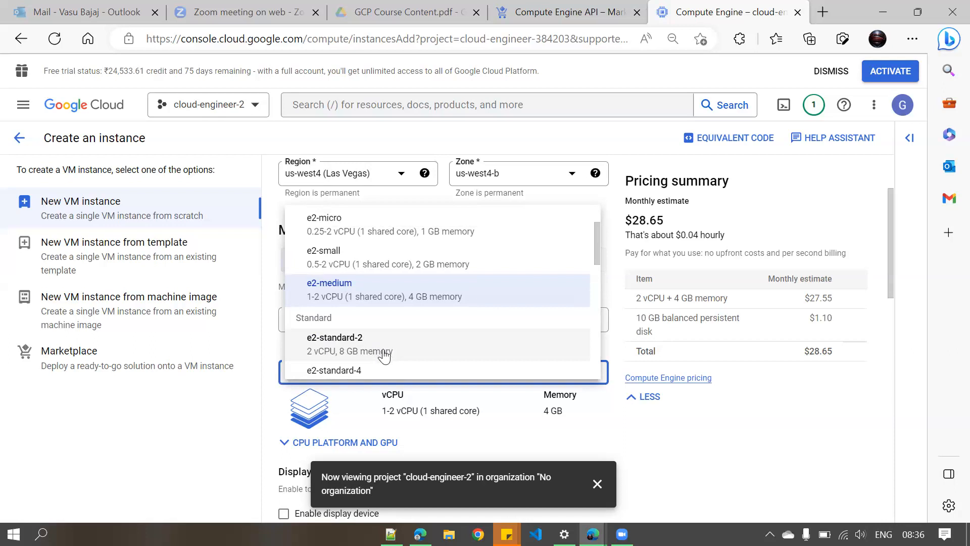
pyautogui.scroll(-1, 388, 359)
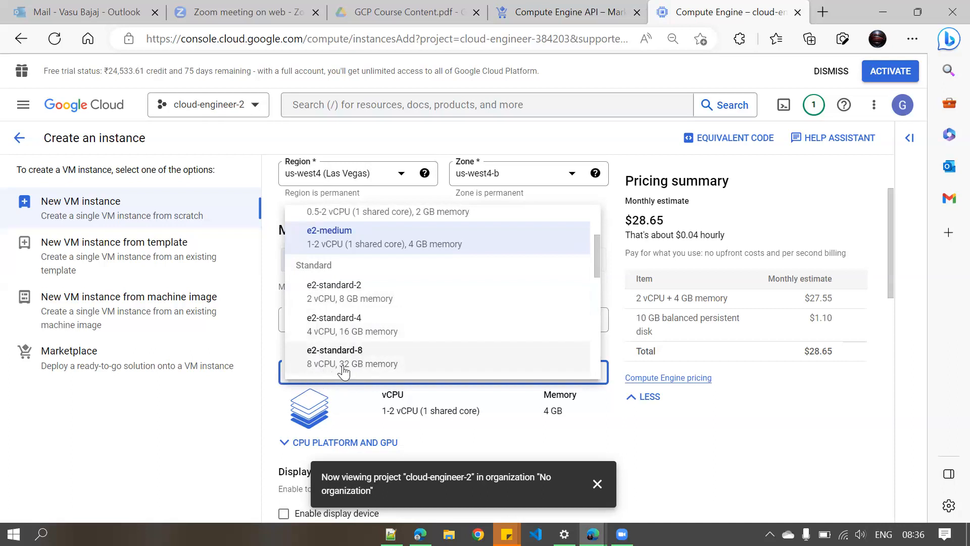
pyautogui.click(703, 431)
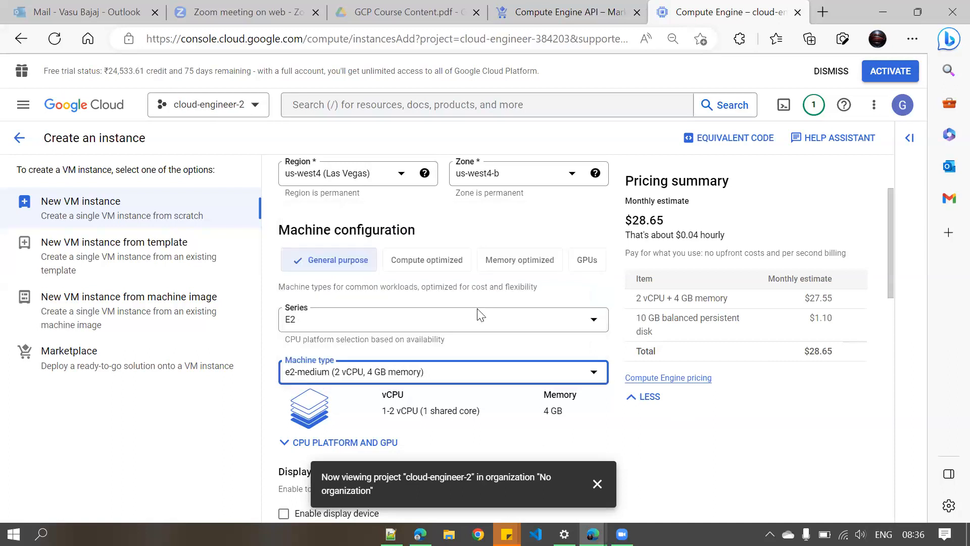
# - Switch to the Compute optimized configuration and examine its C2 machine types and the available series
pyautogui.click(419, 267)
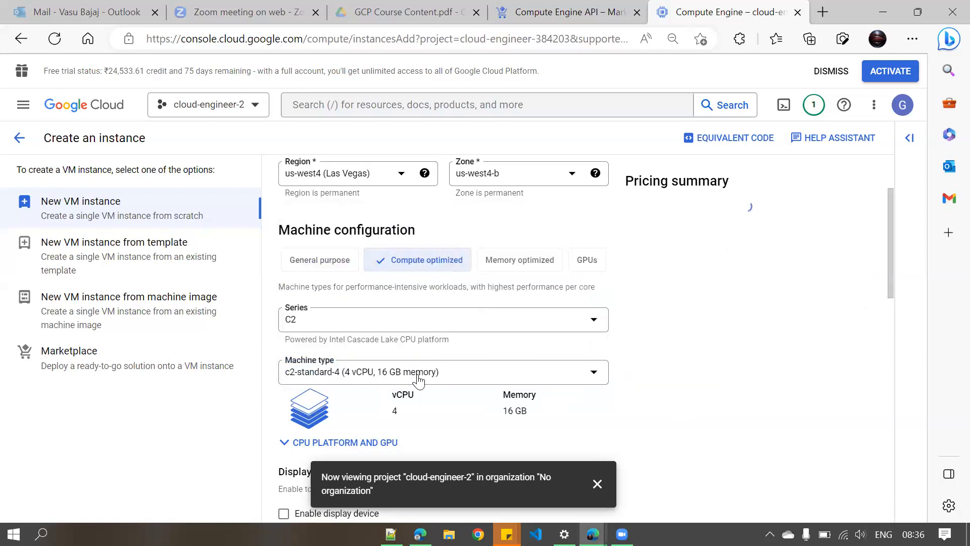
pyautogui.click(429, 374)
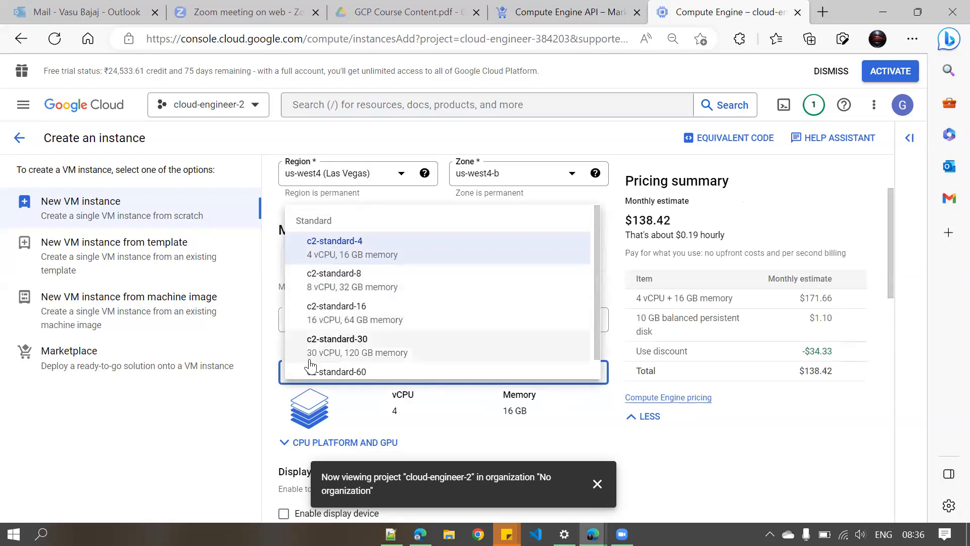
pyautogui.scroll(-1, 367, 373)
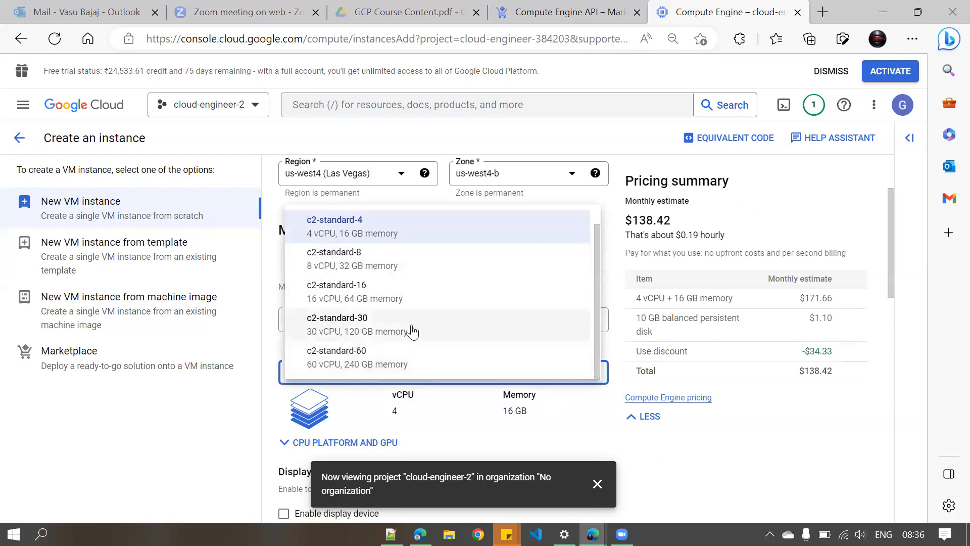
pyautogui.click(702, 433)
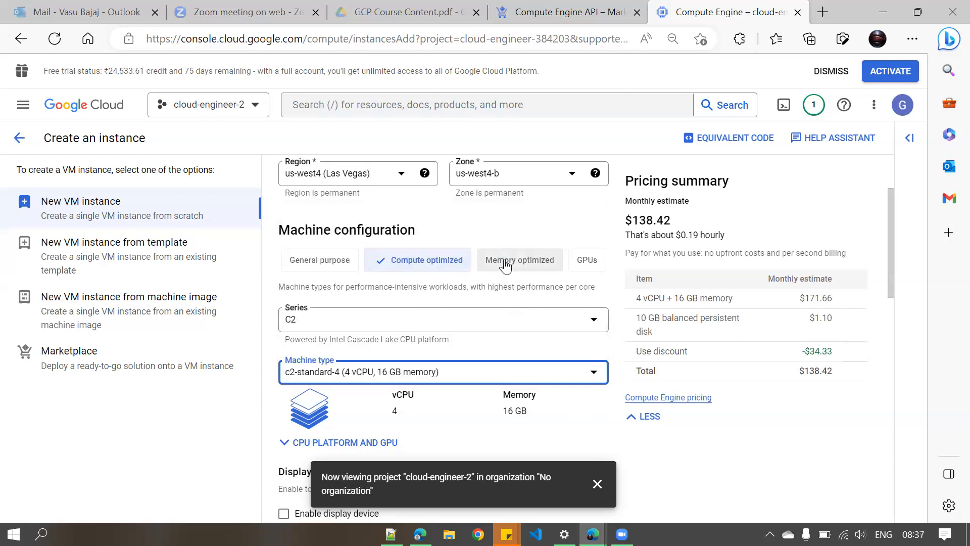
pyautogui.click(506, 318)
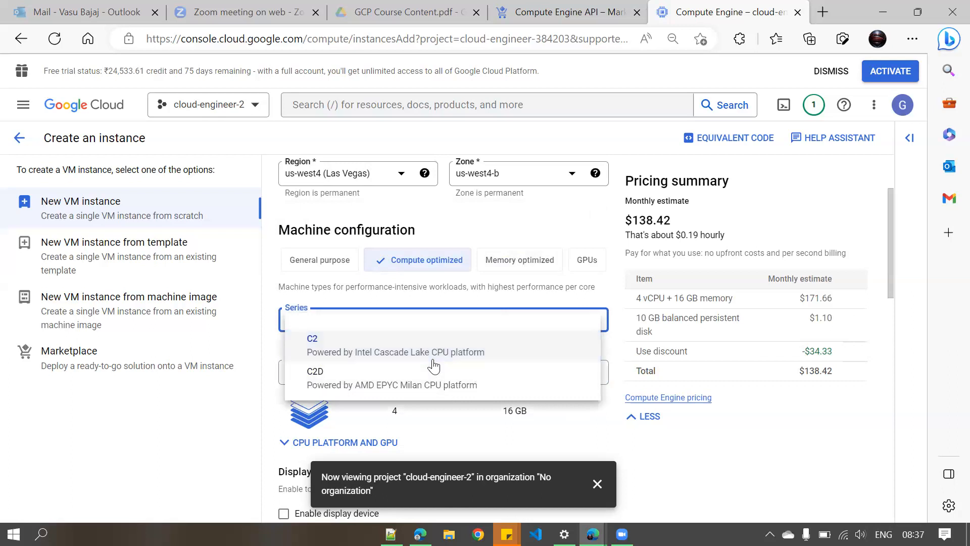
pyautogui.click(511, 267)
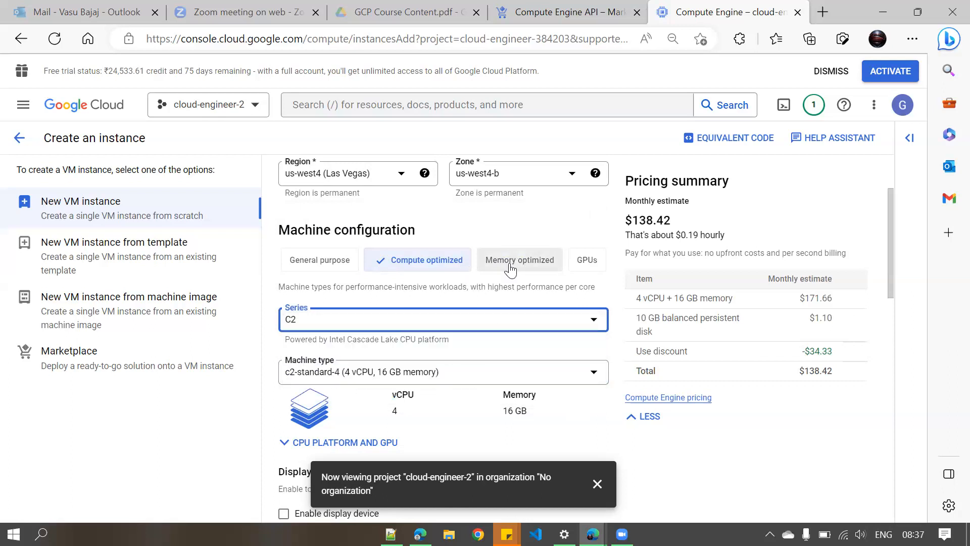
# - Switch to the Memory optimized configuration and examine the series it offers
pyautogui.click(511, 268)
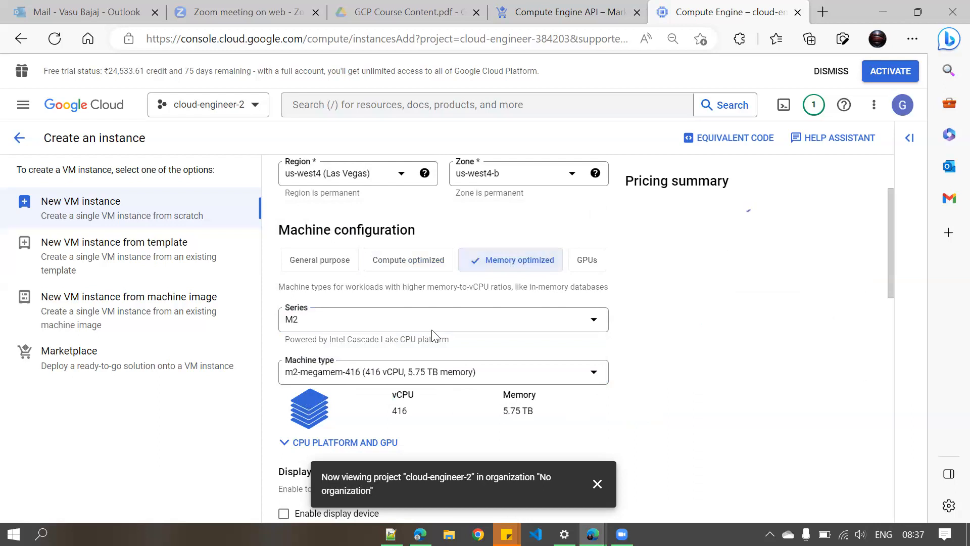
pyautogui.click(448, 320)
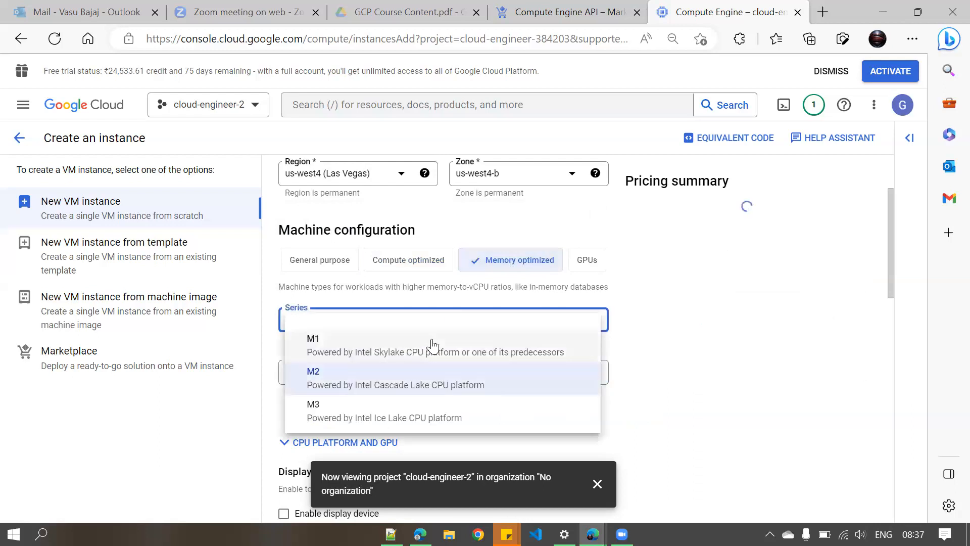
pyautogui.click(658, 333)
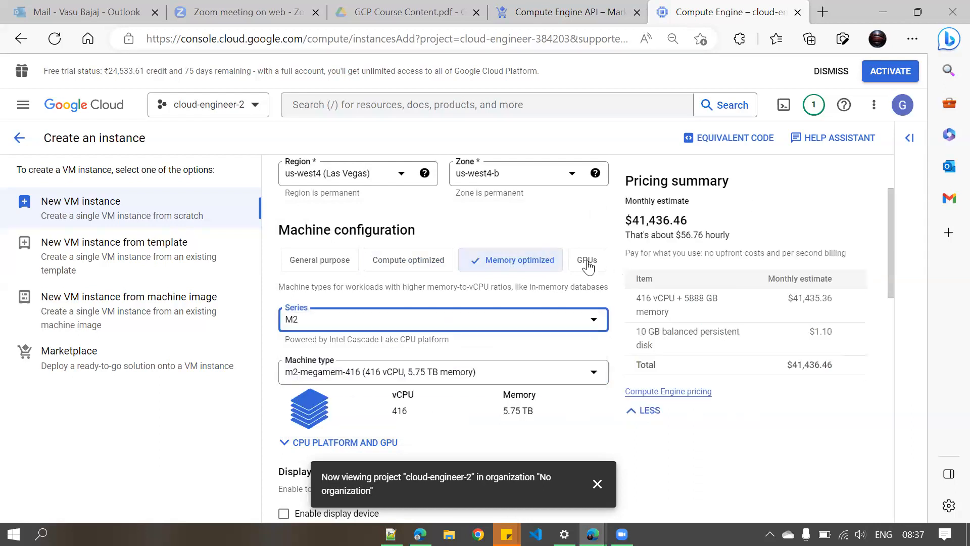
# - Switch to the GPUs configuration and examine the available GPU types, the selectable number of GPUs and the CPU settings
pyautogui.click(584, 262)
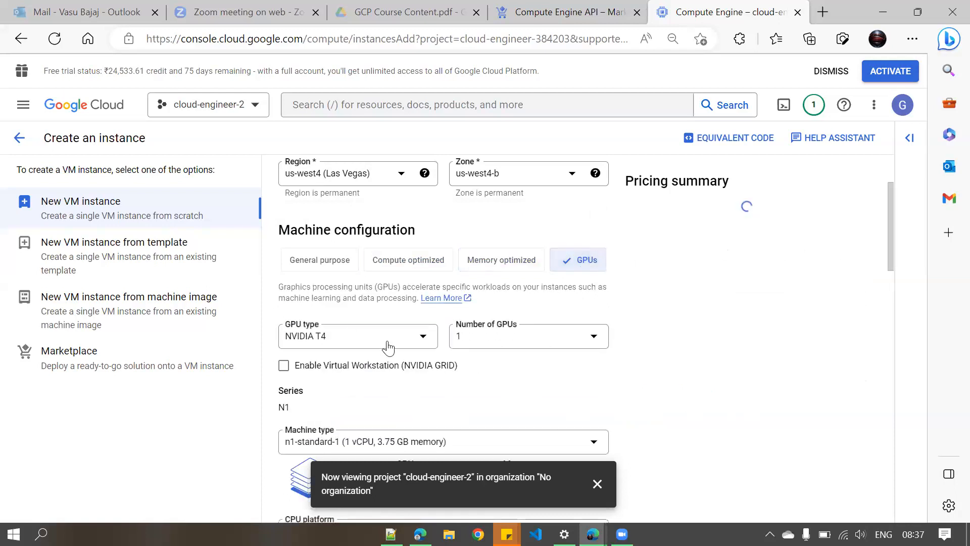
pyautogui.scroll(-2, 391, 341)
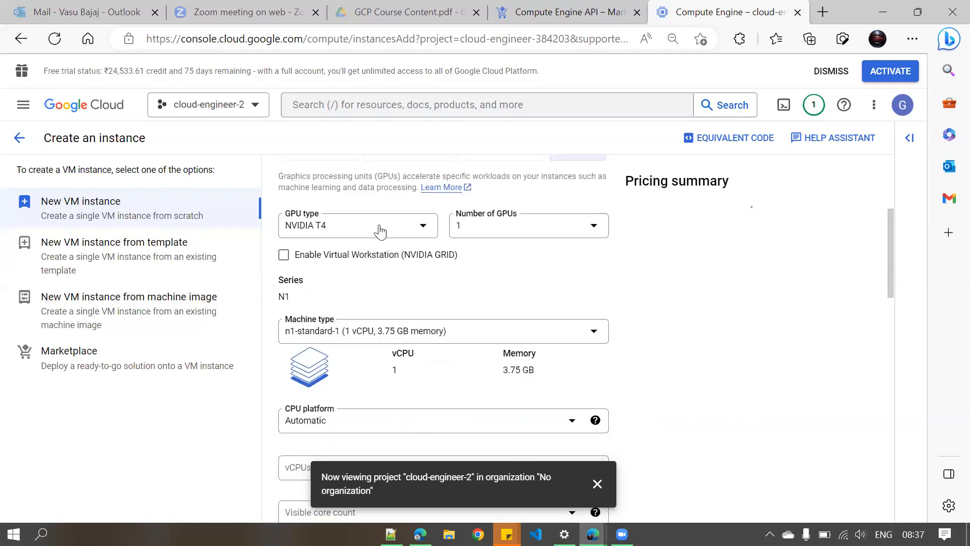
pyautogui.click(382, 226)
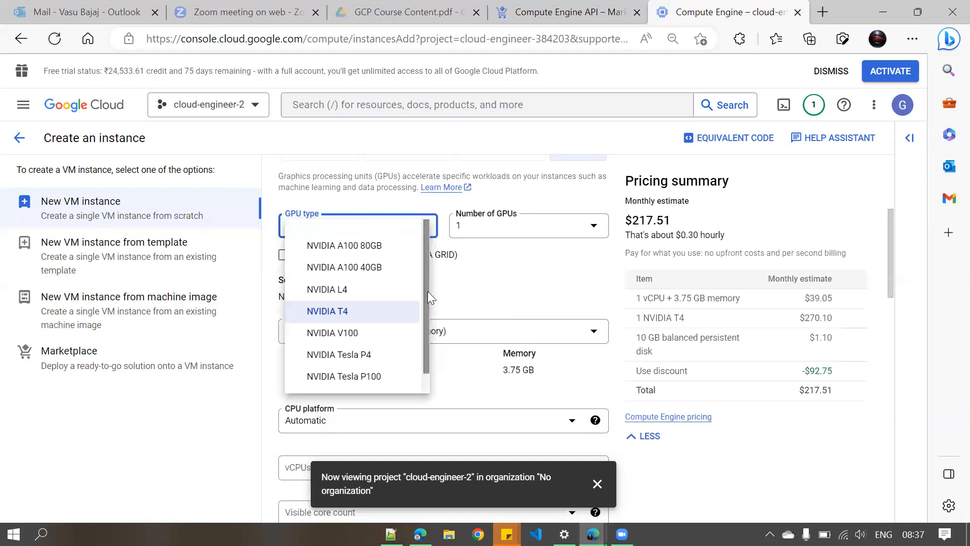
pyautogui.moveTo(428, 291); pyautogui.dragTo(425, 384)
pyautogui.scroll(1, 415, 240)
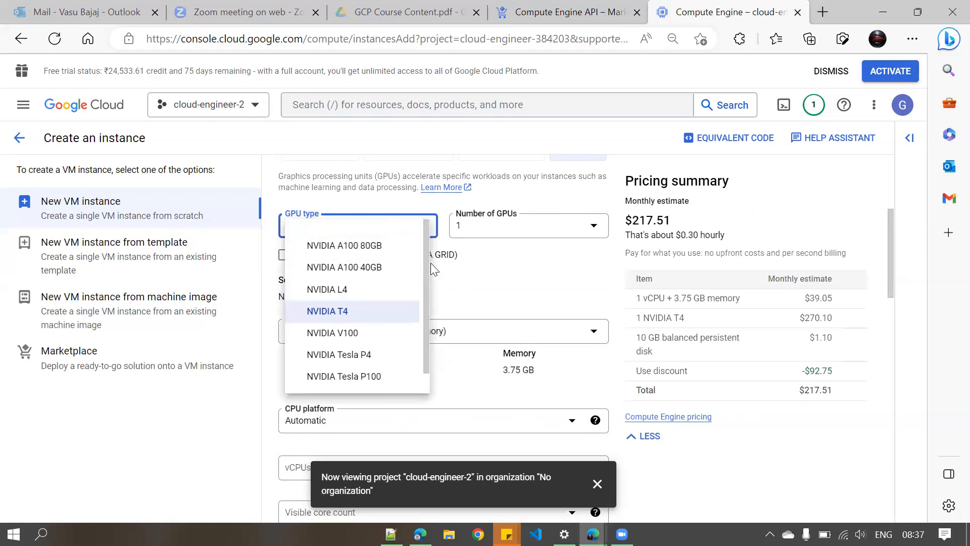
pyautogui.moveTo(427, 260); pyautogui.dragTo(427, 316)
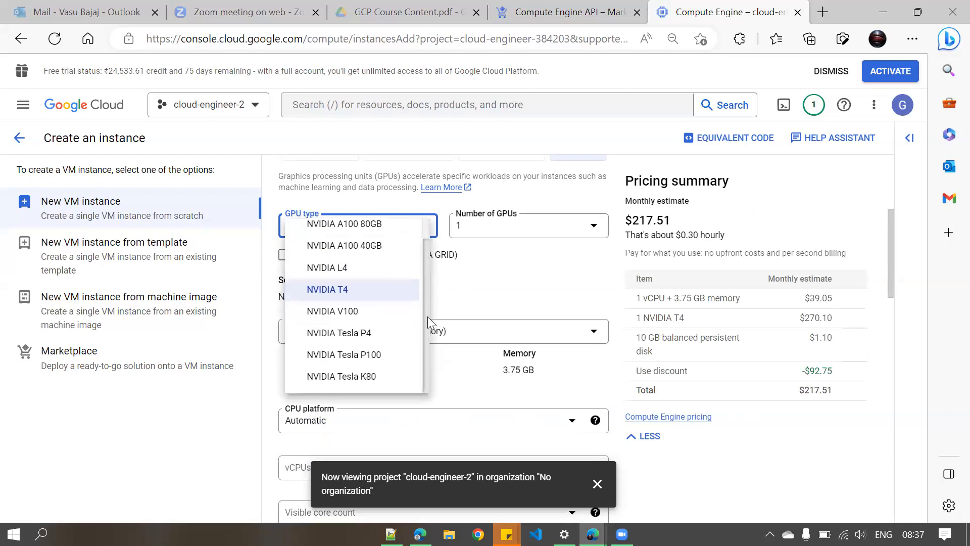
pyautogui.click(511, 290)
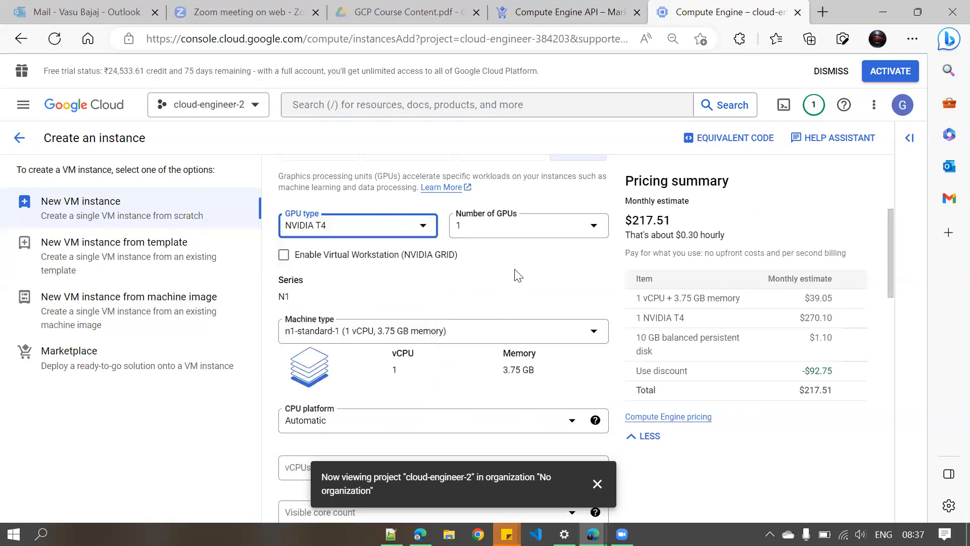
pyautogui.click(532, 225)
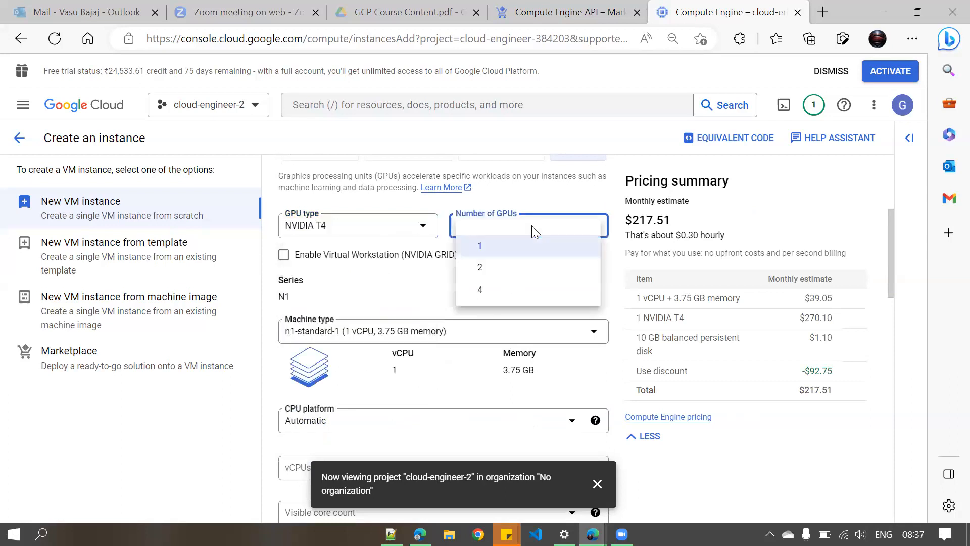
pyautogui.click(378, 289)
pyautogui.scroll(-2, 378, 288)
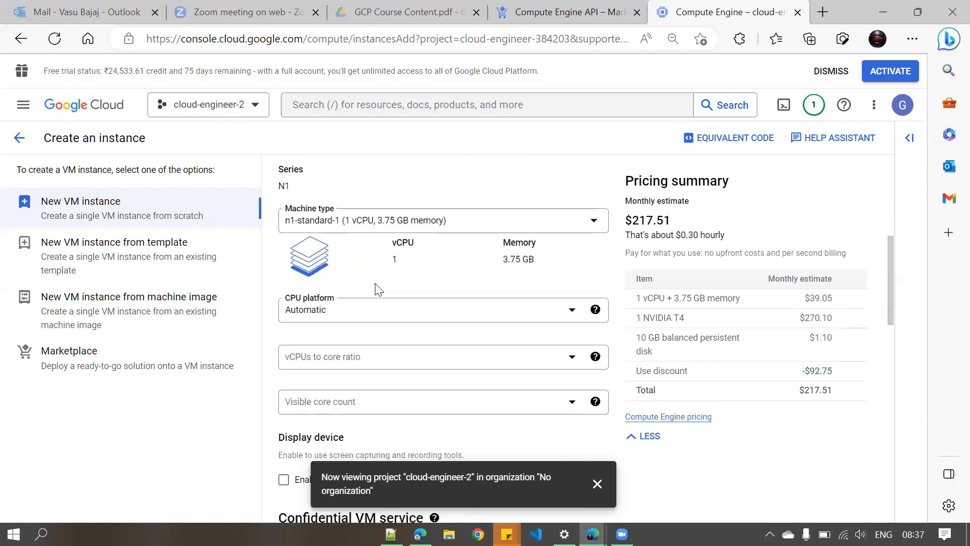
# - Set the machine configuration back to General purpose with the E2 series and e2-medium machine type
pyautogui.scroll(6, 378, 289)
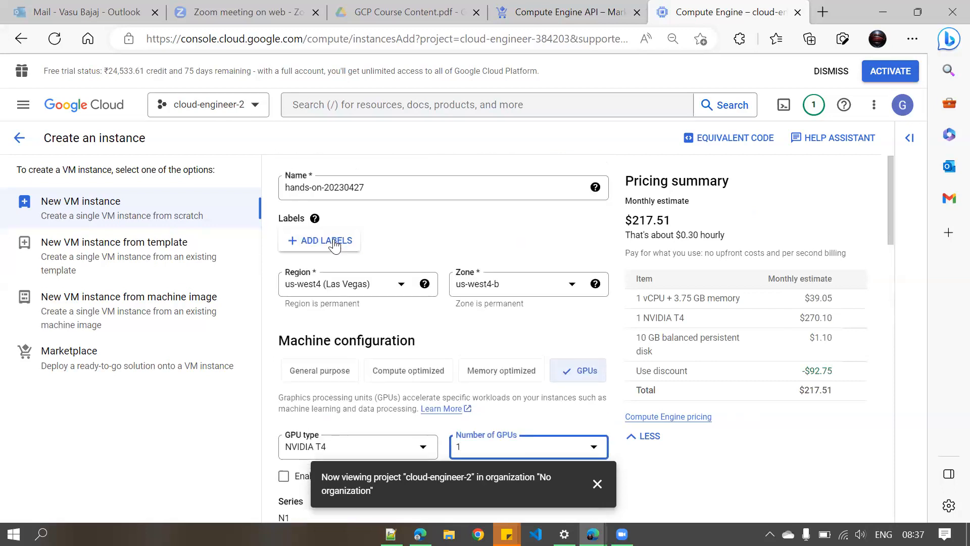
pyautogui.click(321, 371)
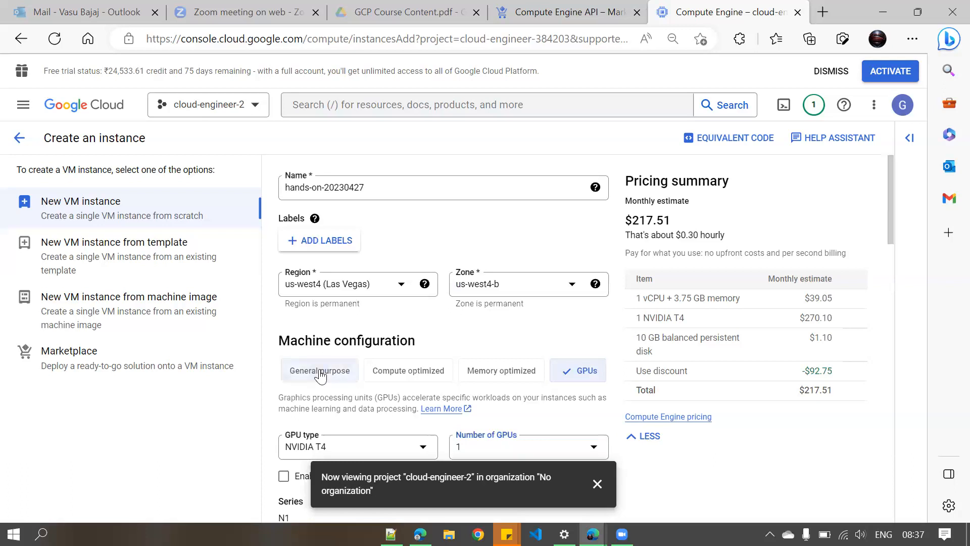
pyautogui.scroll(-6, 369, 344)
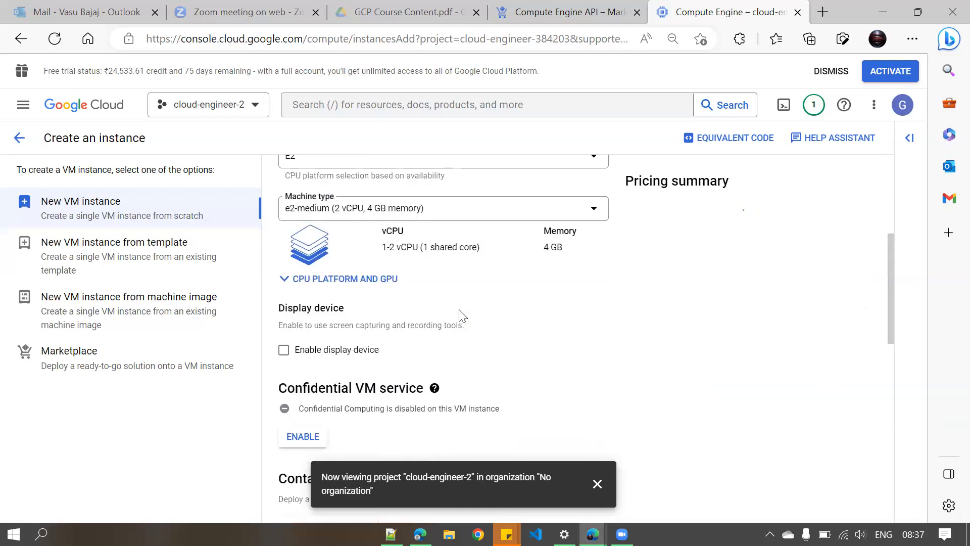
pyautogui.scroll(2, 362, 280)
pyautogui.scroll(-2, 400, 275)
pyautogui.scroll(2, 326, 237)
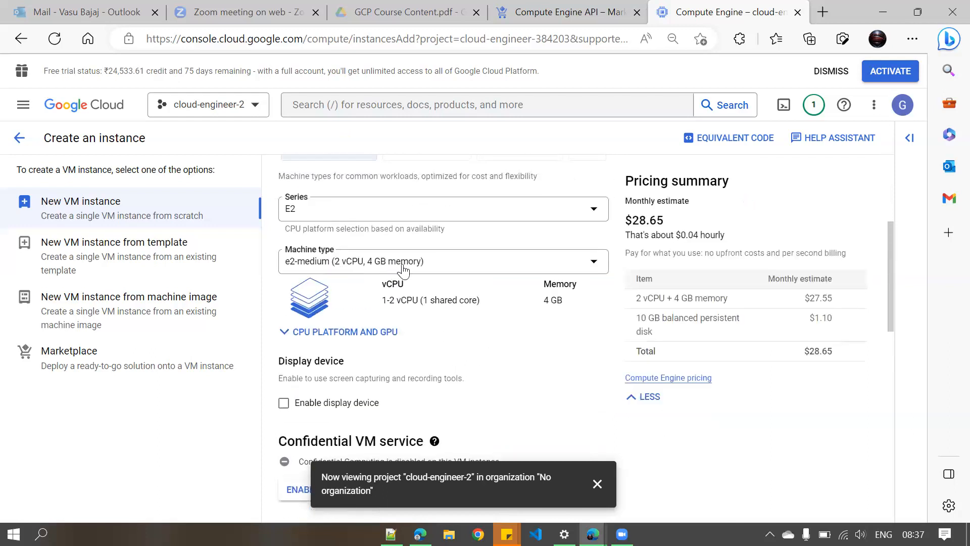
# - Examine the instance's boot disk settings, including its name, size, license type and image, and especially the disk type
pyautogui.scroll(-3, 346, 279)
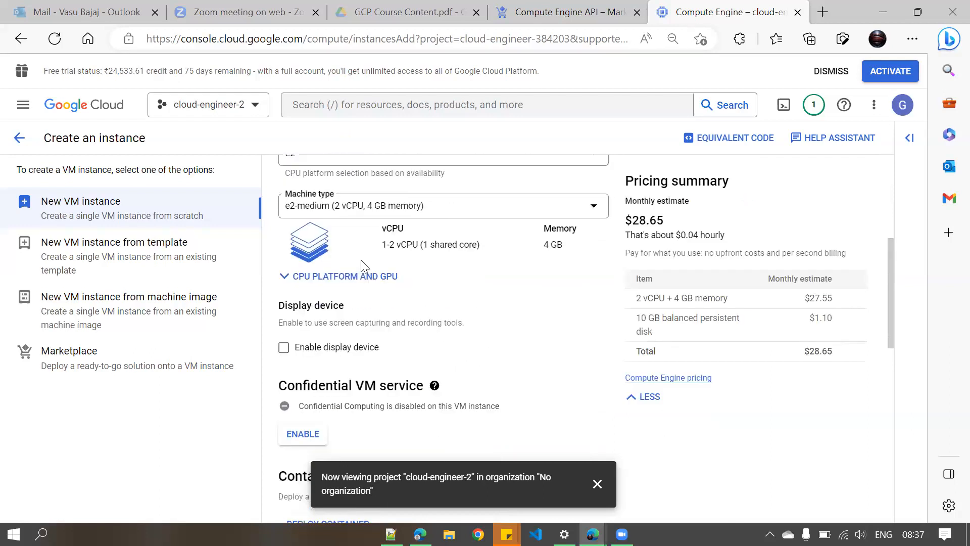
pyautogui.scroll(-1, 406, 322)
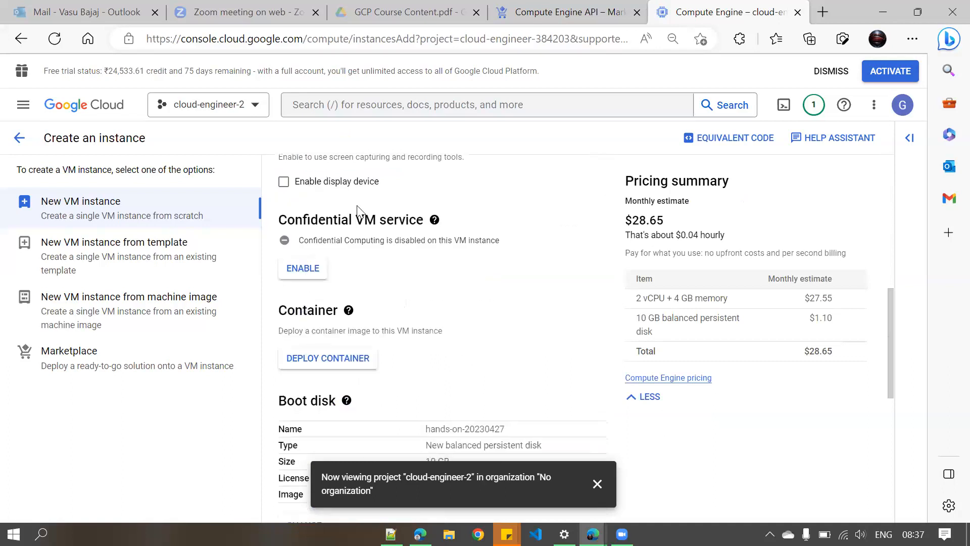
pyautogui.scroll(-4, 377, 227)
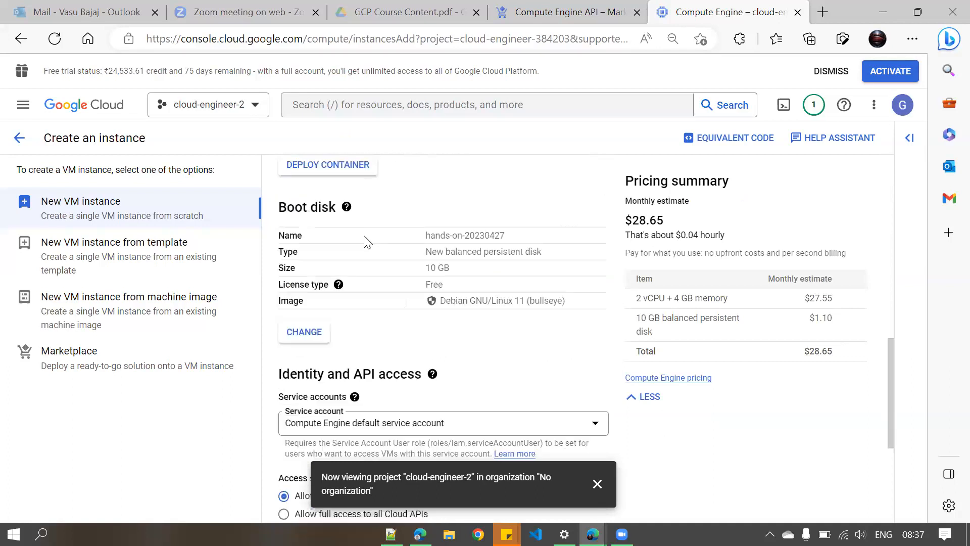
pyautogui.moveTo(279, 204); pyautogui.dragTo(577, 281)
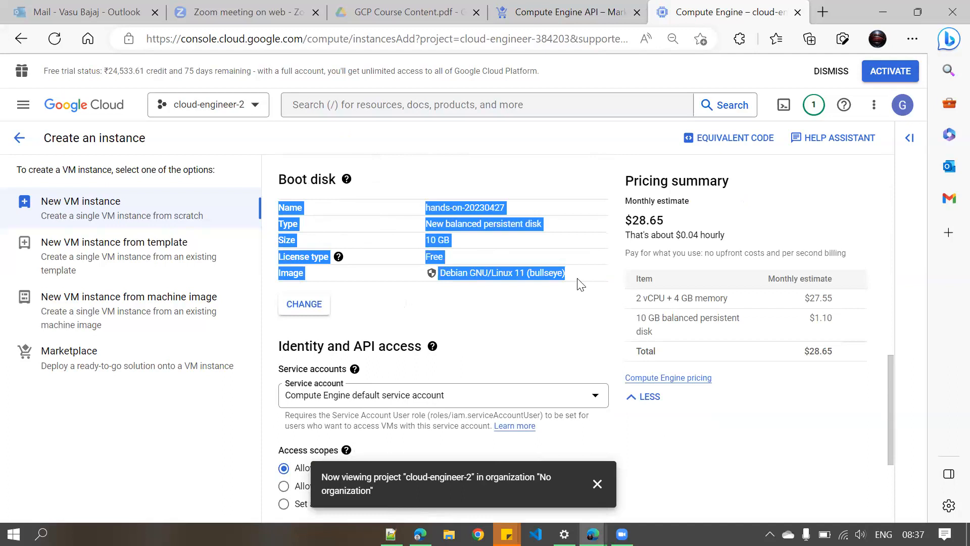
pyautogui.click(518, 325)
pyautogui.moveTo(278, 180); pyautogui.dragTo(340, 180)
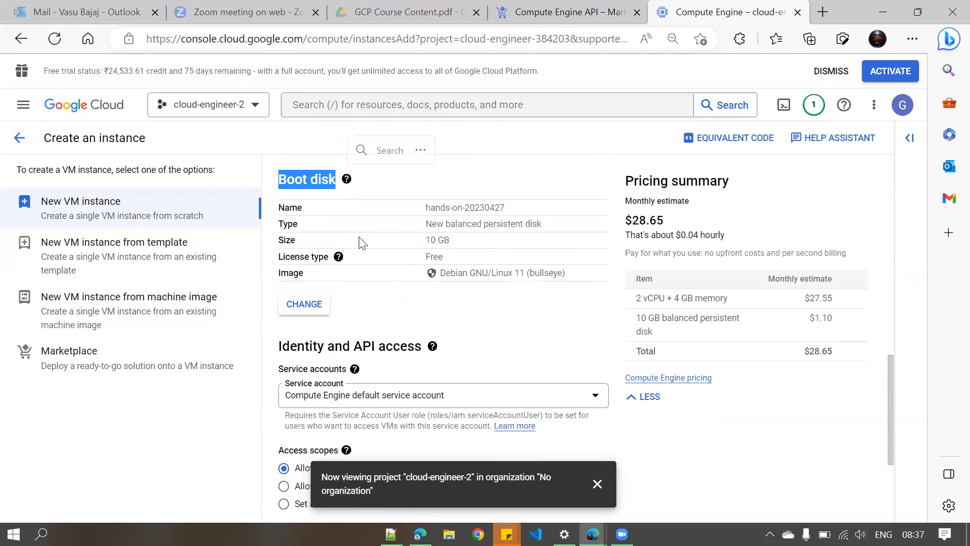
pyautogui.moveTo(549, 225); pyautogui.dragTo(427, 226)
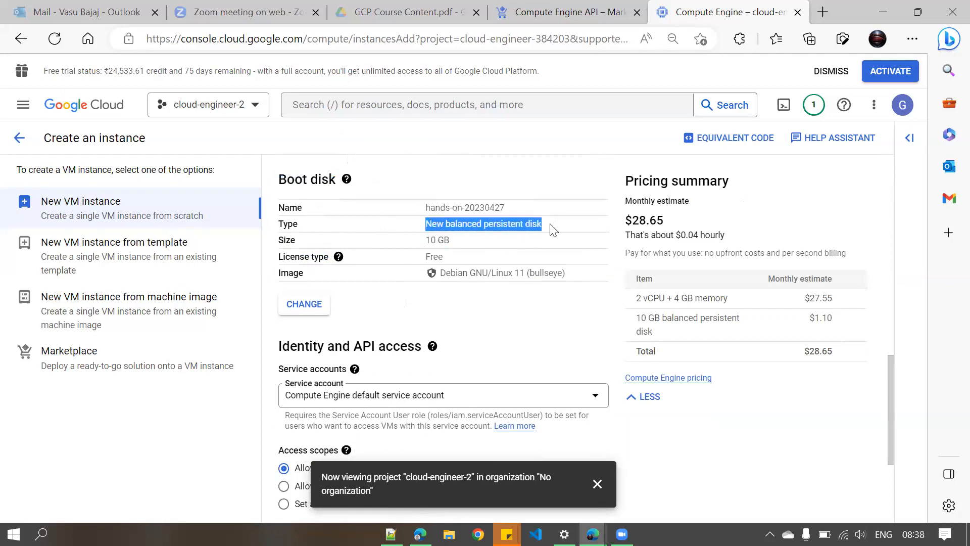
pyautogui.click(512, 232)
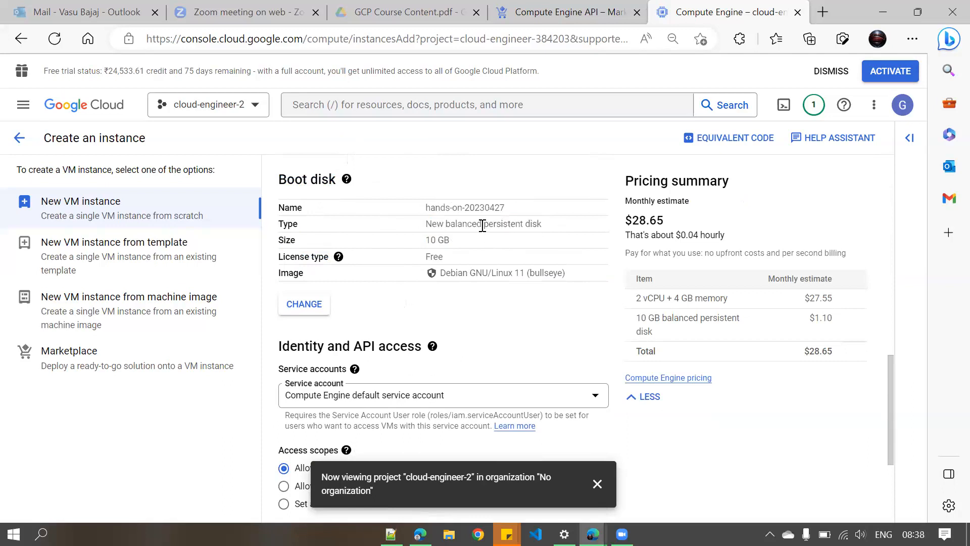
# - Review the boot disk summary in the instance form, focusing on the persistent disk type
pyautogui.moveTo(482, 224); pyautogui.dragTo(542, 232)
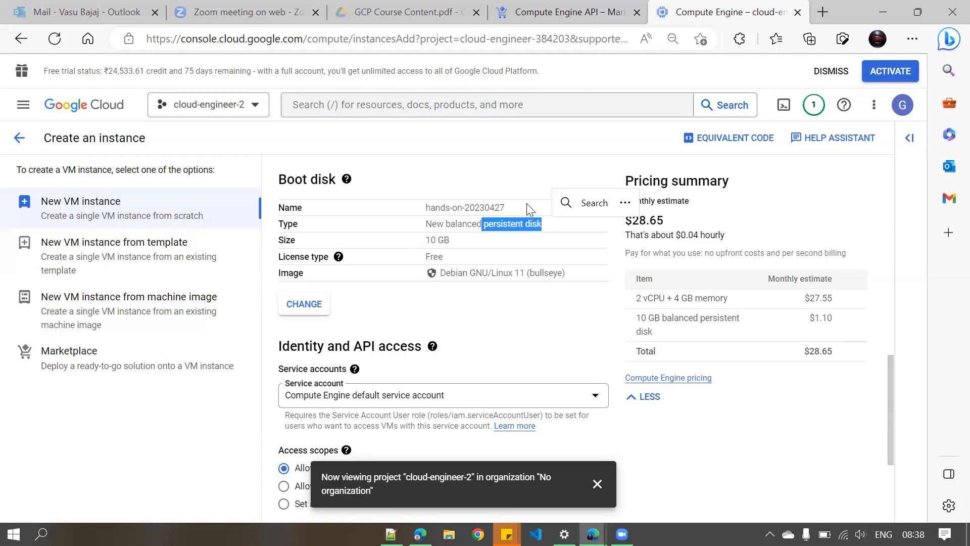
pyautogui.click(535, 313)
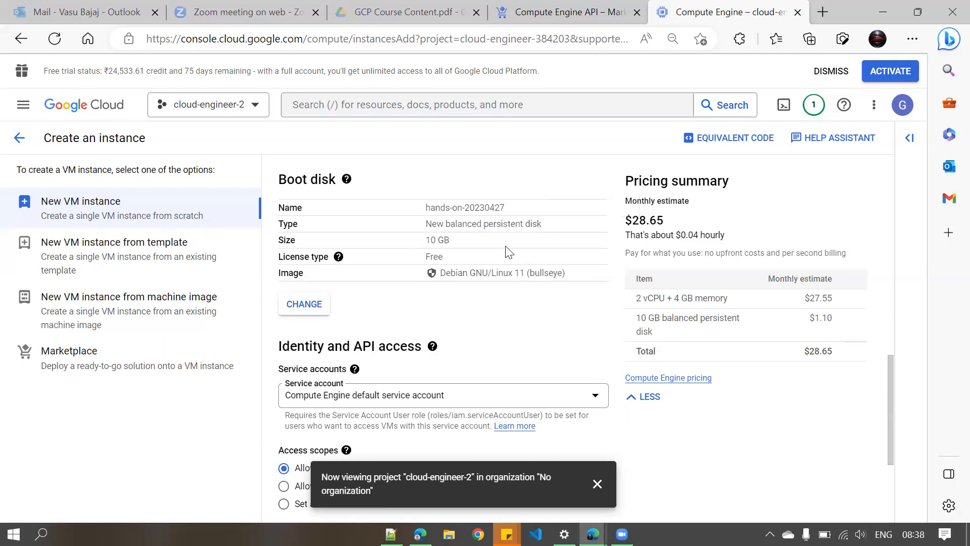
pyautogui.moveTo(479, 228); pyautogui.dragTo(557, 231)
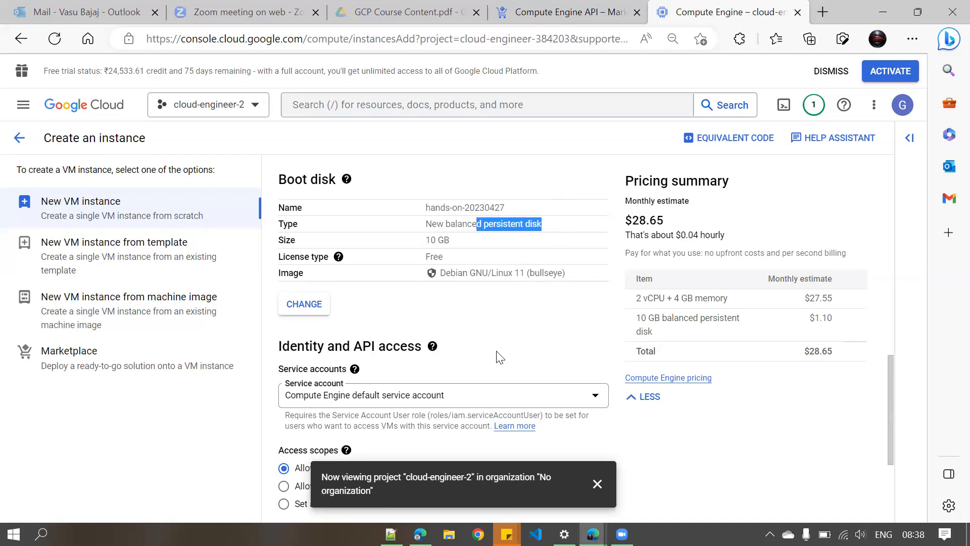
pyautogui.click(511, 260)
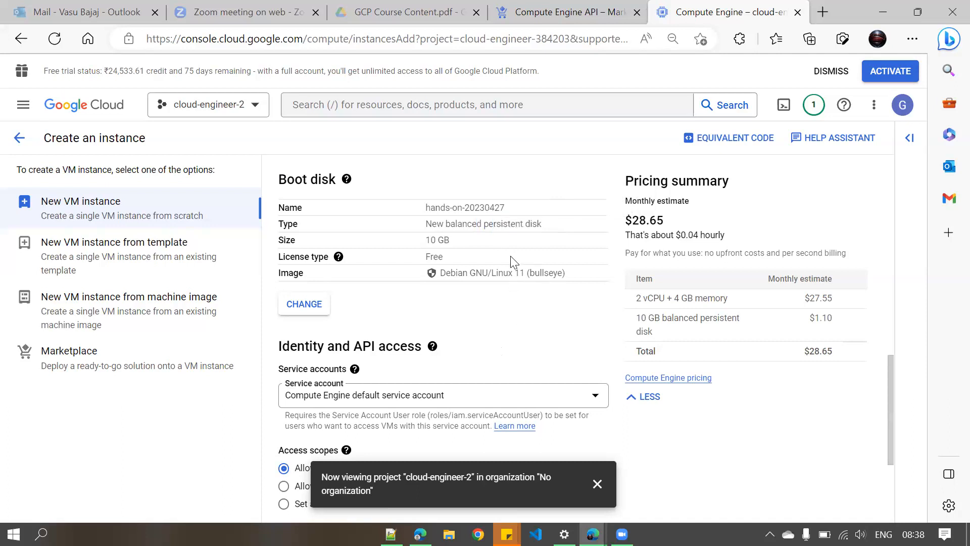
pyautogui.moveTo(427, 223); pyautogui.dragTo(555, 227)
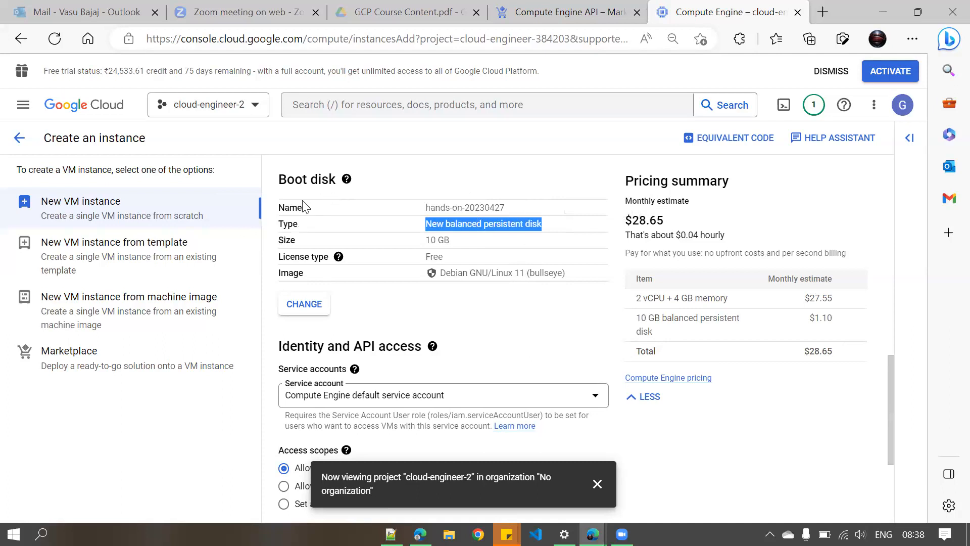
pyautogui.scroll(10, 305, 207)
pyautogui.scroll(-9, 307, 254)
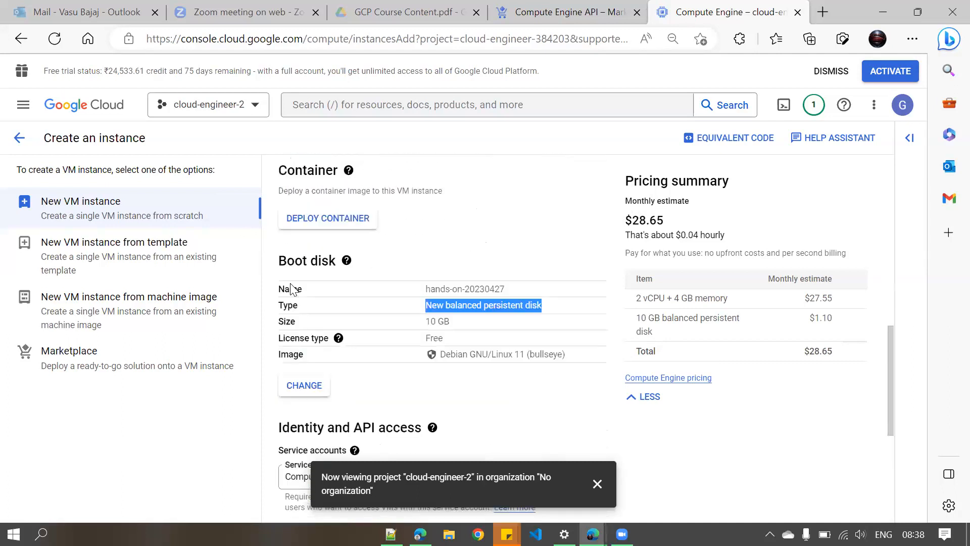
pyautogui.scroll(-5, 290, 288)
pyautogui.scroll(5, 313, 374)
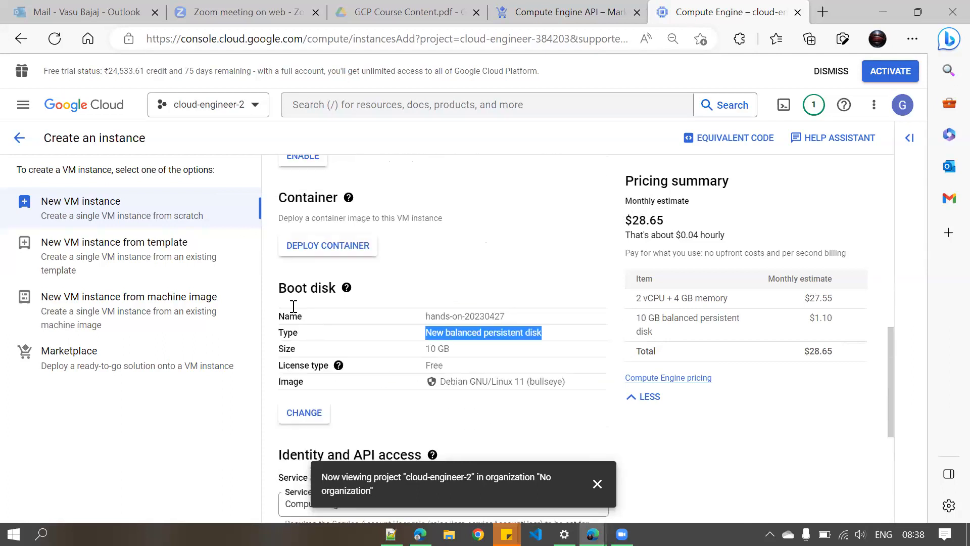
pyautogui.moveTo(278, 289); pyautogui.dragTo(349, 297)
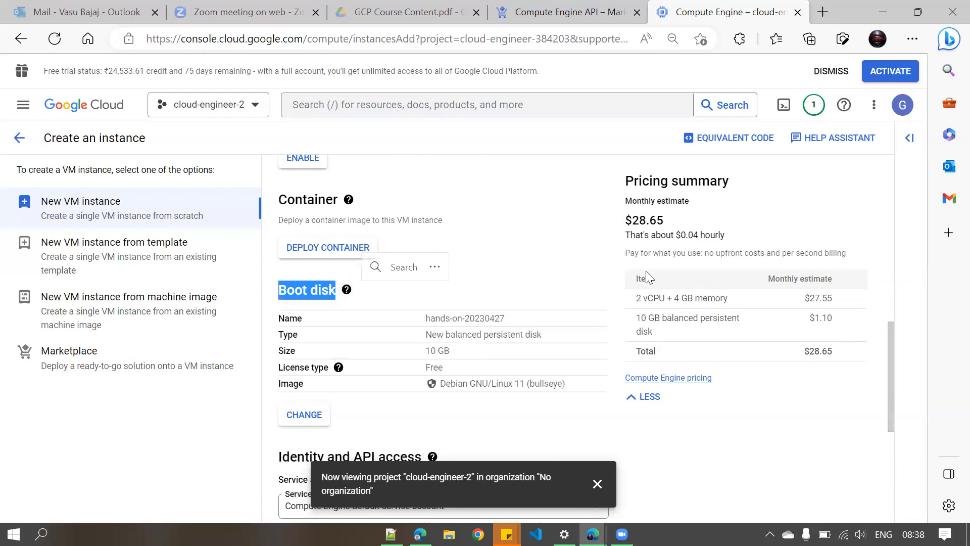
pyautogui.click(523, 248)
pyautogui.moveTo(545, 335); pyautogui.dragTo(468, 343)
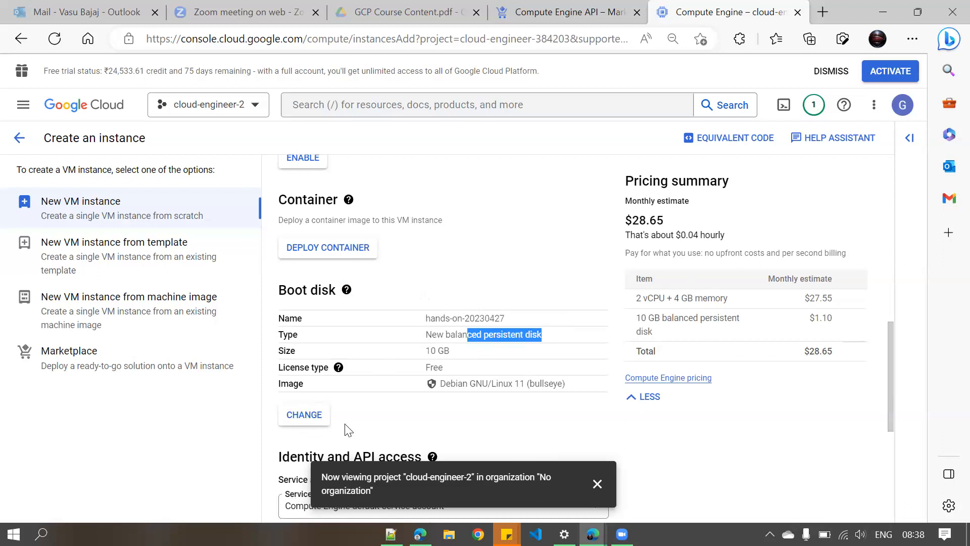
# - Open the boot disk settings and look through the operating systems offered as public images
pyautogui.click(303, 418)
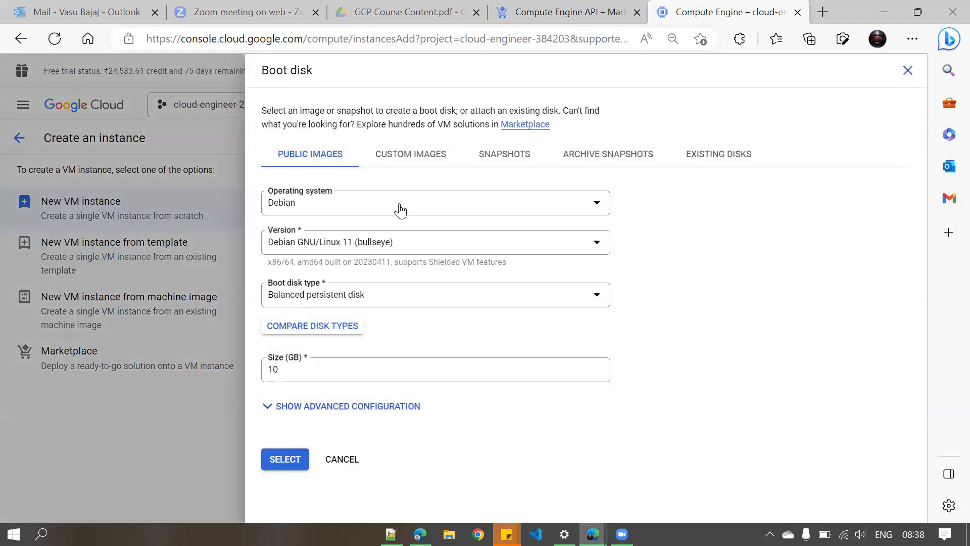
pyautogui.click(400, 208)
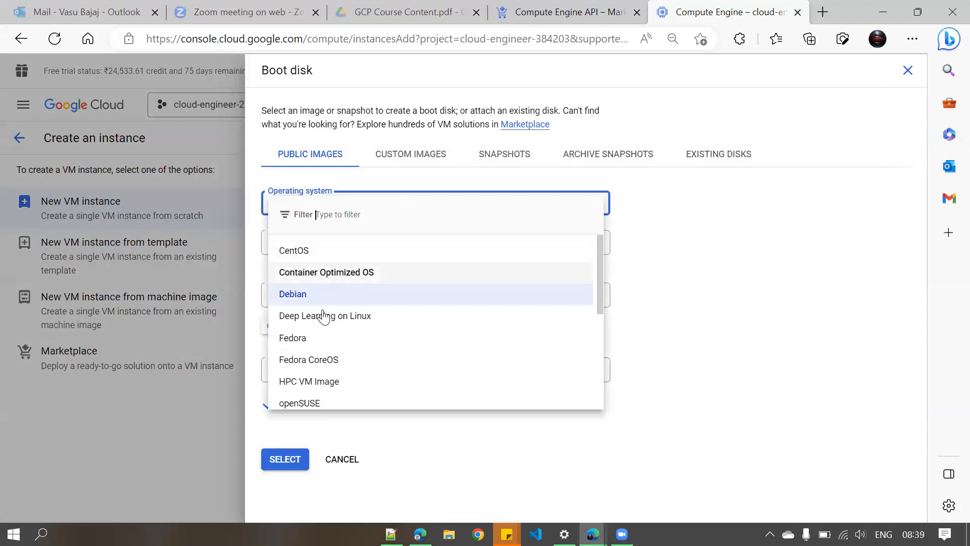
pyautogui.scroll(-2, 303, 298)
pyautogui.scroll(-3, 306, 298)
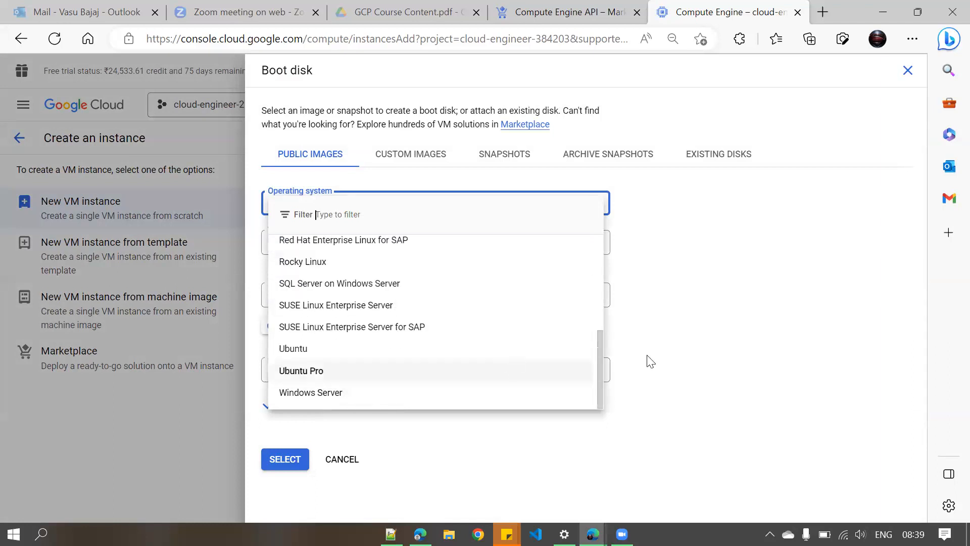
pyautogui.click(773, 354)
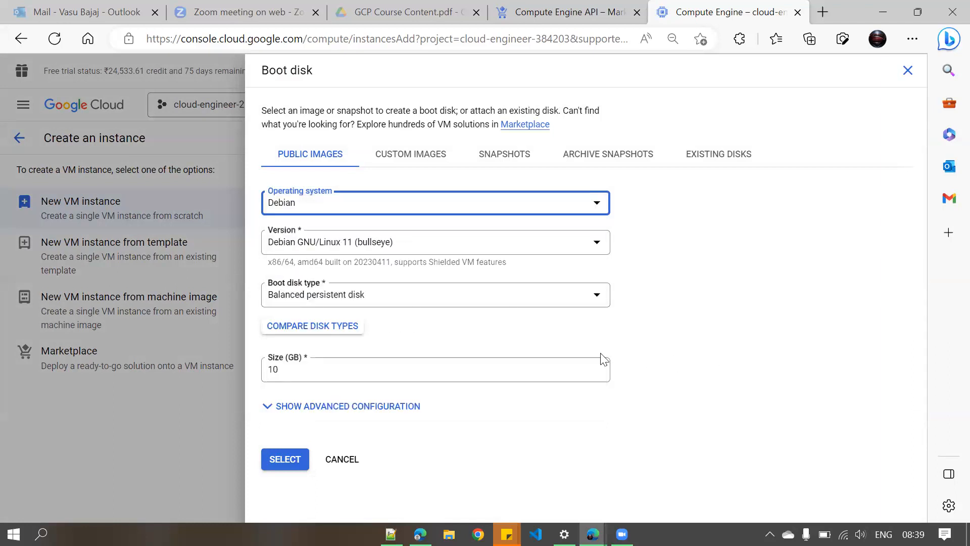
# - Review the available Debian versions and boot disk types, keeping Balanced persistent disk
pyautogui.click(374, 243)
pyautogui.click(840, 298)
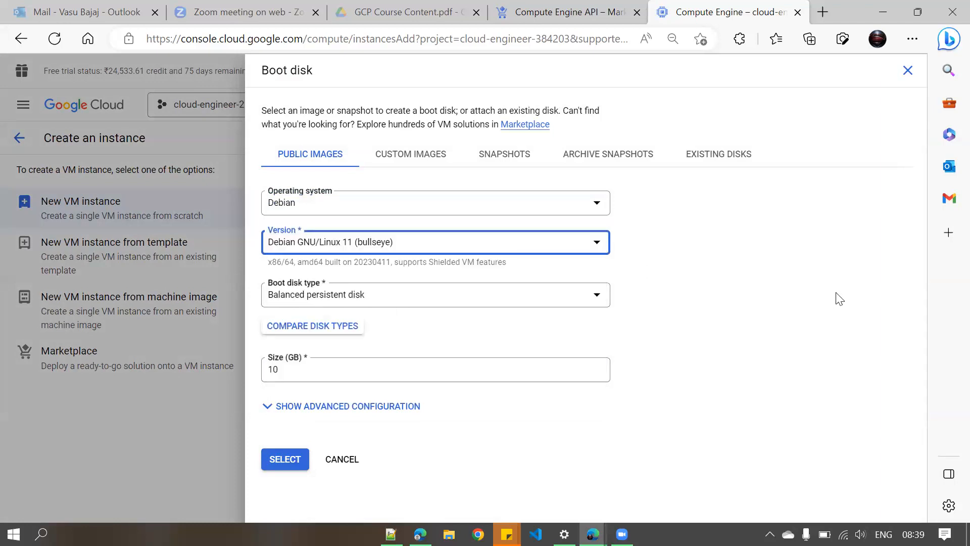
pyautogui.click(461, 251)
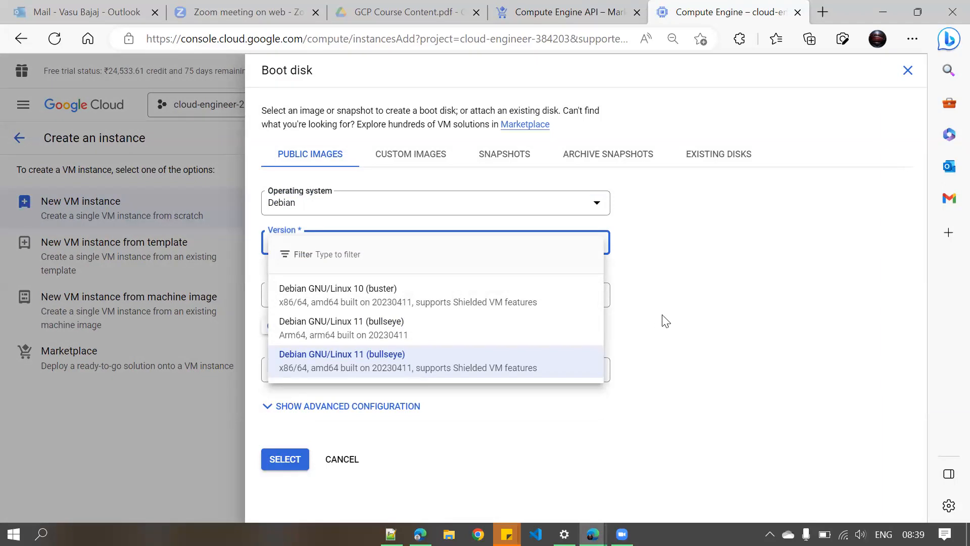
pyautogui.click(691, 326)
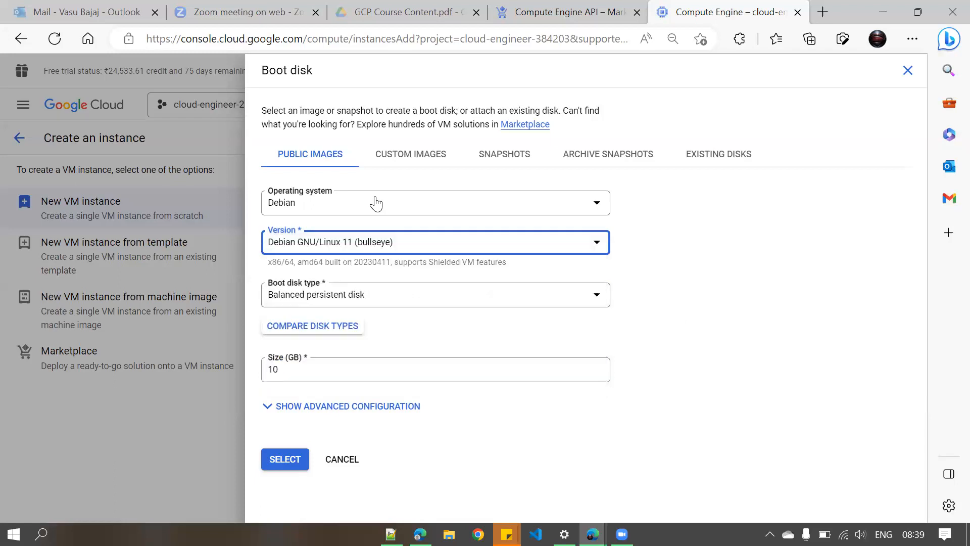
pyautogui.click(335, 297)
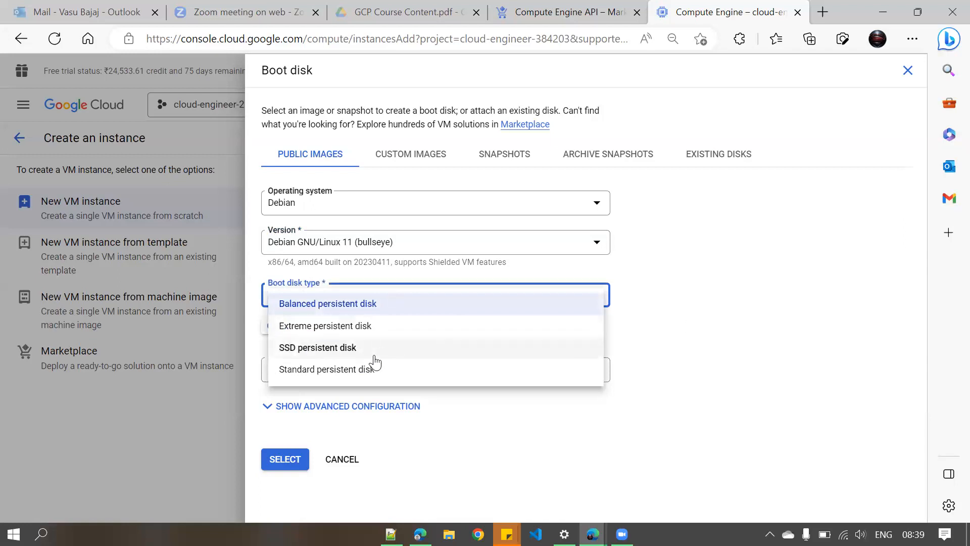
pyautogui.click(455, 305)
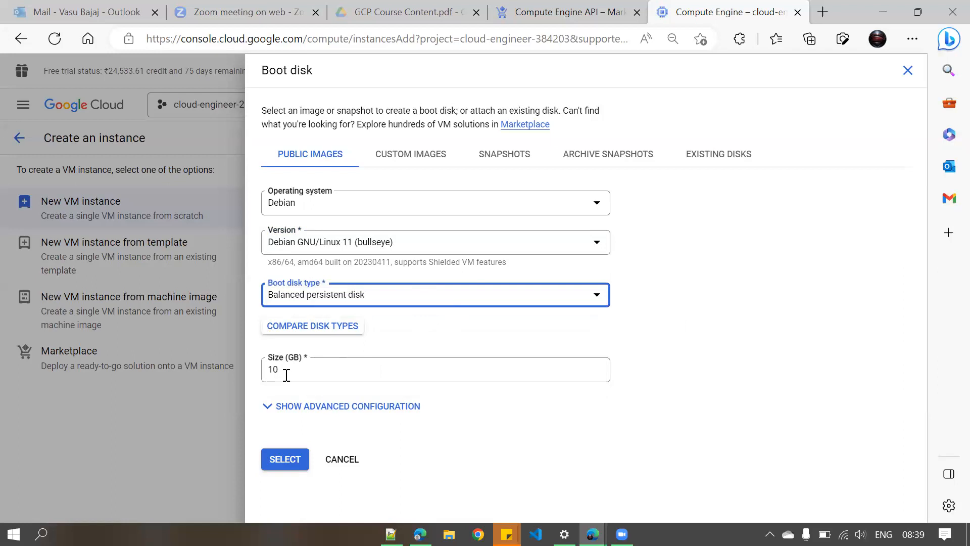
# - Try the custom image demo-labs-http-server-image for the boot disk and return to the public images
pyautogui.click(410, 157)
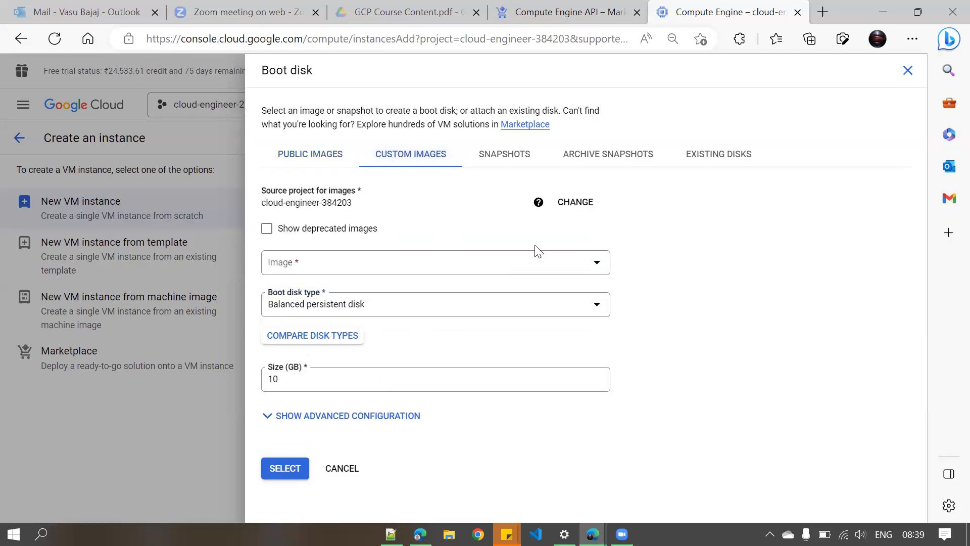
pyautogui.click(536, 264)
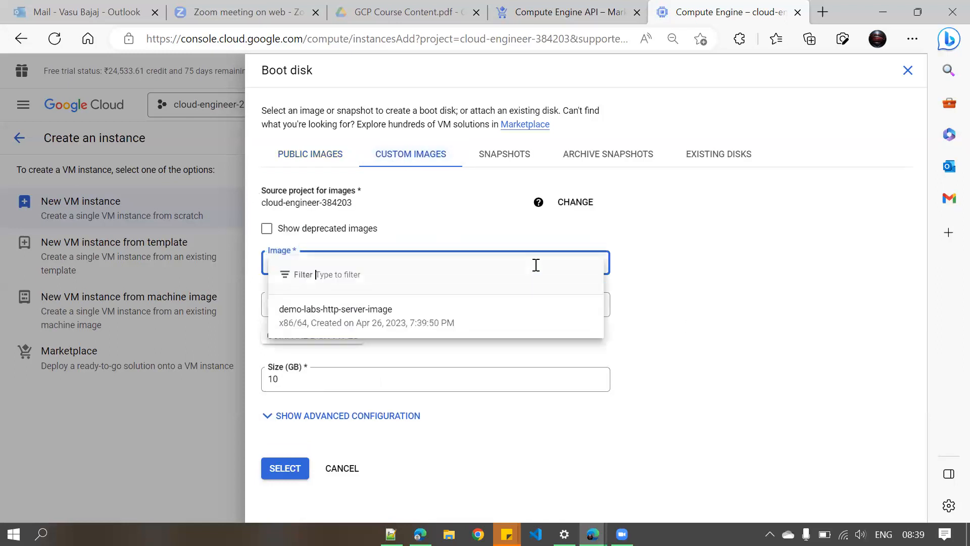
pyautogui.moveTo(396, 309); pyautogui.dragTo(276, 317)
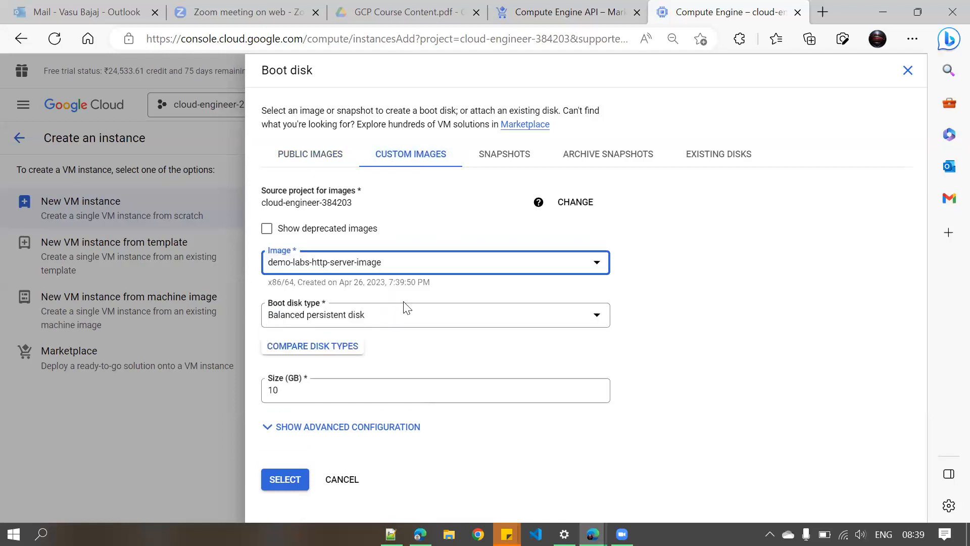
pyautogui.click(463, 265)
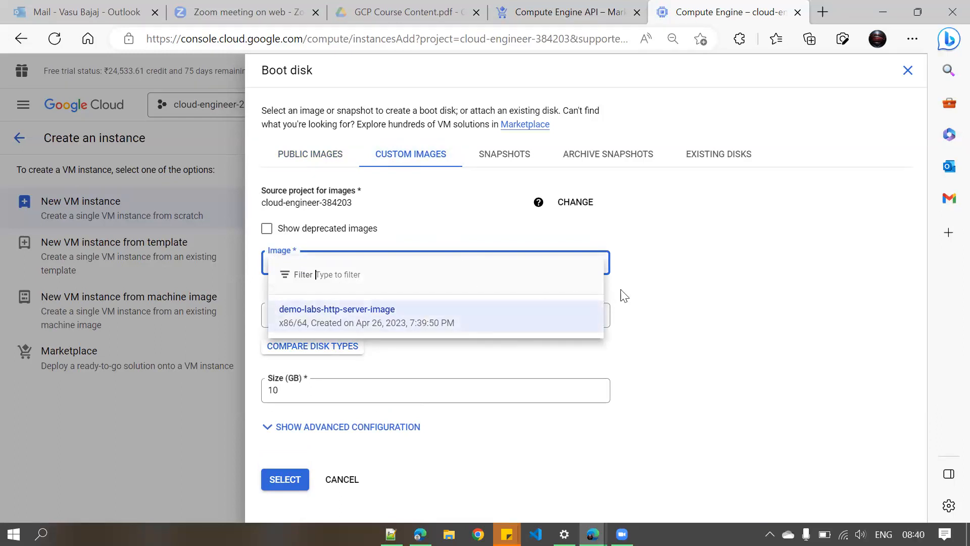
pyautogui.click(683, 293)
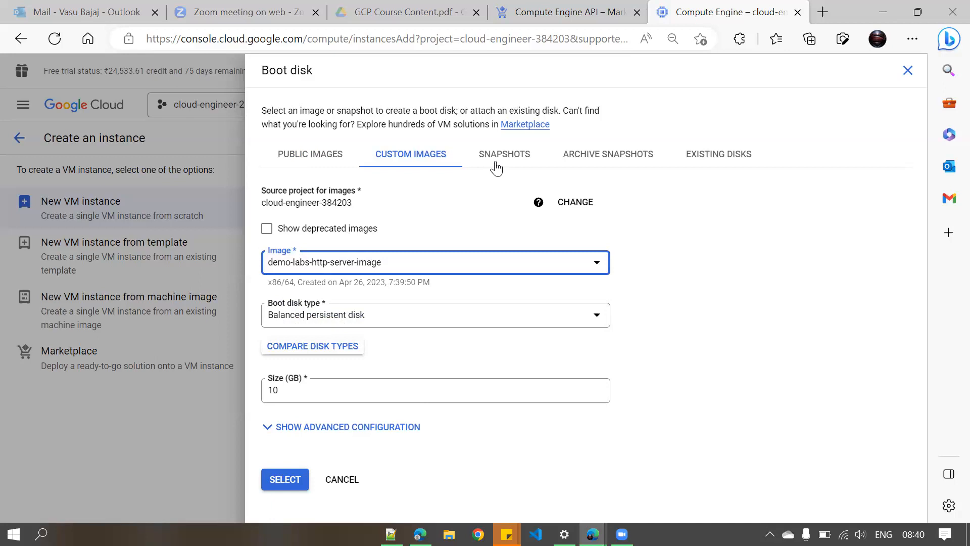
pyautogui.click(310, 154)
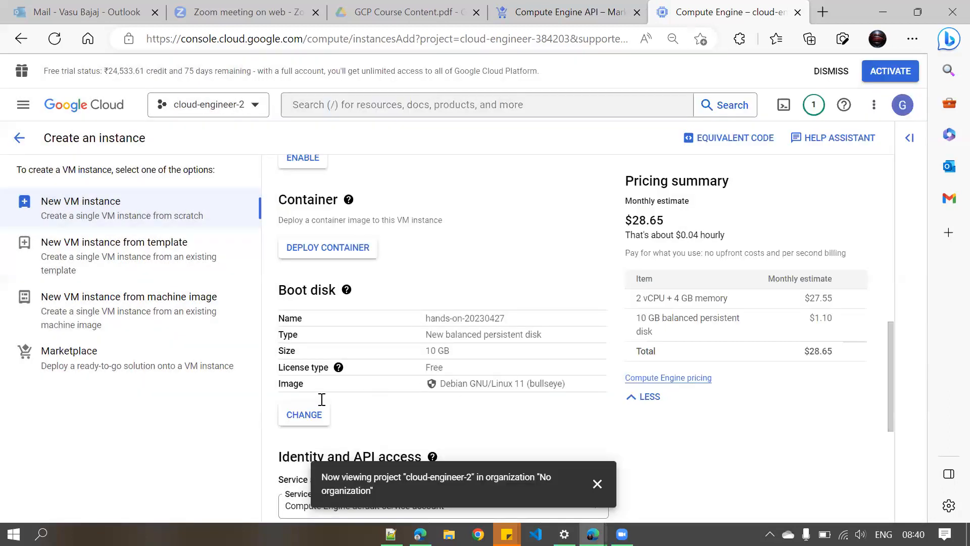
# - Allow HTTP traffic in the firewall settings, dismiss the project notification and submit the instance for creation
pyautogui.scroll(-5, 304, 414)
pyautogui.click(284, 410)
pyautogui.scroll(-1, 595, 377)
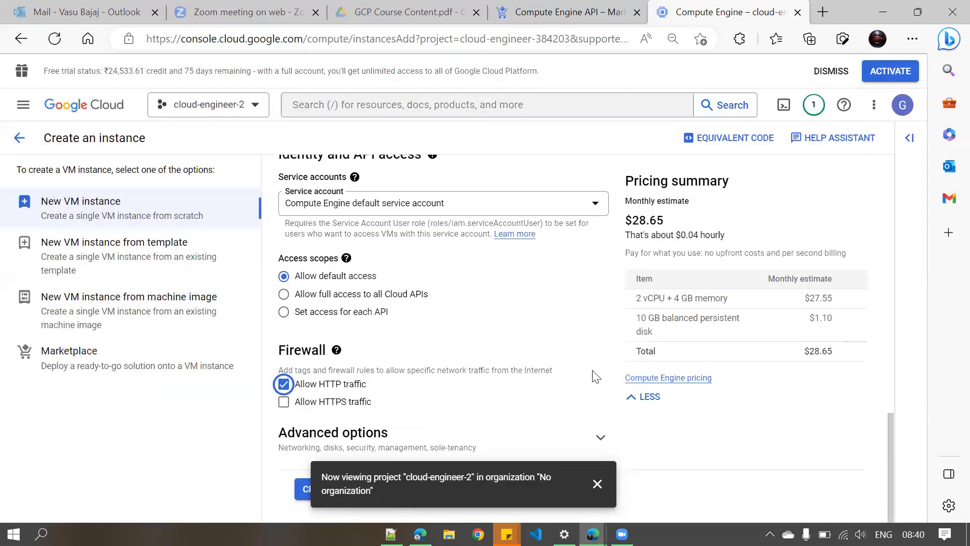
pyautogui.click(598, 485)
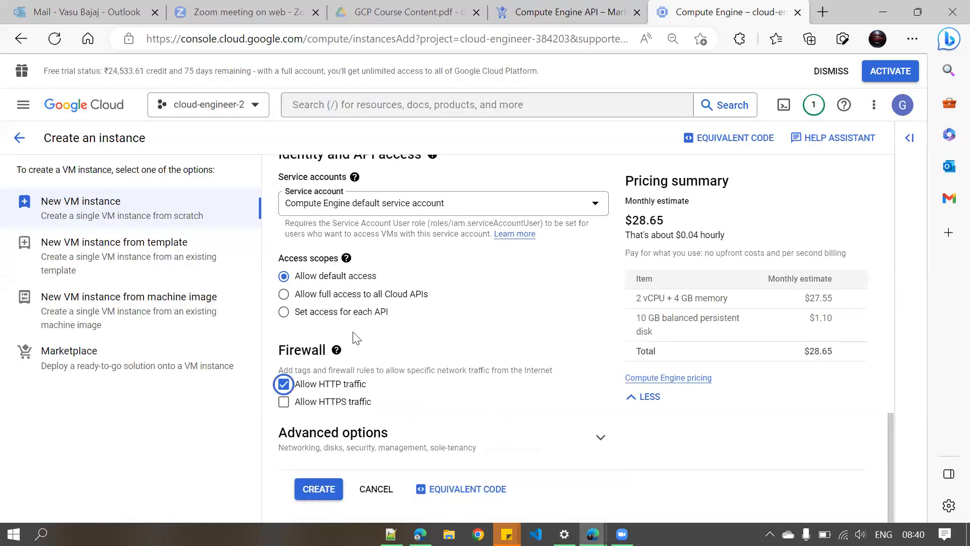
pyautogui.click(319, 489)
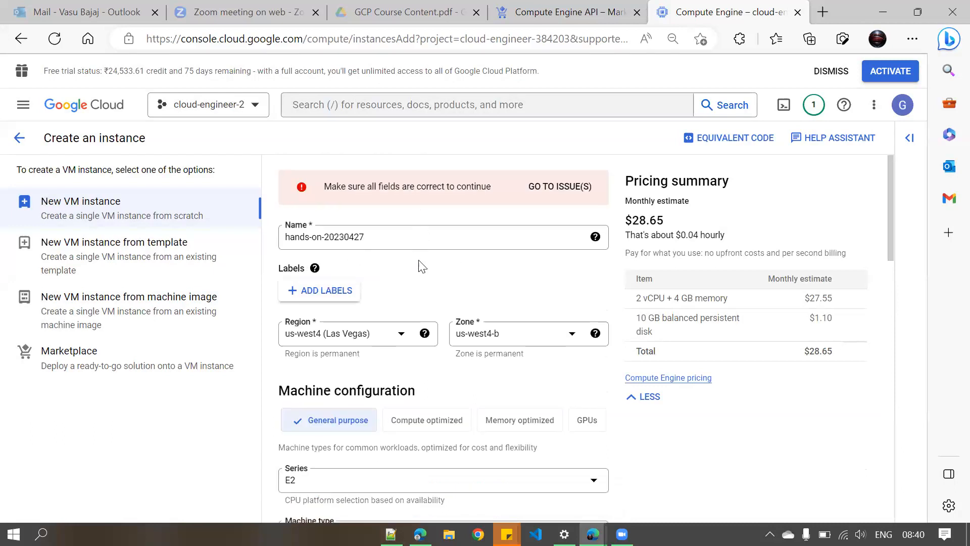
# - Expand the advanced options and look through the instance form's sections for the field that needs correcting
pyautogui.scroll(-20, 413, 320)
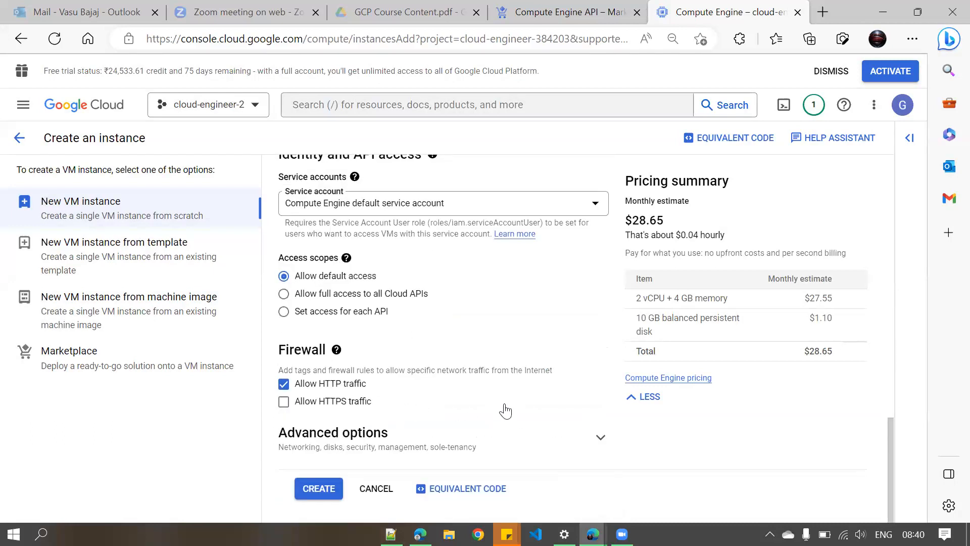
pyautogui.scroll(12, 505, 409)
pyautogui.scroll(-12, 508, 407)
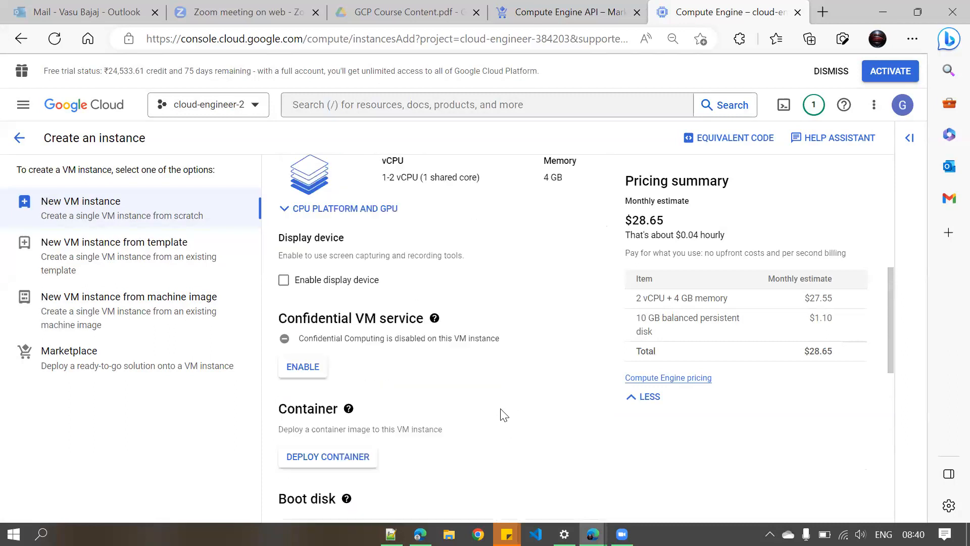
pyautogui.click(598, 435)
pyautogui.scroll(-5, 539, 371)
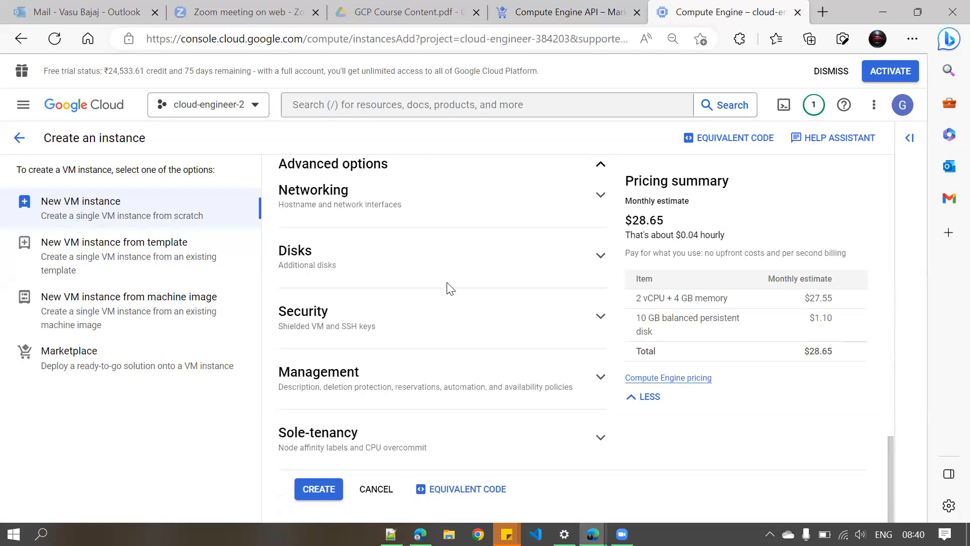
pyautogui.scroll(8, 446, 301)
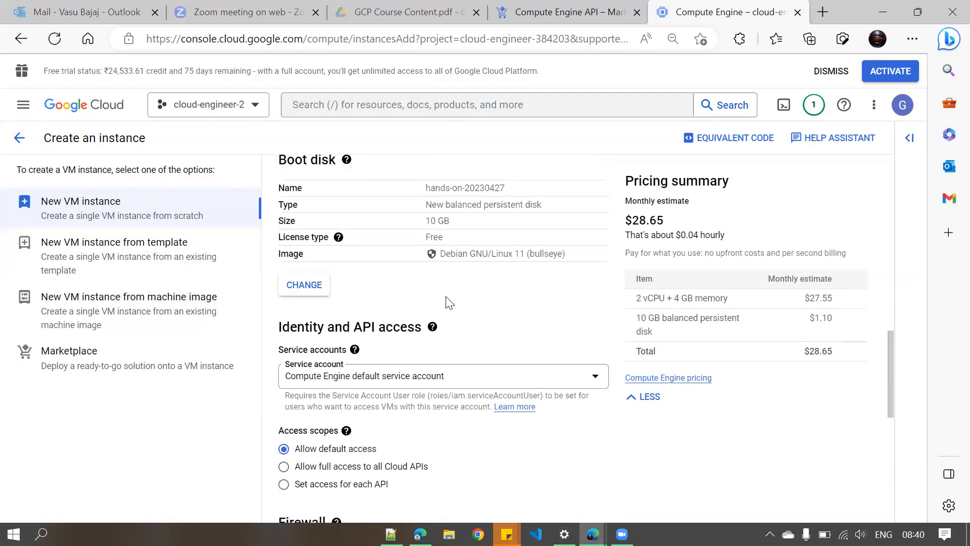
pyautogui.scroll(8, 446, 301)
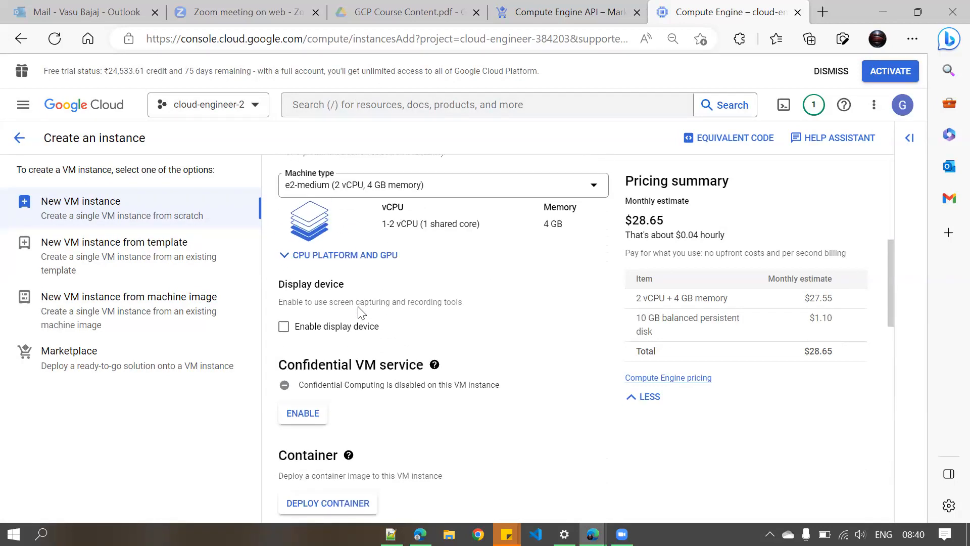
pyautogui.scroll(5, 399, 222)
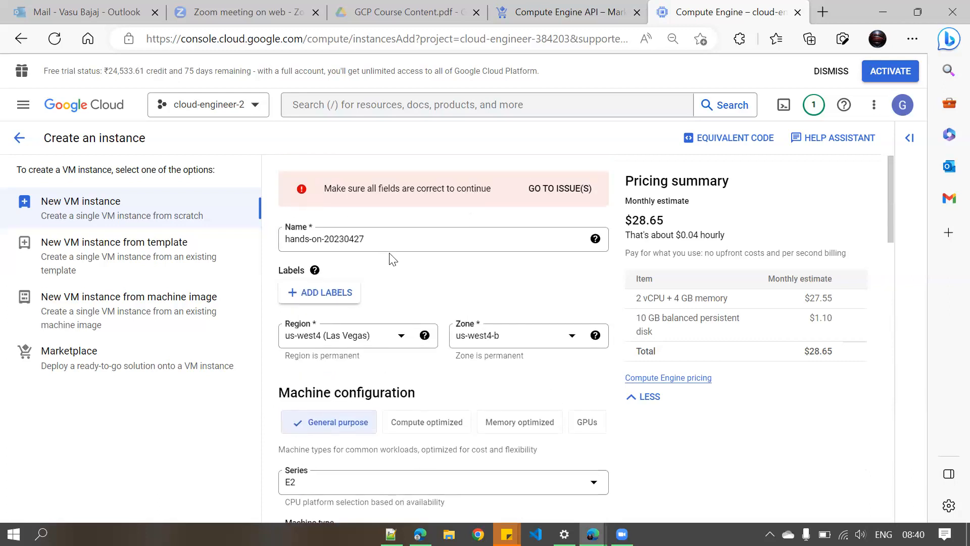
# - Go to the flagged issue and inspect the On host maintenance options, keeping Terminate VM instance
pyautogui.click(577, 199)
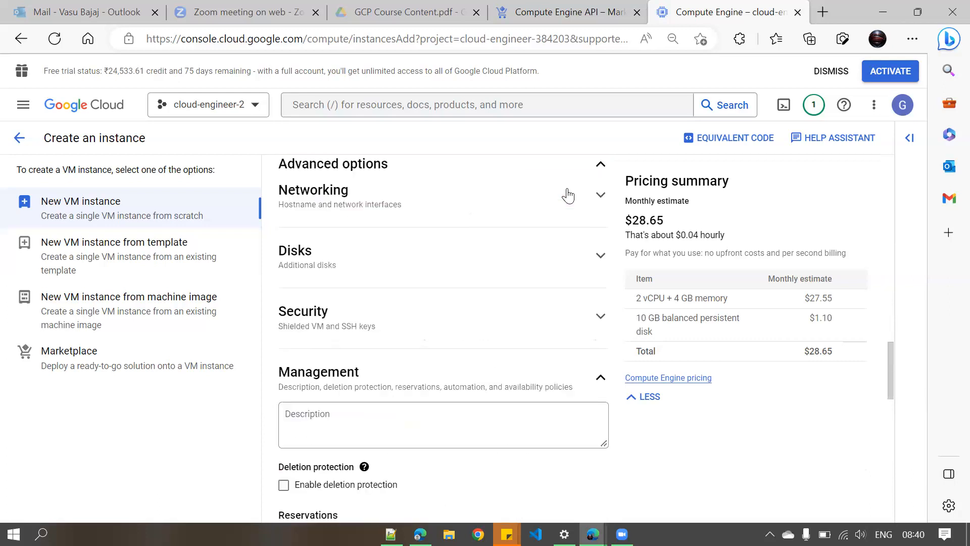
pyautogui.scroll(-5, 554, 243)
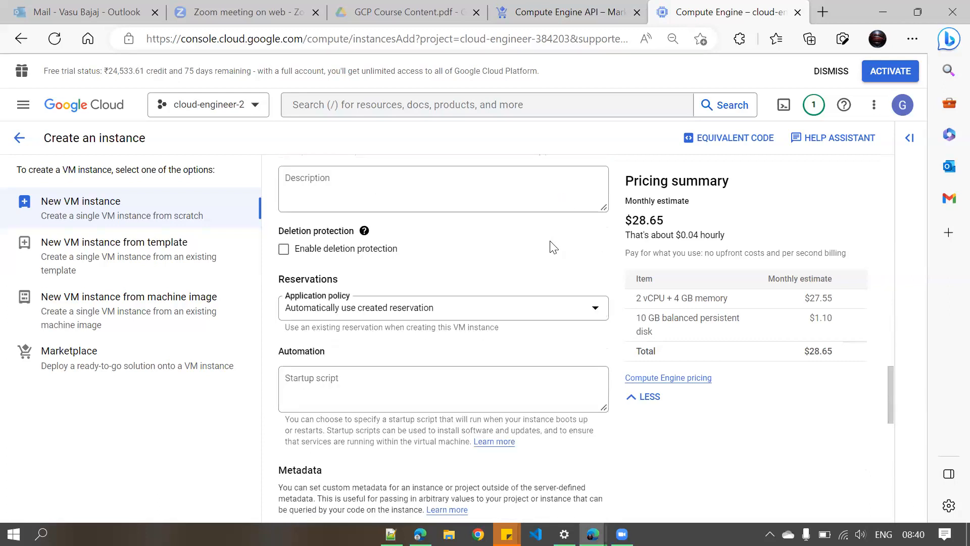
pyautogui.scroll(-6, 550, 240)
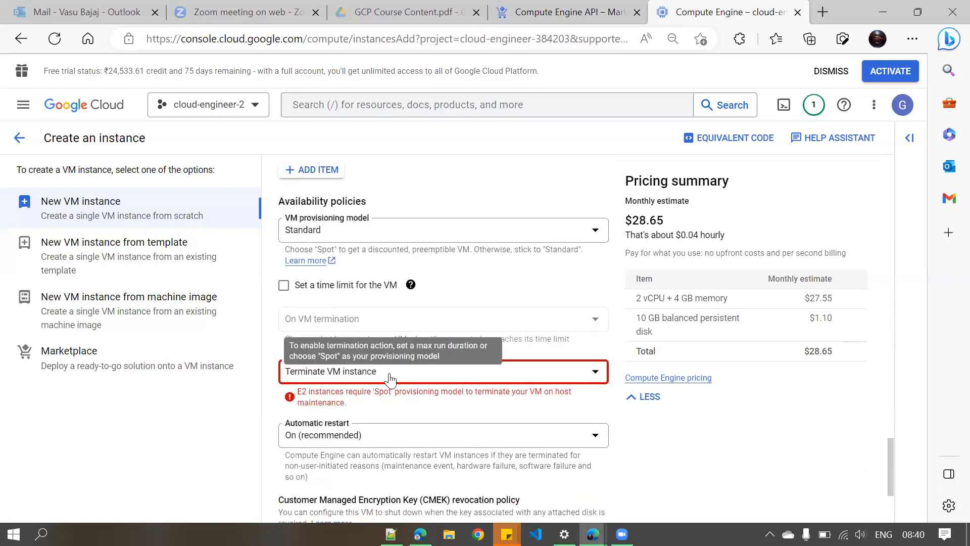
pyautogui.click(392, 374)
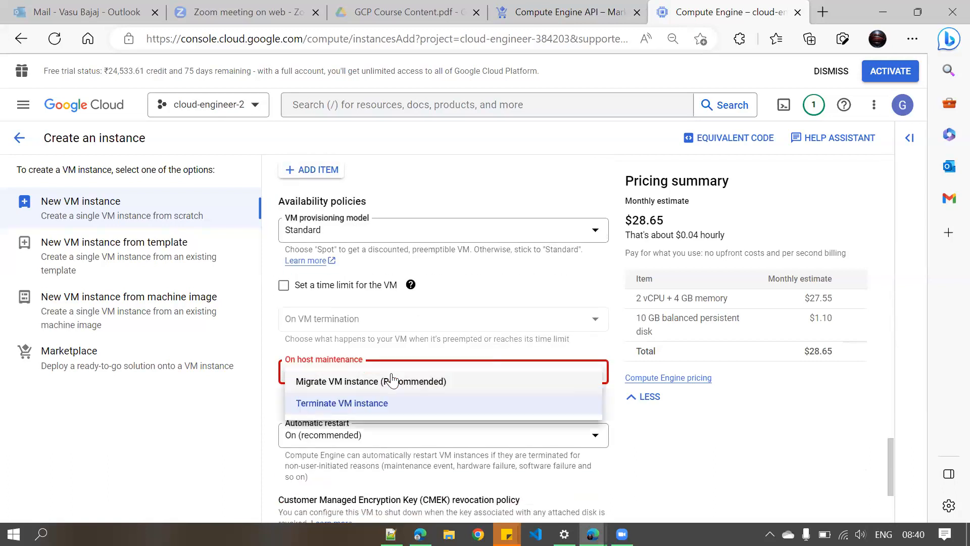
pyautogui.click(383, 407)
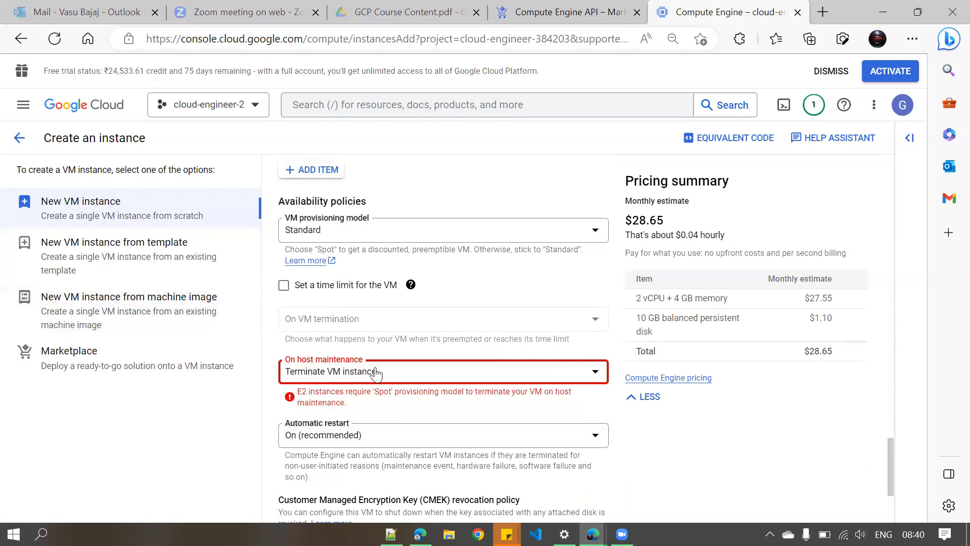
pyautogui.moveTo(286, 359); pyautogui.dragTo(365, 367)
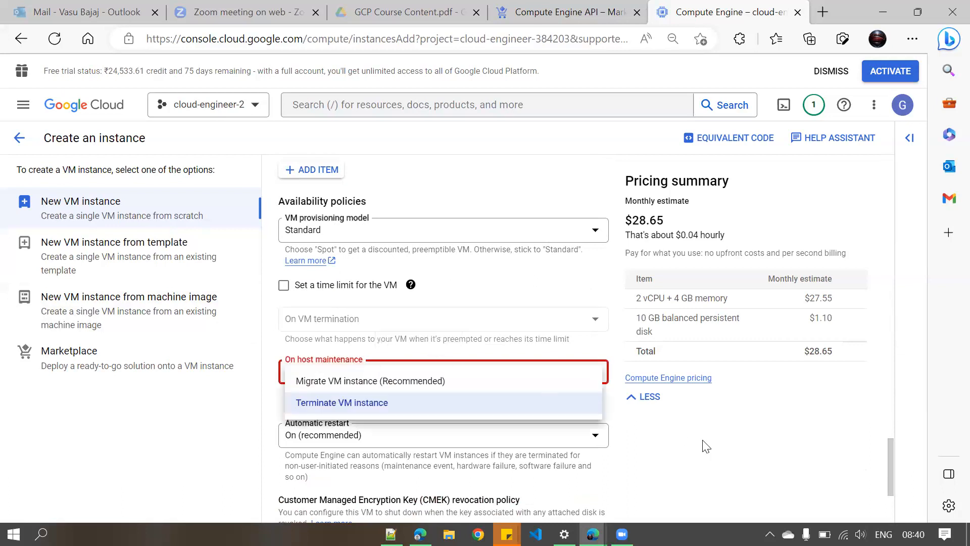
pyautogui.click(540, 396)
# - Try Shut down as the CMEK revocation policy, set it back to Do nothing and resubmit the instance
pyautogui.scroll(-3, 540, 399)
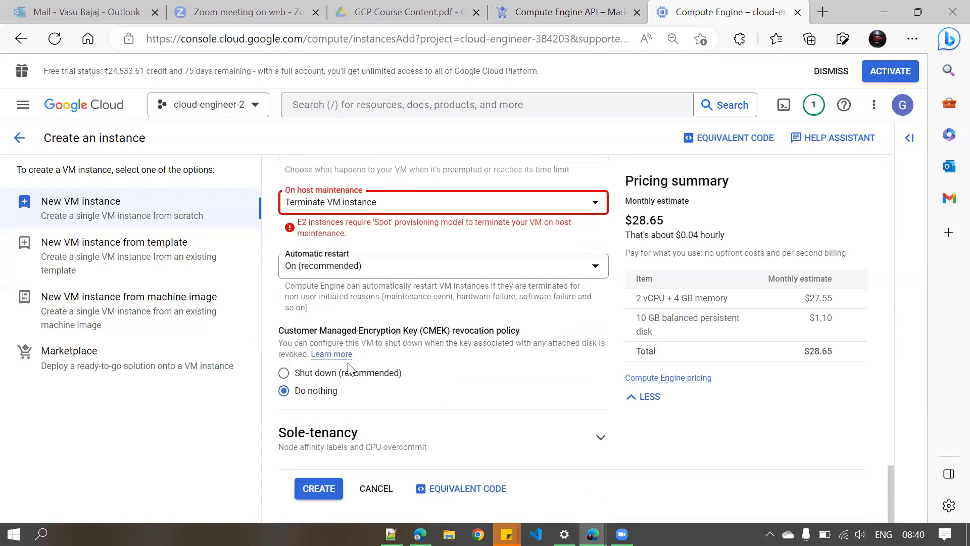
pyautogui.click(284, 373)
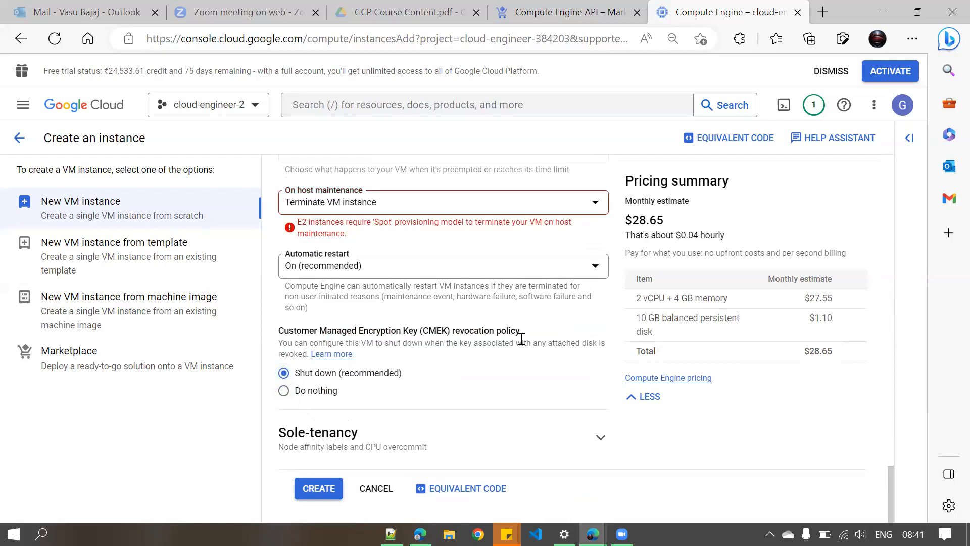
pyautogui.moveTo(521, 335); pyautogui.dragTo(329, 332)
pyautogui.click(283, 390)
pyautogui.click(319, 488)
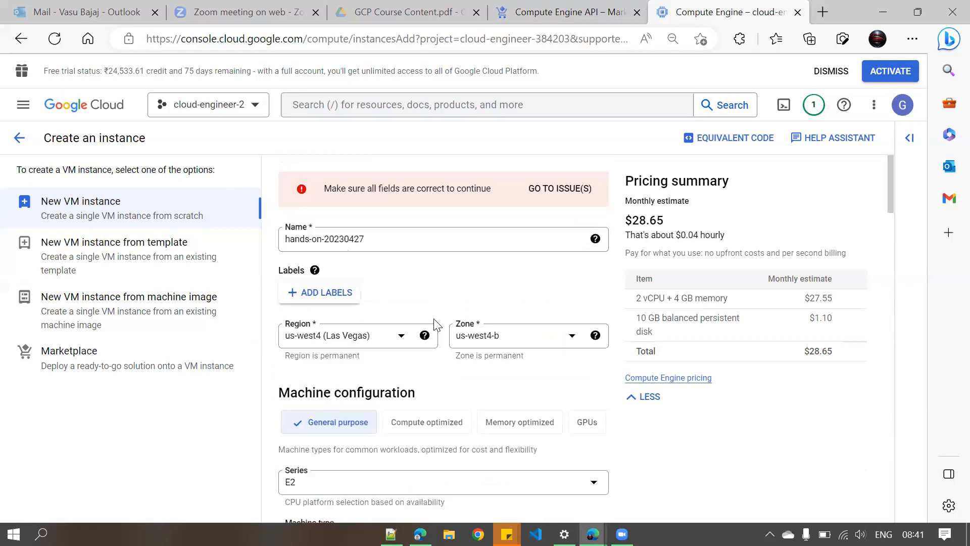
# - Set On host maintenance to Migrate VM instance (Recommended) at the flagged issue and create the instance
pyautogui.click(545, 189)
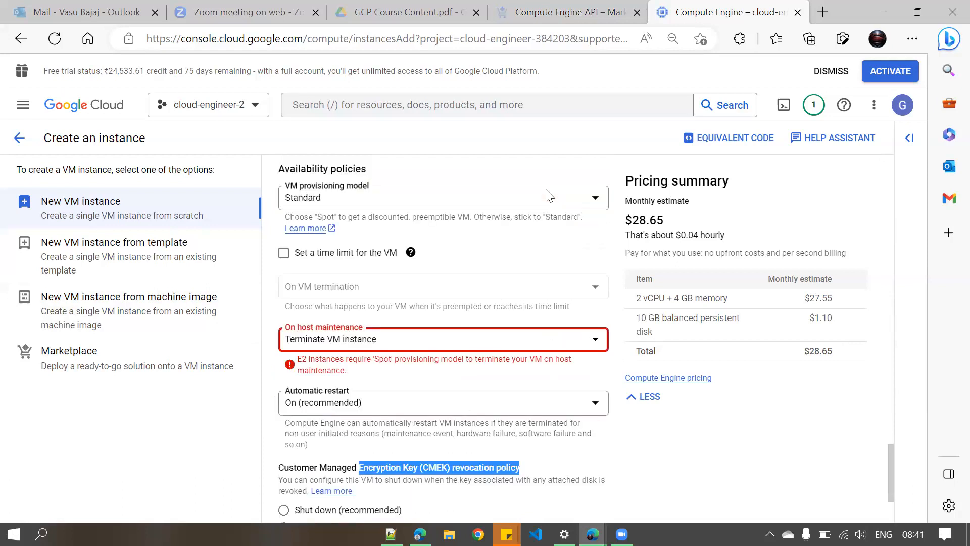
pyautogui.click(448, 338)
pyautogui.click(394, 350)
pyautogui.scroll(-3, 363, 404)
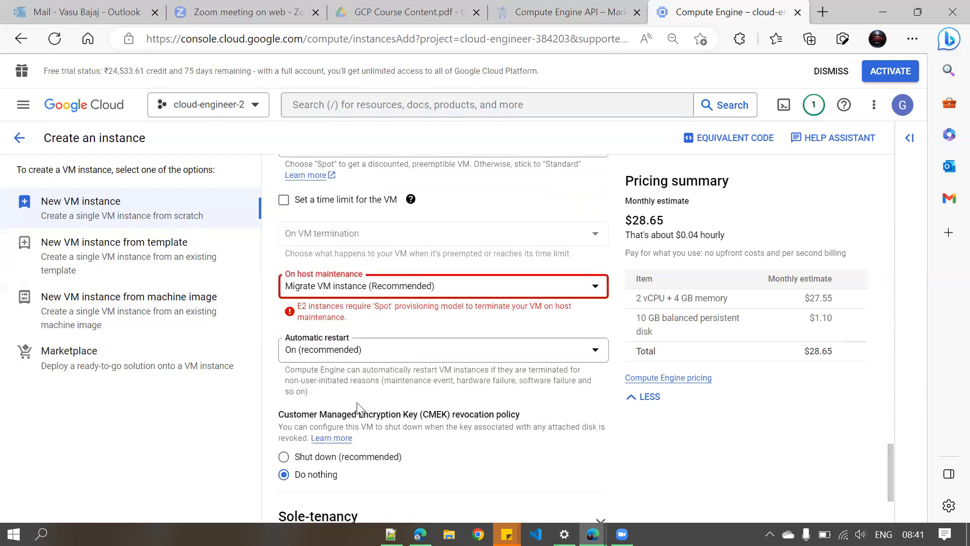
pyautogui.click(316, 488)
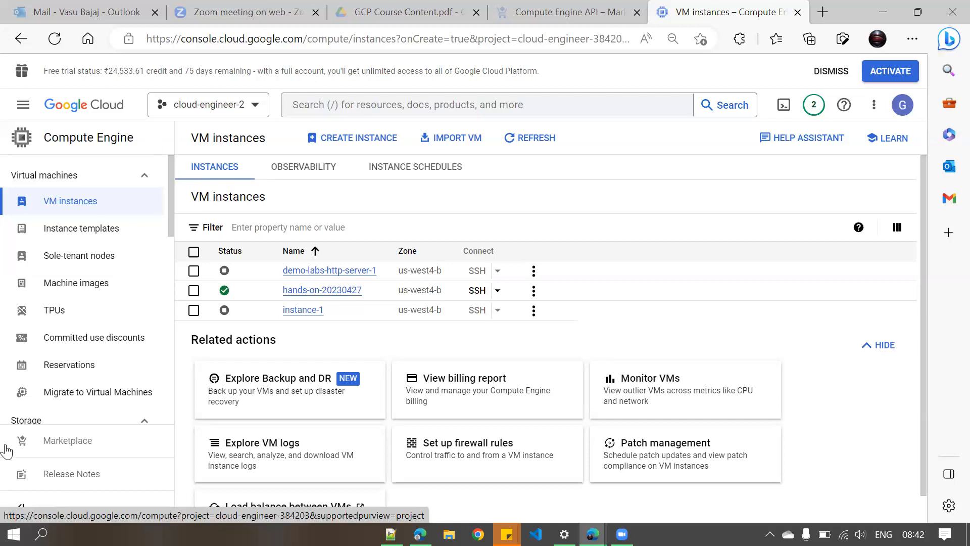
# - Open the details of instance hands-on-20230427 and review its basic information, machine configuration and networking
pyautogui.click(314, 294)
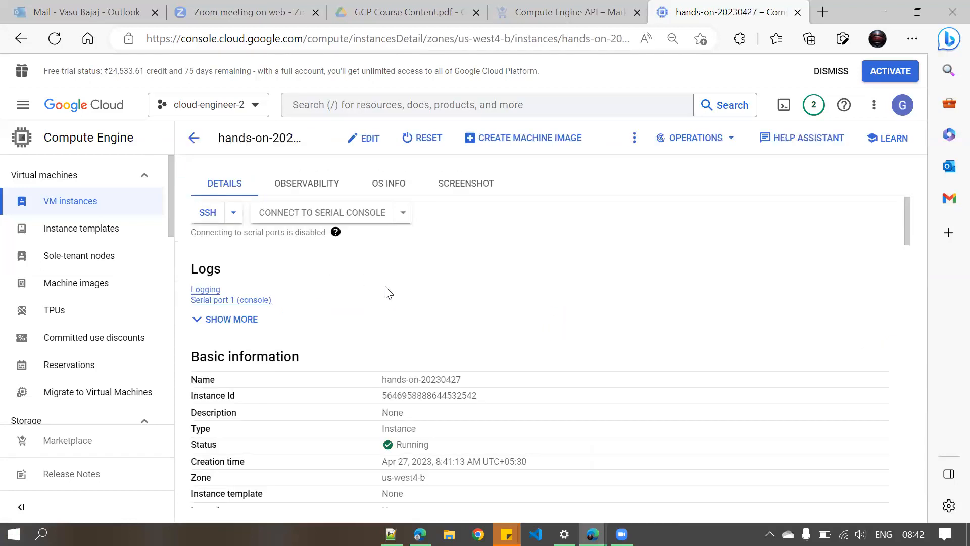
pyautogui.scroll(-4, 438, 273)
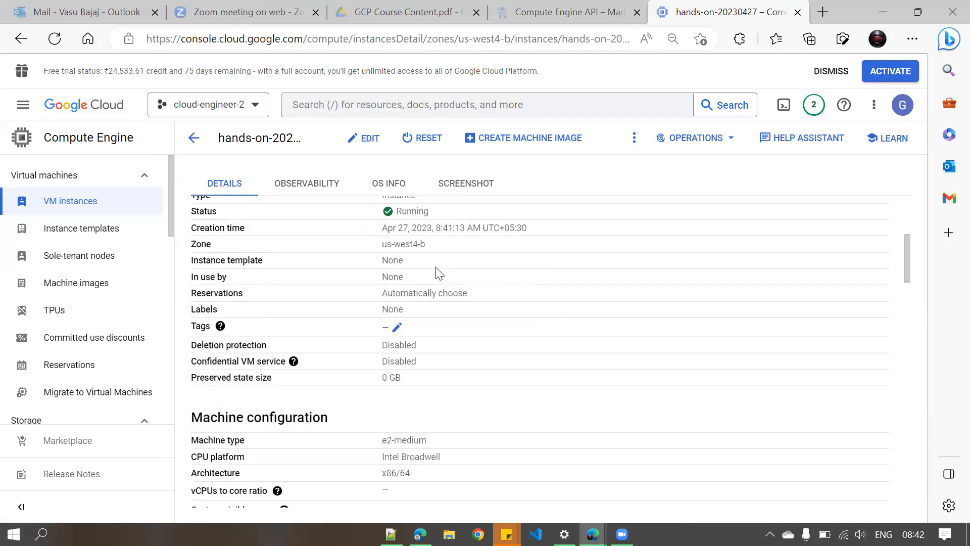
pyautogui.scroll(1, 438, 273)
pyautogui.scroll(-15, 438, 273)
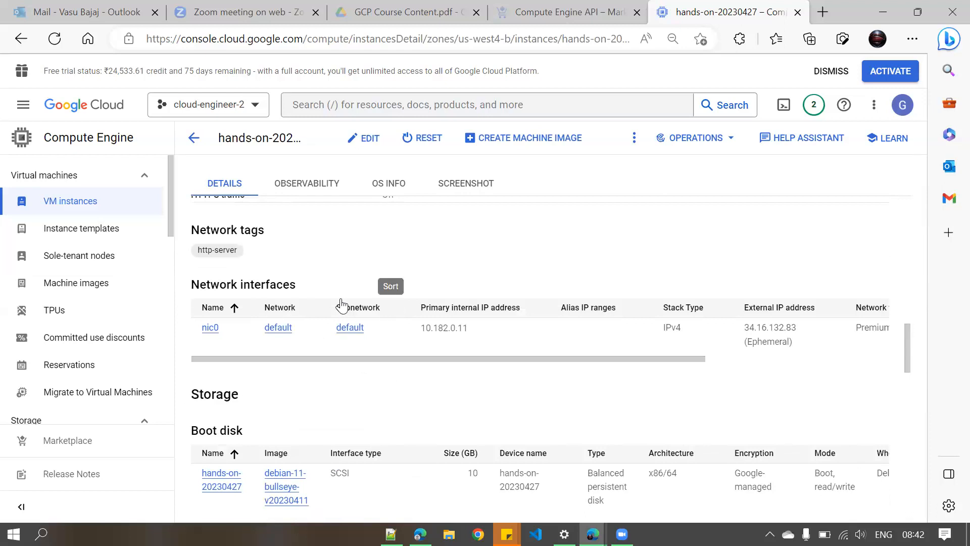
# - Examine the network and primary internal IP address in the instance's network interfaces table
pyautogui.doubleClick(275, 312)
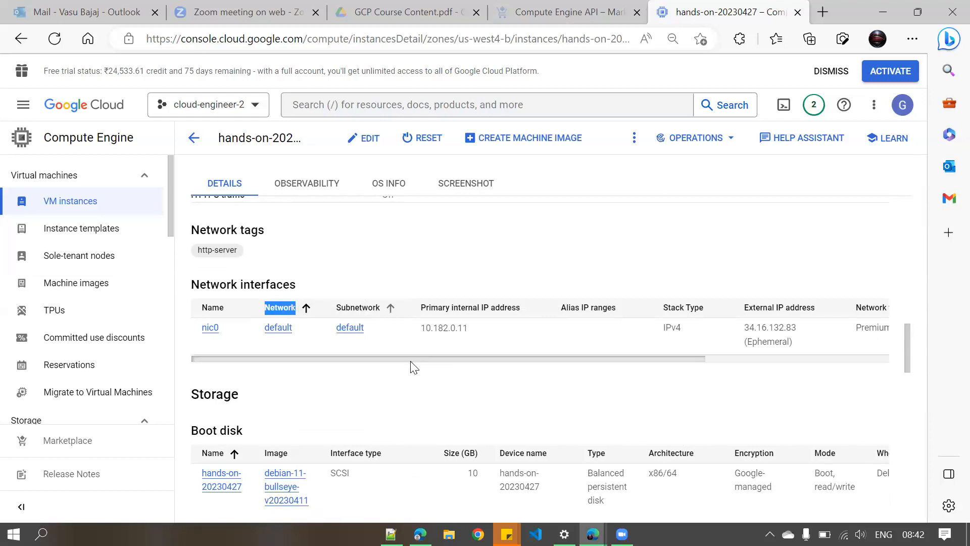
pyautogui.moveTo(411, 364); pyautogui.dragTo(481, 360)
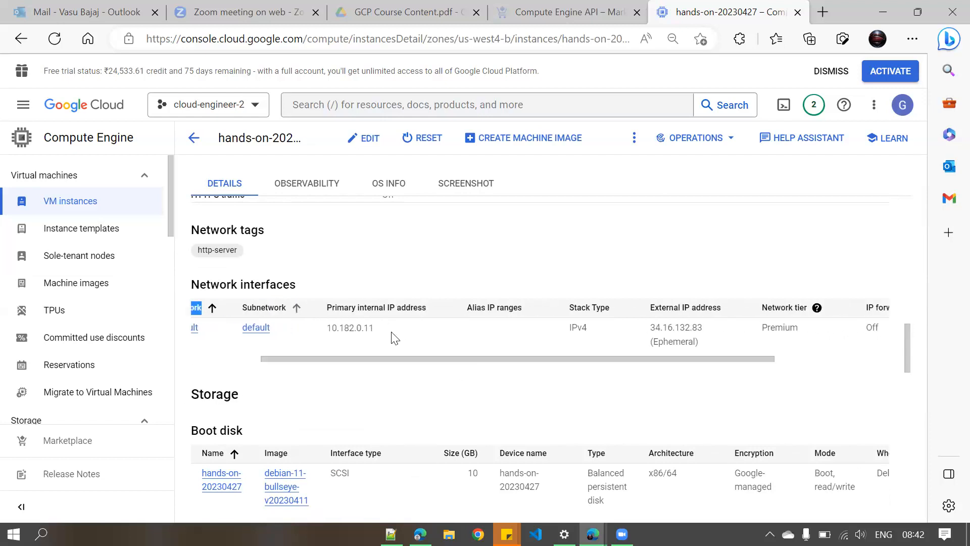
pyautogui.moveTo(376, 328); pyautogui.dragTo(326, 343)
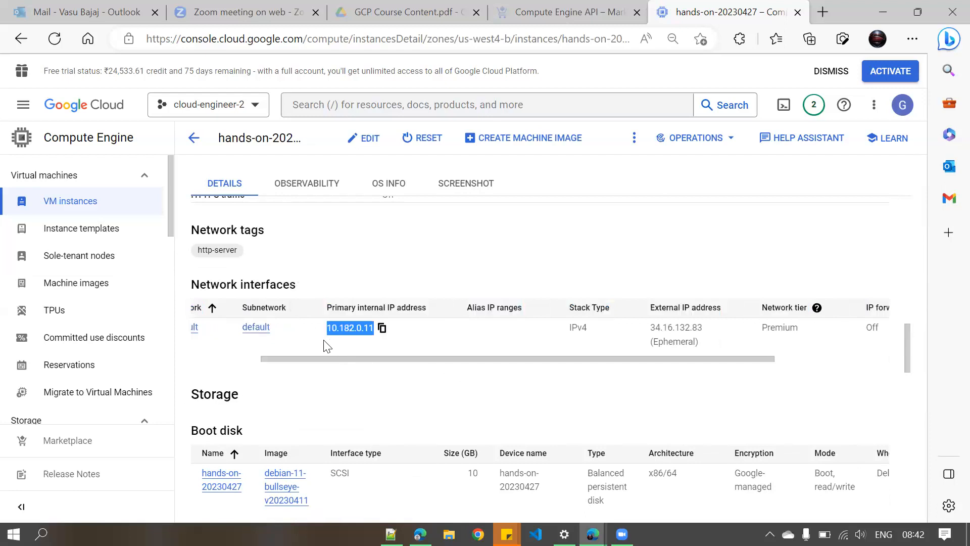
pyautogui.click(360, 395)
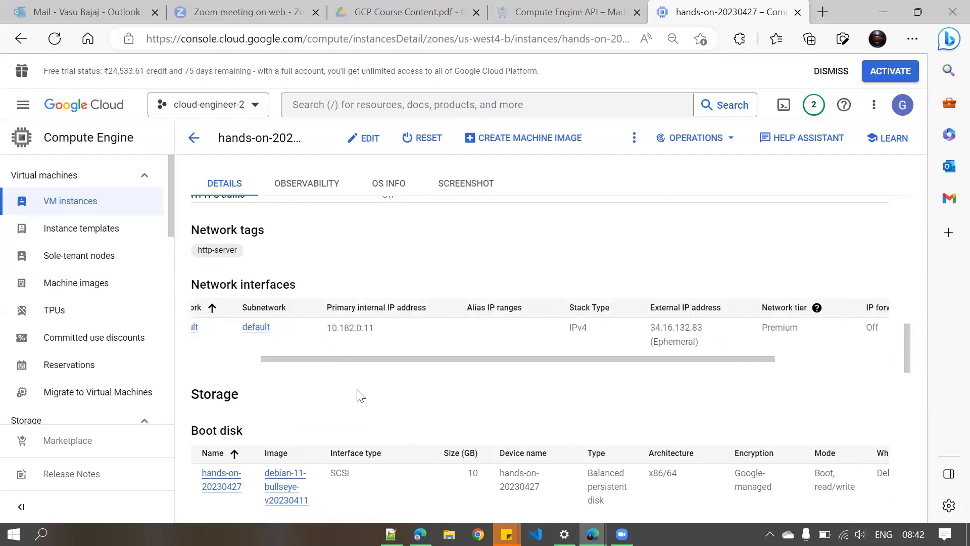
pyautogui.moveTo(328, 329); pyautogui.dragTo(378, 327)
pyautogui.click(368, 416)
# - Copy the instance's external IP address 34.16.132.83 and open it in a new browser tab
pyautogui.moveTo(327, 358); pyautogui.dragTo(348, 357)
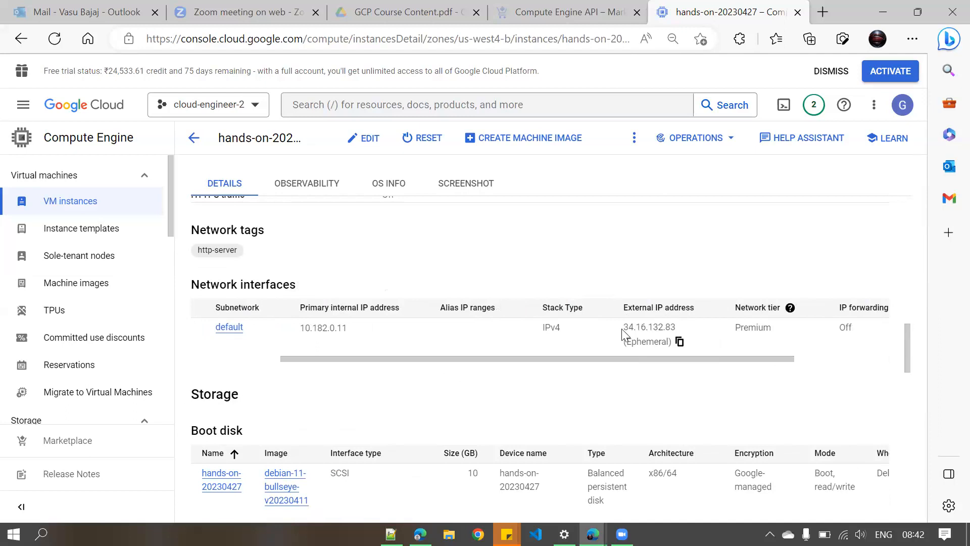
pyautogui.moveTo(622, 329); pyautogui.dragTo(682, 331)
pyautogui.hotkey('ctrl', 'c')
pyautogui.hotkey('ctrl', 't')
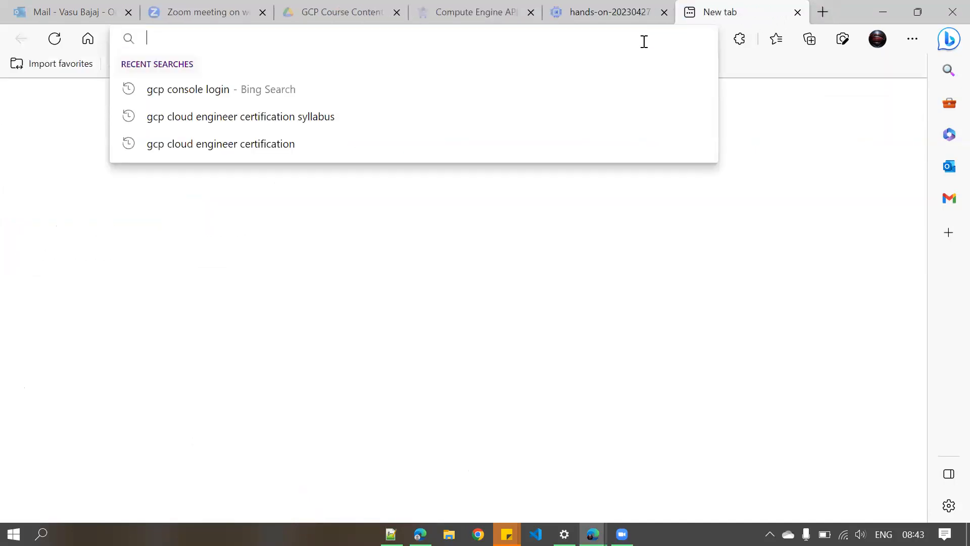
pyautogui.hotkey('ctrl', 'v')
pyautogui.press('Return')
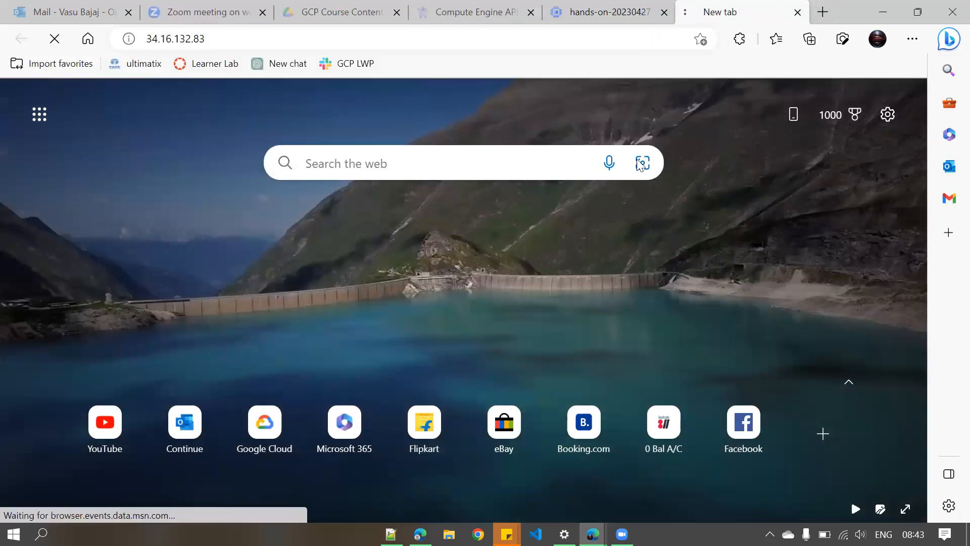
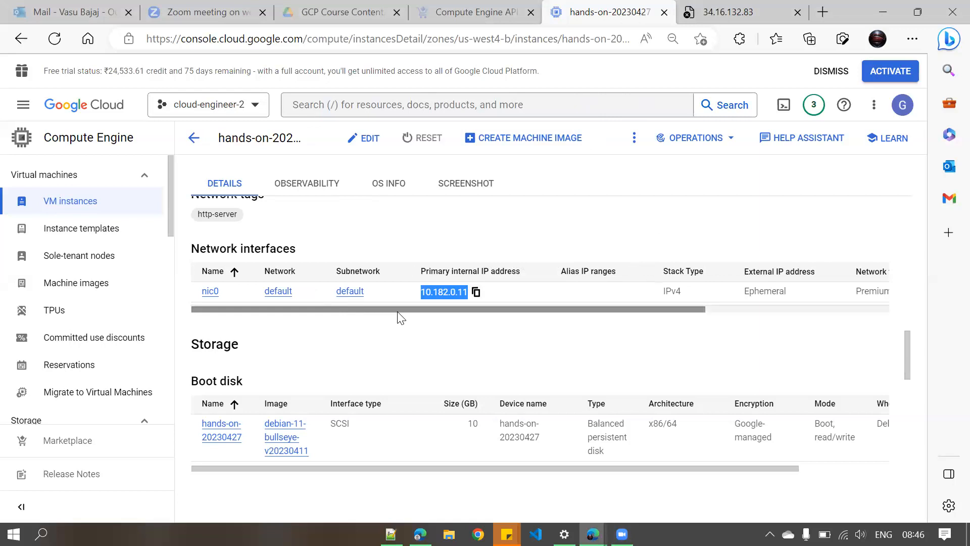
# - Check the external IP address entry of network interface nic0 in the instance details
pyautogui.moveTo(606, 309); pyautogui.dragTo(682, 303)
pyautogui.moveTo(639, 273); pyautogui.dragTo(620, 297)
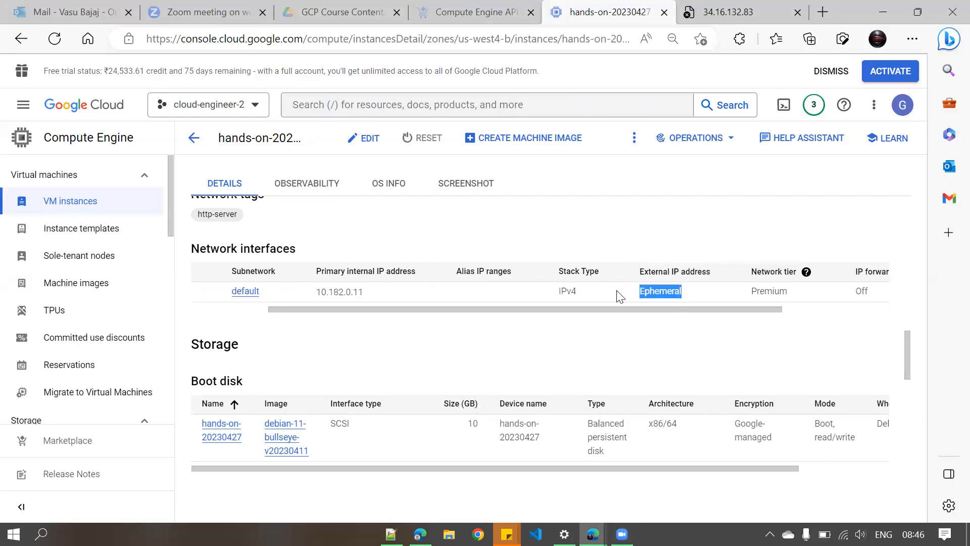
pyautogui.click(594, 339)
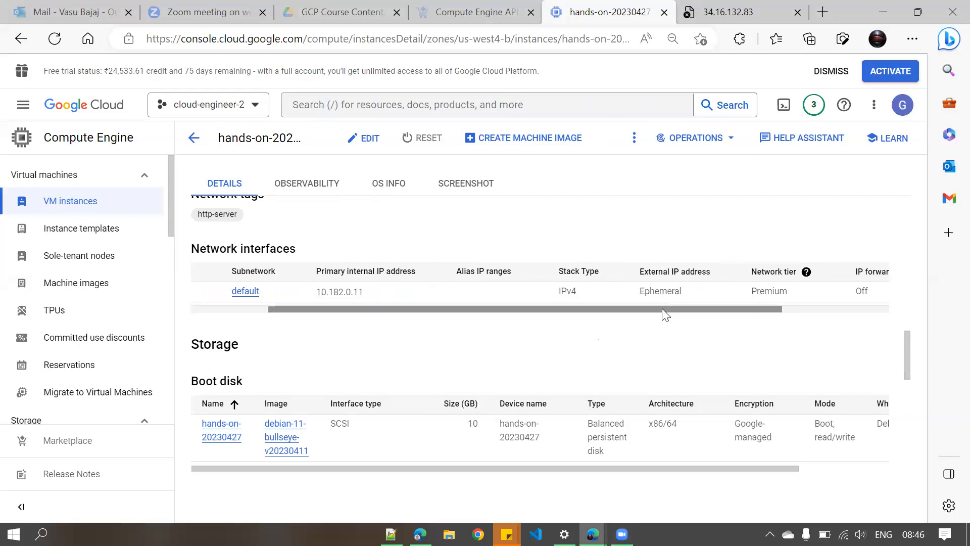
pyautogui.moveTo(655, 310); pyautogui.dragTo(634, 310)
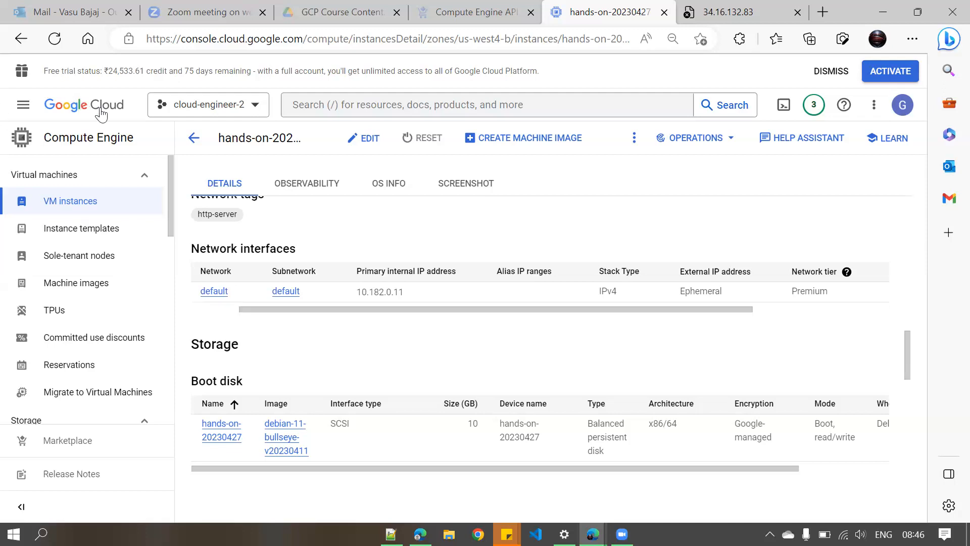
pyautogui.moveTo(543, 313); pyautogui.dragTo(579, 316)
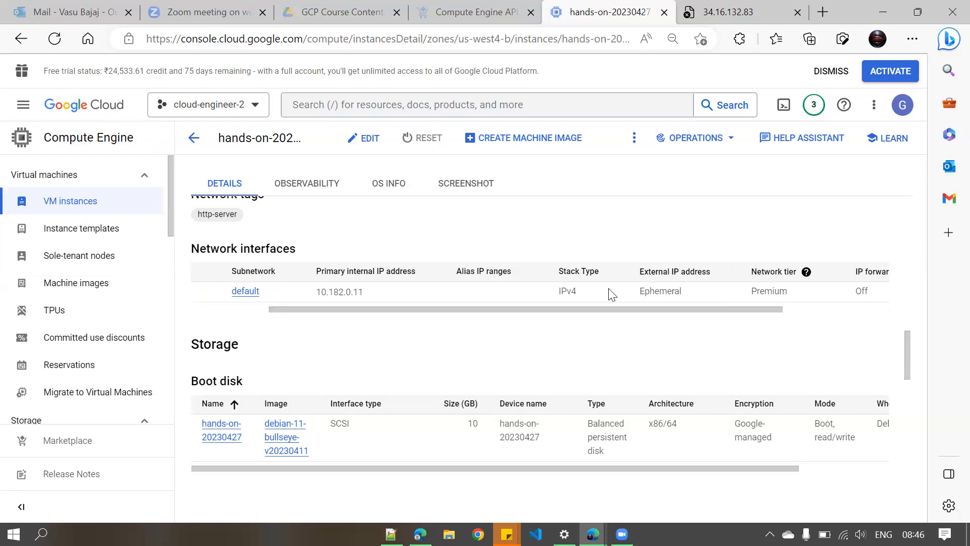
pyautogui.moveTo(638, 293); pyautogui.dragTo(709, 299)
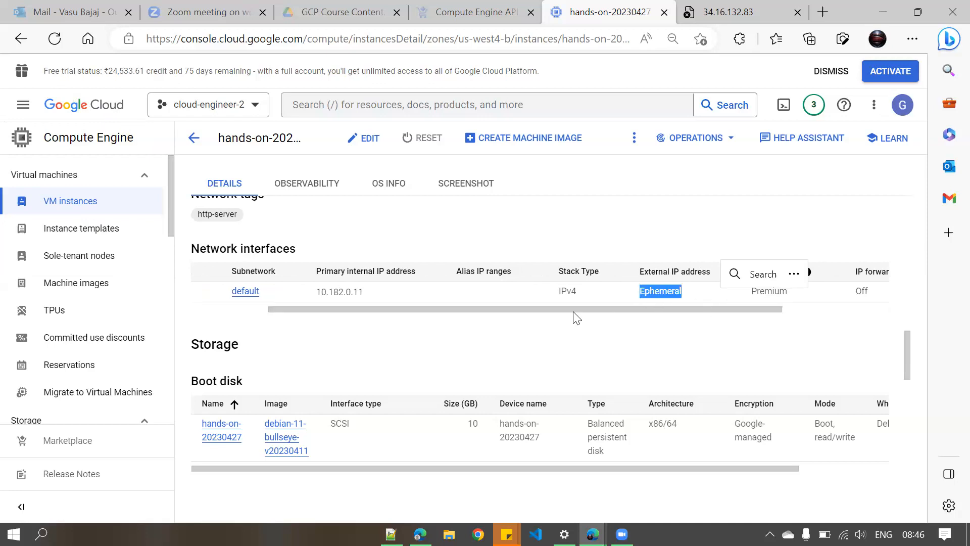
pyautogui.click(552, 343)
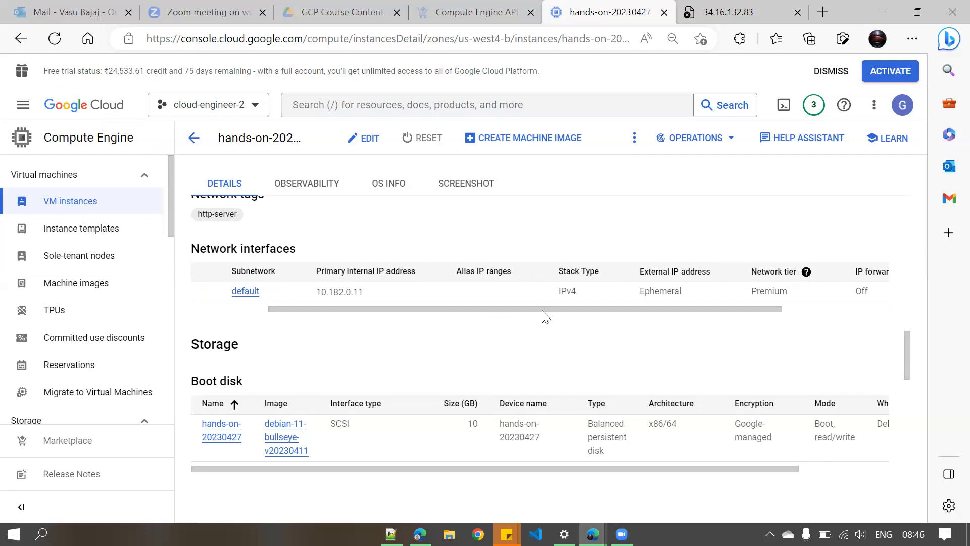
# - Open the Compute Engine disks list and review the type and available actions of disk hands-on-20230427
pyautogui.doubleClick(680, 295)
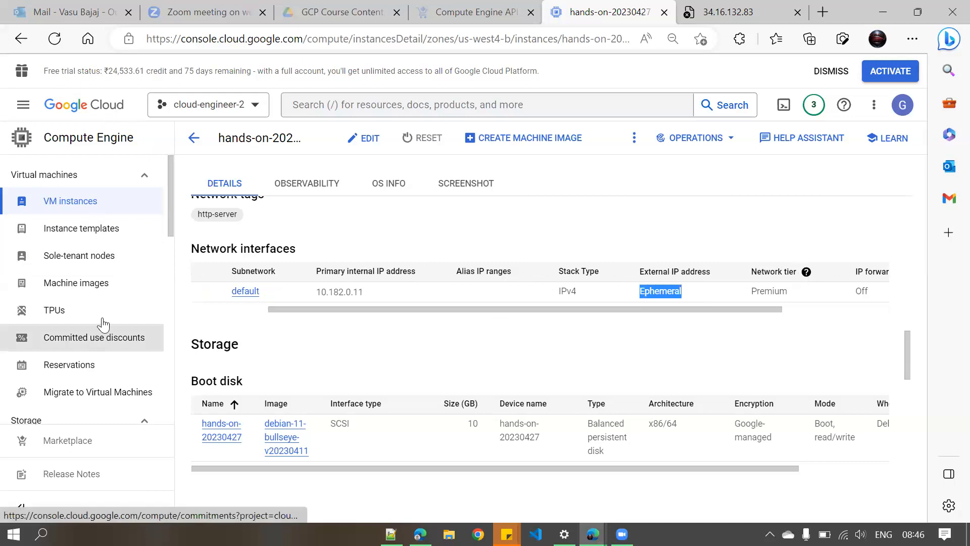
pyautogui.click(144, 180)
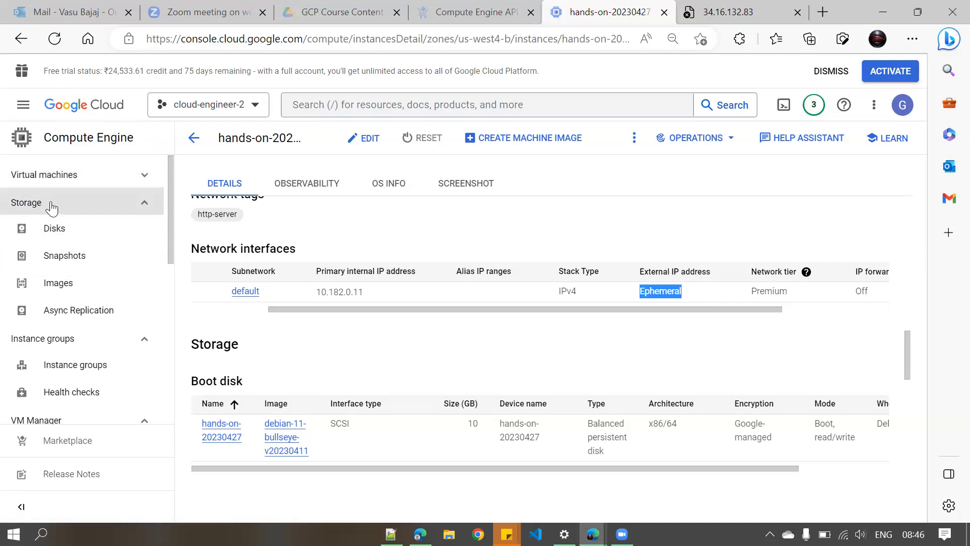
pyautogui.click(79, 240)
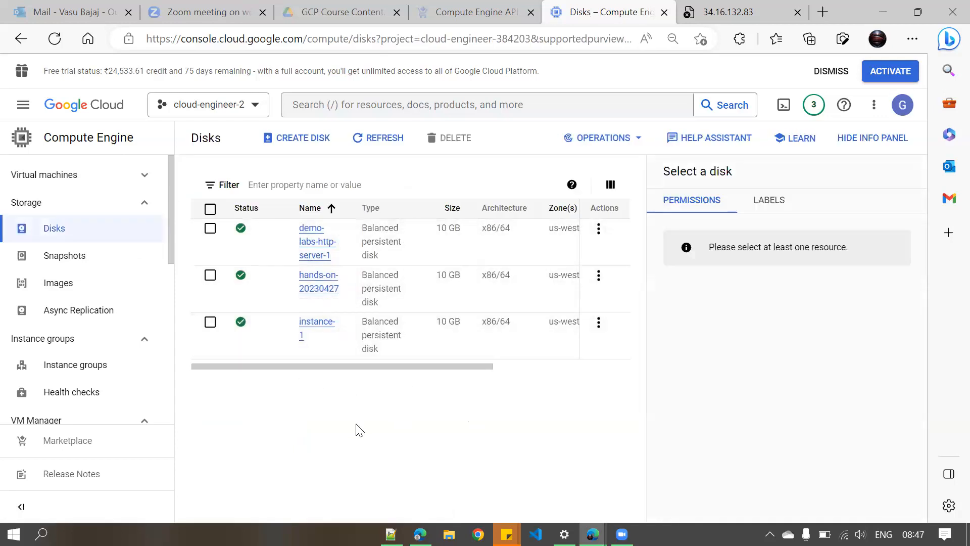
pyautogui.moveTo(389, 305); pyautogui.dragTo(363, 275)
pyautogui.click(339, 453)
pyautogui.moveTo(387, 304); pyautogui.dragTo(368, 276)
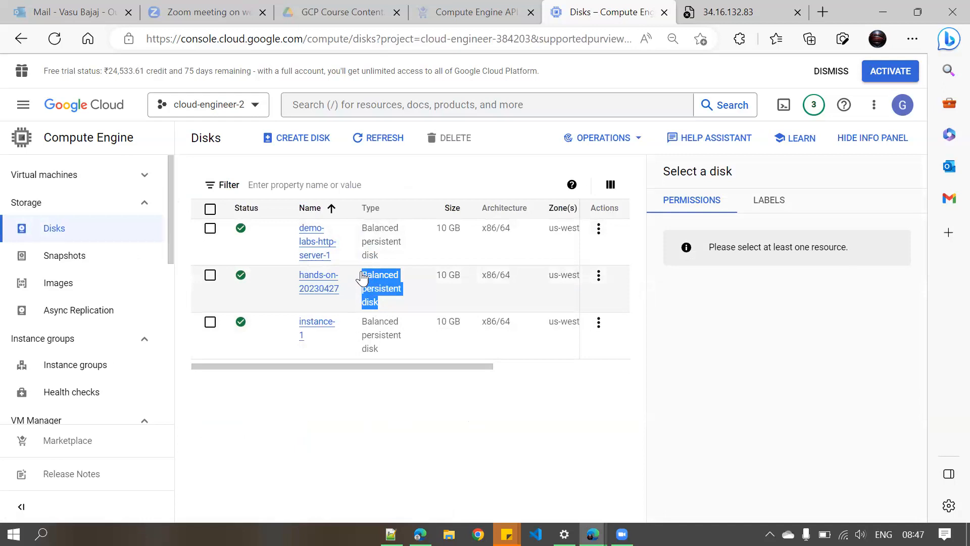
pyautogui.click(262, 456)
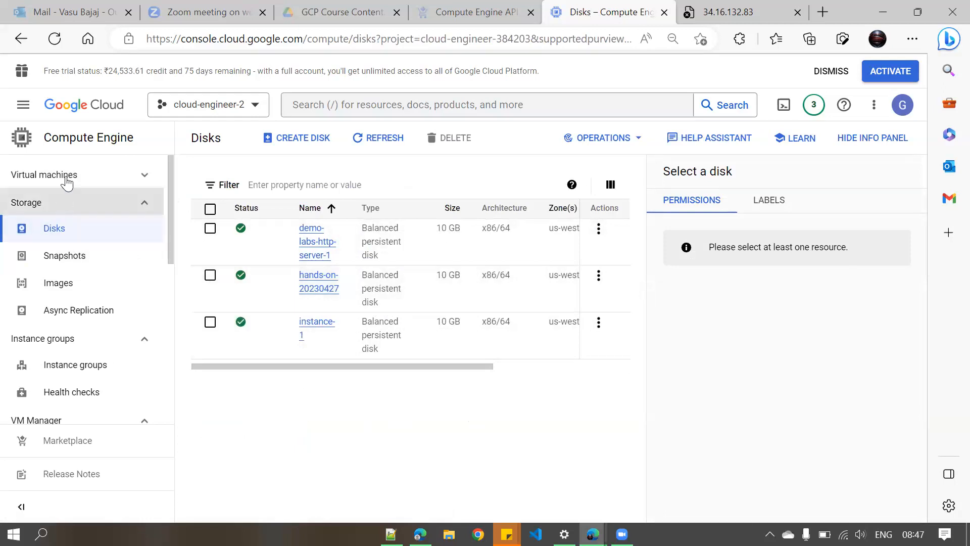
pyautogui.click(599, 276)
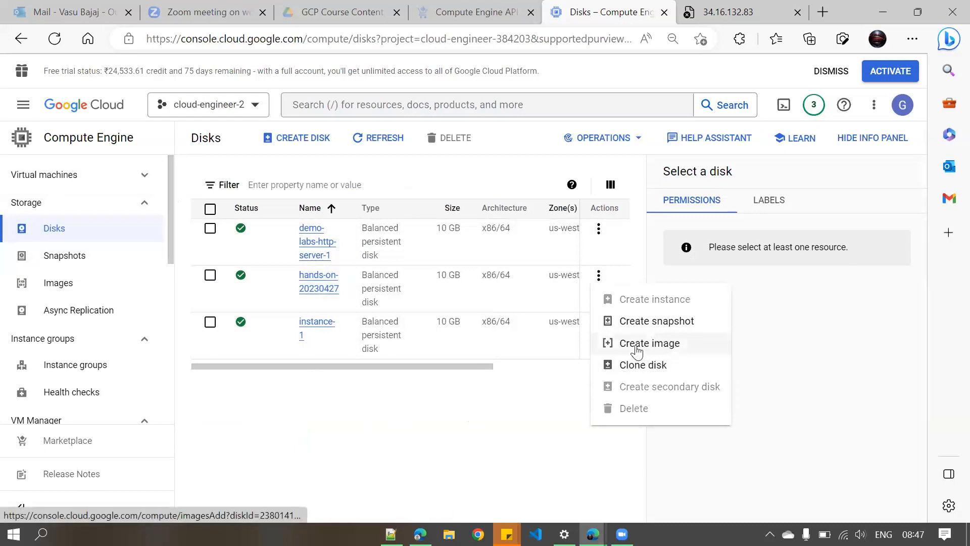
pyautogui.click(277, 434)
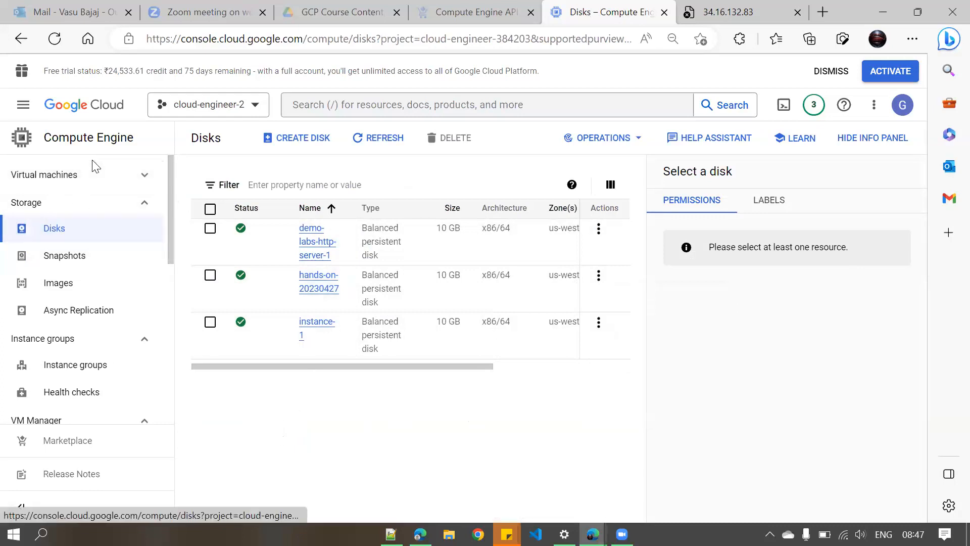
# - Return to the VM instances list and start instance hands-on-20230427
pyautogui.click(91, 177)
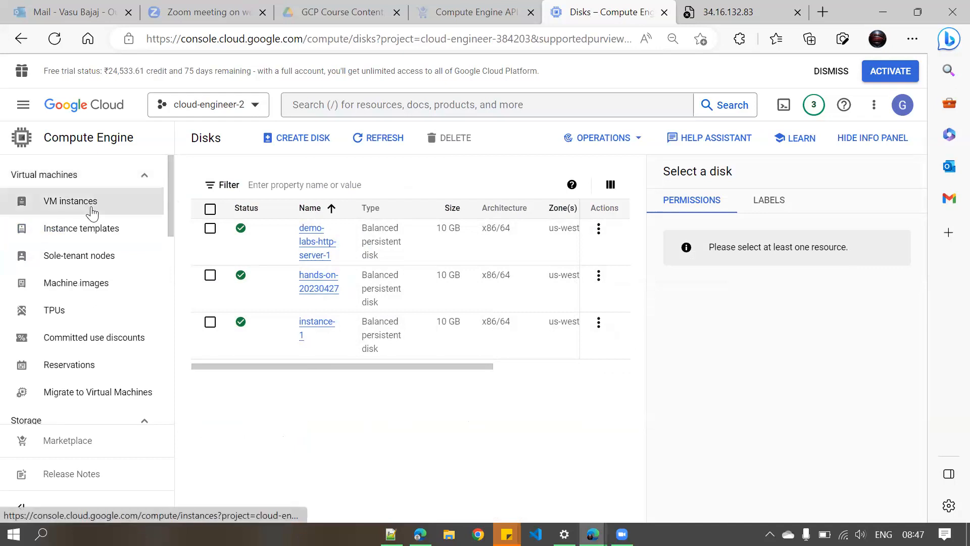
pyautogui.click(92, 211)
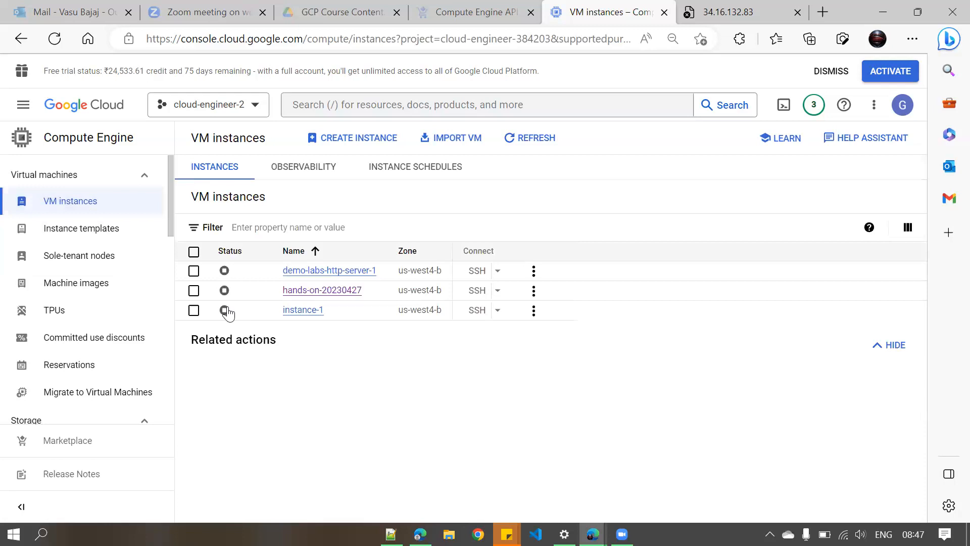
pyautogui.click(194, 291)
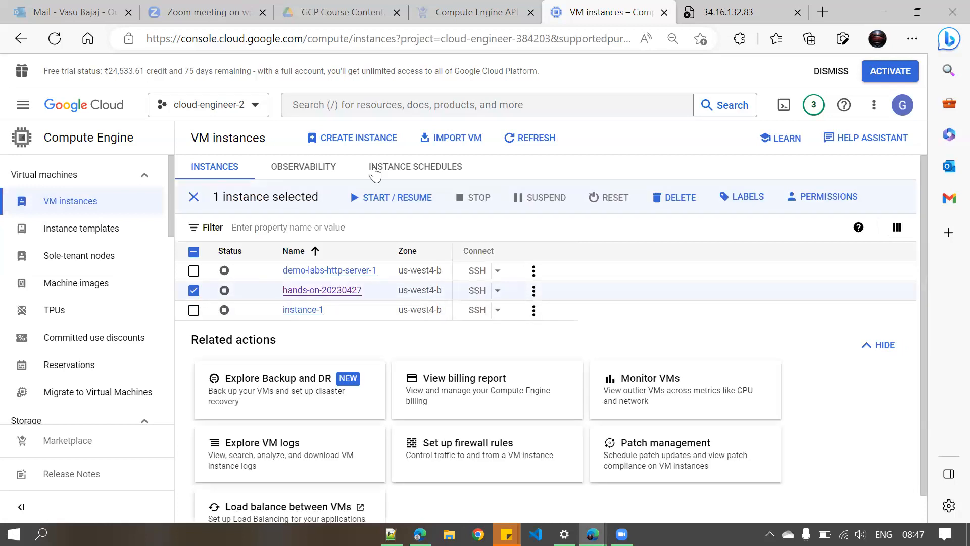
pyautogui.click(422, 196)
pyautogui.click(618, 338)
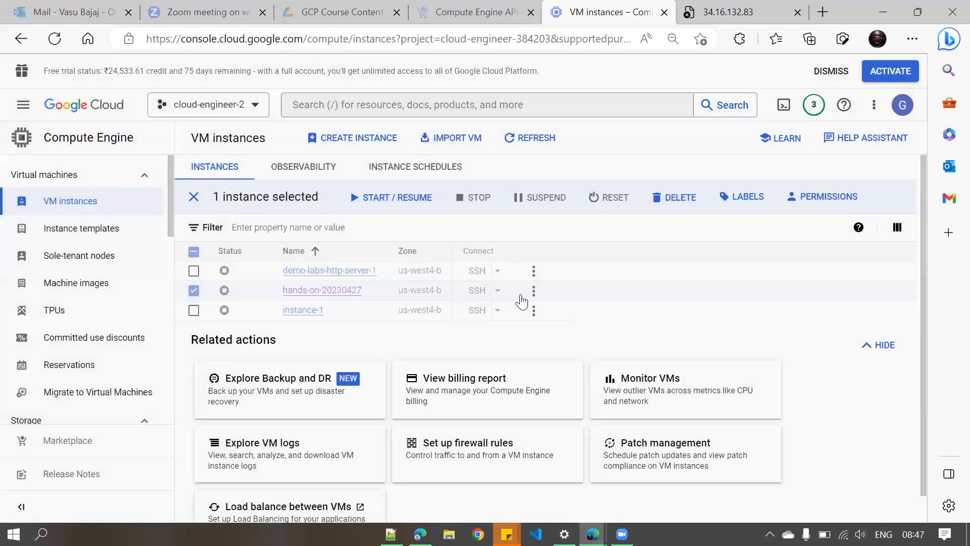
# - Open the details of instance hands-on-20230427 and examine nic0's primary internal and external IP addresses
pyautogui.click(339, 297)
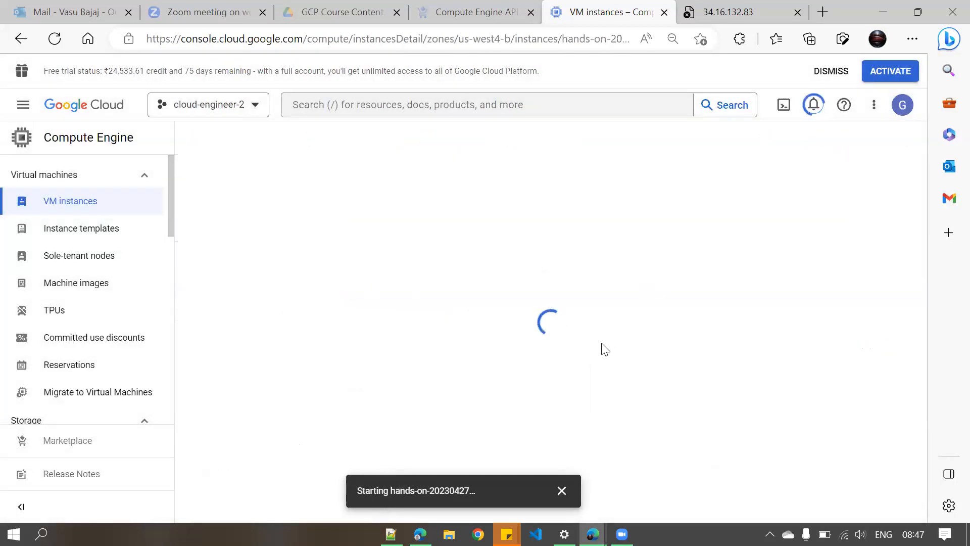
pyautogui.scroll(-15, 604, 348)
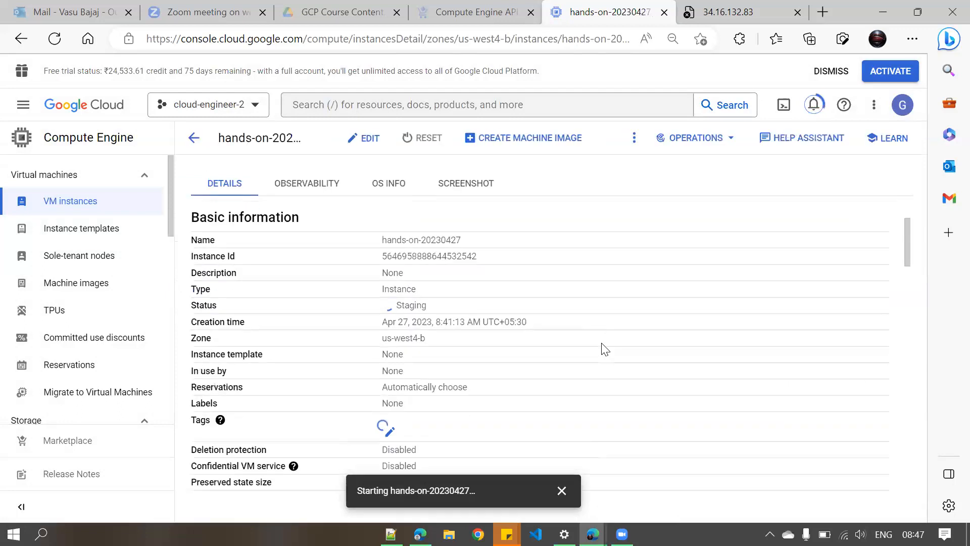
pyautogui.scroll(-4, 605, 348)
pyautogui.moveTo(473, 261); pyautogui.dragTo(484, 284)
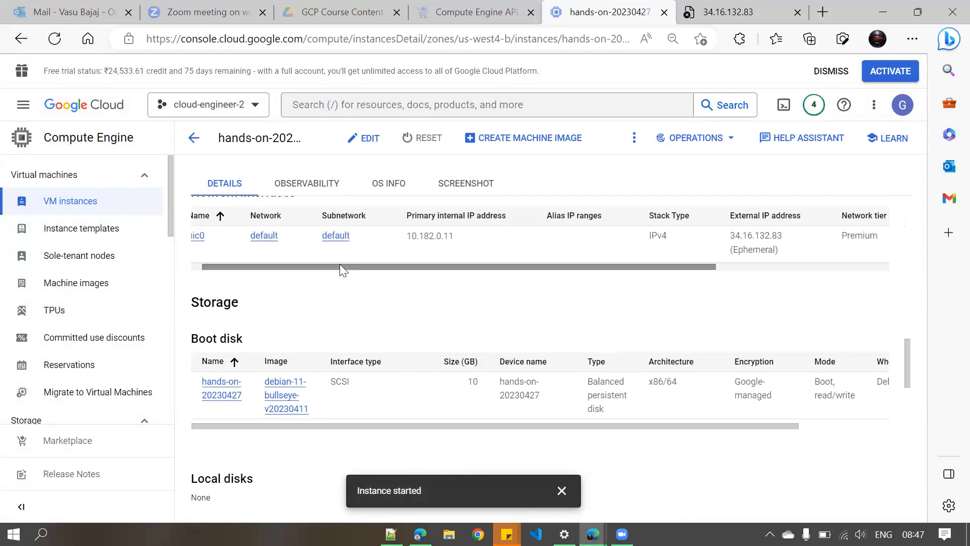
pyautogui.moveTo(339, 264); pyautogui.dragTo(326, 264)
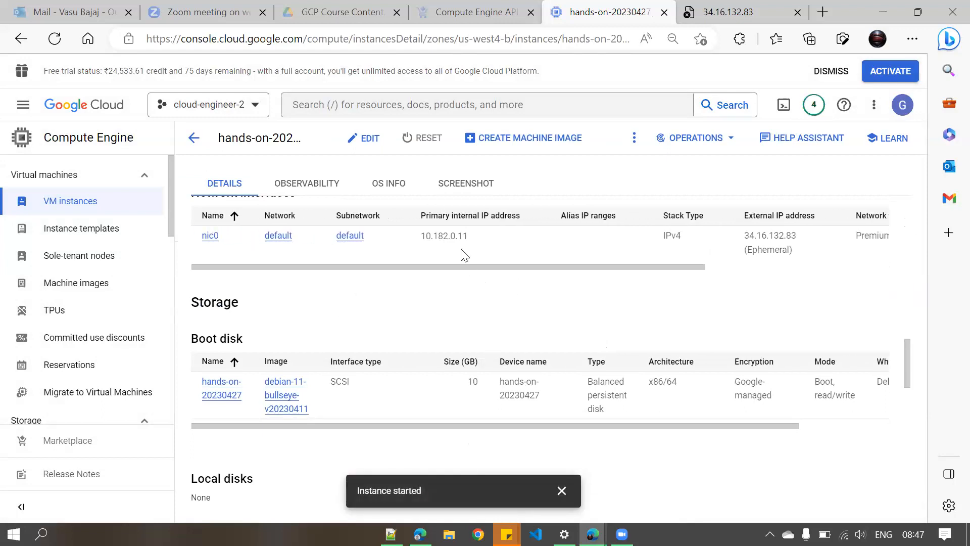
pyautogui.click(476, 237)
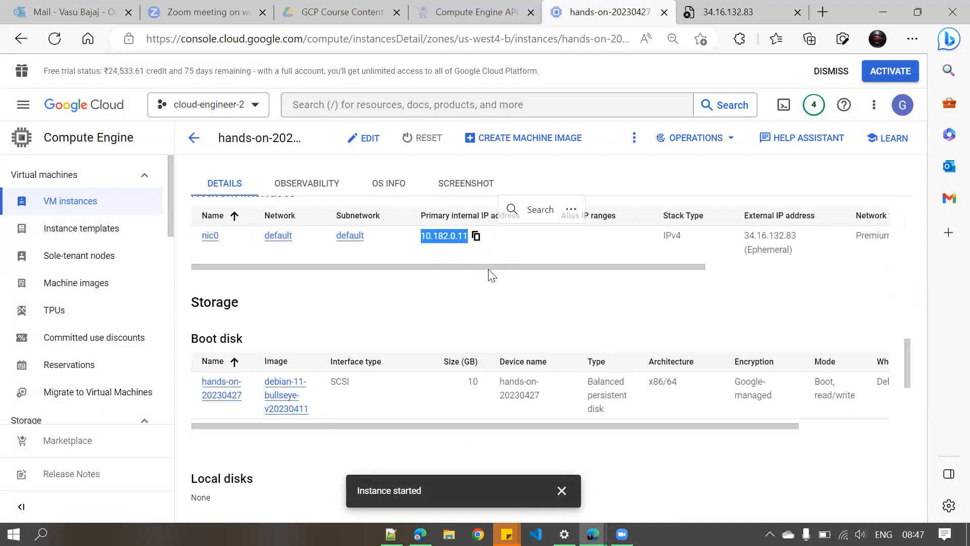
pyautogui.hscroll(3, 500, 273)
pyautogui.moveTo(669, 237); pyautogui.dragTo(718, 238)
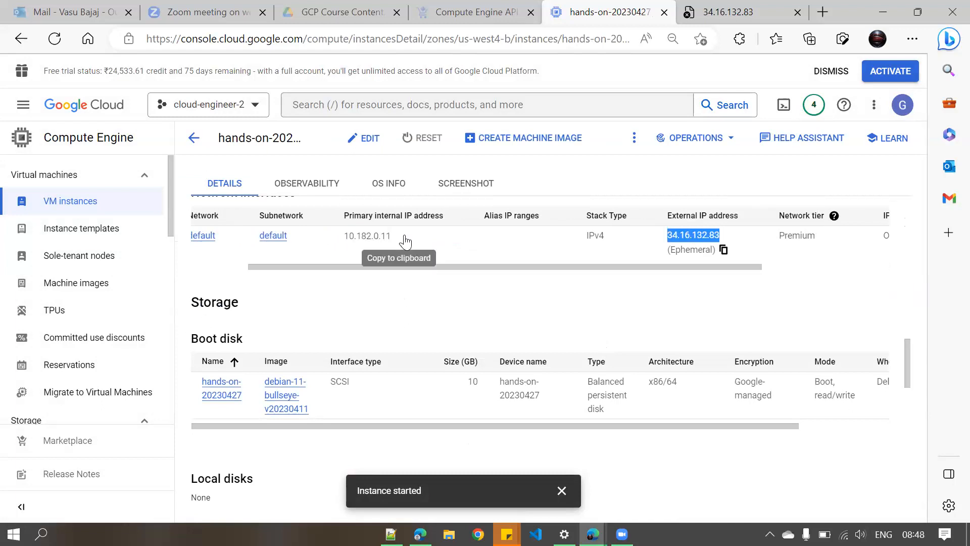
pyautogui.moveTo(342, 236); pyautogui.dragTo(395, 236)
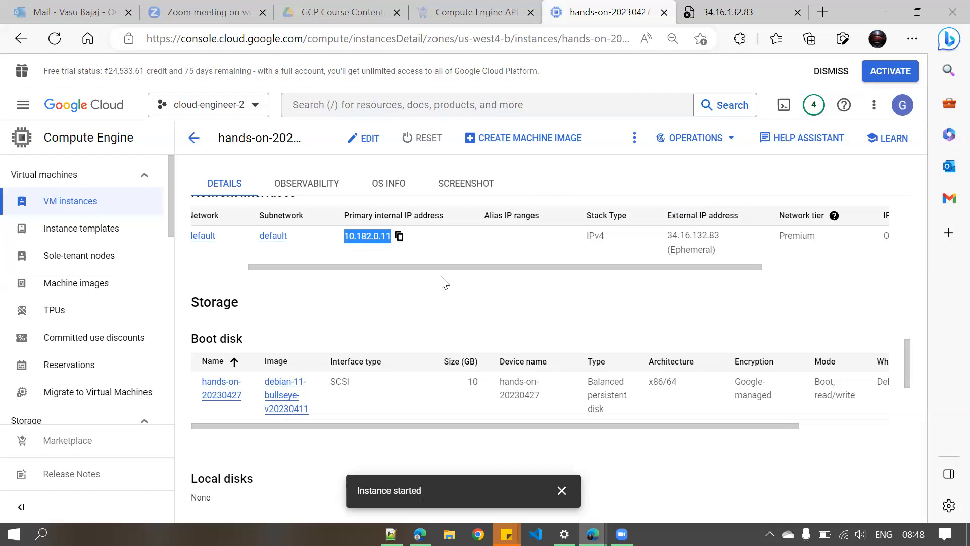
# - Examine the primary internal IP address column in the network interfaces table and compare its entry with the external IP address
pyautogui.scroll(-2, 453, 302)
pyautogui.scroll(-1, 453, 301)
pyautogui.scroll(4, 454, 301)
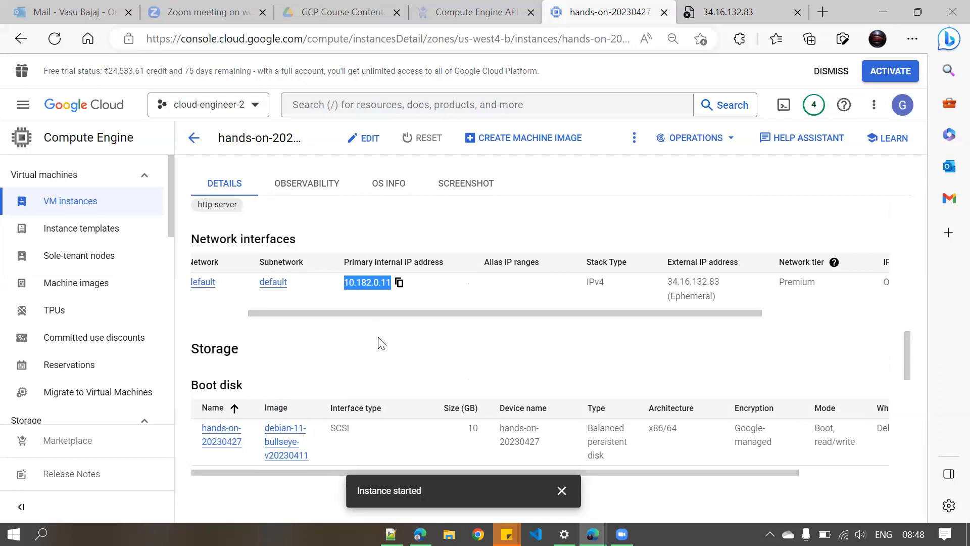
pyautogui.moveTo(342, 263); pyautogui.dragTo(447, 269)
pyautogui.click(418, 352)
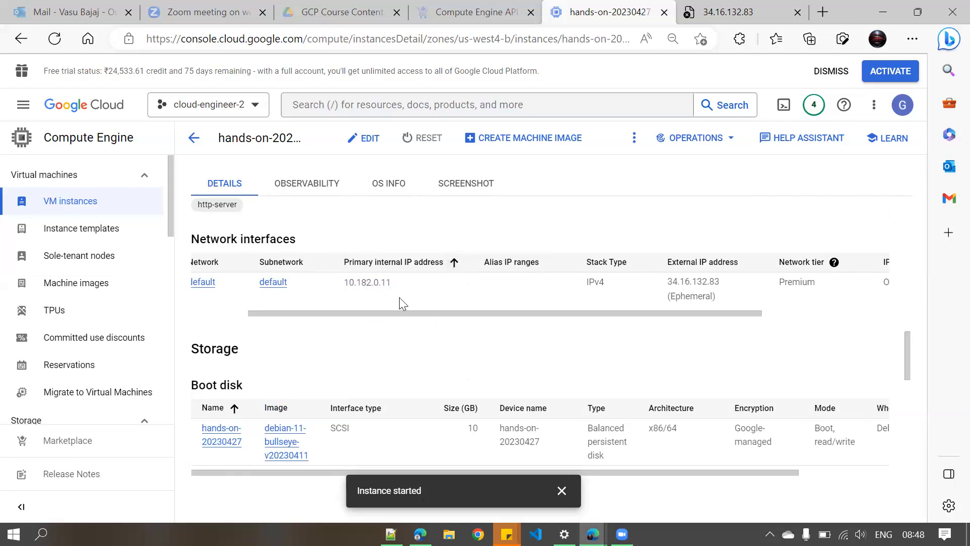
pyautogui.moveTo(344, 262); pyautogui.dragTo(447, 264)
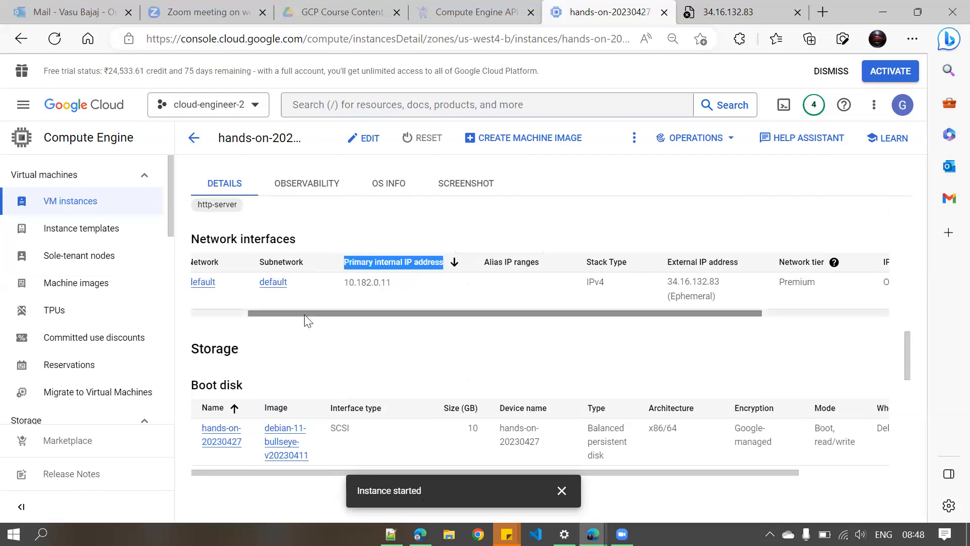
pyautogui.moveTo(305, 316); pyautogui.dragTo(300, 318)
pyautogui.moveTo(358, 283); pyautogui.dragTo(402, 287)
pyautogui.moveTo(677, 281); pyautogui.dragTo(732, 285)
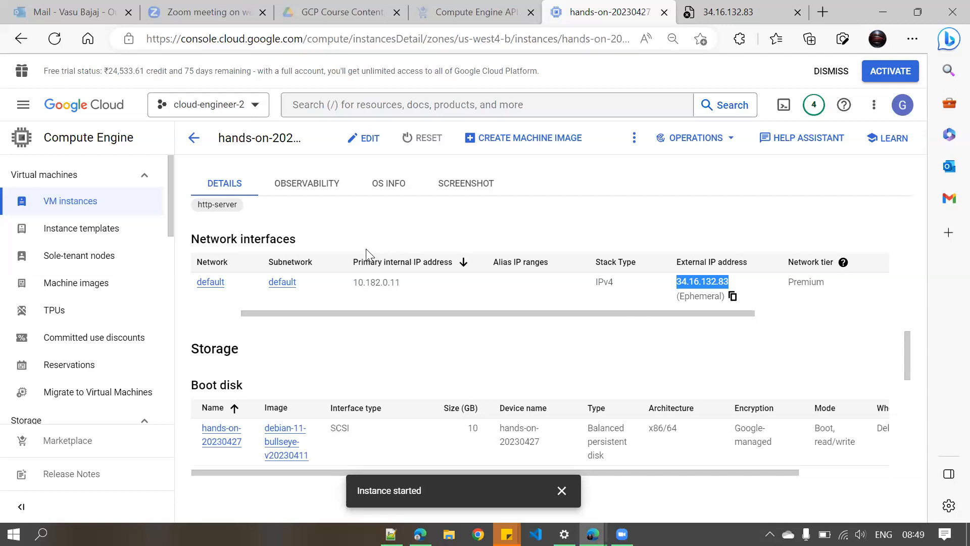
pyautogui.moveTo(353, 283); pyautogui.dragTo(405, 284)
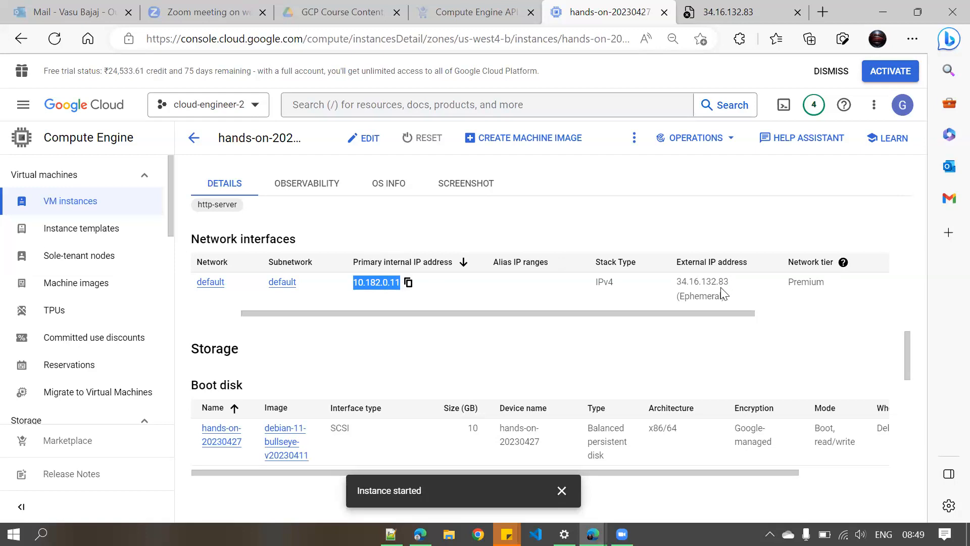
# - Review the instance's networking section and inspect the ephemeral external IP address in the network interfaces table
pyautogui.scroll(1, 537, 373)
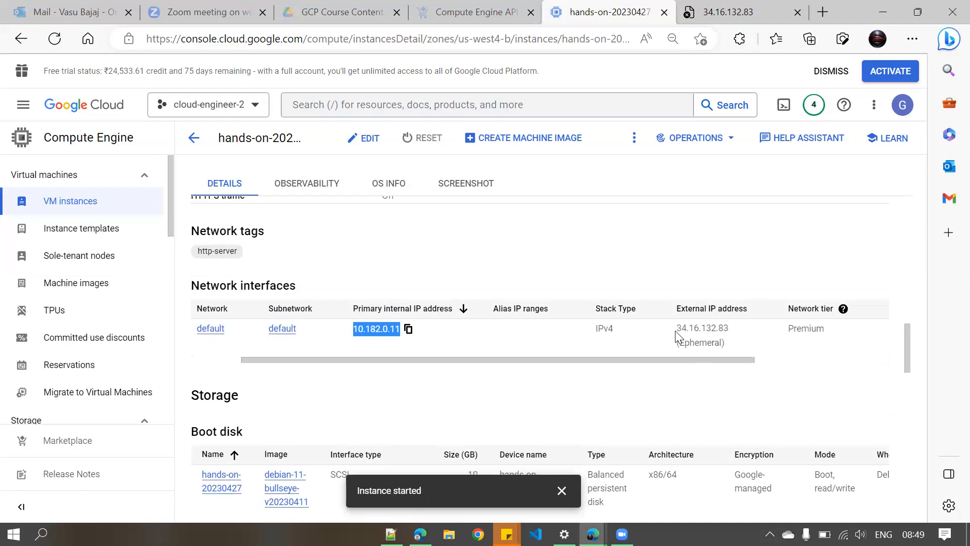
pyautogui.moveTo(676, 332); pyautogui.dragTo(728, 330)
pyautogui.scroll(5, 368, 260)
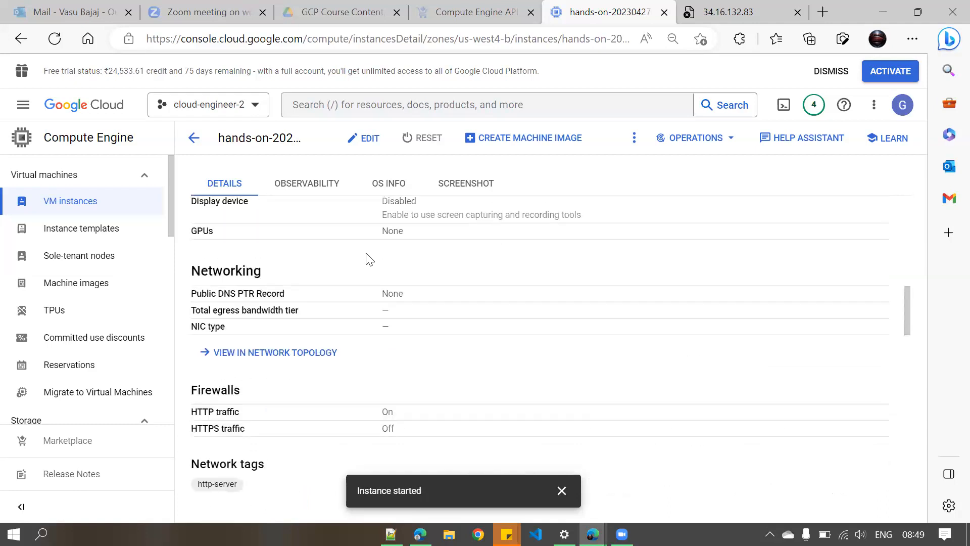
pyautogui.scroll(-5, 560, 313)
pyautogui.click(732, 296)
pyautogui.click(695, 335)
pyautogui.moveTo(681, 292)
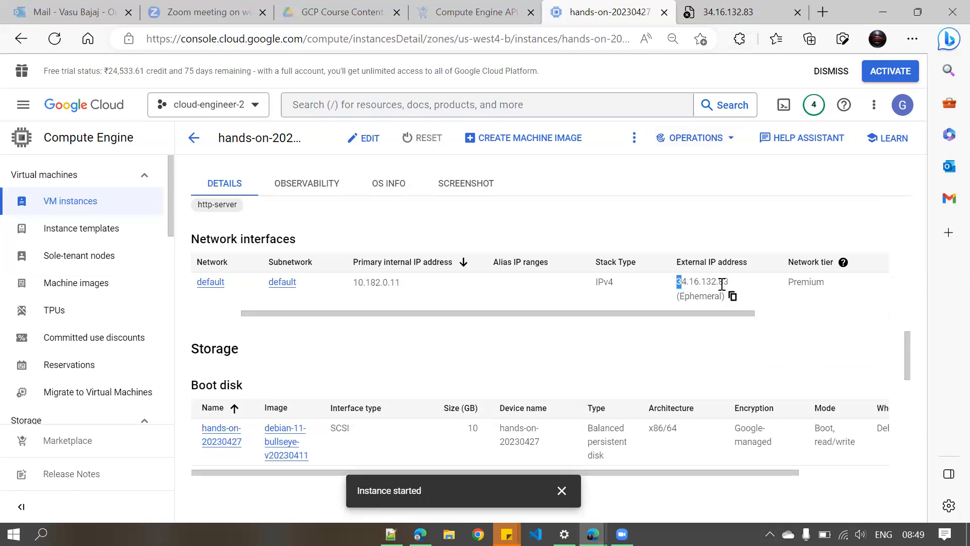
pyautogui.moveTo(721, 284); pyautogui.dragTo(729, 283)
pyautogui.moveTo(415, 313)
pyautogui.mouseDown()
pyautogui.moveTo(355, 311)
pyautogui.moveTo(398, 306)
pyautogui.mouseUp()
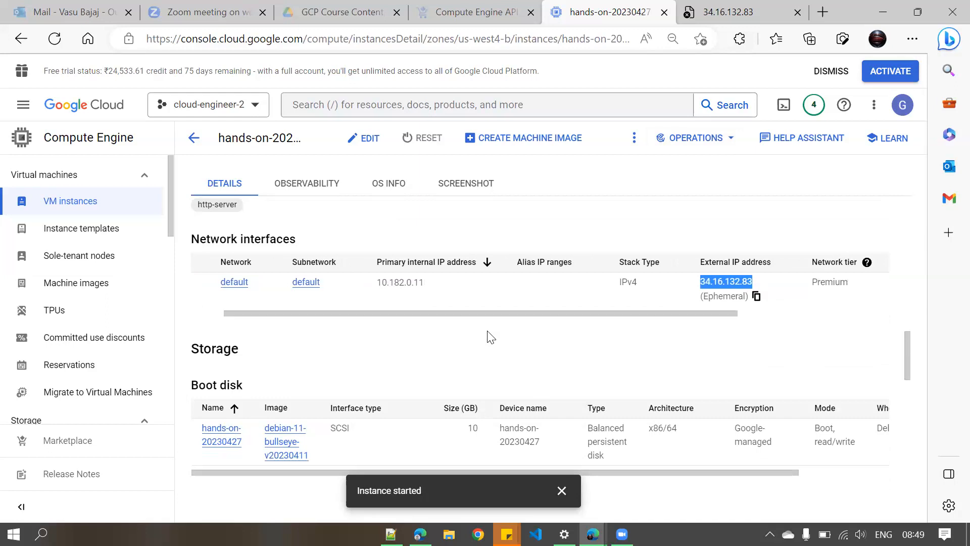
# - Check the firewall settings and network tags, and compare the interface's internal IP address with its external one
pyautogui.scroll(4, 490, 337)
pyautogui.scroll(1, 490, 337)
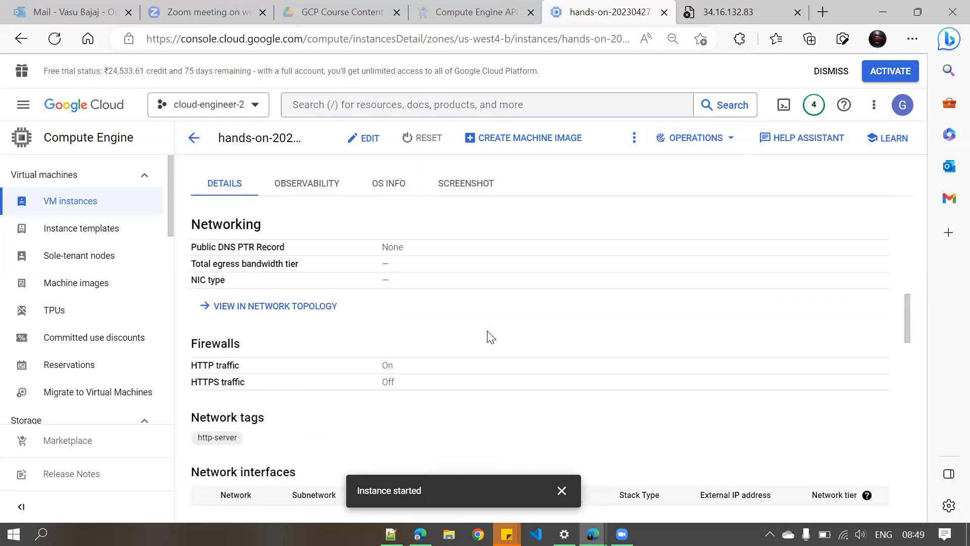
pyautogui.scroll(-3, 490, 337)
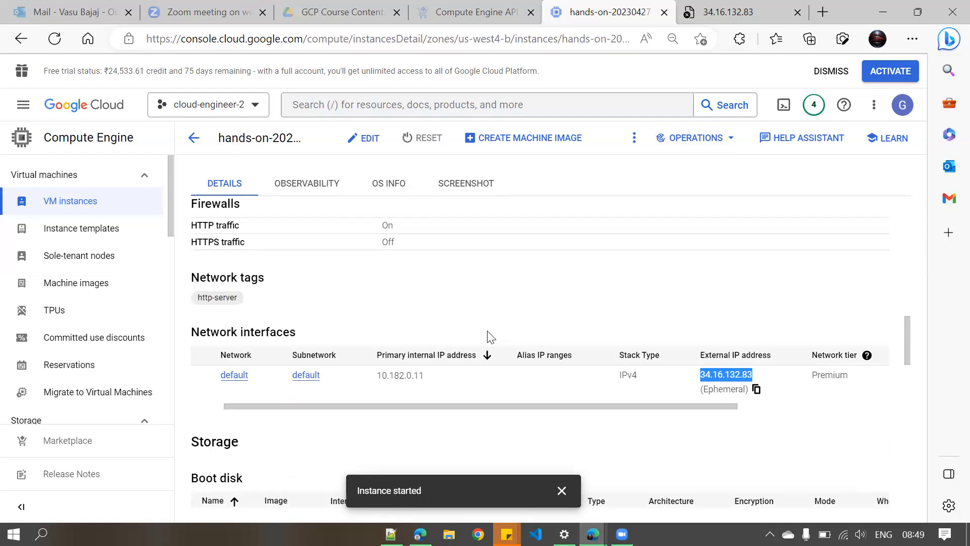
pyautogui.scroll(-1, 490, 337)
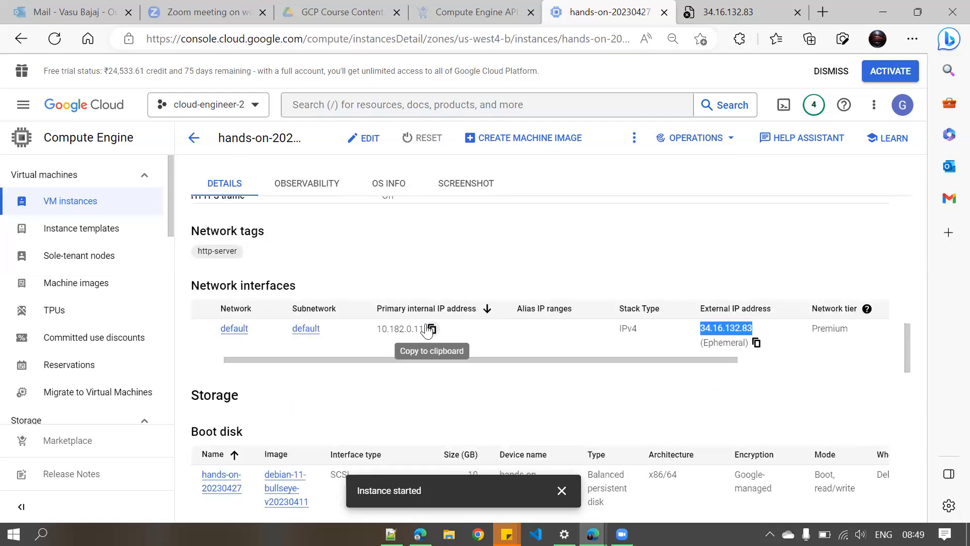
pyautogui.moveTo(376, 335); pyautogui.dragTo(415, 353)
pyautogui.click(412, 402)
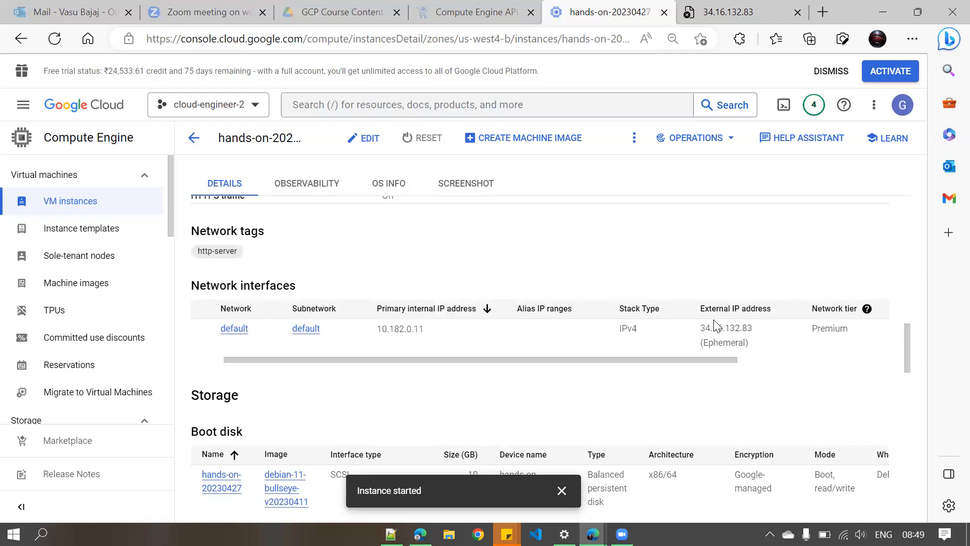
pyautogui.moveTo(700, 327); pyautogui.dragTo(761, 328)
pyautogui.moveTo(419, 356); pyautogui.dragTo(311, 351)
pyautogui.click(602, 237)
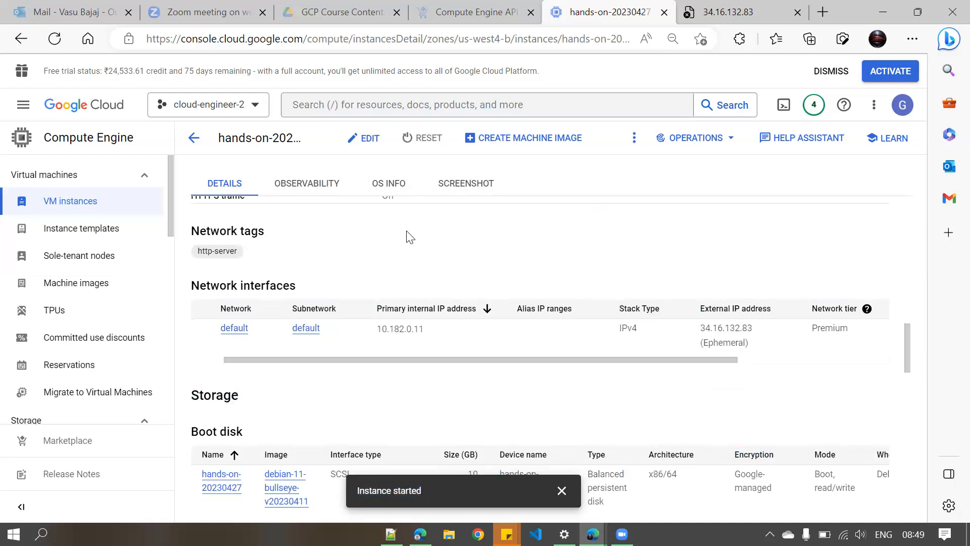
# - Check the instance's status in its basic information and return to the network interfaces table
pyautogui.scroll(15, 409, 238)
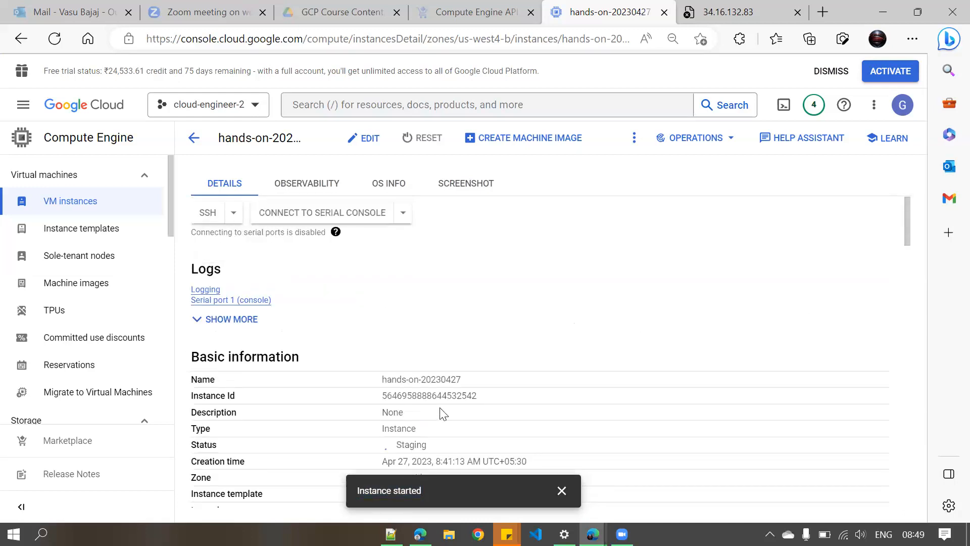
pyautogui.scroll(-1, 435, 414)
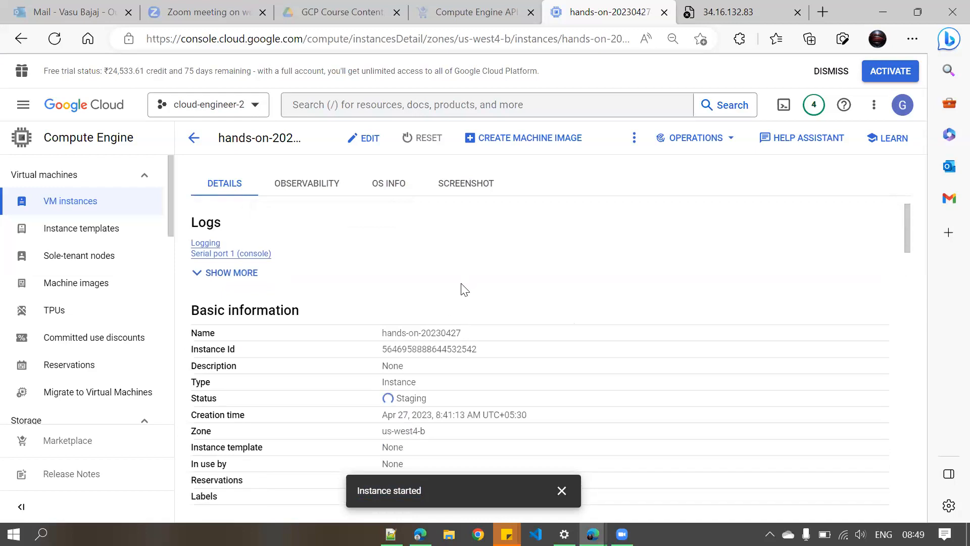
pyautogui.scroll(1, 465, 290)
pyautogui.scroll(-12, 466, 298)
pyautogui.scroll(-3, 464, 308)
pyautogui.scroll(-2, 420, 316)
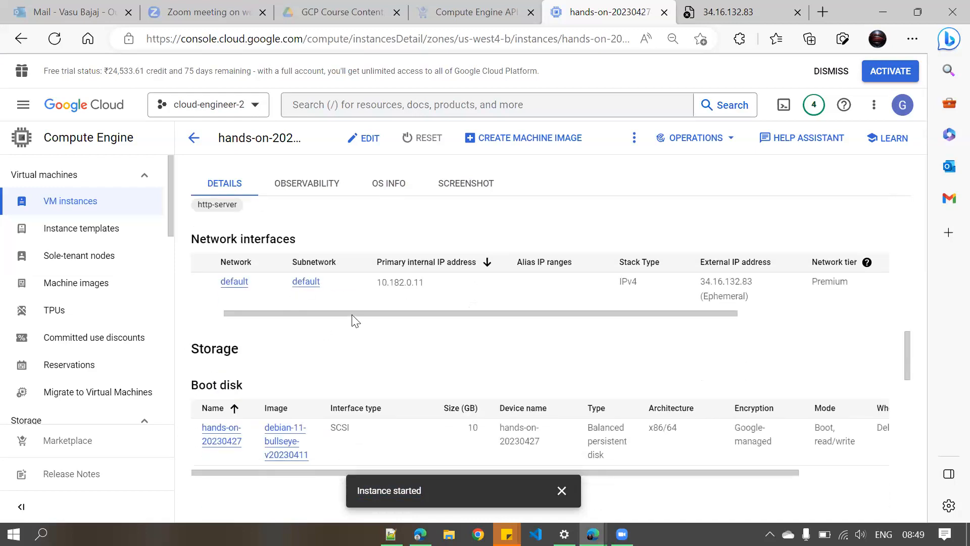
# - Open the interface's default subnet in a separate tab, inspect its IP range, and close the subnet details
pyautogui.moveTo(352, 315); pyautogui.dragTo(305, 322)
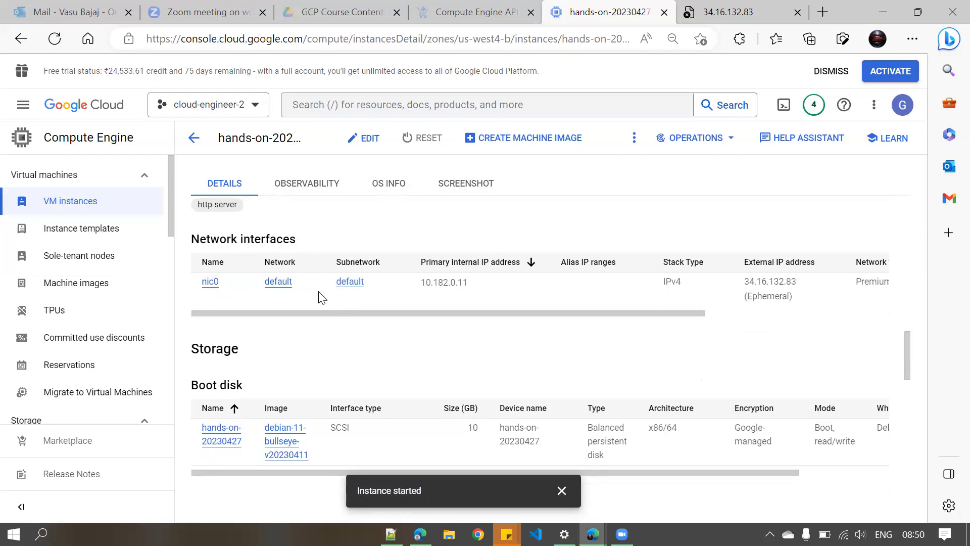
pyautogui.rightClick(348, 285)
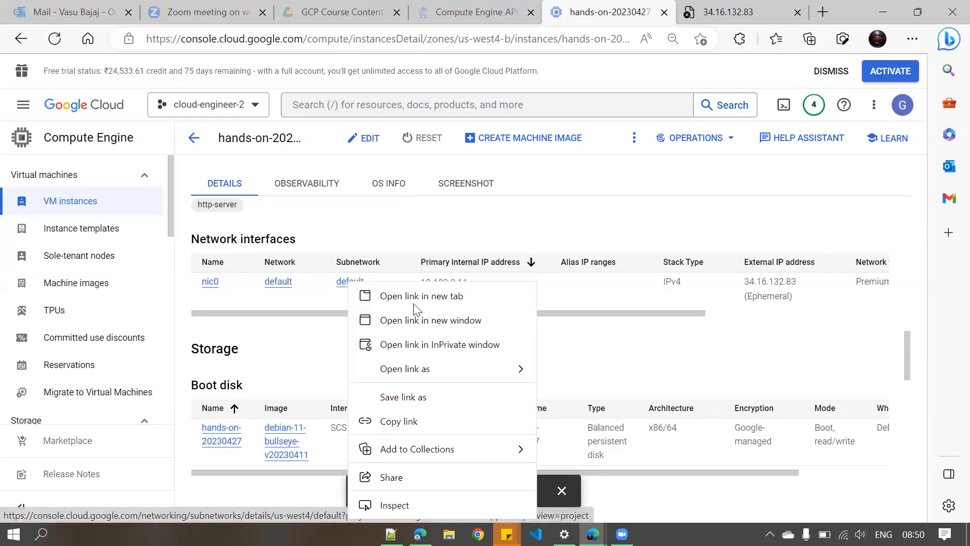
pyautogui.press('Escape')
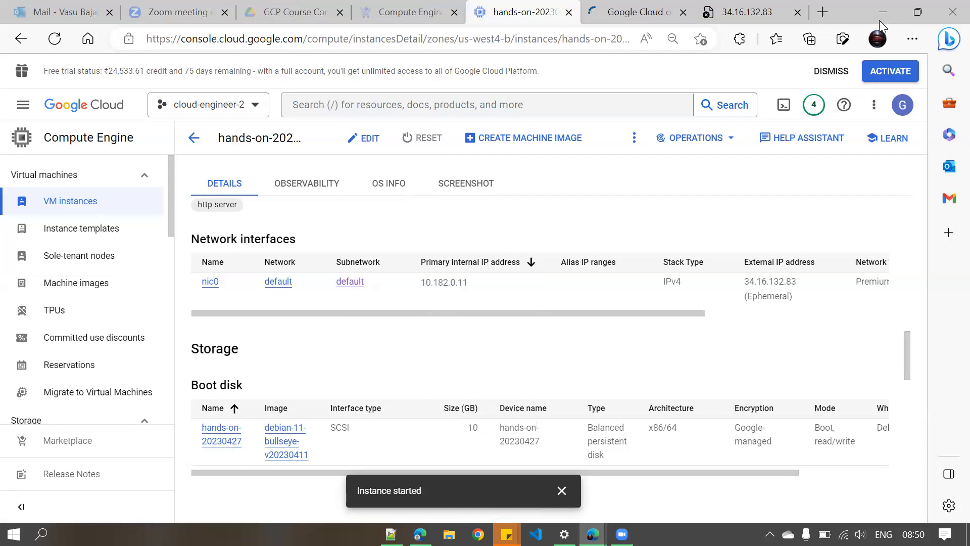
pyautogui.hotkey('ctrl', 'Tab')
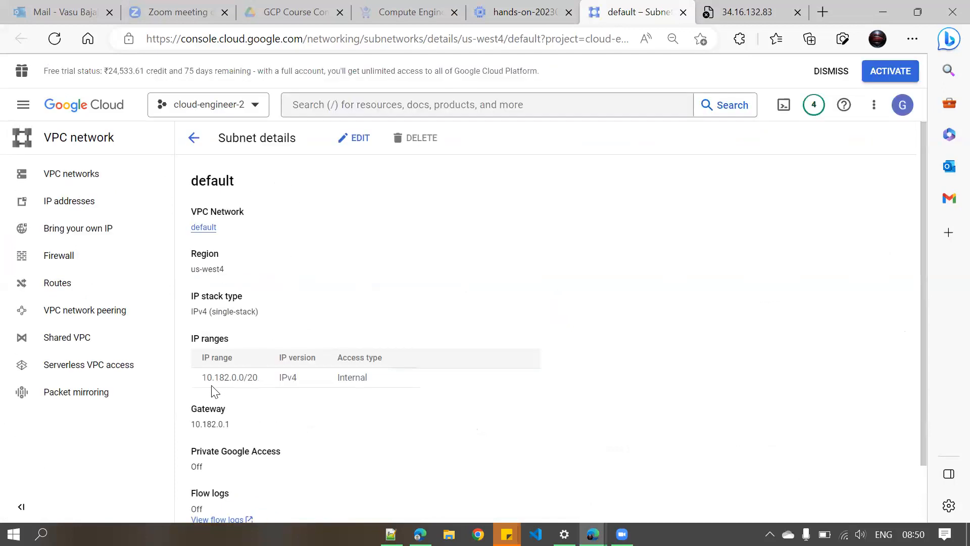
pyautogui.tripleClick(266, 380)
pyautogui.scroll(-2, 355, 257)
pyautogui.scroll(2, 429, 375)
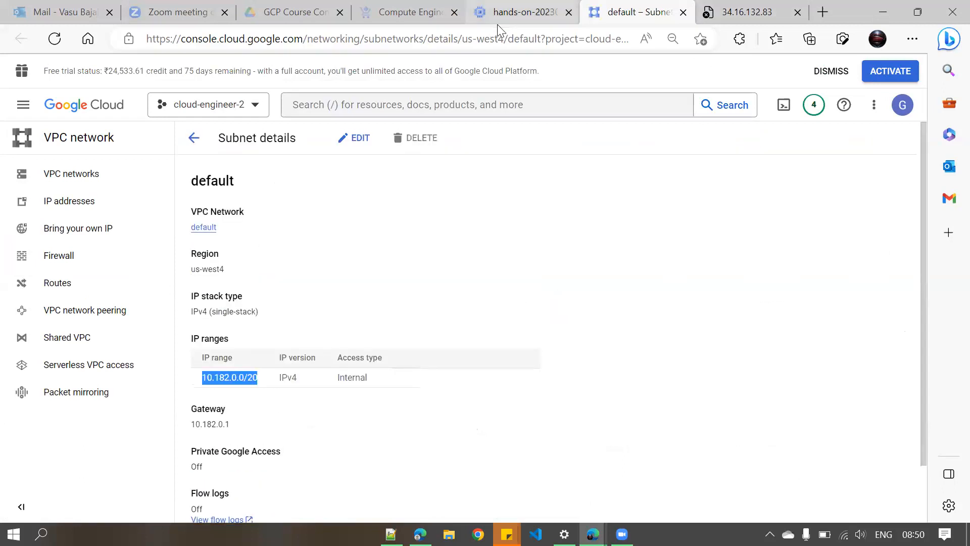
pyautogui.click(611, 323)
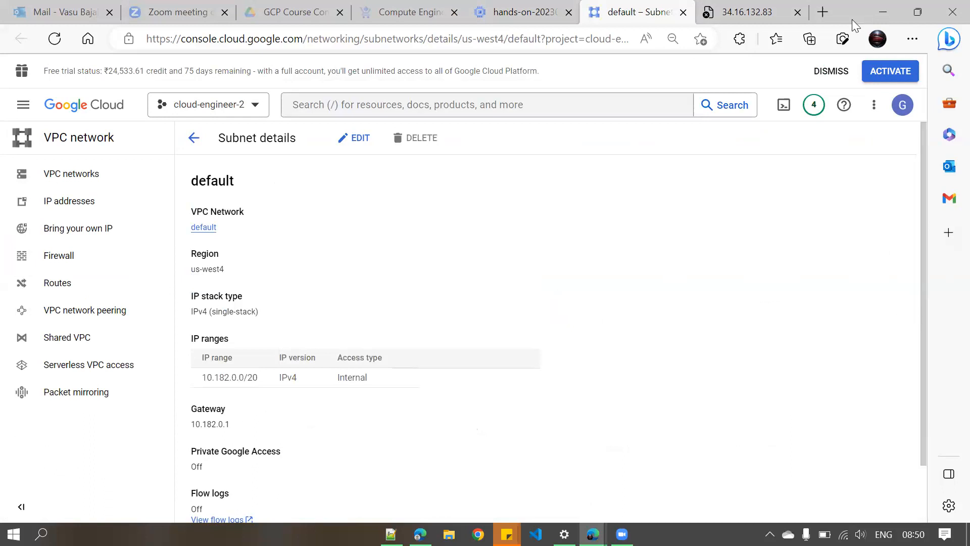
pyautogui.hotkey('ctrl', 'w')
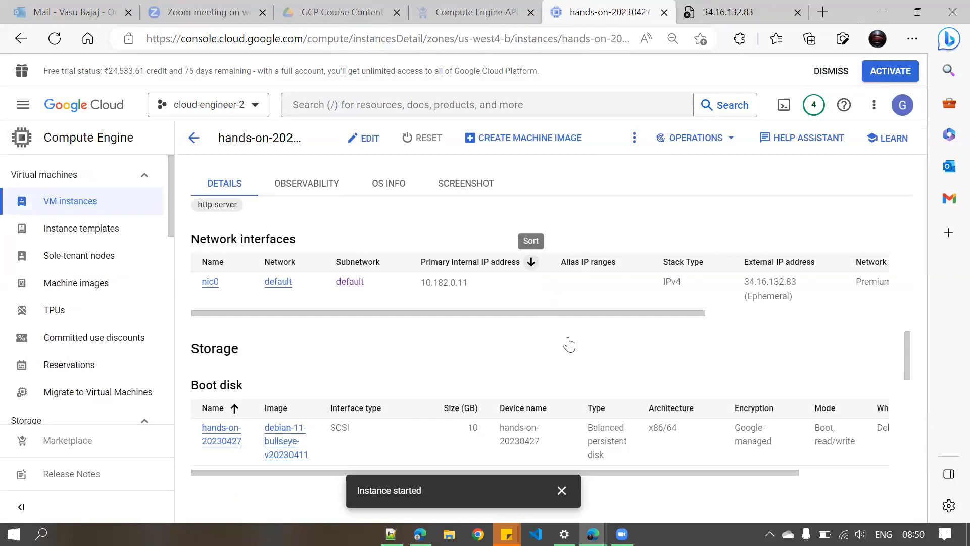
# - Reload the instance details and check the instance's status and its network interfaces
pyautogui.scroll(10, 661, 269)
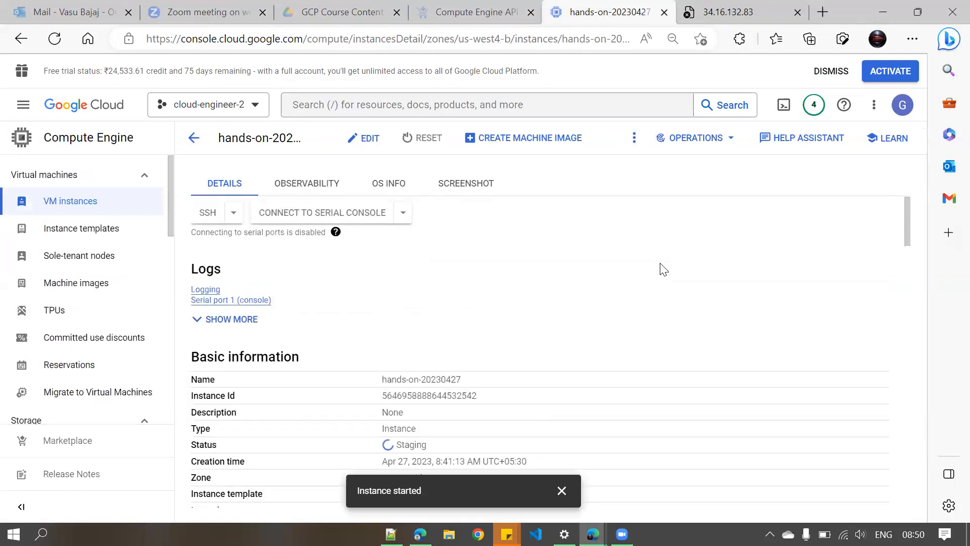
pyautogui.scroll(-2, 664, 269)
pyautogui.click(55, 39)
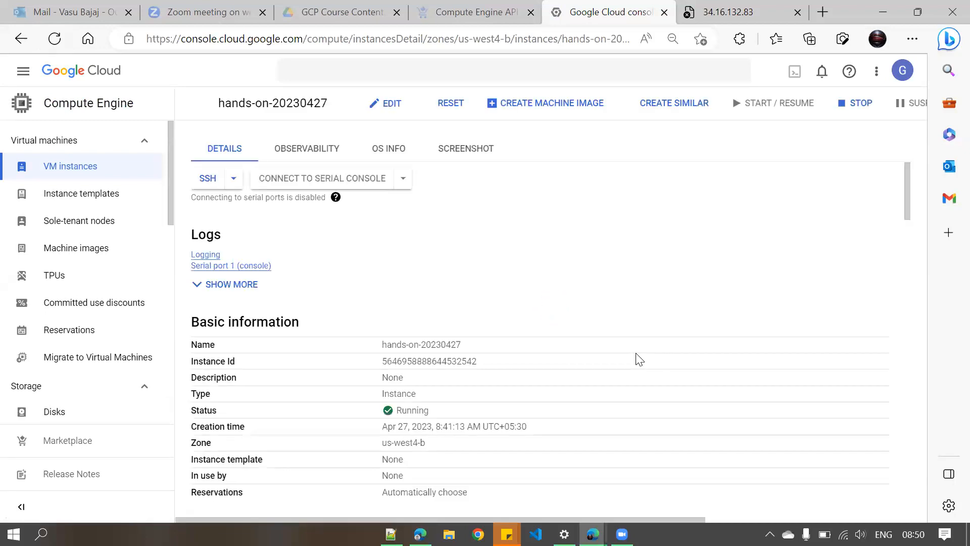
pyautogui.scroll(-10, 523, 427)
pyautogui.scroll(-5, 541, 421)
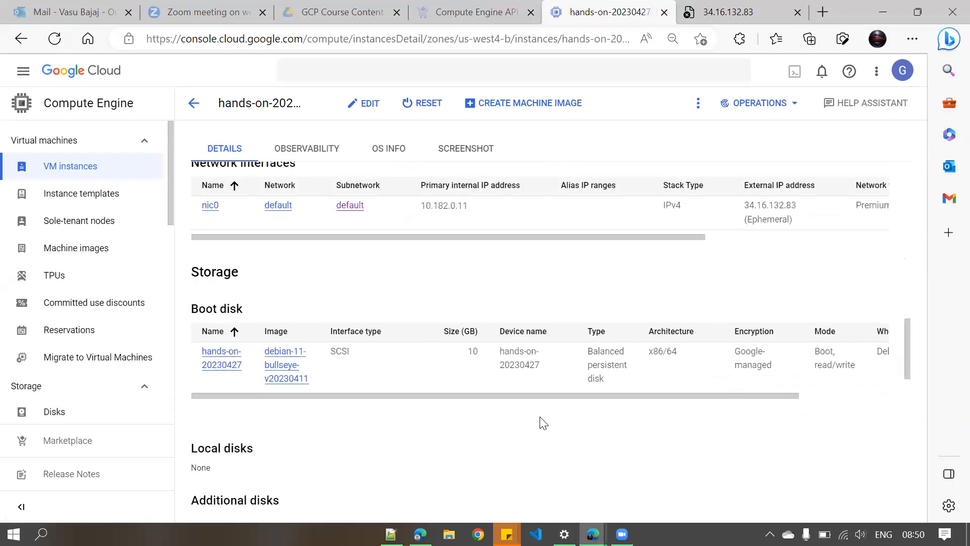
pyautogui.scroll(15, 388, 316)
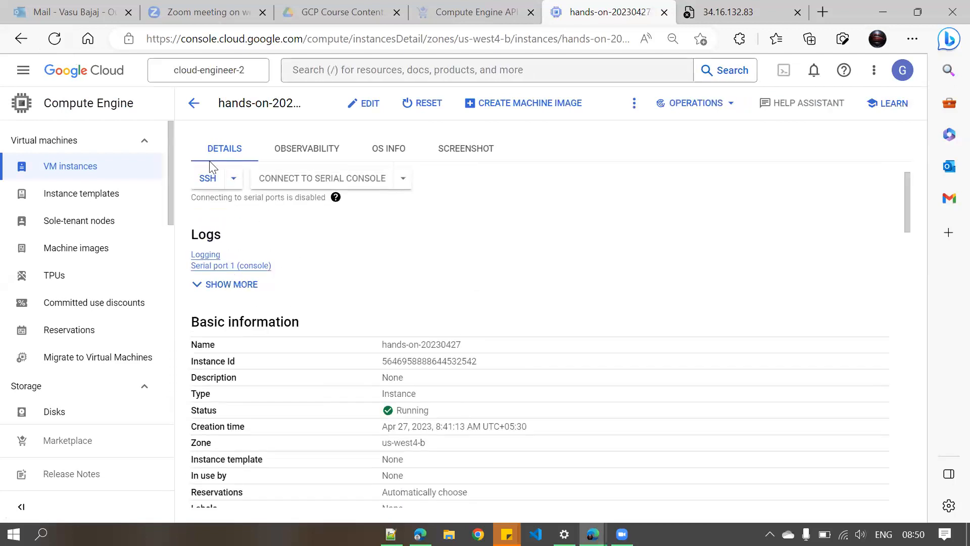
# - Open an SSH-in-browser session to the hands-on-20230427 instance
pyautogui.click(208, 180)
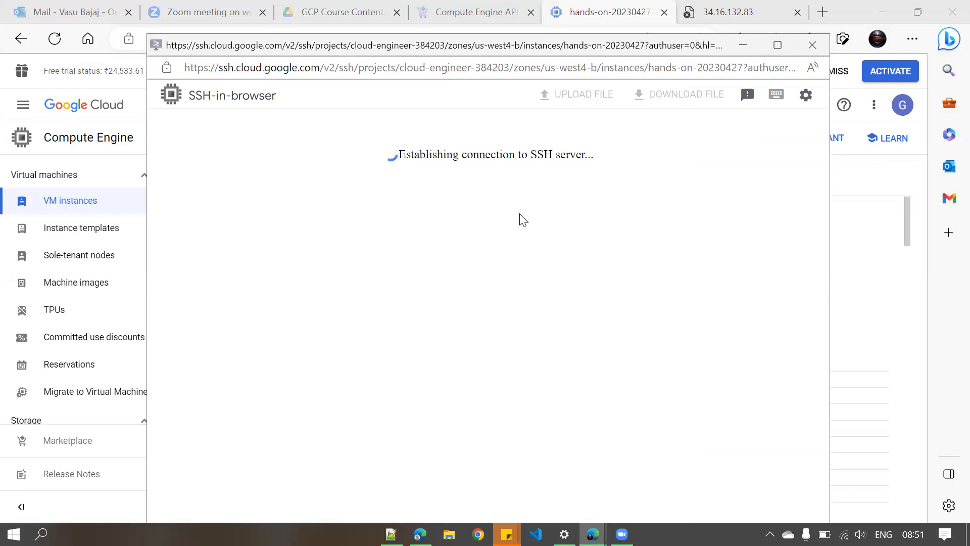
pyautogui.press('super+r')
pyautogui.press('Return')
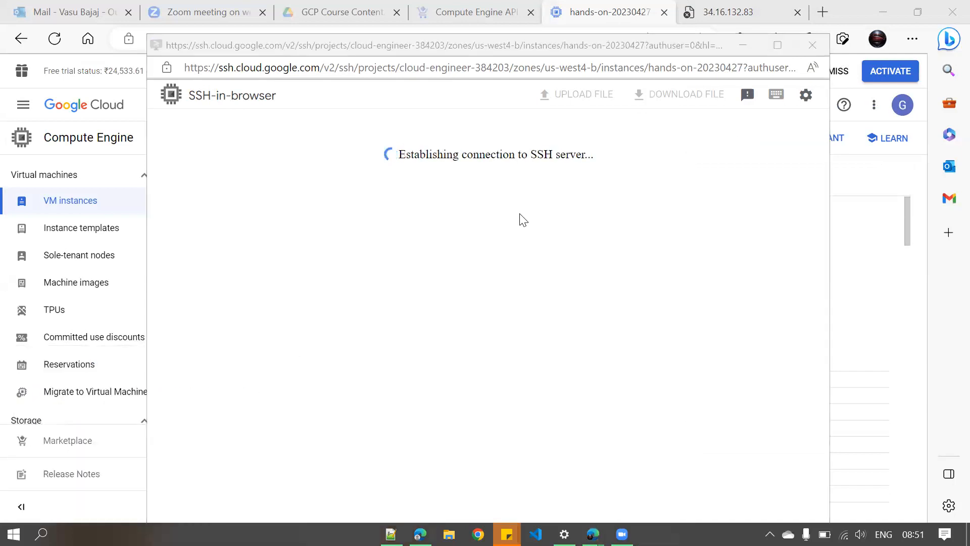
pyautogui.click(773, 51)
pyautogui.press('super+r')
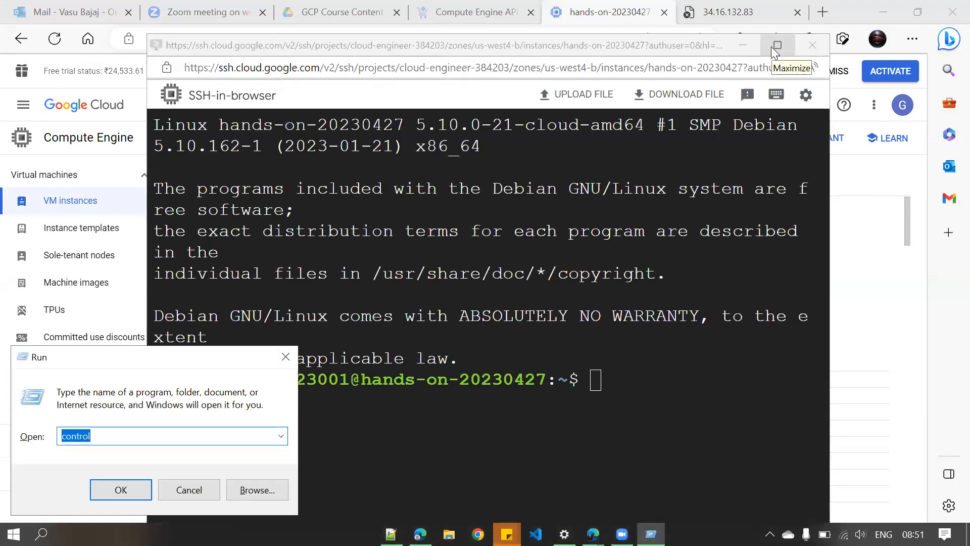
pyautogui.write('cmd')
pyautogui.press('Return')
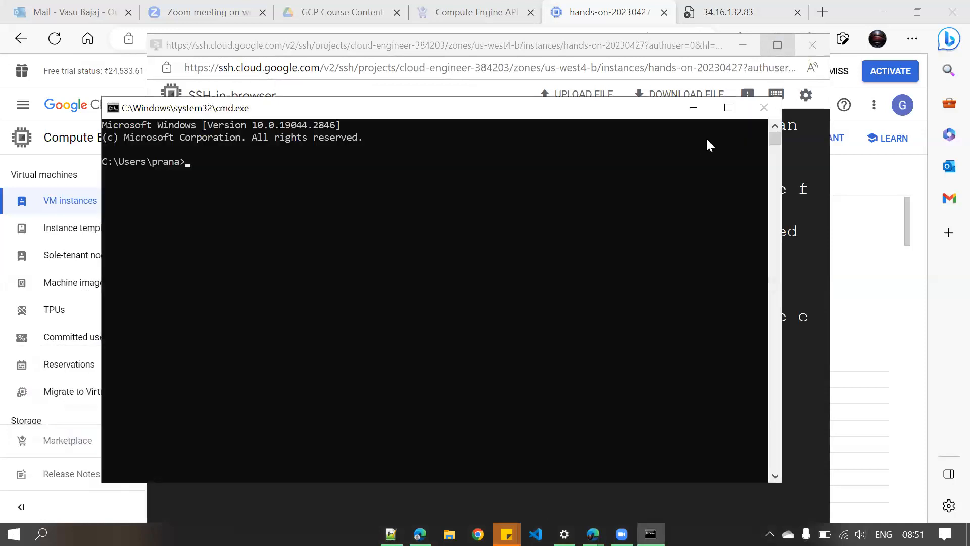
pyautogui.click(764, 107)
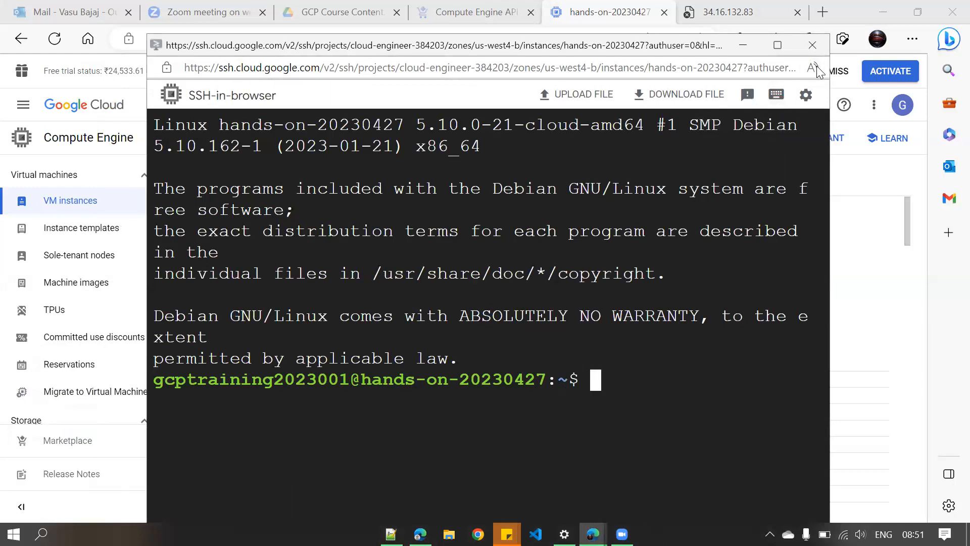
# - Maximize the SSH session window and enter sudo at the prompt
pyautogui.click(778, 45)
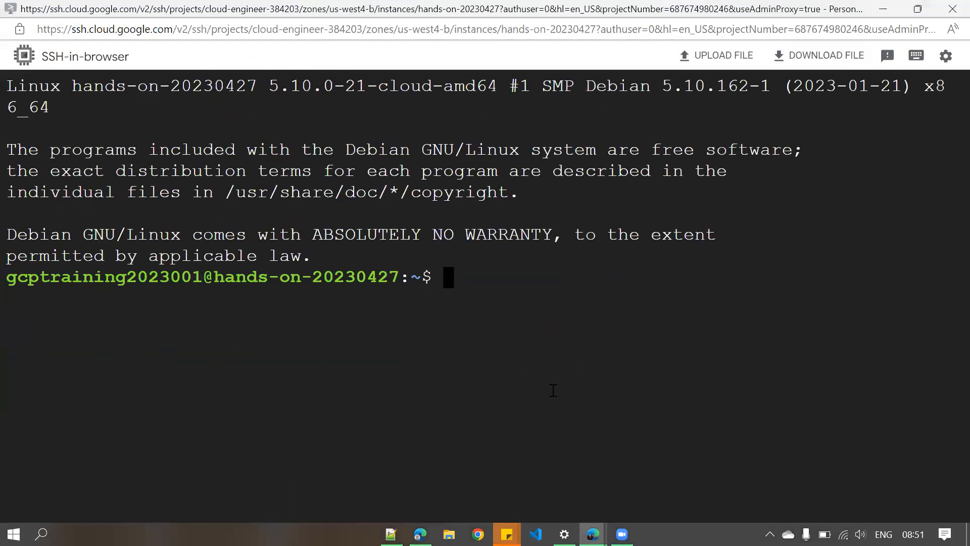
pyautogui.write('sudo')
# - Switch to the browser page for the VM's external IP address, 34.16.132.83, and reload it
pyautogui.click(894, 8)
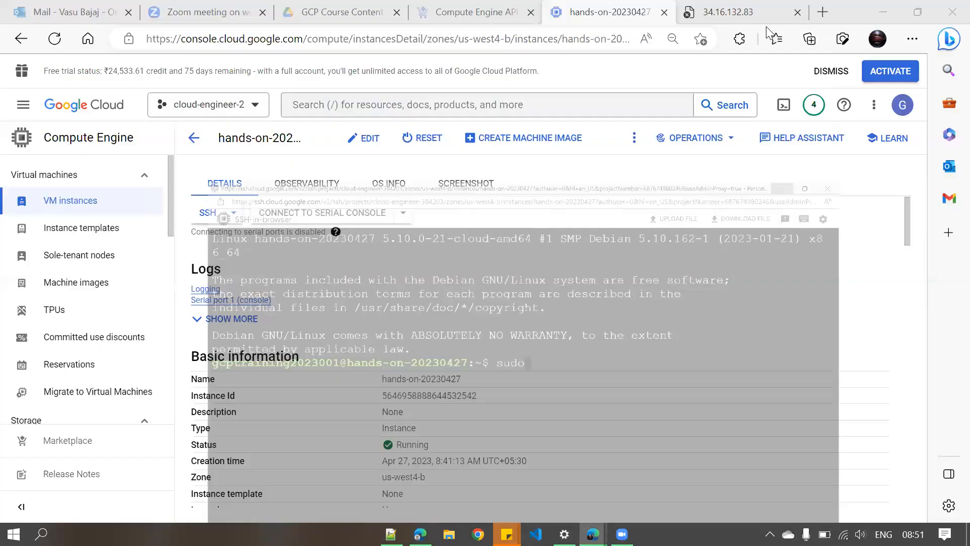
pyautogui.click(743, 12)
pyautogui.click(54, 39)
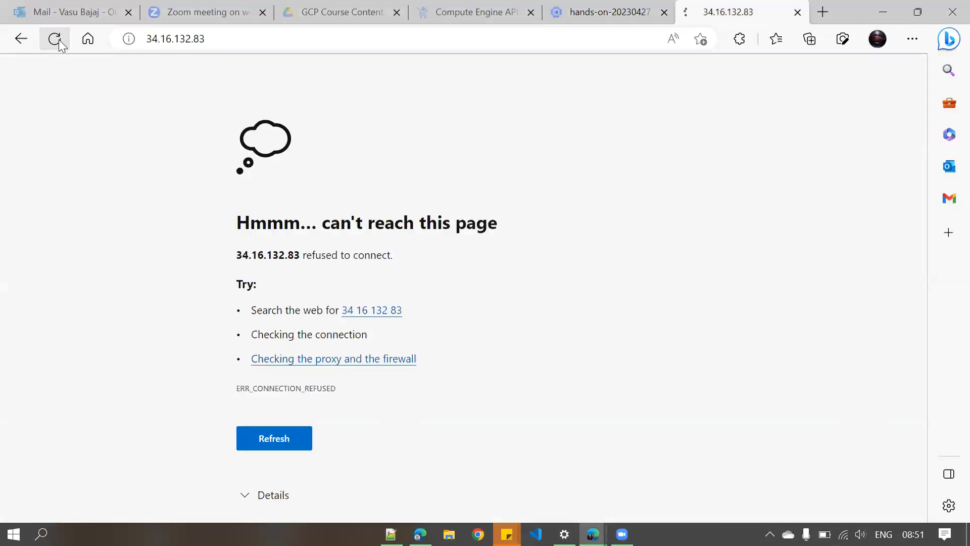
# - Return to the SSH session, complete and run sudo su, and compare the user names in the two prompts
pyautogui.moveTo(593, 534)
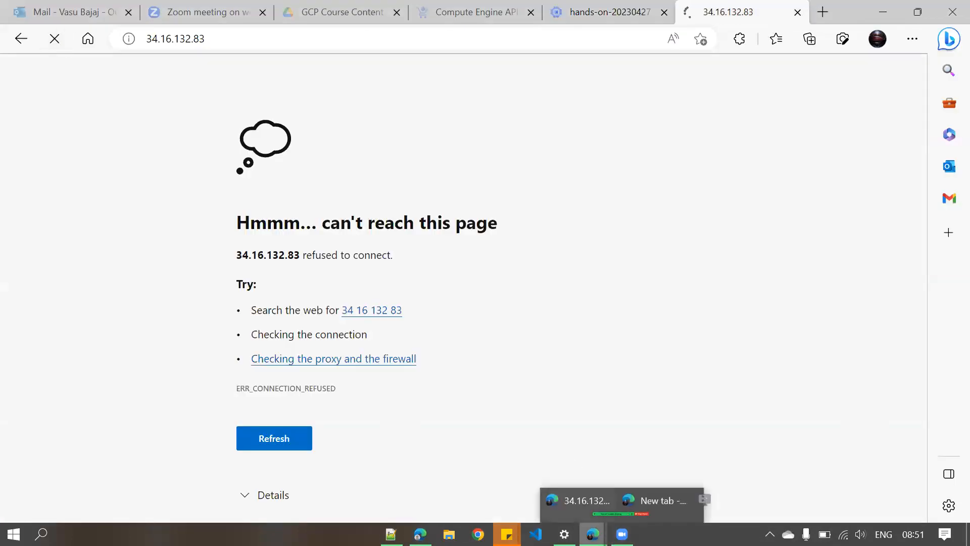
pyautogui.click(770, 461)
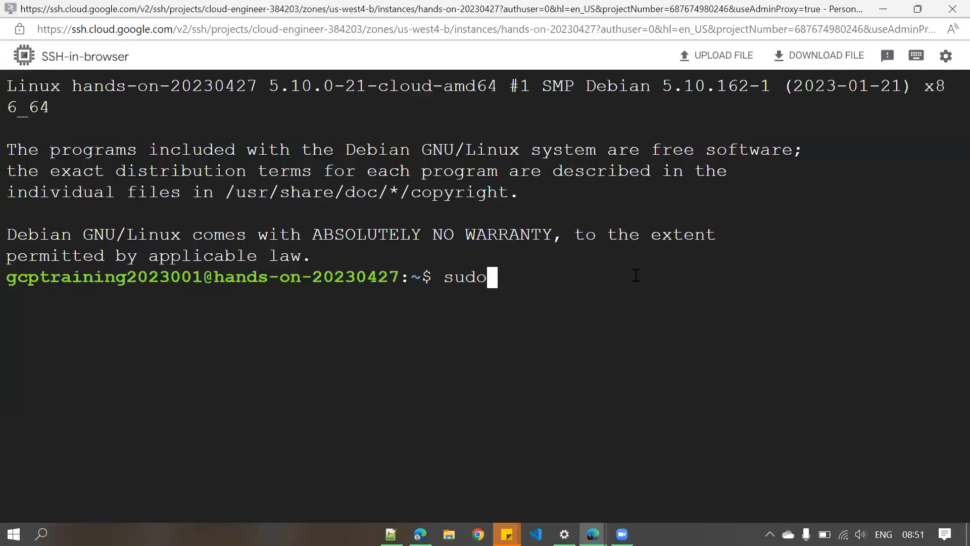
pyautogui.write('su')
pyautogui.press('Return')
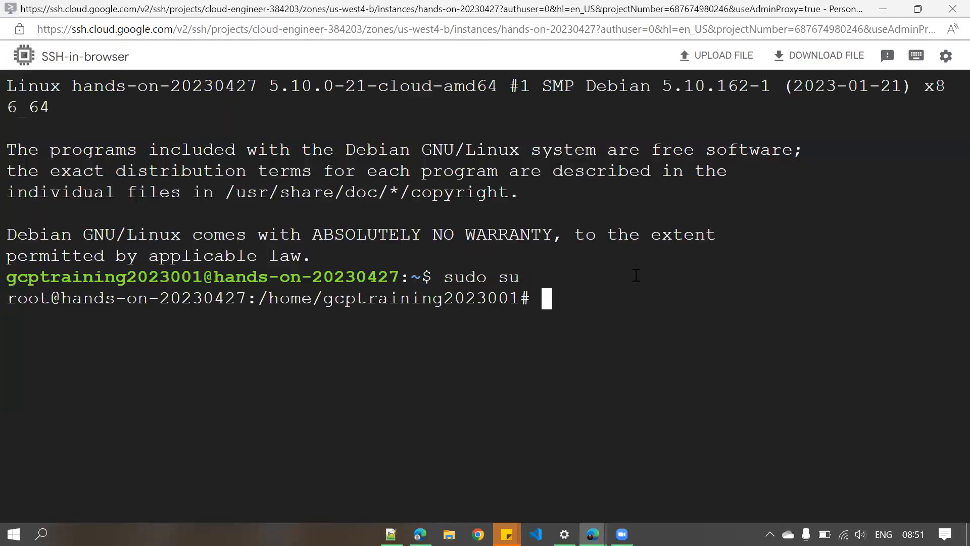
pyautogui.moveTo(10, 276); pyautogui.dragTo(192, 279)
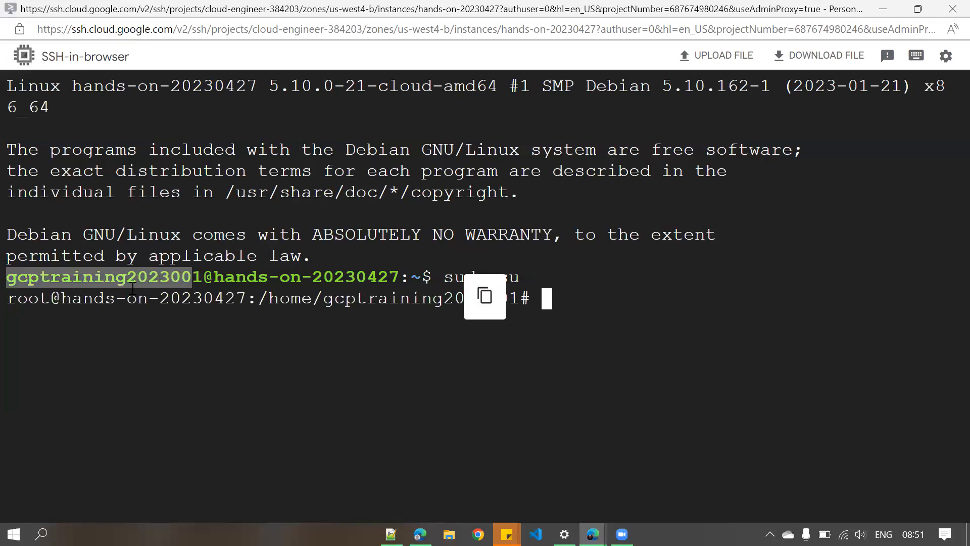
pyautogui.moveTo(7, 299); pyautogui.dragTo(54, 301)
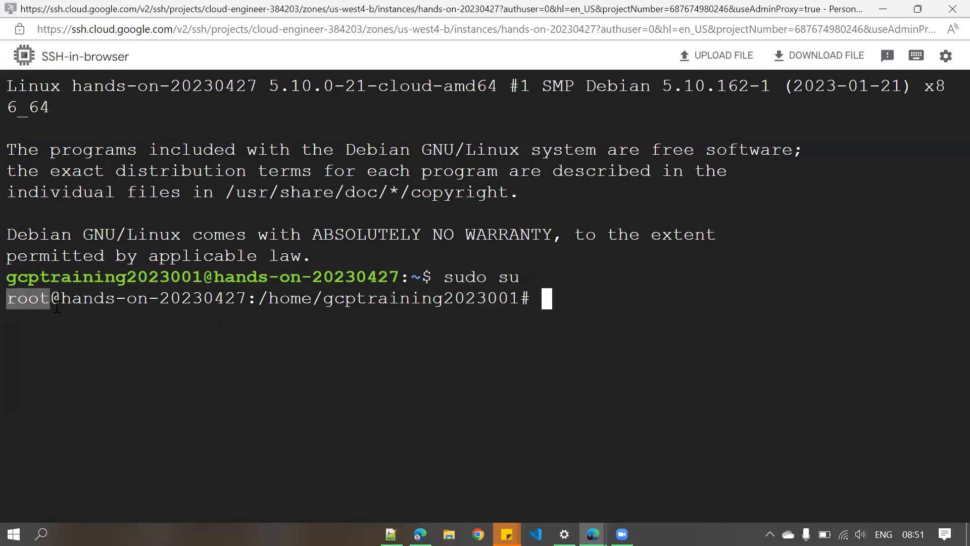
# - Refresh the VM's package lists by running apt update at the root prompt
pyautogui.click(581, 302)
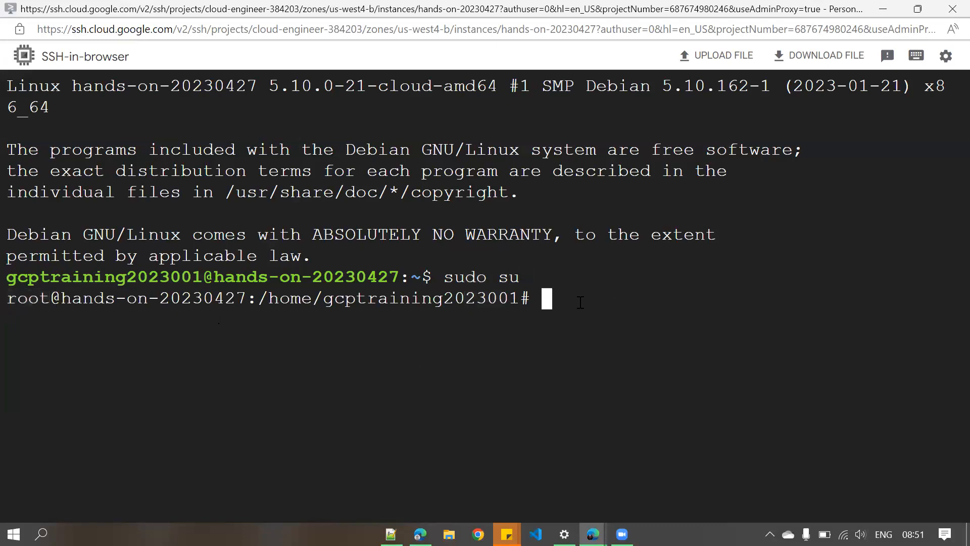
pyautogui.write('apt update')
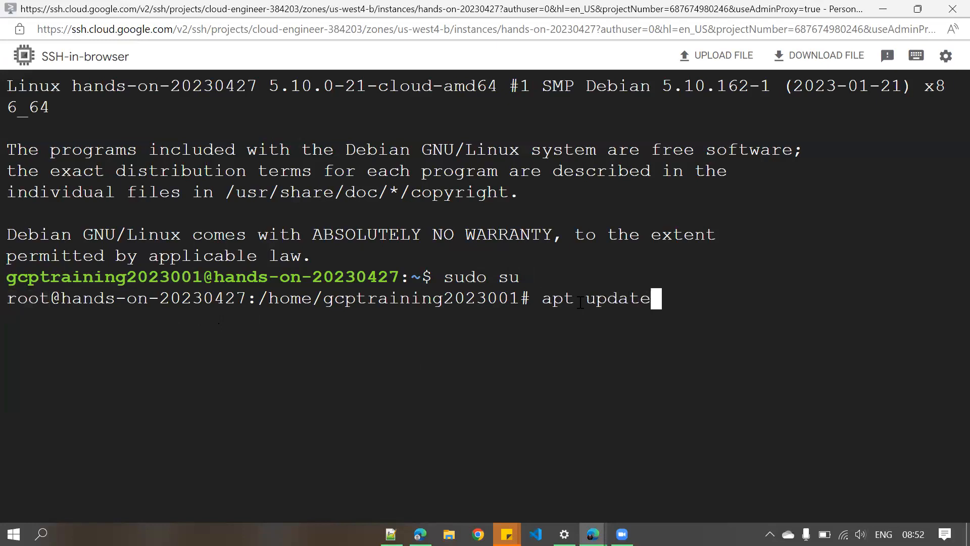
pyautogui.press('Return')
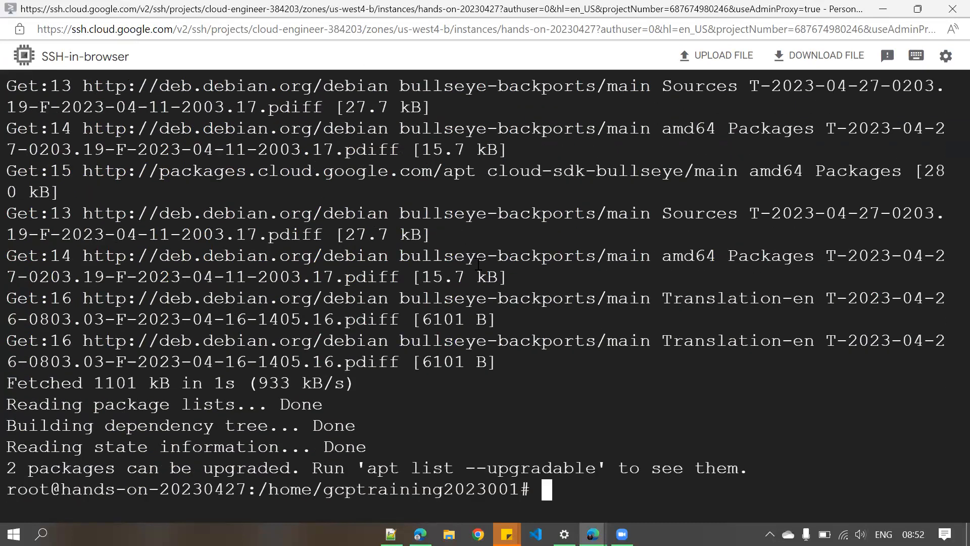
# - Examine the apt update command and review its output in the terminal
pyautogui.scroll(10, 442, 251)
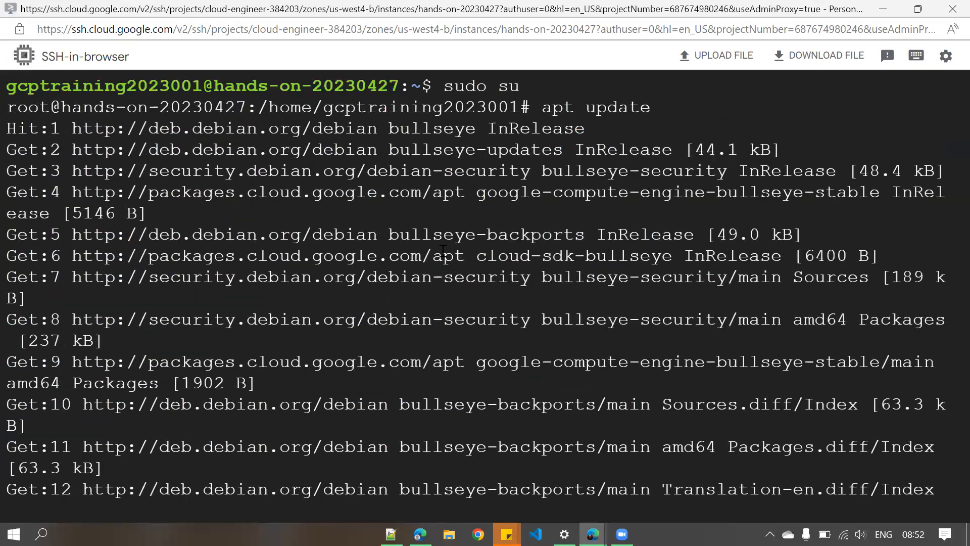
pyautogui.scroll(2, 442, 250)
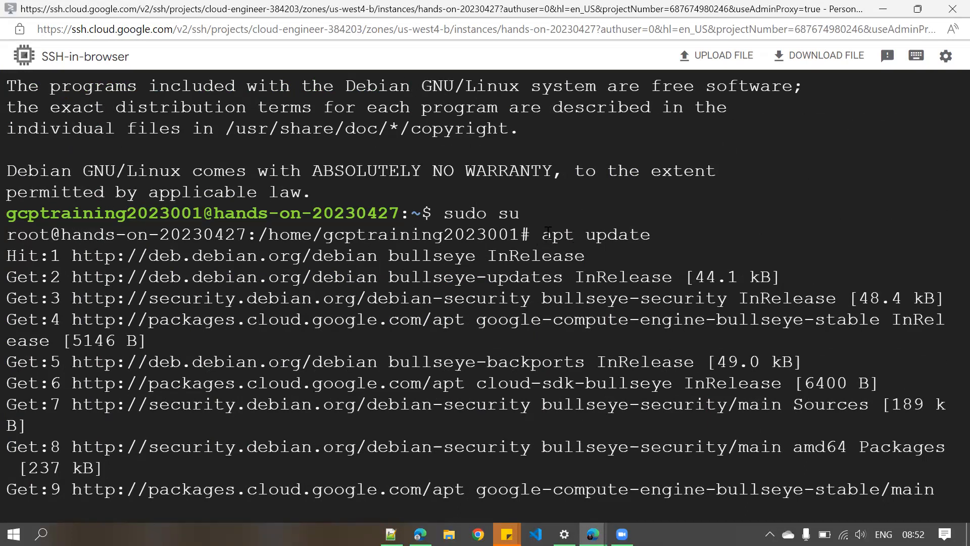
pyautogui.moveTo(546, 233); pyautogui.dragTo(653, 230)
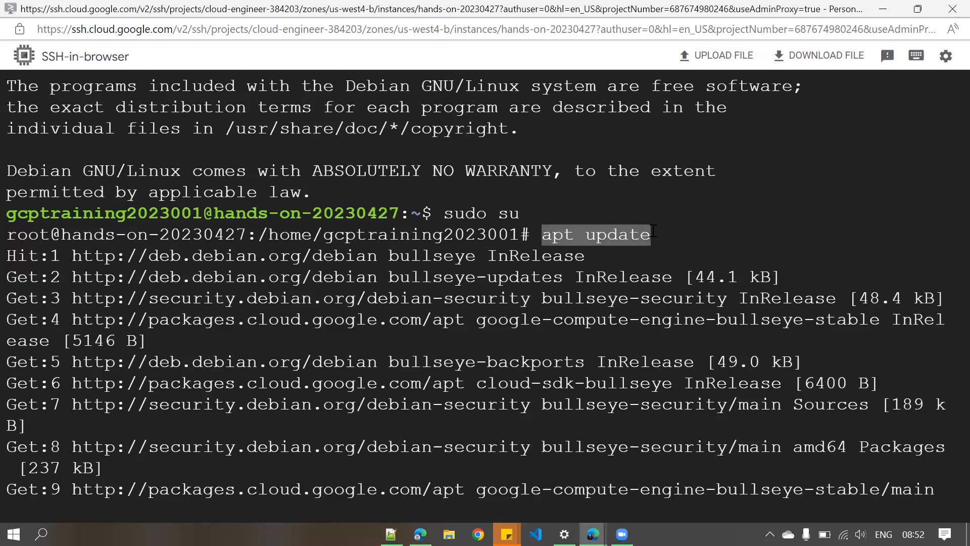
pyautogui.doubleClick(560, 238)
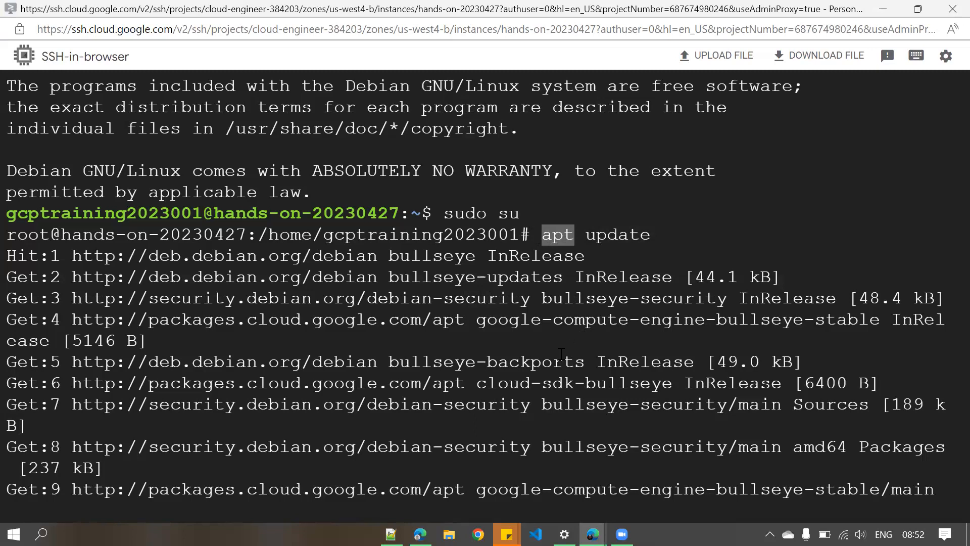
pyautogui.scroll(-4, 560, 353)
pyautogui.scroll(4, 565, 283)
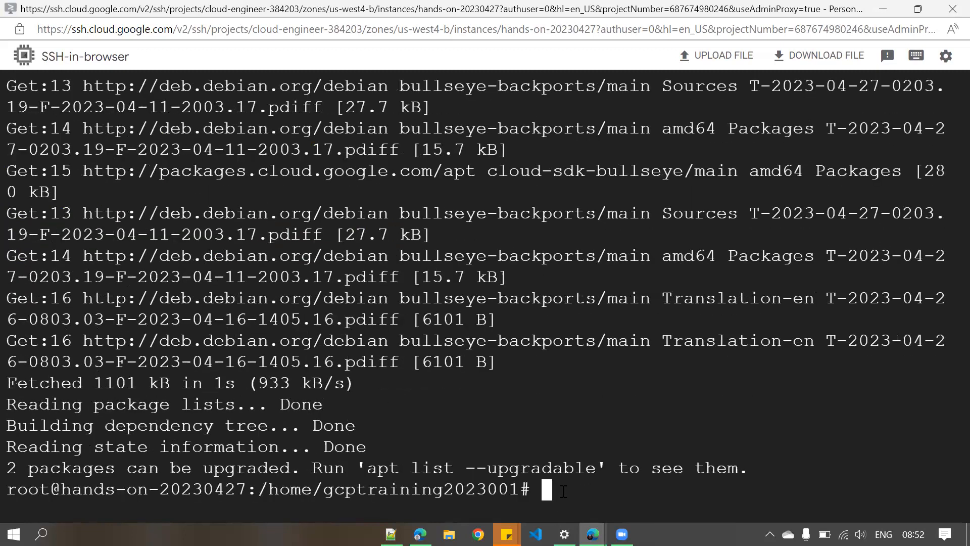
# - Run apt install apache2 at the root prompt and abort the installation when it asks whether to continue
pyautogui.write('apt install pache')
pyautogui.press('BackSpace')
pyautogui.press('BackSpace')
pyautogui.press('BackSpace')
pyautogui.press('BackSpace')
pyautogui.press('BackSpace')
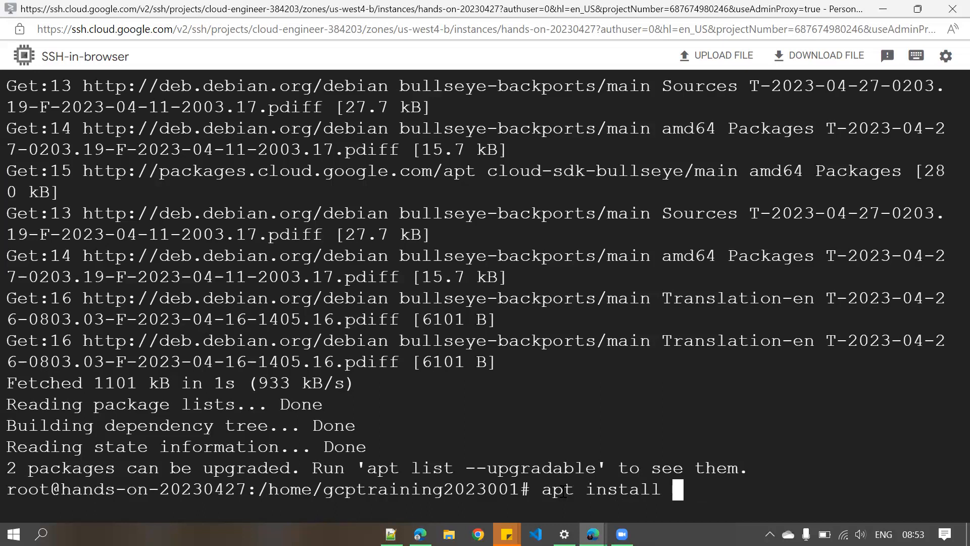
pyautogui.write('apoache2')
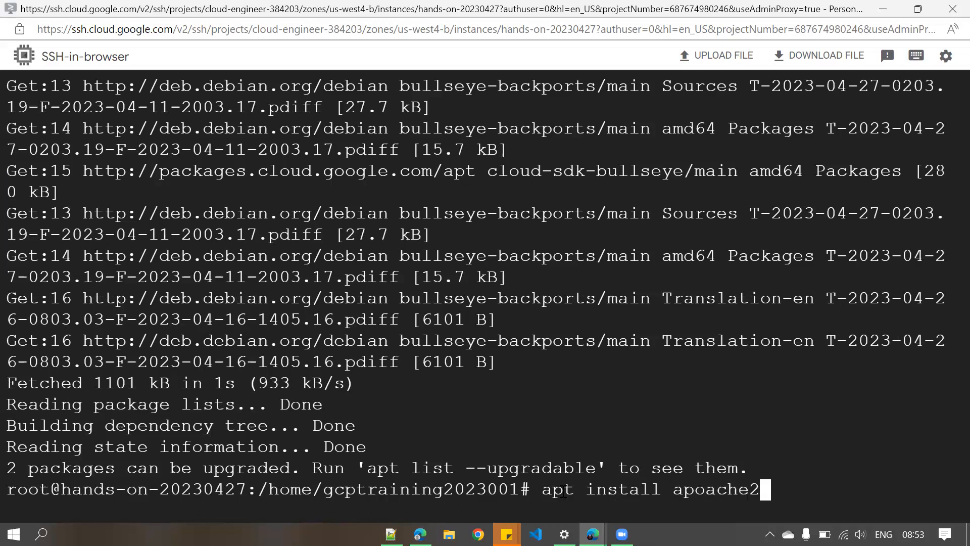
pyautogui.press('Left')
pyautogui.press('Left')
pyautogui.press('Left')
pyautogui.press('Left')
pyautogui.press('Left')
pyautogui.press('BackSpace')
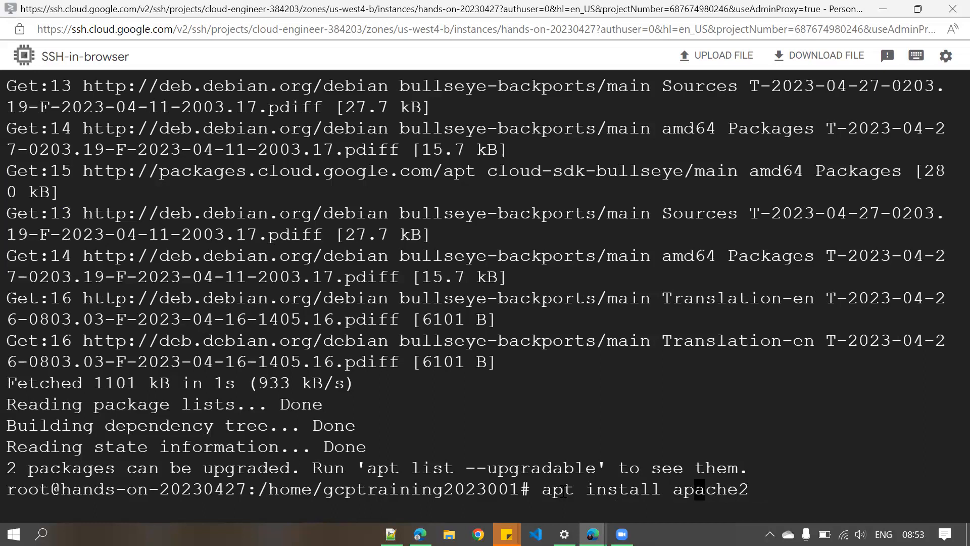
pyautogui.press('Return')
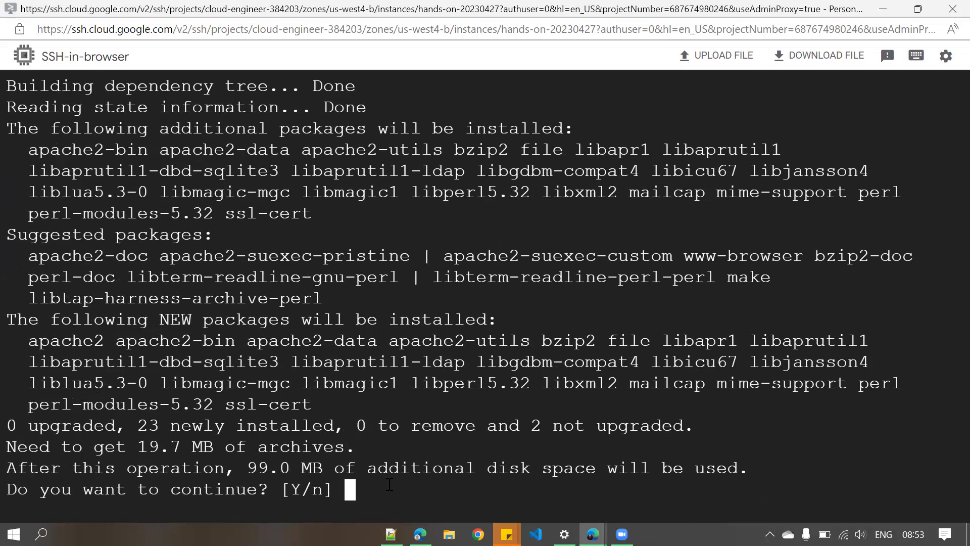
pyautogui.write('apt')
pyautogui.hotkey('ctrl', 'c')
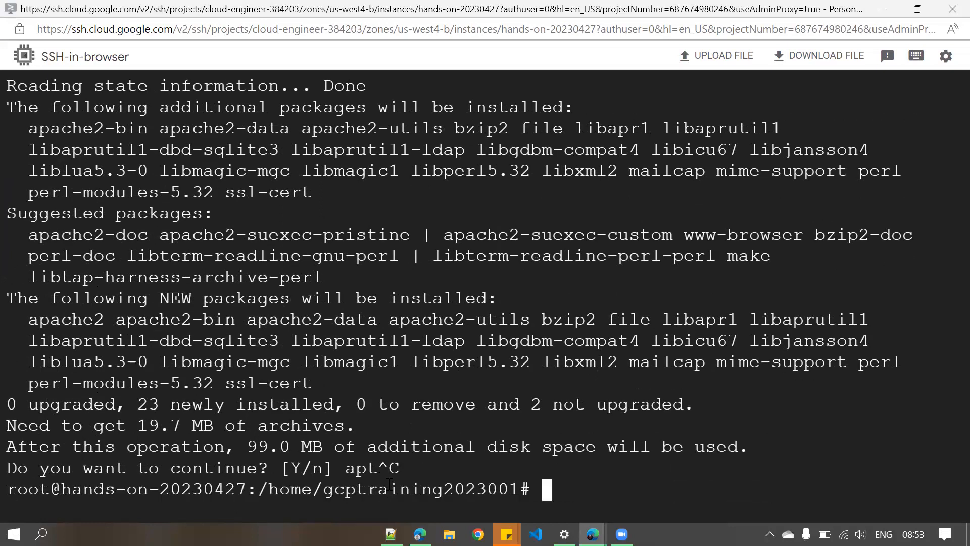
# - Install Apache without a confirmation prompt by recalling the previous command and running it as apt -y install apache2
pyautogui.press('Up')
pyautogui.press('Left')
pyautogui.press('Left')
pyautogui.press('Left')
pyautogui.press('Left')
pyautogui.press('Left')
pyautogui.press('Left')
pyautogui.press('Left')
pyautogui.press('Left')
pyautogui.press('Left')
pyautogui.press('Left')
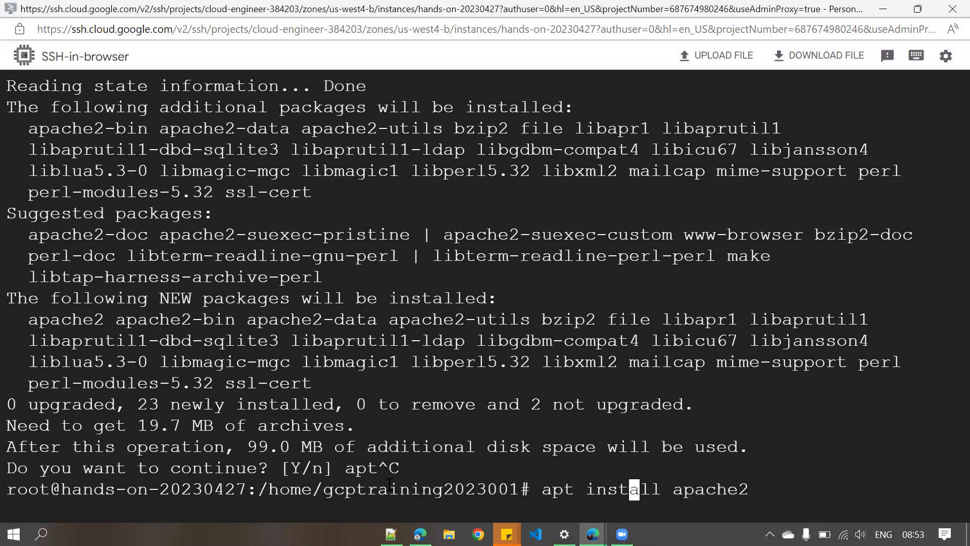
pyautogui.press('Left')
pyautogui.press('Left')
pyautogui.press('Left')
pyautogui.press('Left')
pyautogui.write('-y')
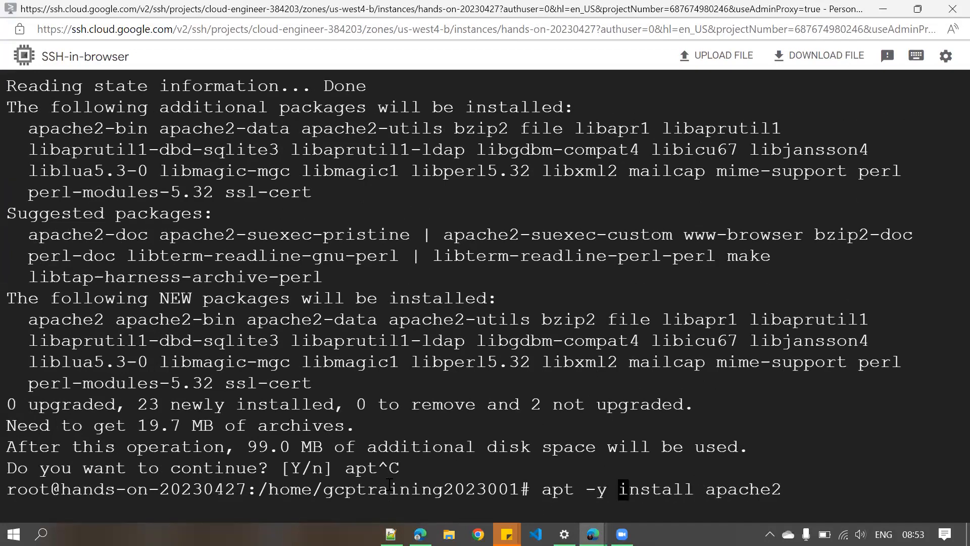
pyautogui.press('Return')
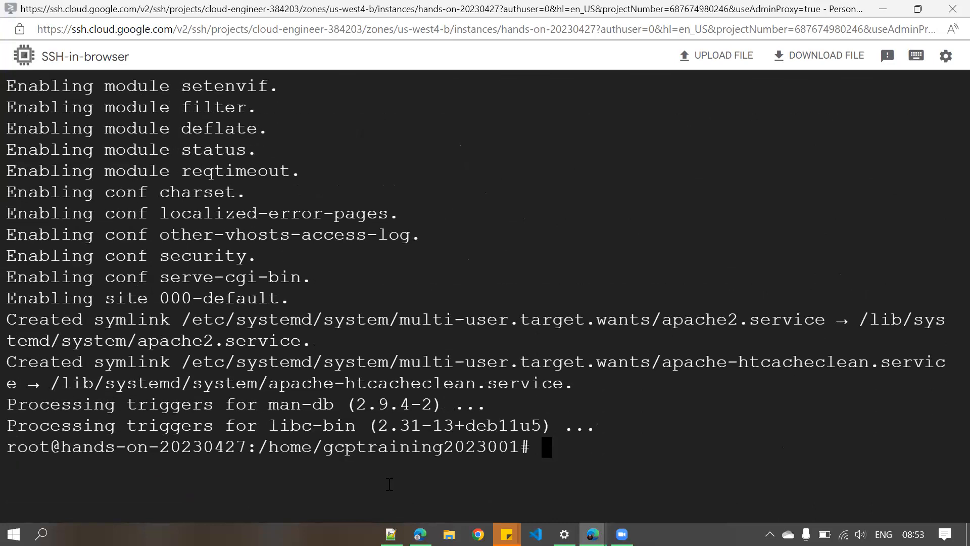
# - Start the Apache web server by running service apache2 start
pyautogui.write('servic')
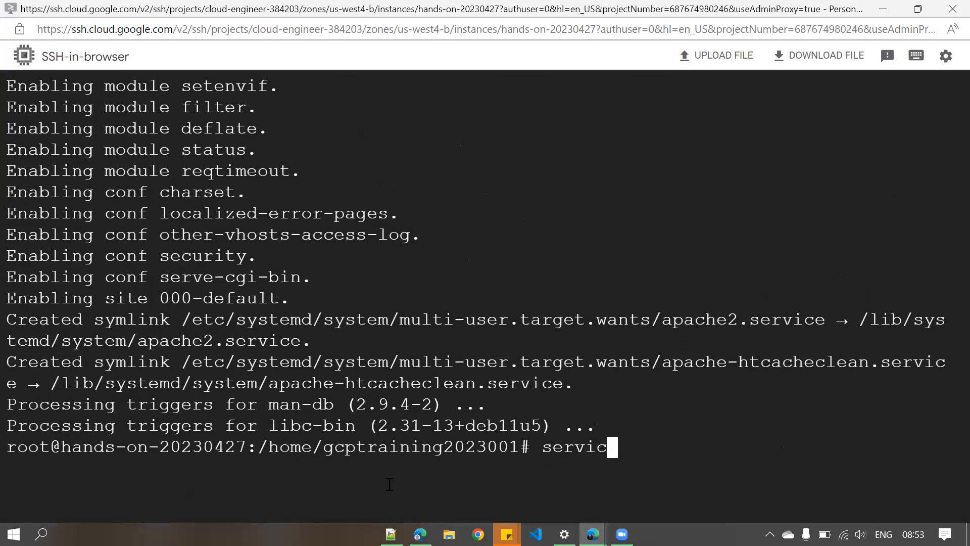
pyautogui.write('e apache')
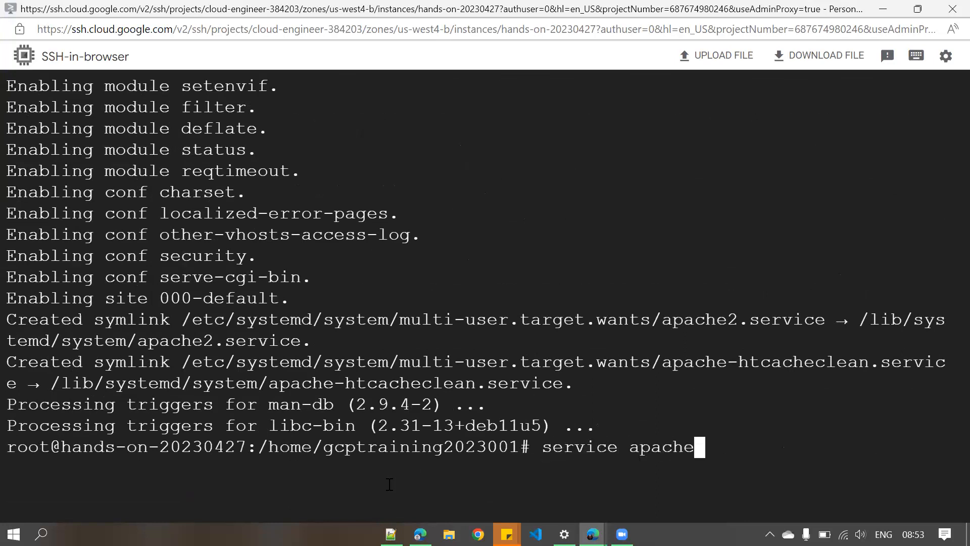
pyautogui.press('BackSpace')
pyautogui.write('2 sy')
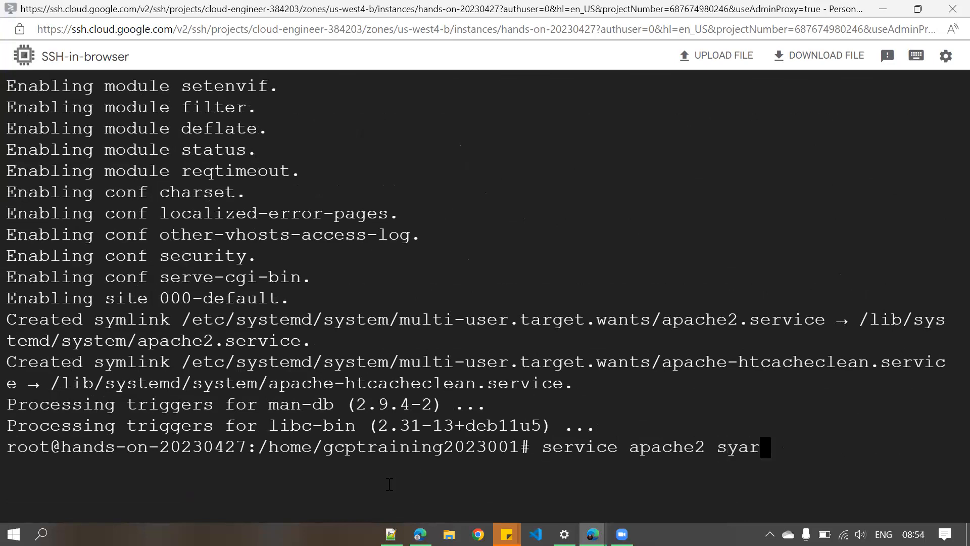
pyautogui.press('BackSpace')
pyautogui.write('tart')
pyautogui.press('Return')
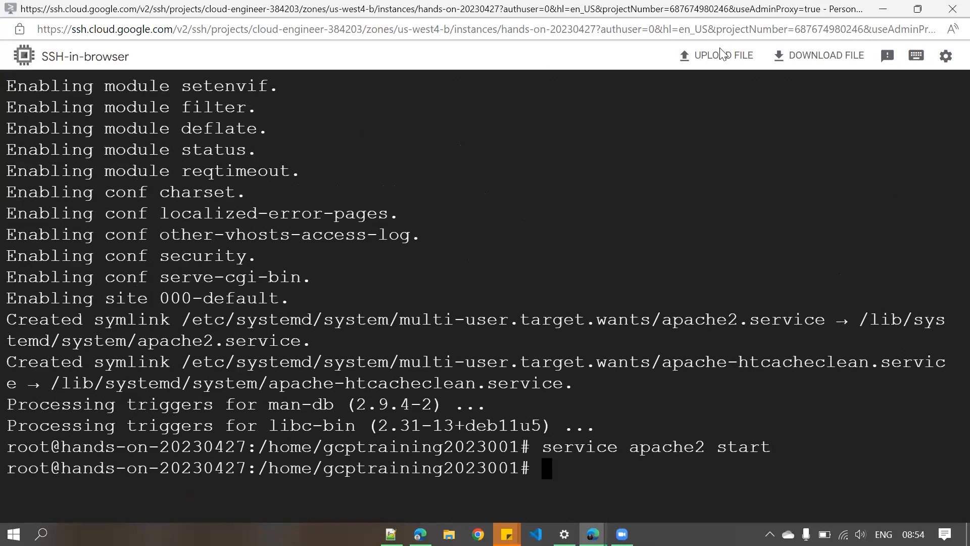
# - Duplicate the browser tab for 34.16.132.83 to load the site again, and compare the new tab with the original one
pyautogui.click(882, 9)
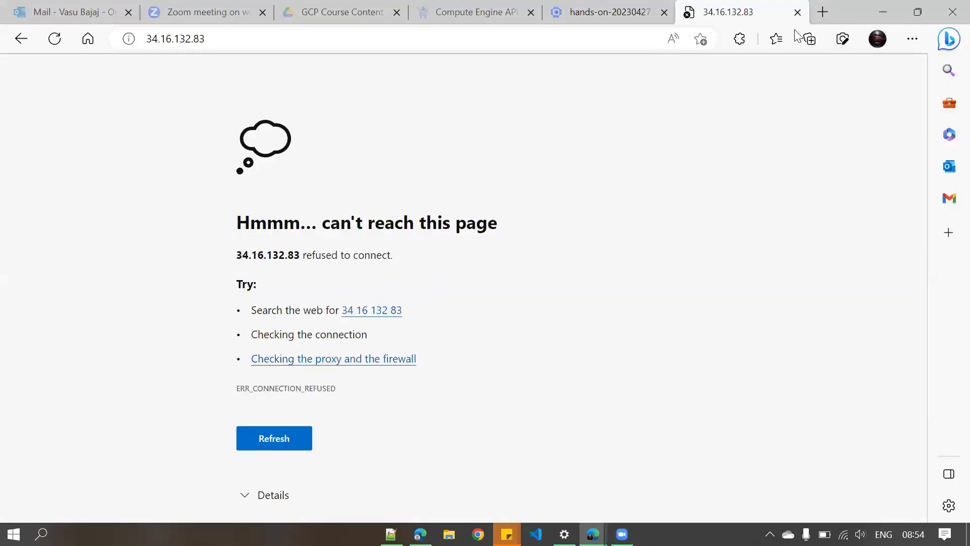
pyautogui.rightClick(793, 13)
pyautogui.click(804, 105)
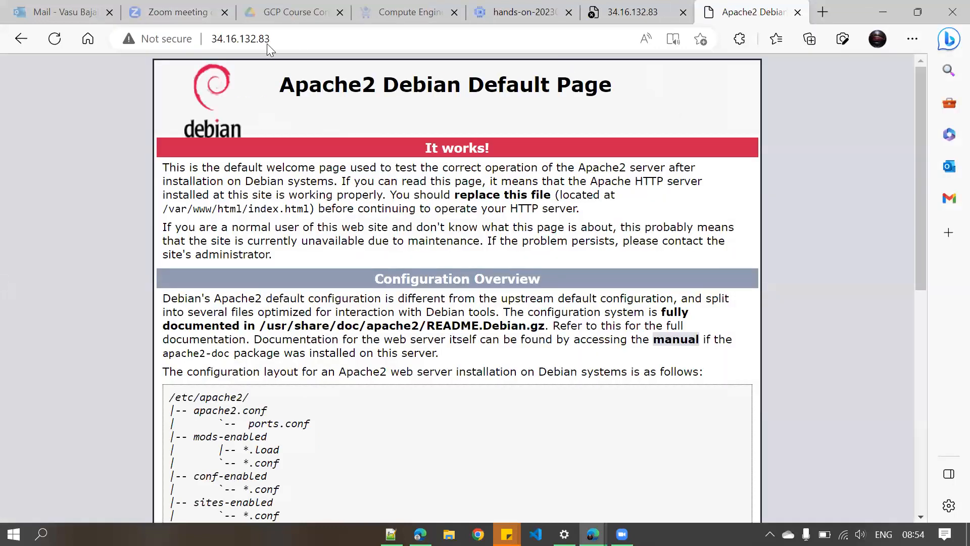
pyautogui.click(633, 12)
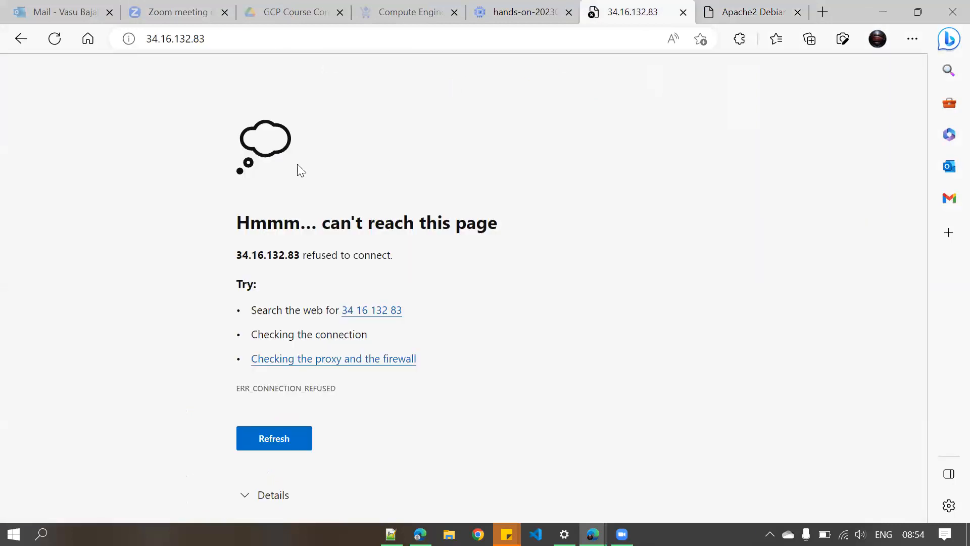
pyautogui.click(748, 12)
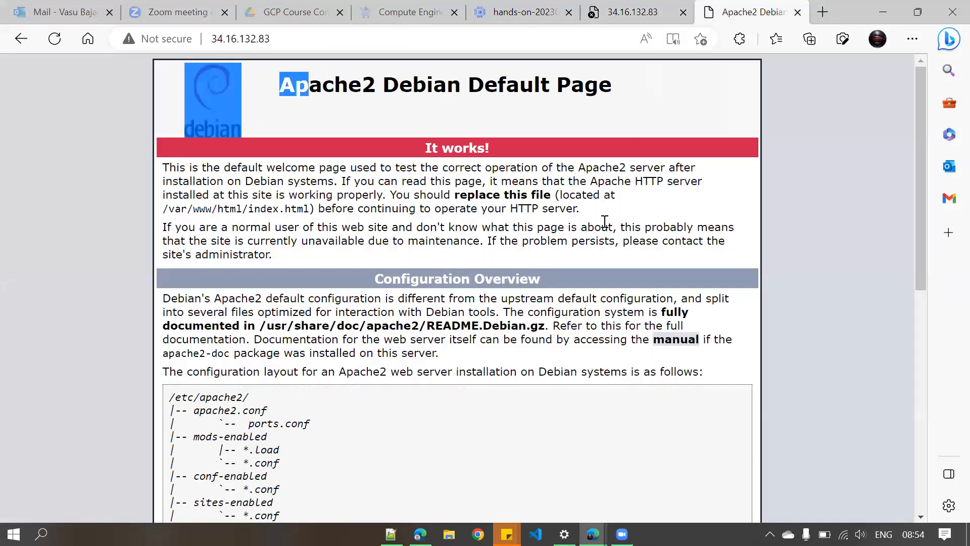
# - Examine the Apache2 Debian default page down to the Document Roots section and pick out the default document root path
pyautogui.scroll(-3, 482, 293)
pyautogui.scroll(3, 483, 293)
pyautogui.scroll(-1, 483, 293)
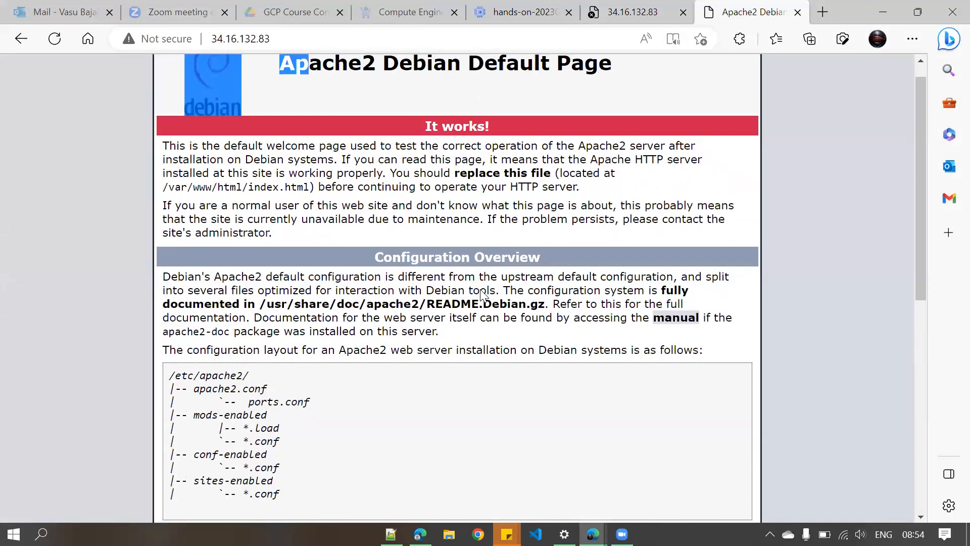
pyautogui.scroll(-8, 483, 293)
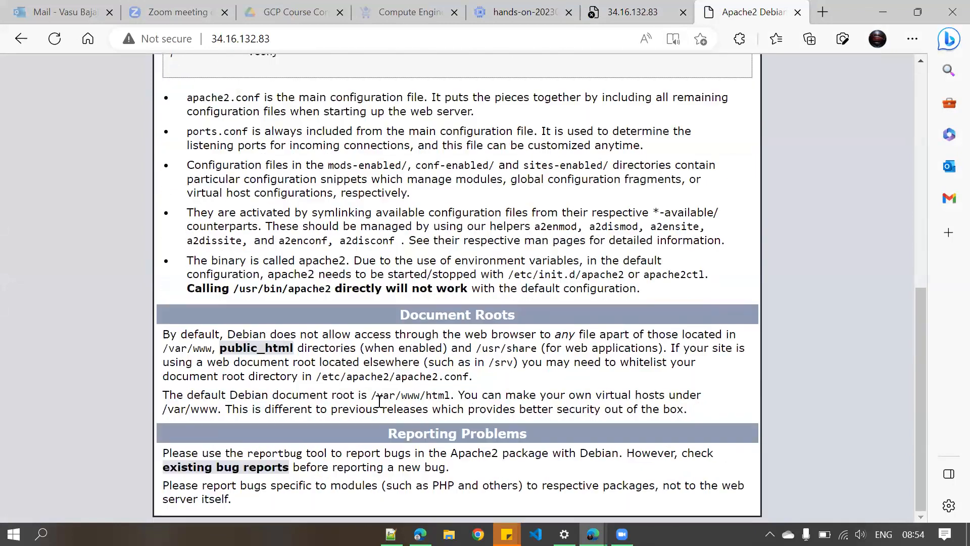
pyautogui.moveTo(372, 396); pyautogui.dragTo(405, 397)
pyautogui.click(385, 396)
pyautogui.doubleClick(385, 397)
pyautogui.doubleClick(411, 397)
pyautogui.doubleClick(438, 397)
# - Return to the SSH session and change the working directory to /var/www/html
pyautogui.hotkey('ctrl', 'shift', 'Tab')
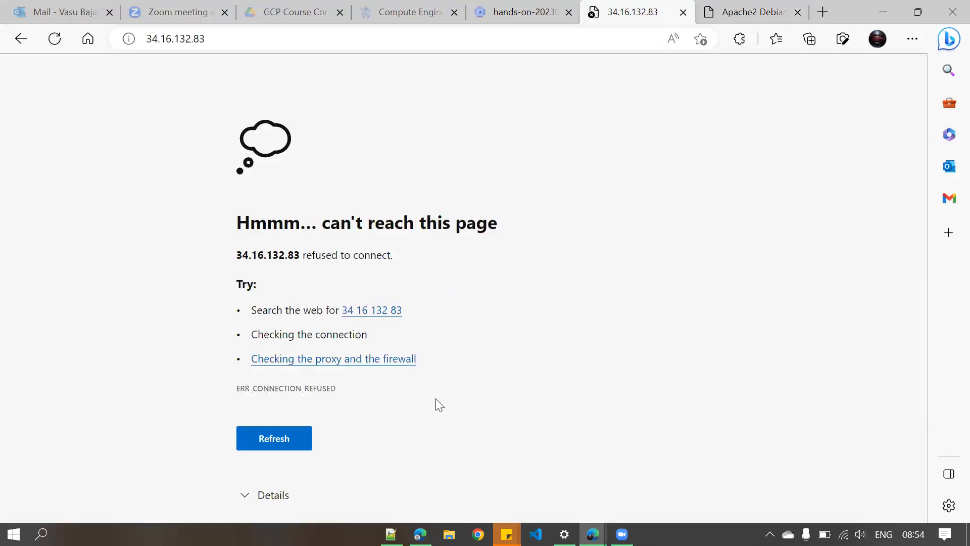
pyautogui.hotkey('alt', 'Tab')
pyautogui.hotkey('alt', 'Tab')
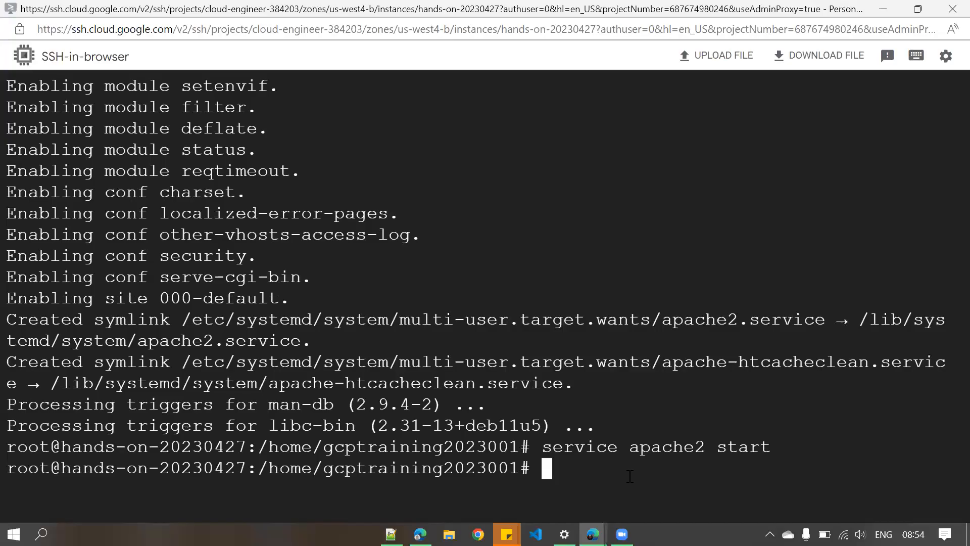
pyautogui.write('cd ')
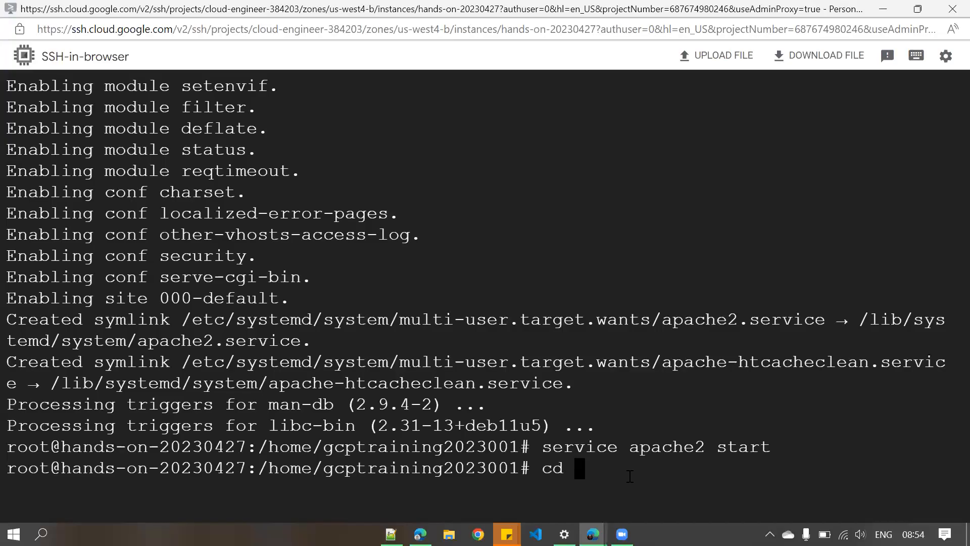
pyautogui.write('/var/www/html')
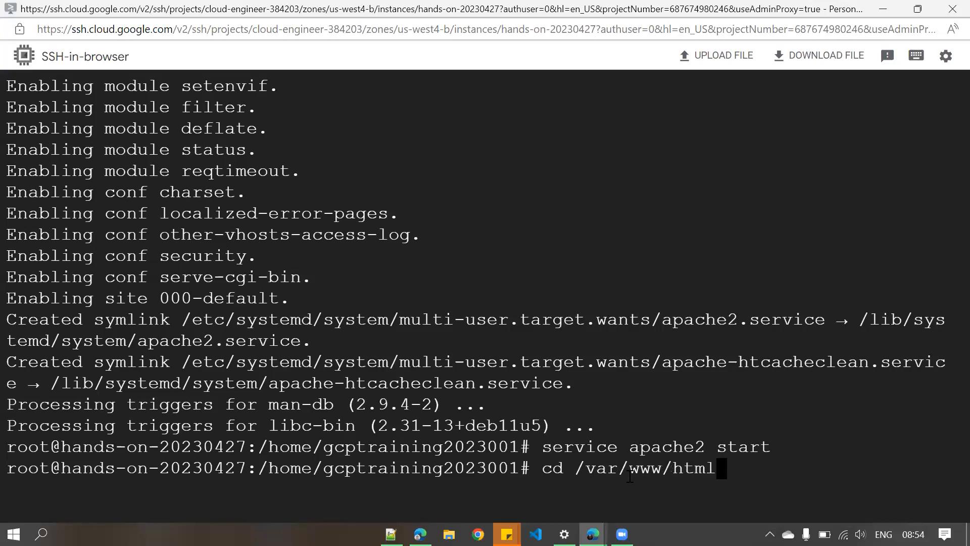
pyautogui.press('Return')
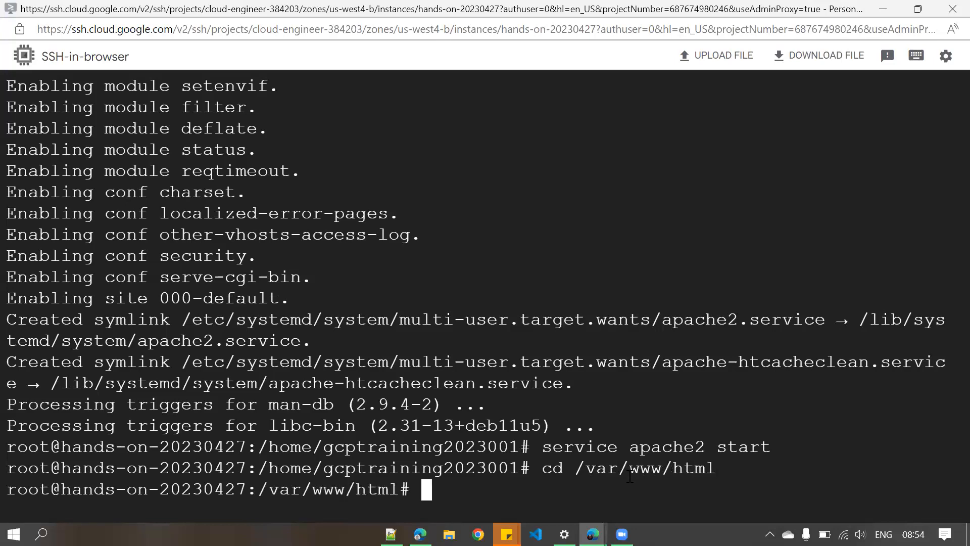
# - List the contents of the web root directory in long format with ls -l
pyautogui.write('k')
pyautogui.press('BackSpace')
pyautogui.write('l s-l')
pyautogui.press('BackSpace')
pyautogui.press('BackSpace')
pyautogui.press('BackSpace')
pyautogui.press('BackSpace')
pyautogui.press('BackSpace')
pyautogui.write('ls -l')
pyautogui.press('Return')
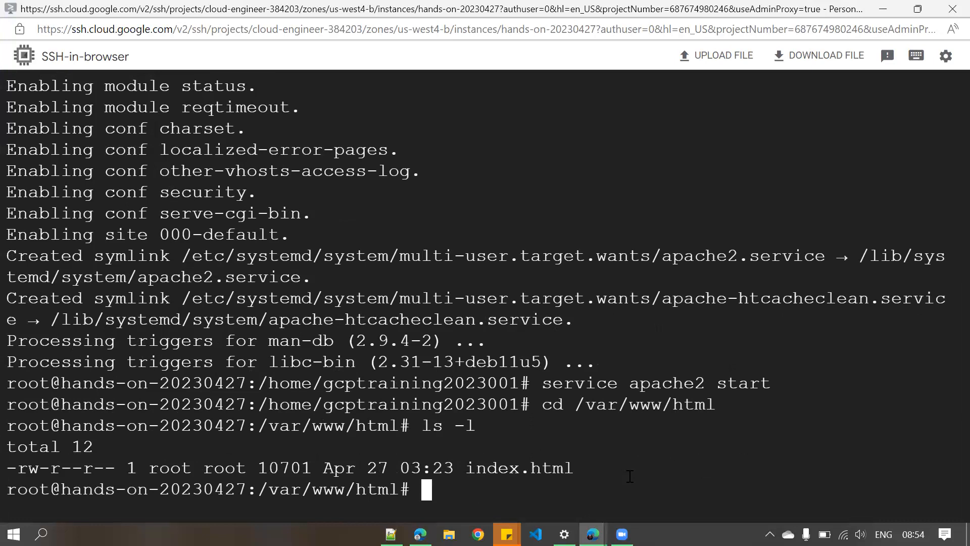
# - Switch to the browser and review the Apache2 default page served at 34.16.132.83 again
pyautogui.click(882, 8)
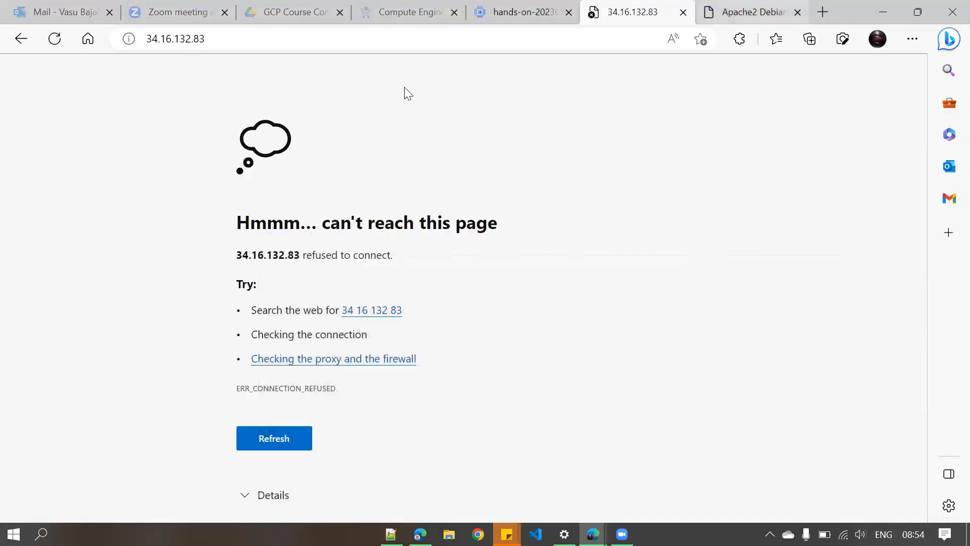
pyautogui.hotkey('ctrl', 'Tab')
pyautogui.scroll(10, 242, 132)
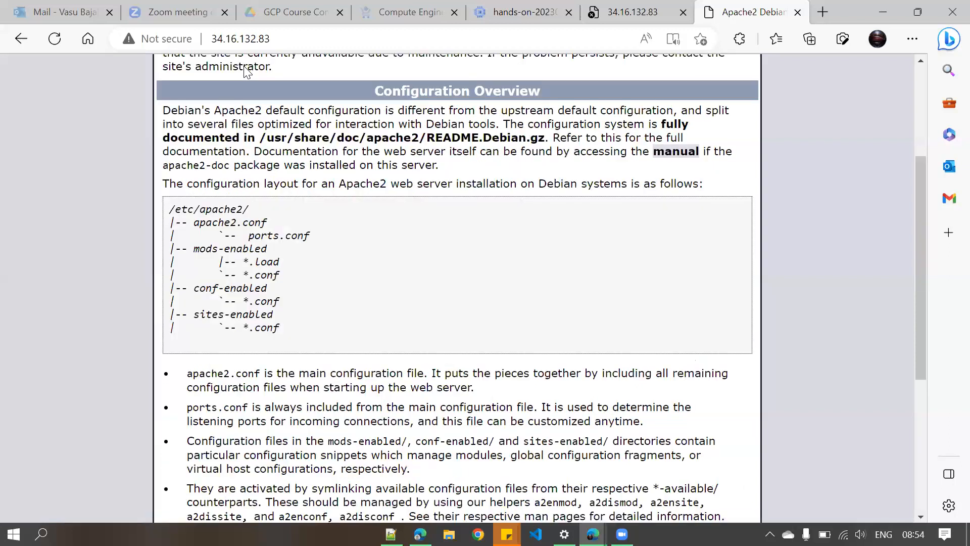
pyautogui.hotkey('ctrl', 'shift', 'Tab')
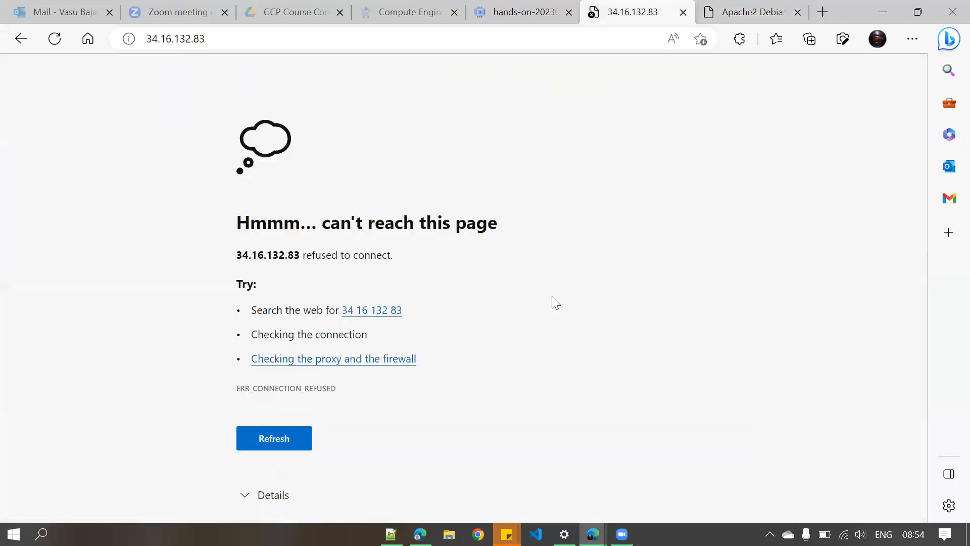
# - Return to the SSH session and overwrite index.html using echo with a "Hello From" greeting containing the presenter's first name and ", compute Engine Hadndson"
pyautogui.hotkey('alt', 'Tab')
pyautogui.hotkey('alt', 'Tab')
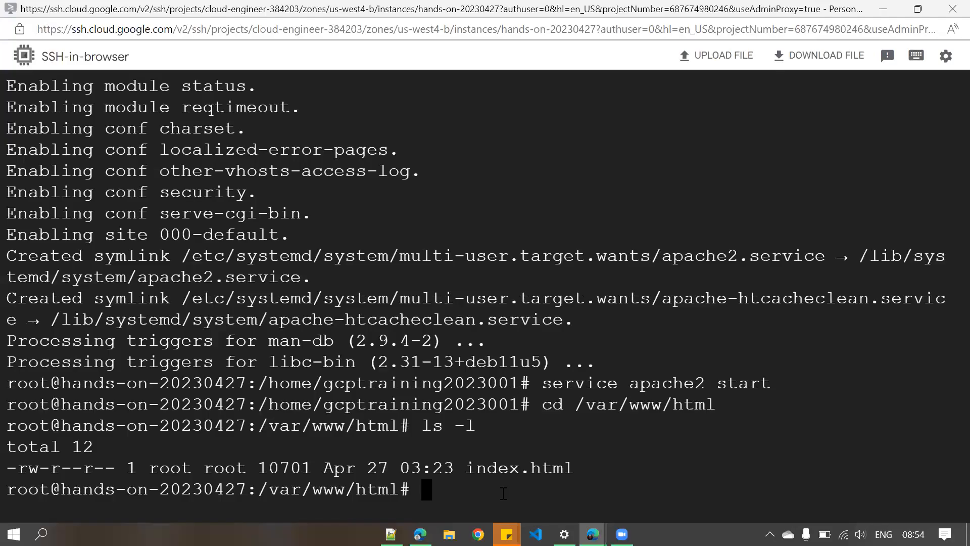
pyautogui.write('echo ')
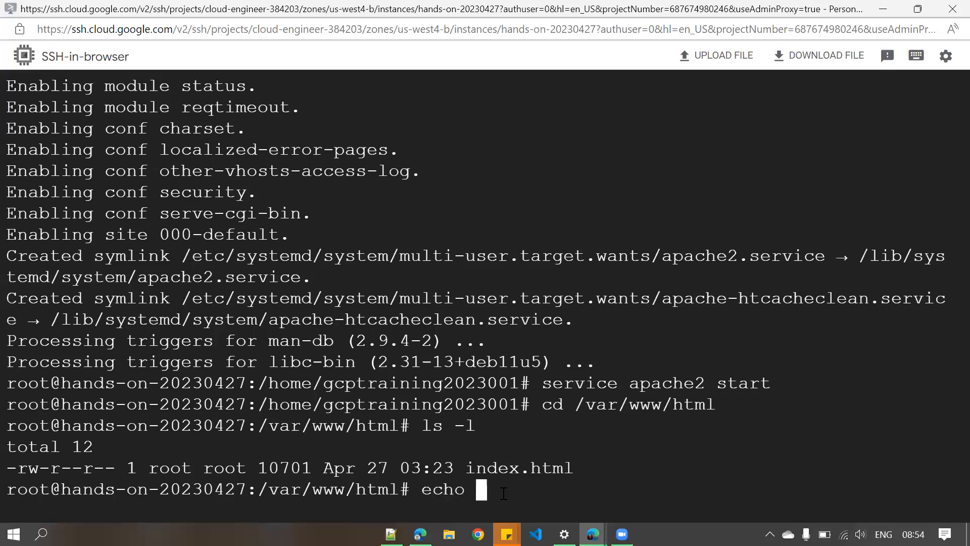
pyautogui.write('"Hello From')
pyautogui.press('BackSpace')
pyautogui.press('BackSpace')
pyautogui.write('rom Vasu ')
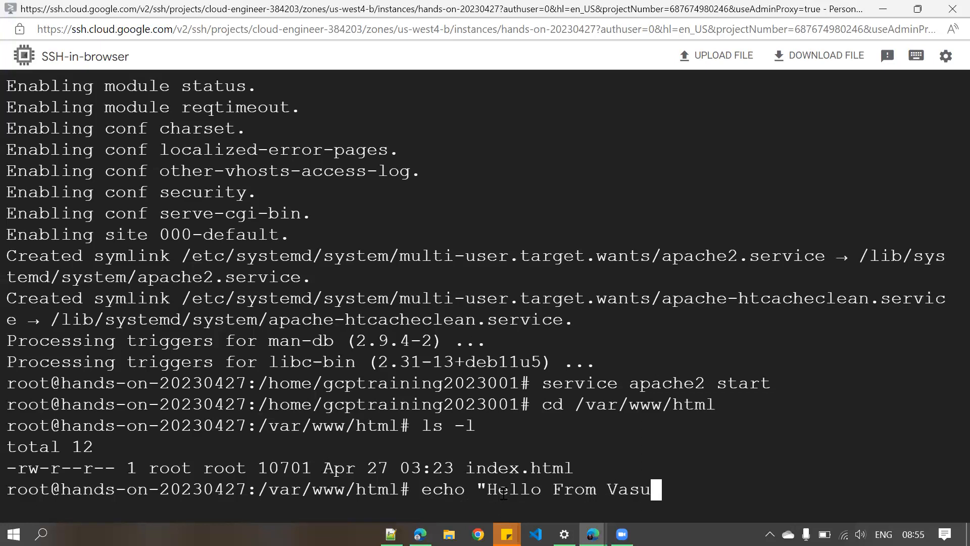
pyautogui.write(', ci')
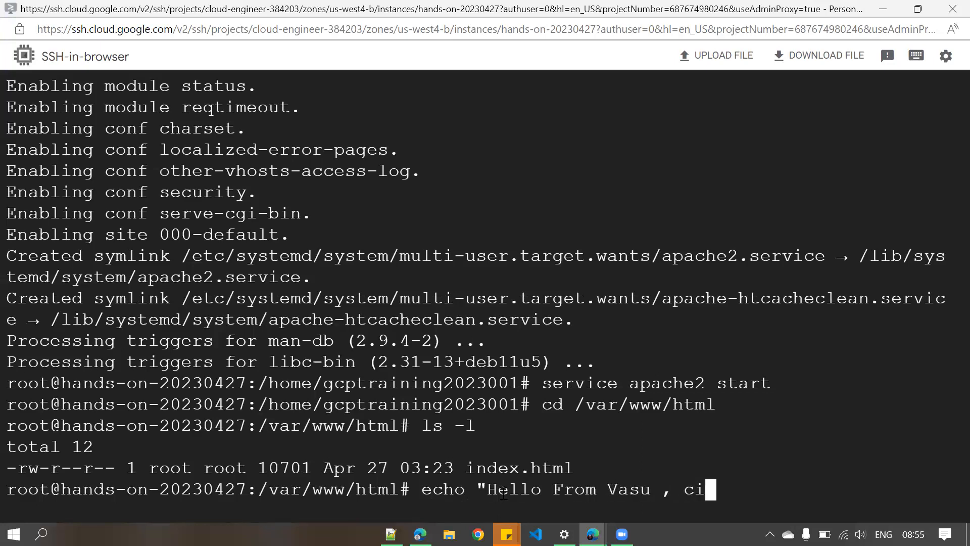
pyautogui.press('BackSpace')
pyautogui.write('ompu')
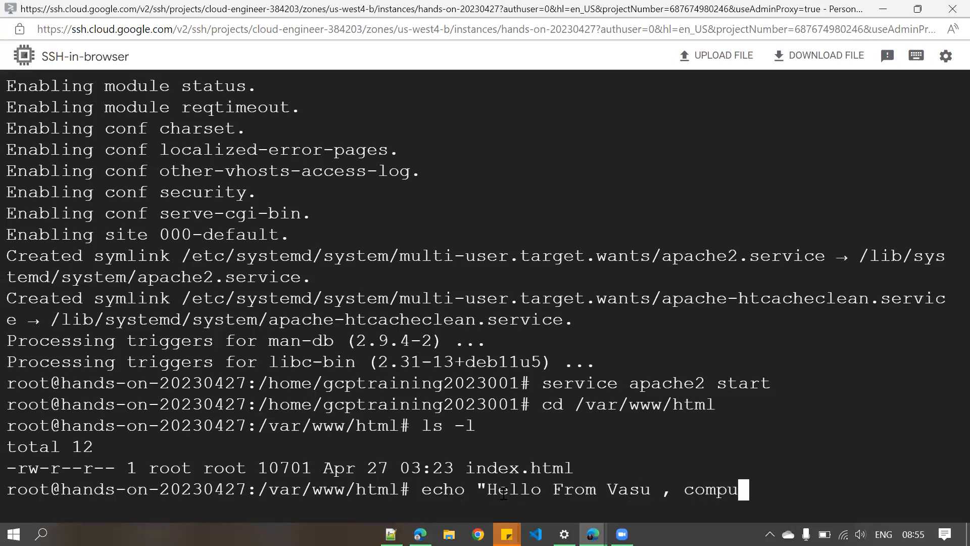
pyautogui.write('te negine')
pyautogui.press('BackSpace')
pyautogui.press('BackSpace')
pyautogui.press('BackSpace')
pyautogui.press('BackSpace')
pyautogui.press('BackSpace')
pyautogui.press('BackSpace')
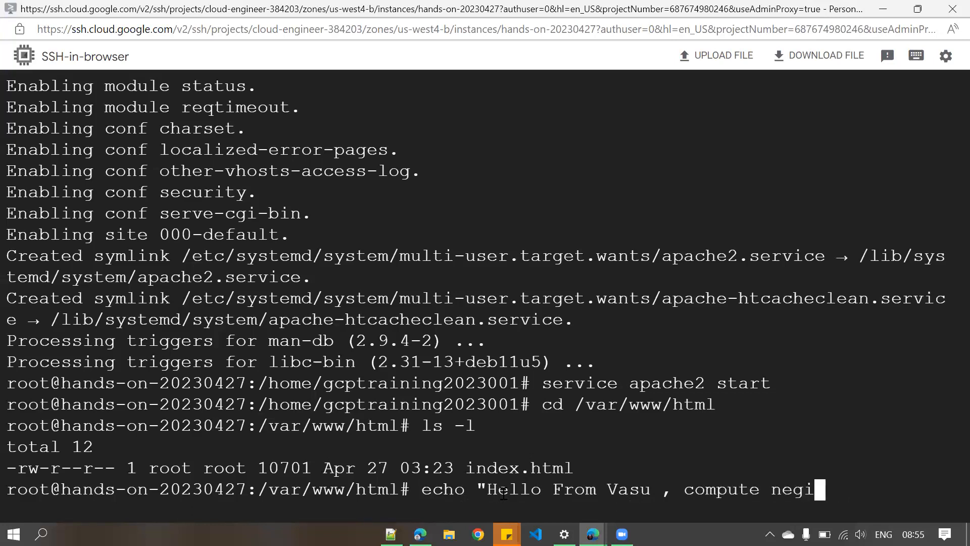
pyautogui.write('Eng')
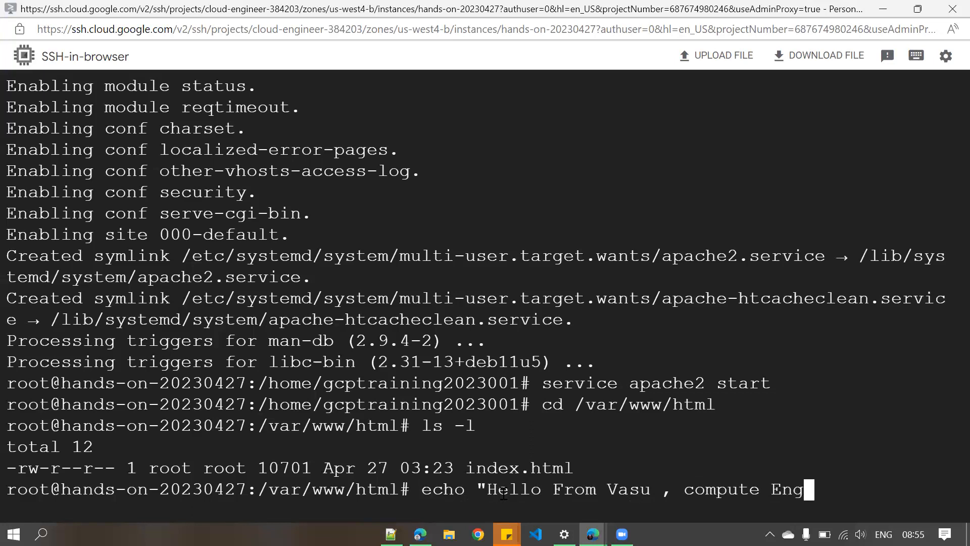
pyautogui.write('ine Hads')
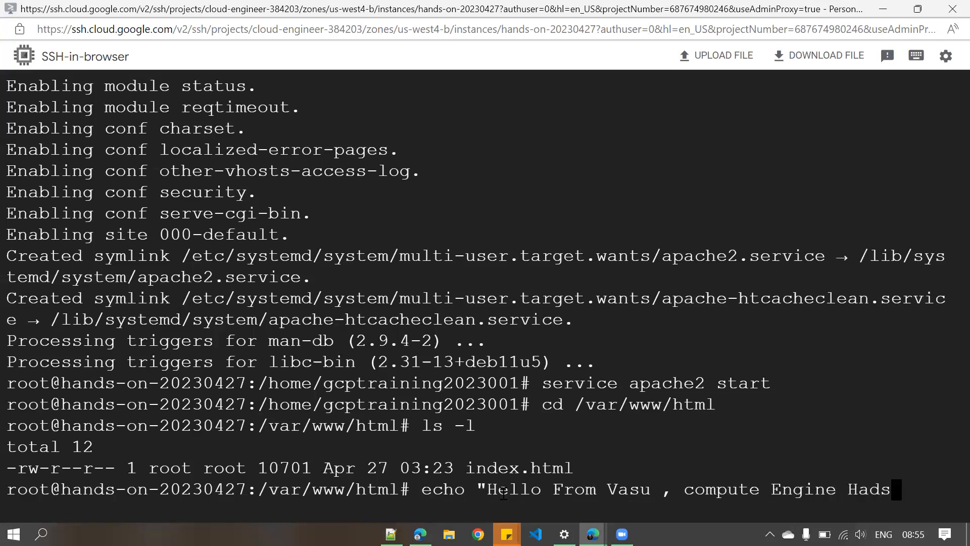
pyautogui.press('BackSpace')
pyautogui.write('ndson"')
pyautogui.press('Return')
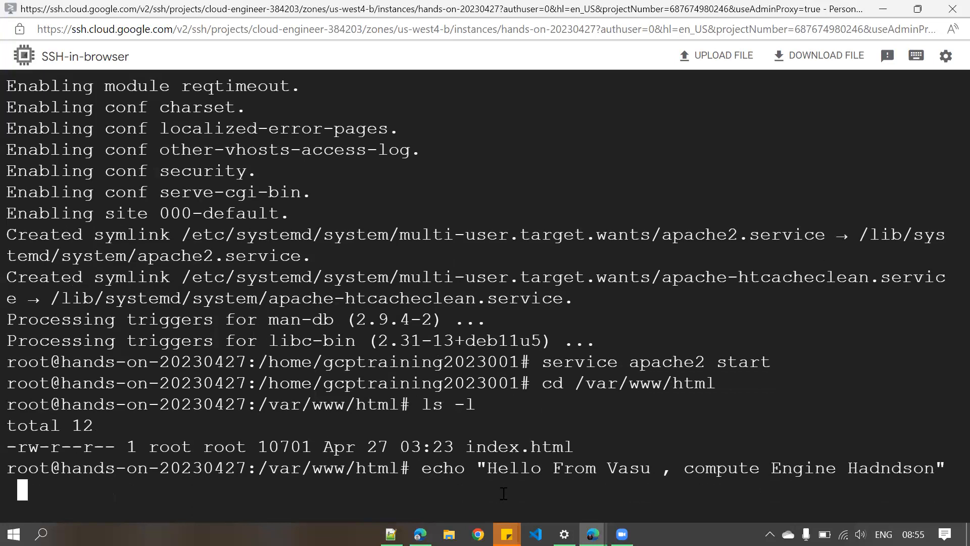
pyautogui.write('index.html')
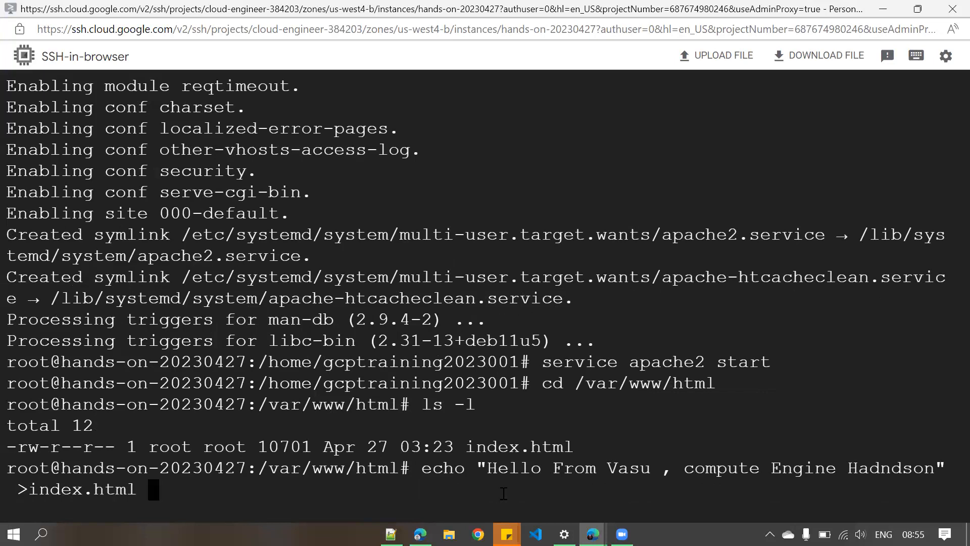
pyautogui.press('Return')
# - Display the contents of index.html in the terminal with cat
pyautogui.write('cat inde')
pyautogui.press('Tab')
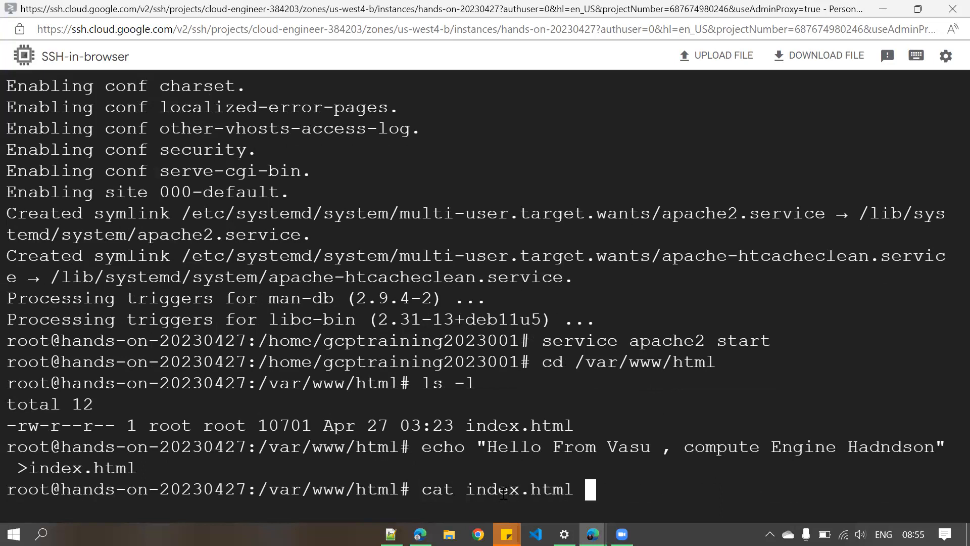
pyautogui.press('Return')
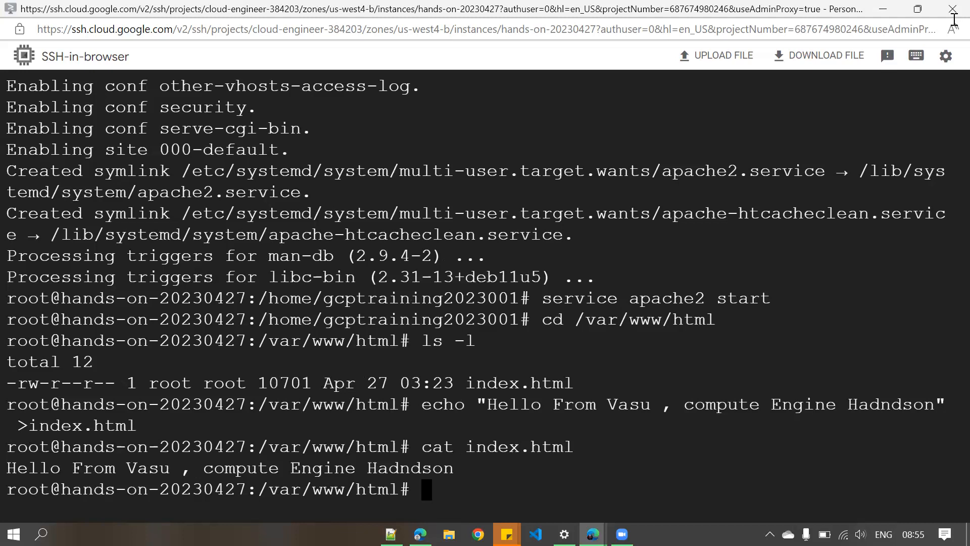
# - Switch to the browser, reload the page at 34.16.132.83 and review the custom greeting it serves
pyautogui.click(883, 10)
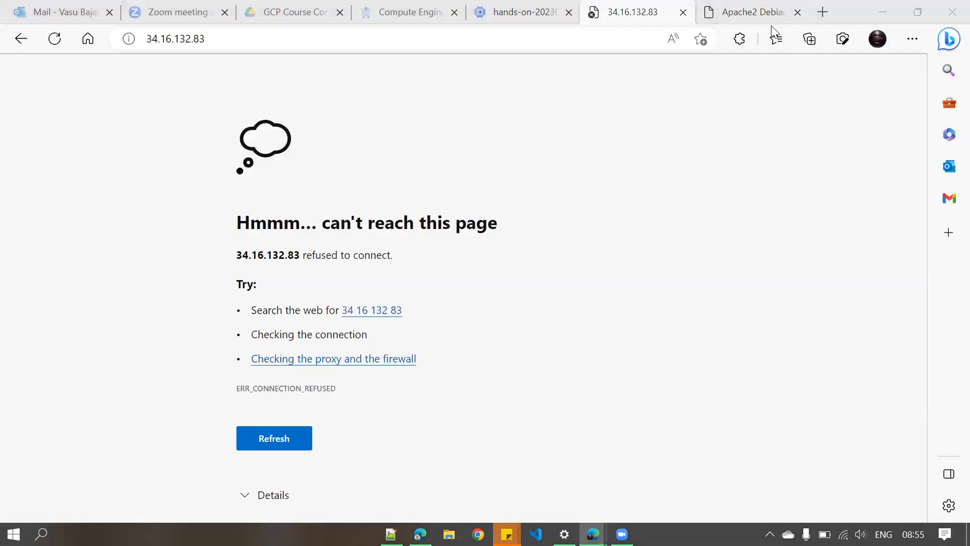
pyautogui.click(56, 41)
pyautogui.moveTo(237, 69); pyautogui.dragTo(17, 67)
pyautogui.click(330, 214)
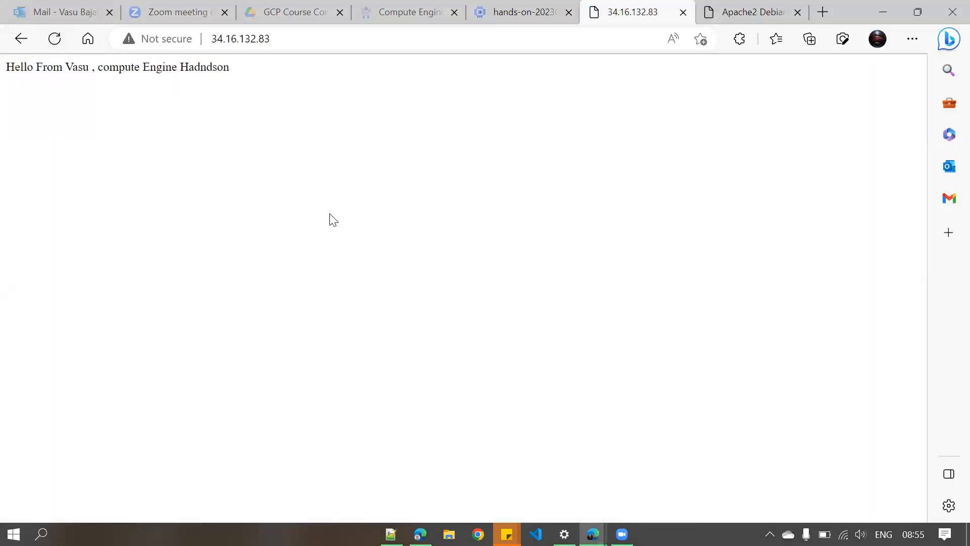
pyautogui.moveTo(44, 71); pyautogui.dragTo(184, 125)
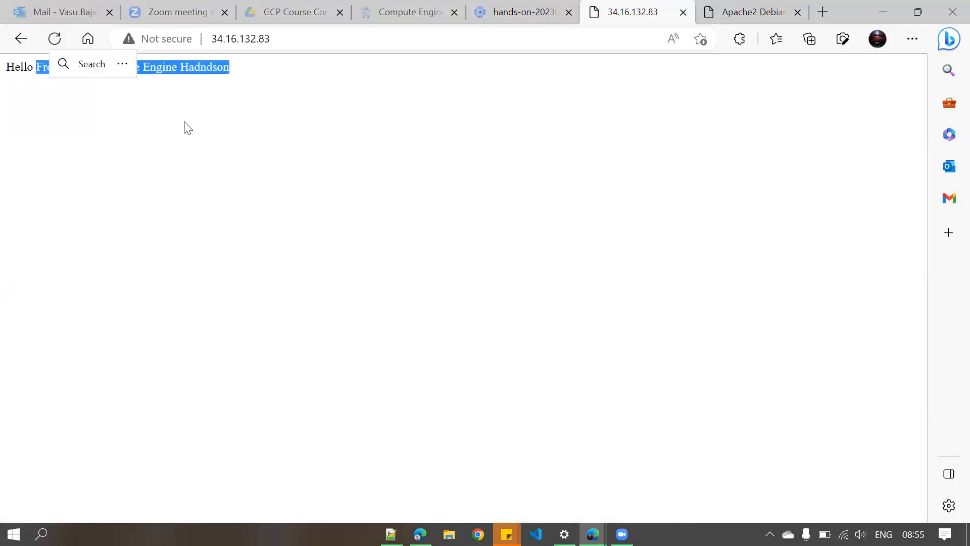
pyautogui.click(707, 204)
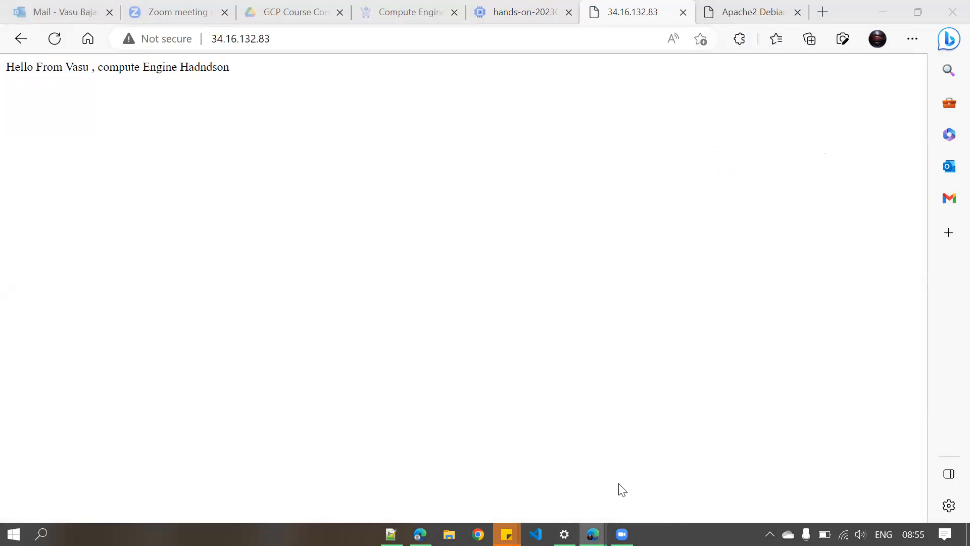
pyautogui.click(581, 400)
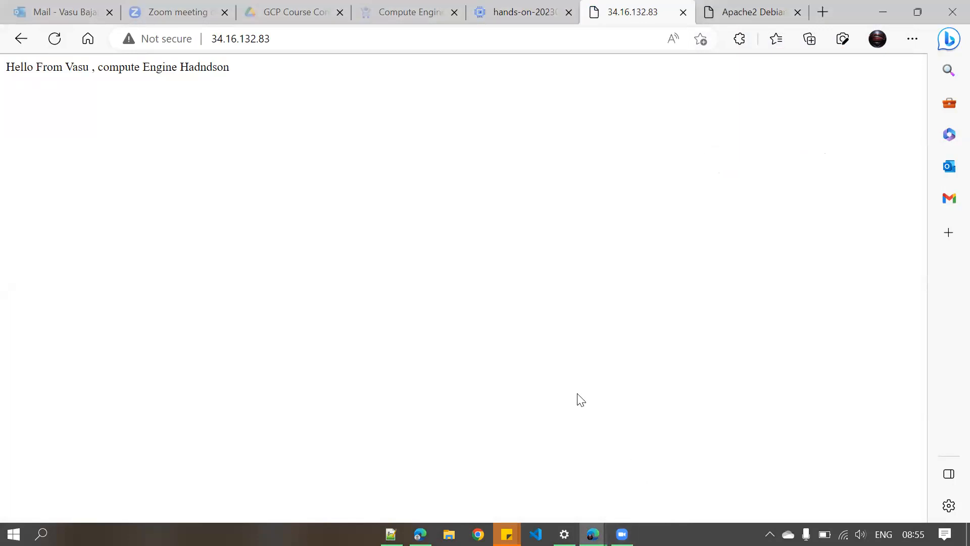
# - Return to the SSH session and highlight the /var/www/html path in the prompt of the echo command
pyautogui.hotkey('alt', 'Tab')
pyautogui.hotkey('alt', 'Tab')
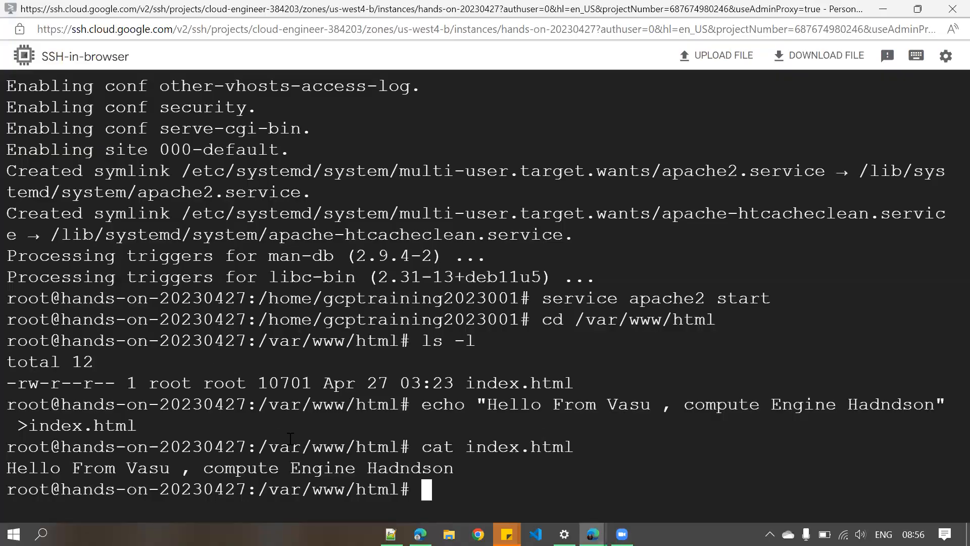
pyautogui.moveTo(259, 407); pyautogui.dragTo(397, 409)
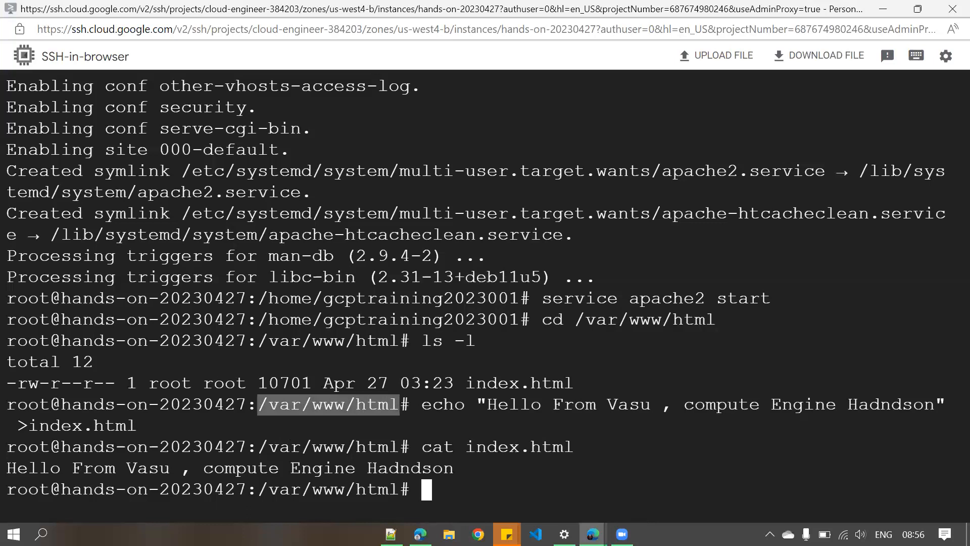
pyautogui.click(622, 534)
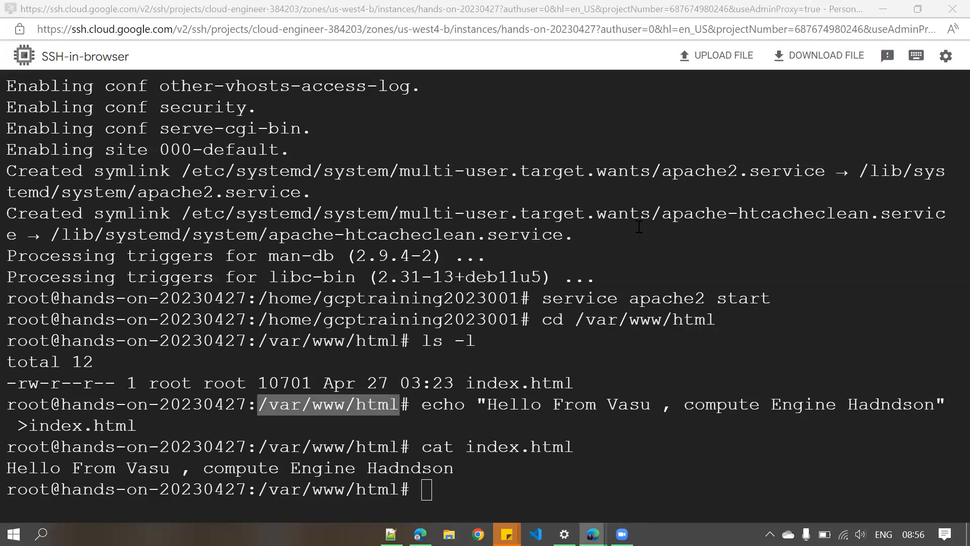
# - Go back to the browser page at 34.16.132.83 and highlight the full greeting text for review
pyautogui.click(890, 10)
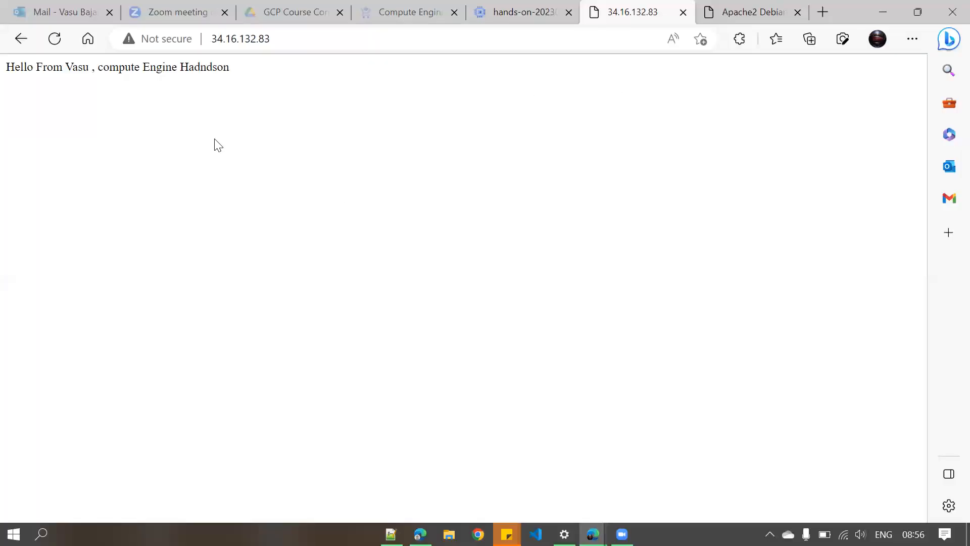
pyautogui.moveTo(281, 69); pyautogui.dragTo(2, 65)
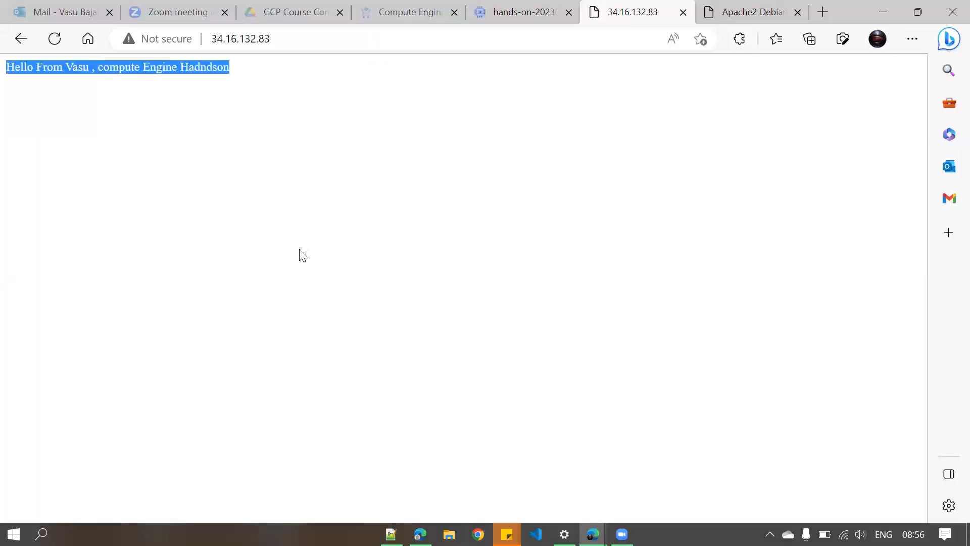
pyautogui.moveTo(234, 68); pyautogui.dragTo(1, 52)
pyautogui.click(272, 259)
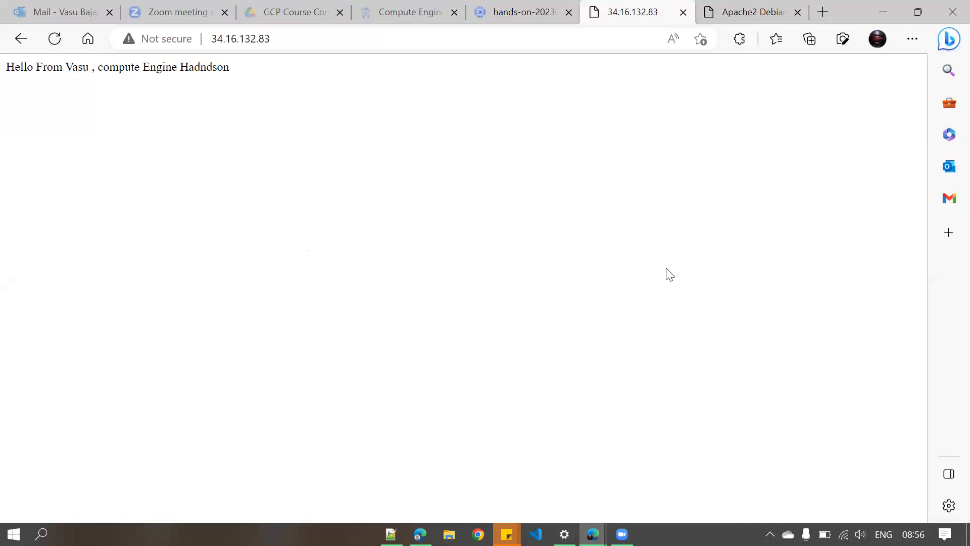
# - Return to the SSH session and try to list the most recent shell commands with history -10
pyautogui.hotkey('alt', 'Tab')
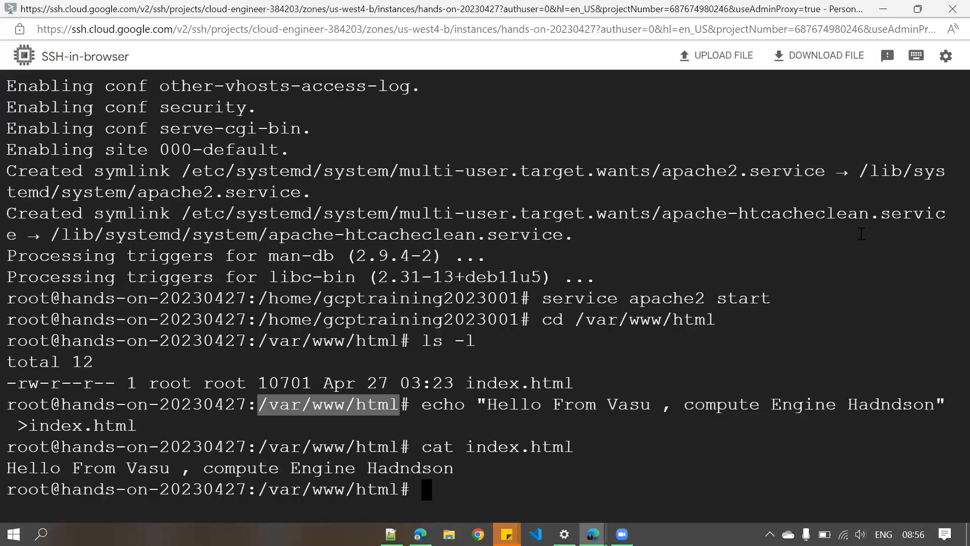
pyautogui.hotkey('alt', 'Tab')
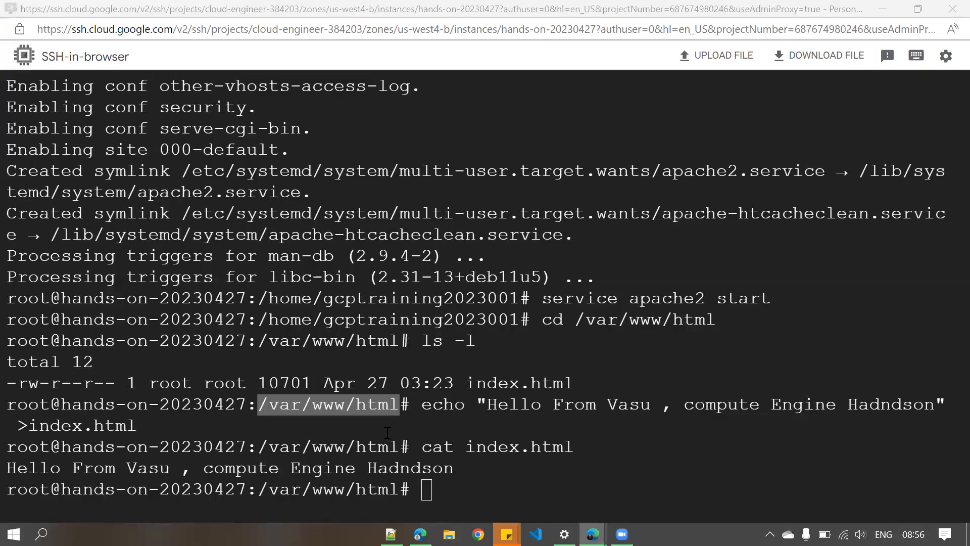
pyautogui.click(453, 499)
pyautogui.write('histor')
pyautogui.press('BackSpace')
pyautogui.press('BackSpace')
pyautogui.press('BackSpace')
pyautogui.press('BackSpace')
pyautogui.press('BackSpace')
pyautogui.press('BackSpace')
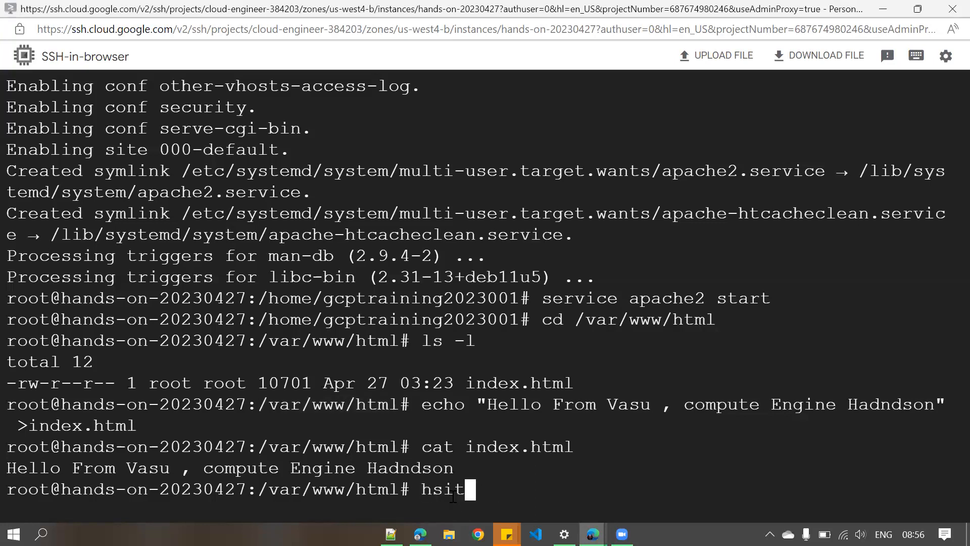
pyautogui.write('history -10')
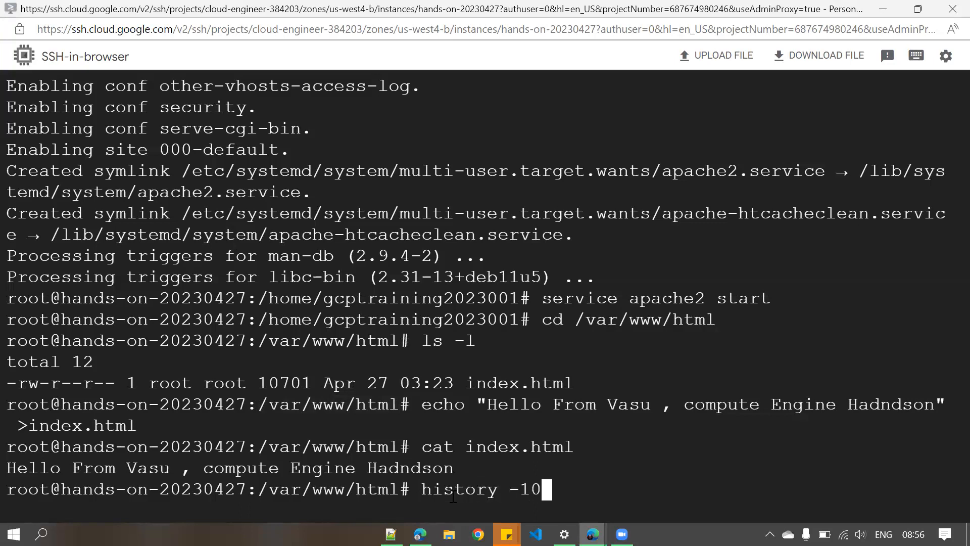
pyautogui.press('Return')
# - Correct the previous command to history 10 and run it to list the last ten commands
pyautogui.press('Up')
pyautogui.press('Left')
pyautogui.press('Left')
pyautogui.press('BackSpace')
pyautogui.press('Return')
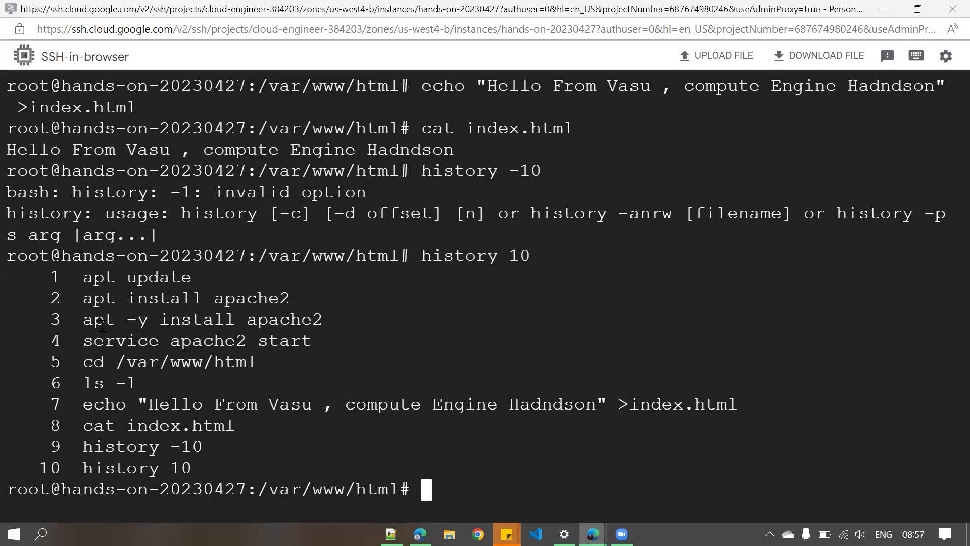
# - Review the apt -y install apache2, service apache2 start and cd /var/www/html entries in the history output
pyautogui.moveTo(84, 321); pyautogui.dragTo(293, 325)
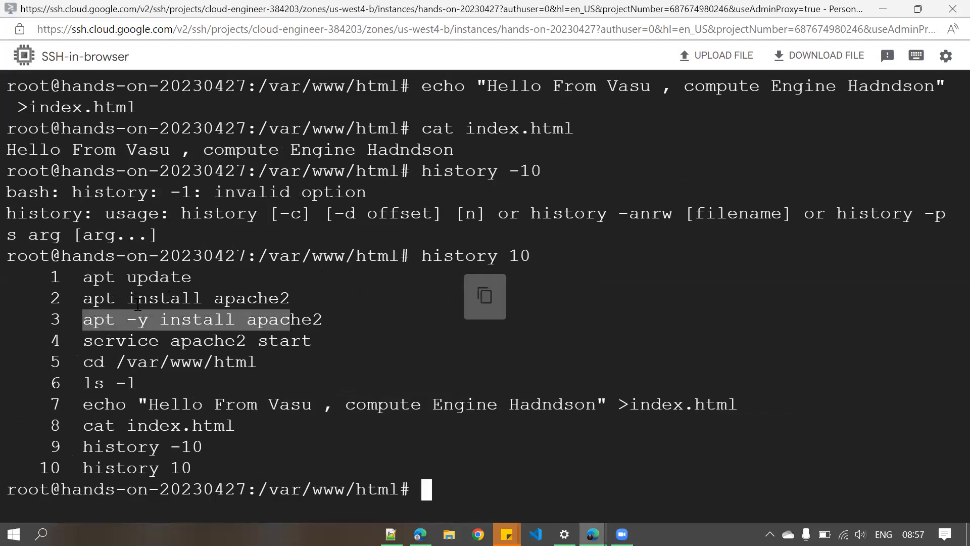
pyautogui.moveTo(88, 342); pyautogui.dragTo(312, 343)
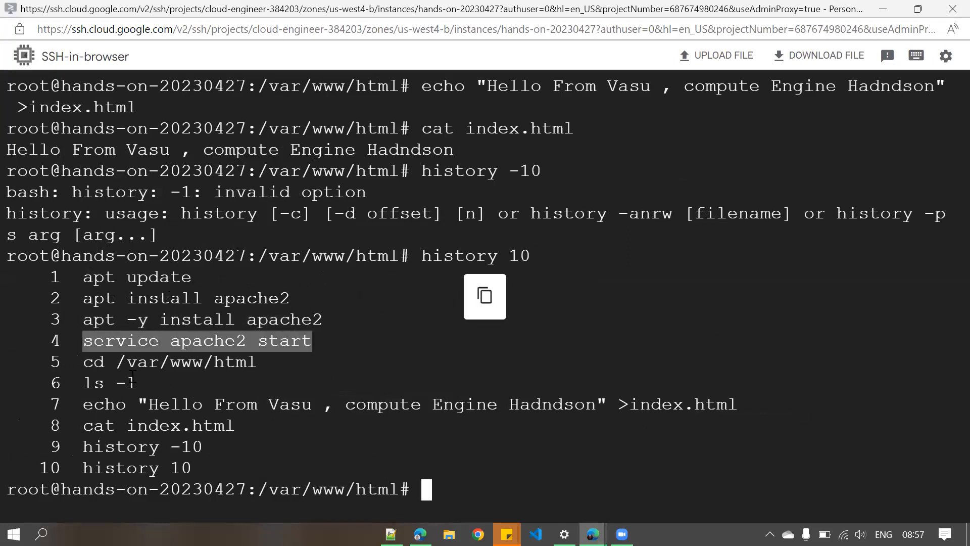
pyautogui.moveTo(86, 363); pyautogui.dragTo(236, 363)
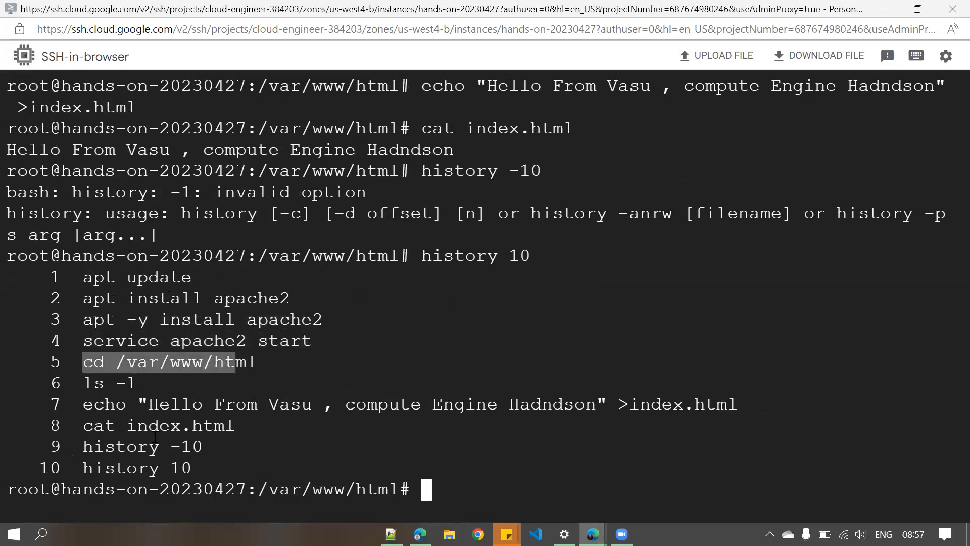
# - Copy history entries 1 through 8 and paste them into Notepad++, replacing the entire content of the new 2 document
pyautogui.click(102, 316)
pyautogui.moveTo(236, 427); pyautogui.dragTo(3, 284)
pyautogui.hotkey('ctrl', 'c')
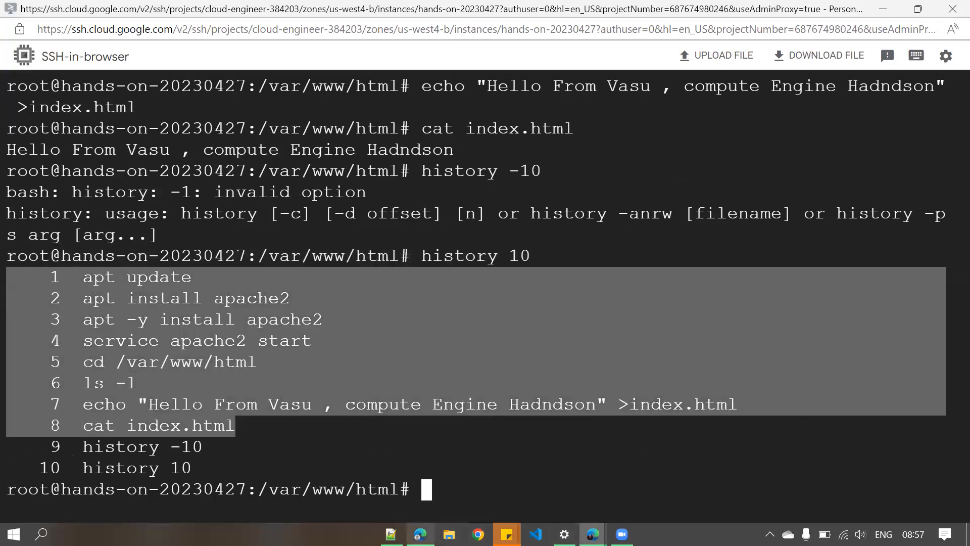
pyautogui.click(390, 534)
pyautogui.click(523, 199)
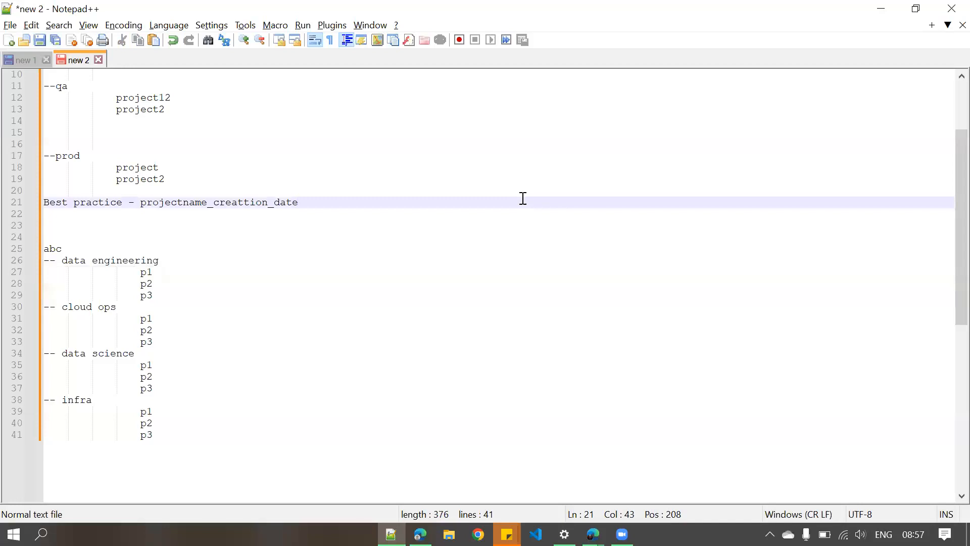
pyautogui.hotkey('ctrl', 'a')
pyautogui.hotkey('ctrl', 'v')
# - Remove the history numbers in front of all eight pasted commands using a column selection
pyautogui.click(87, 158)
pyautogui.hotkey('alt', 'shift', 'Up')
pyautogui.hotkey('alt', 'shift', 'Up')
pyautogui.hotkey('alt', 'shift', 'Up')
pyautogui.hotkey('alt', 'shift', 'Up')
pyautogui.hotkey('alt', 'shift', 'Up')
pyautogui.hotkey('alt', 'shift', 'Up')
pyautogui.hotkey('alt', 'shift', 'Up')
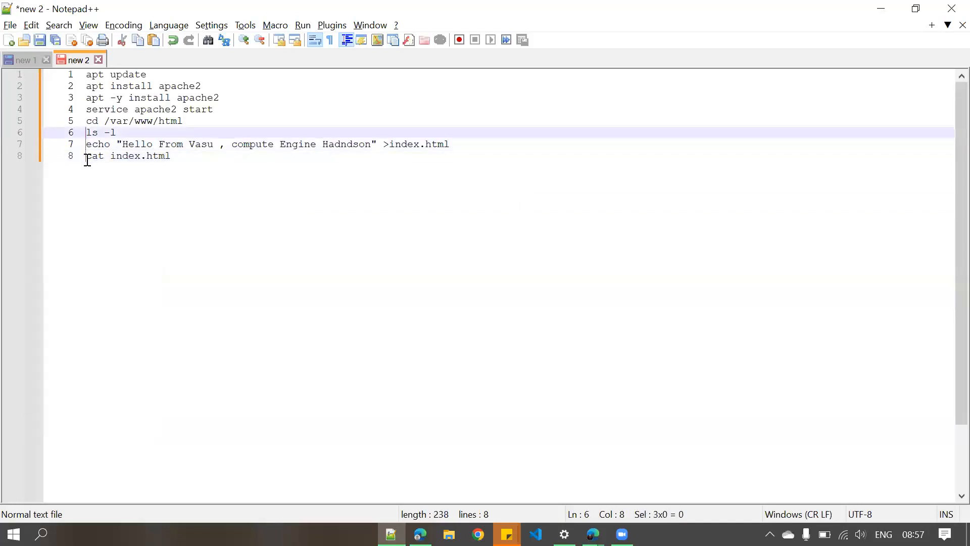
pyautogui.press('BackSpace')
pyautogui.press('BackSpace')
pyautogui.press('BackSpace')
pyautogui.press('BackSpace')
pyautogui.press('BackSpace')
pyautogui.press('BackSpace')
pyautogui.press('BackSpace')
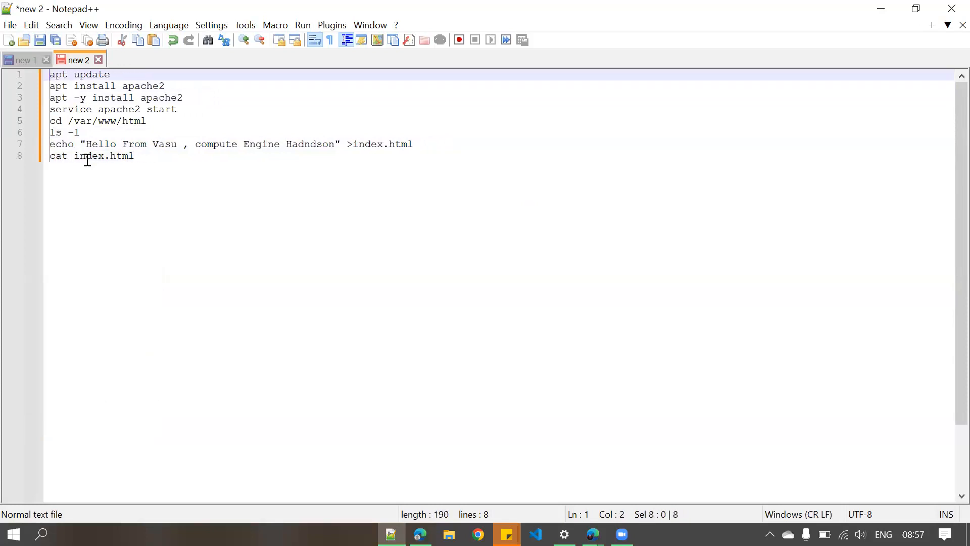
# - Delete the apt install apache2, ls -l and cat index.html lines from the command list
pyautogui.moveTo(177, 88); pyautogui.dragTo(33, 96)
pyautogui.press('BackSpace')
pyautogui.press('BackSpace')
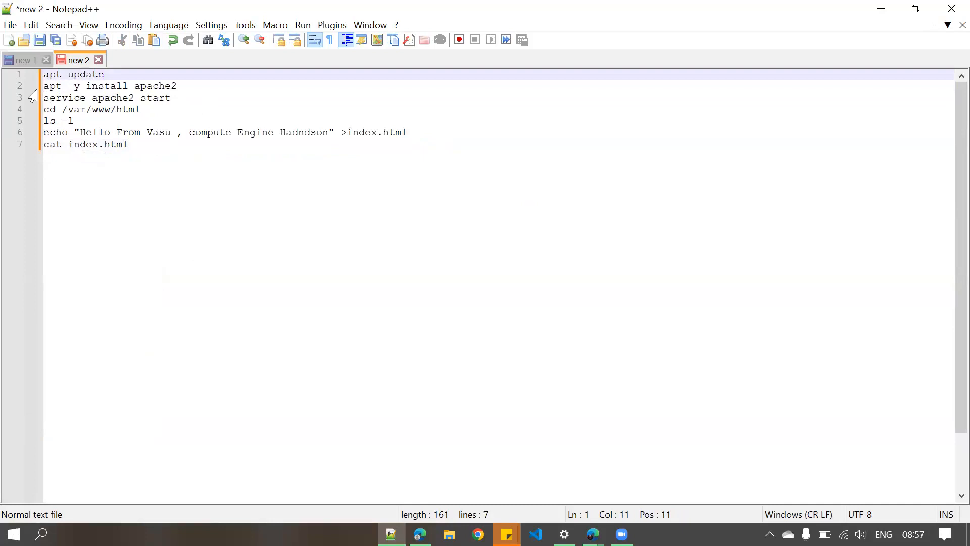
pyautogui.moveTo(79, 123); pyautogui.dragTo(30, 122)
pyautogui.press('BackSpace')
pyautogui.press('BackSpace')
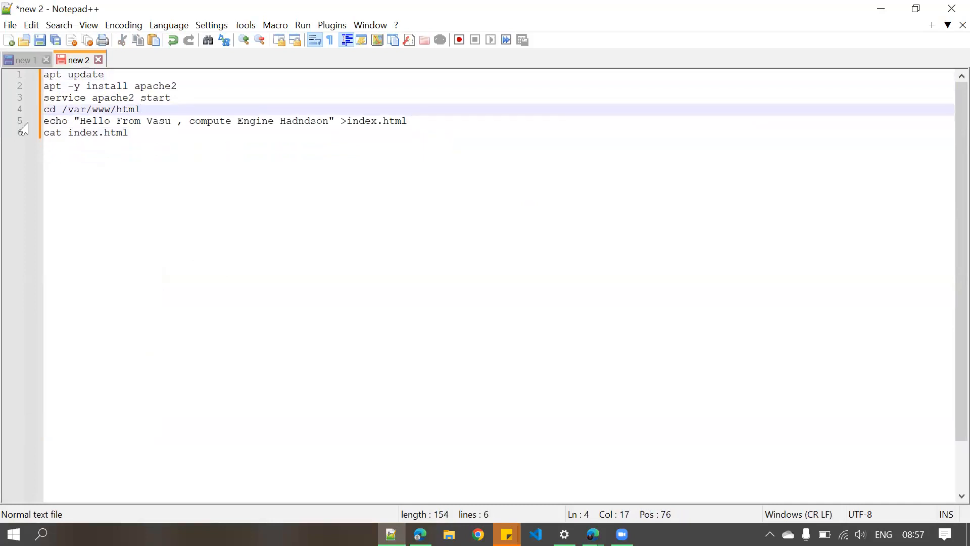
pyautogui.moveTo(152, 132); pyautogui.dragTo(3, 140)
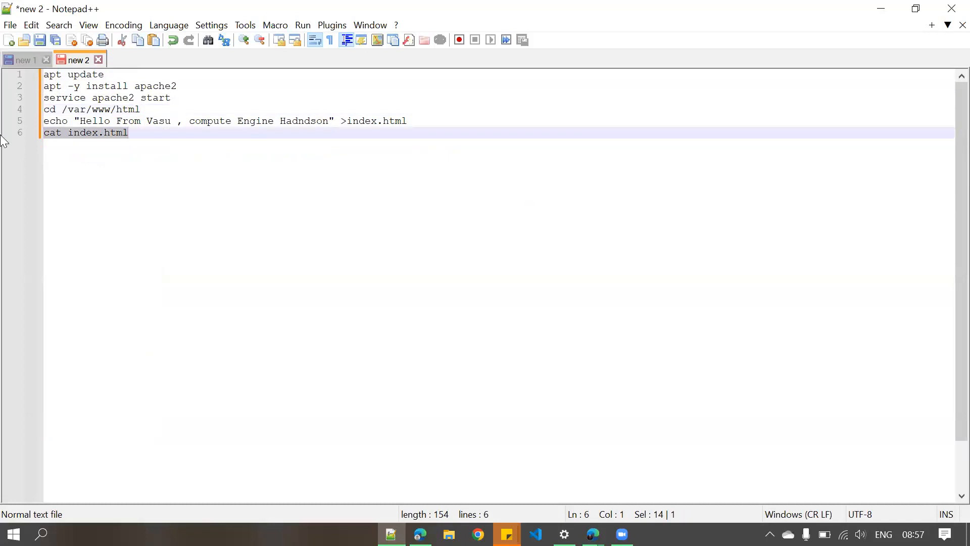
pyautogui.press('BackSpace')
pyautogui.press('BackSpace')
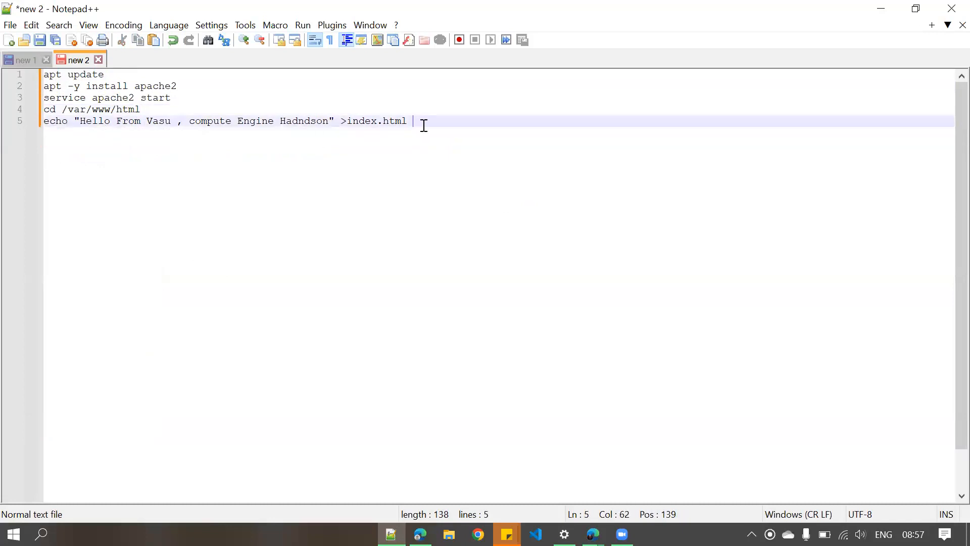
# - Switch from Notepad++ to the SSH-in-browser terminal of hands-on-20230427 and close that terminal window
pyautogui.moveTo(422, 124); pyautogui.dragTo(2, 56)
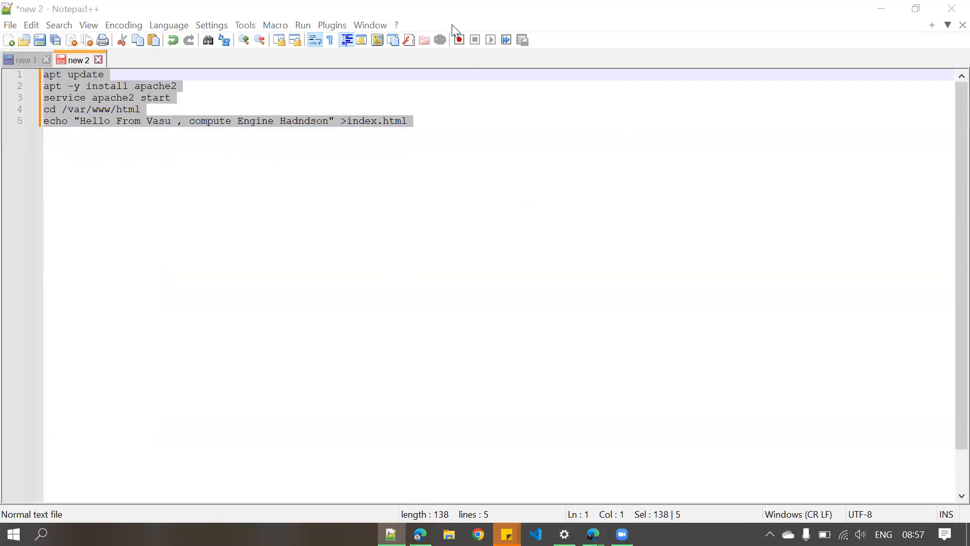
pyautogui.hotkey('alt', 'Tab')
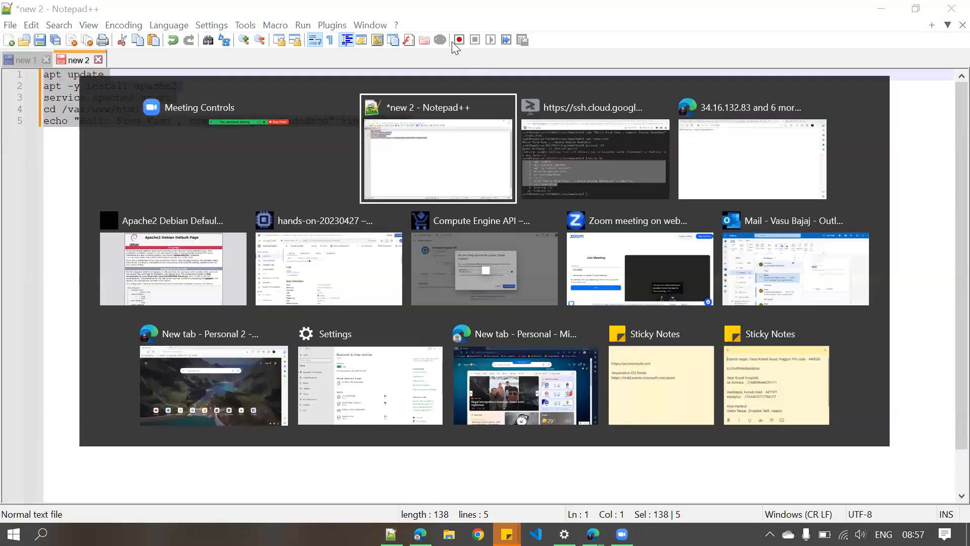
pyautogui.hotkey('alt', 'Tab')
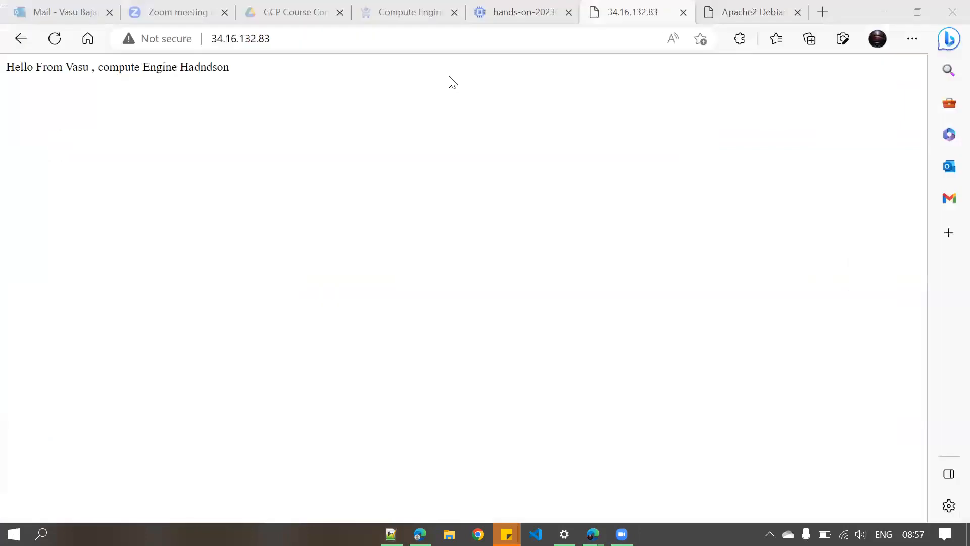
pyautogui.hotkey('alt', 'Tab')
pyautogui.hotkey('alt', 'Tab')
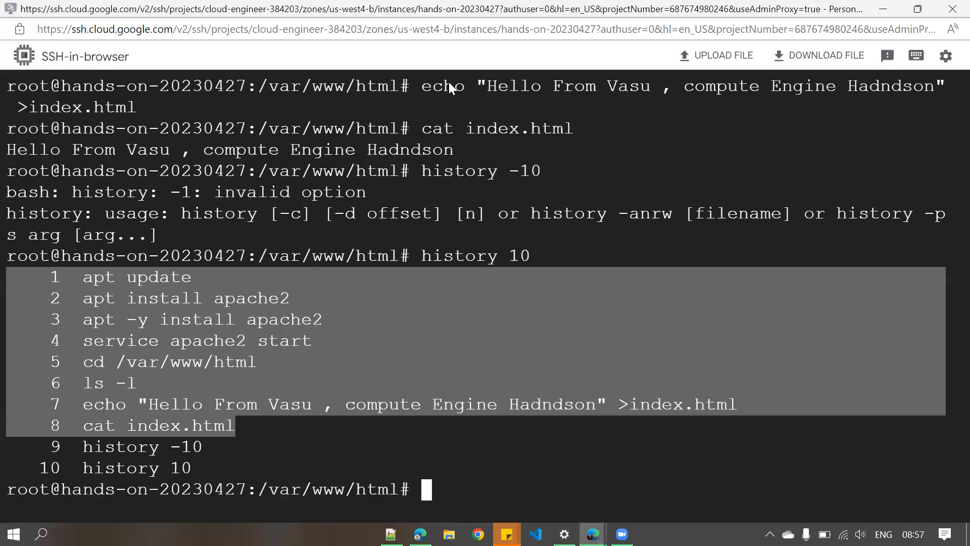
pyautogui.click(882, 8)
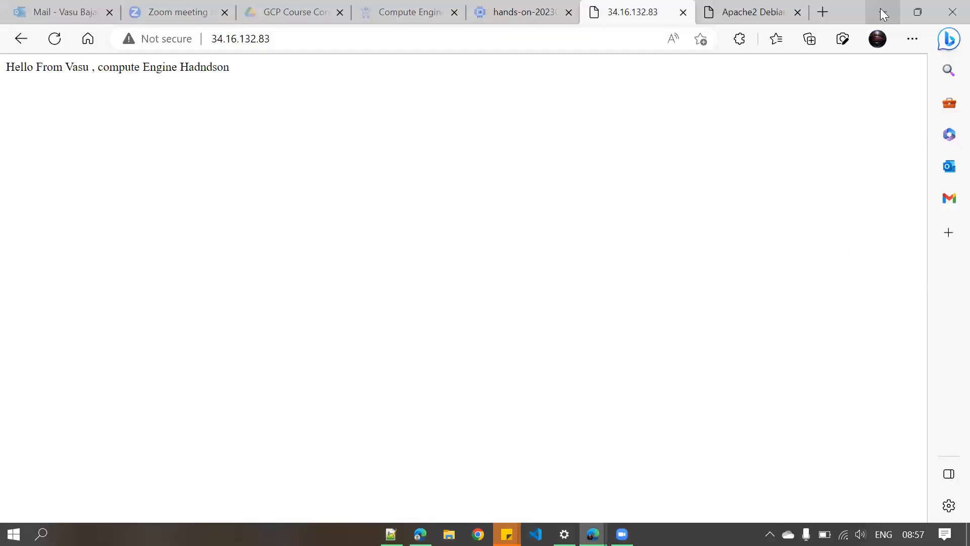
pyautogui.hotkey('alt', 'Tab')
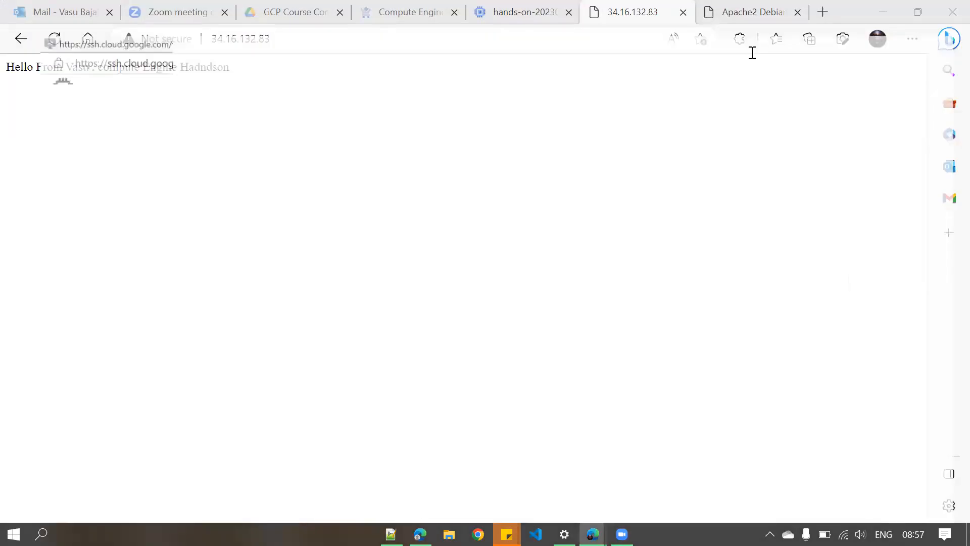
pyautogui.click(243, 397)
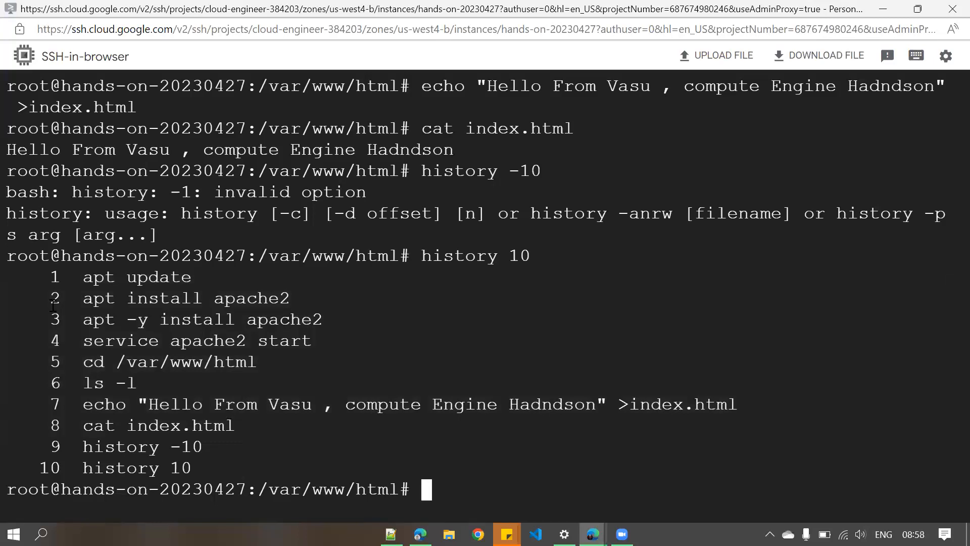
pyautogui.moveTo(420, 489); pyautogui.dragTo(2, 87)
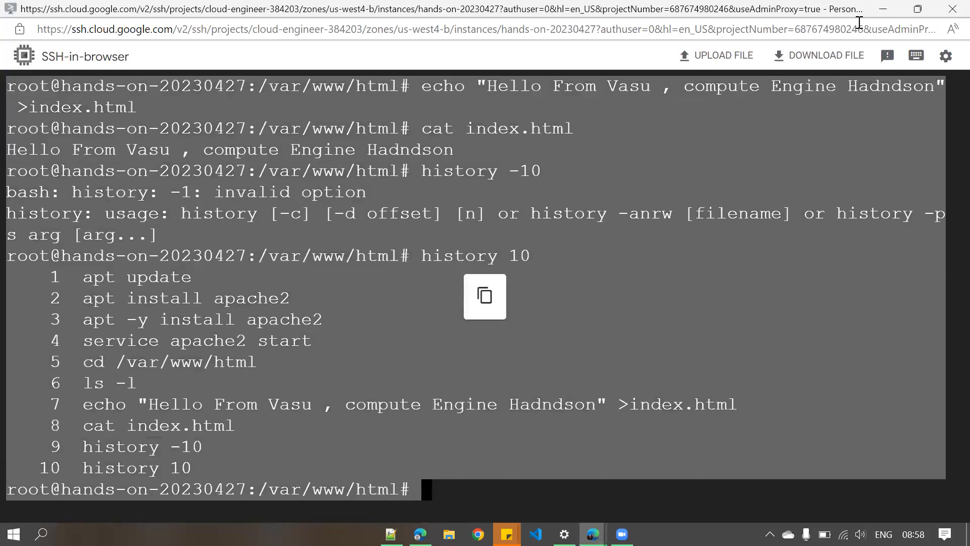
pyautogui.click(947, 11)
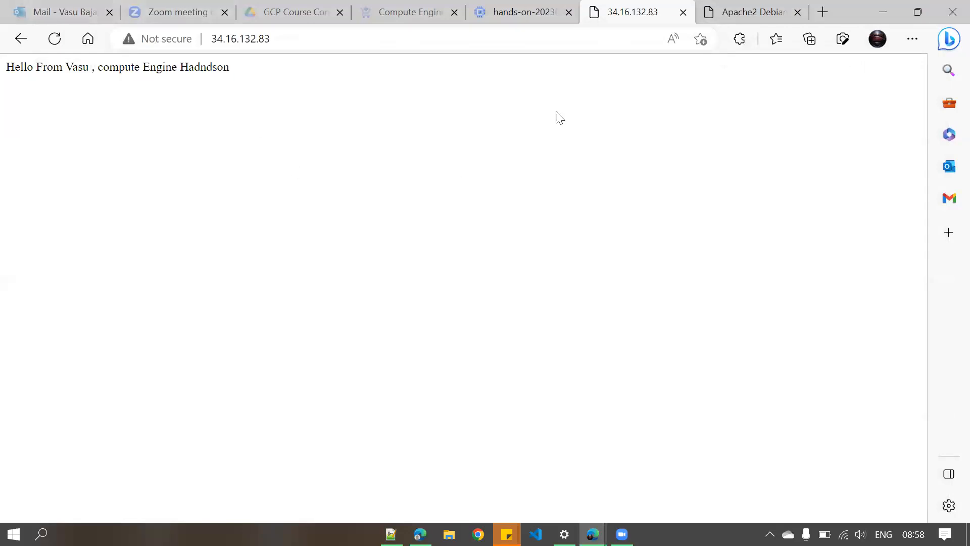
# - Examine the network, security, service account and availability settings on the hands-on-20230427 details page
pyautogui.click(511, 12)
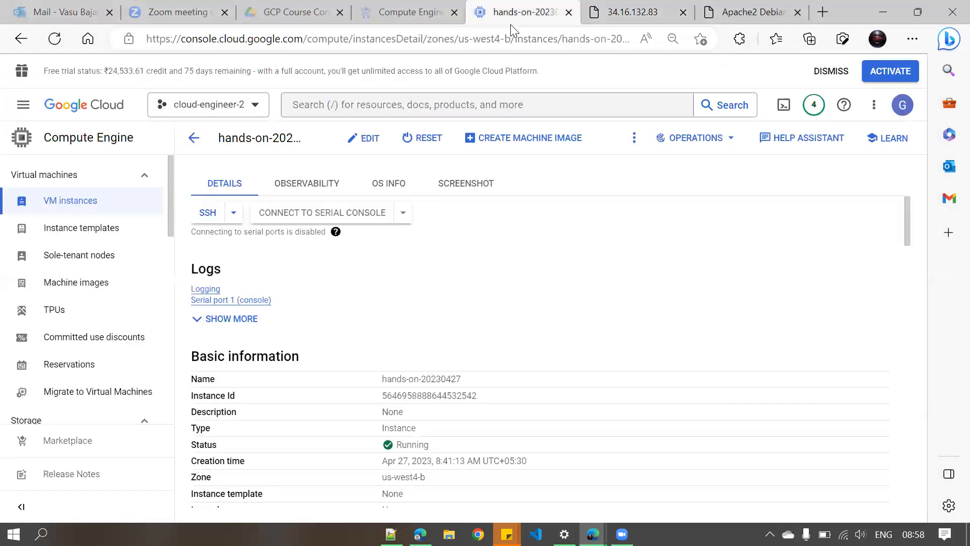
pyautogui.scroll(-15, 434, 286)
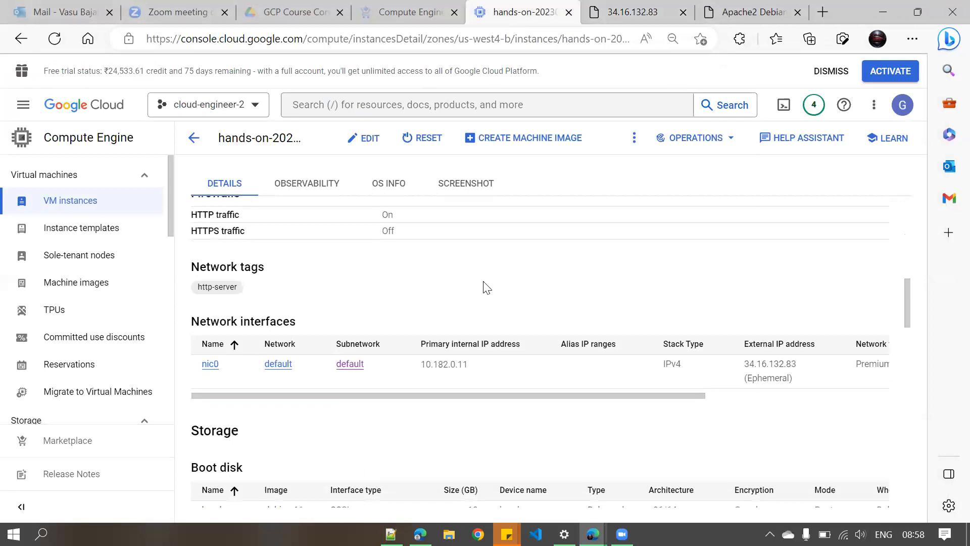
pyautogui.scroll(-12, 485, 287)
pyautogui.scroll(4, 516, 351)
pyautogui.scroll(-4, 320, 332)
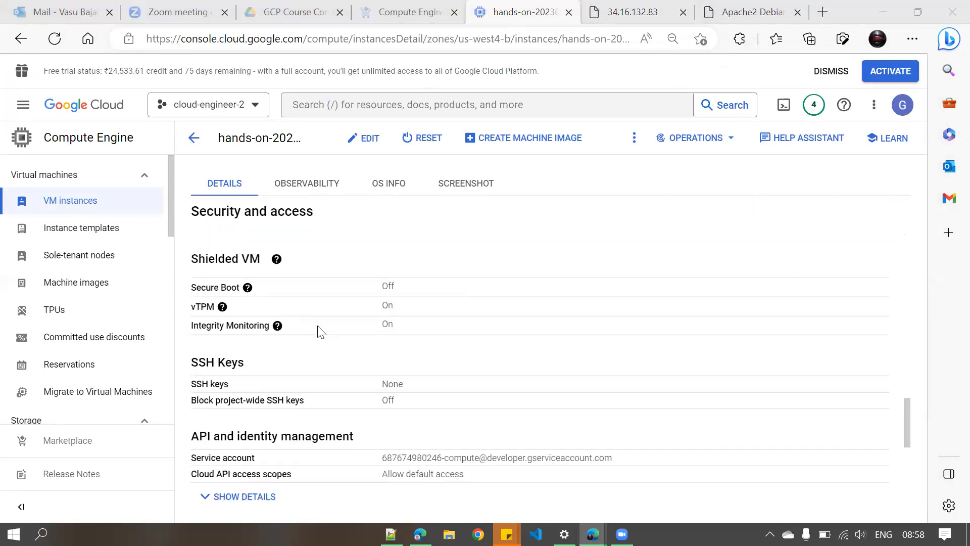
pyautogui.scroll(-5, 321, 331)
pyautogui.scroll(-2, 321, 332)
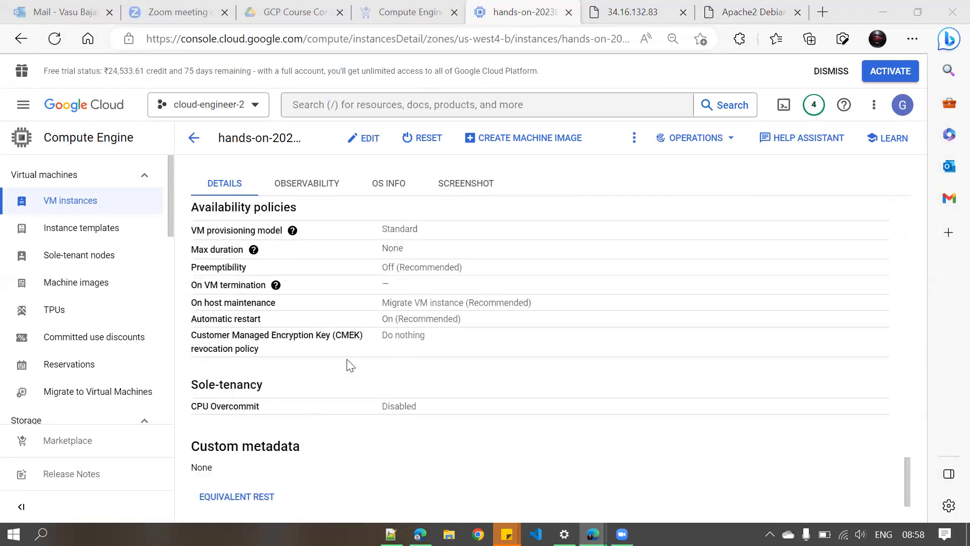
pyautogui.scroll(3, 527, 390)
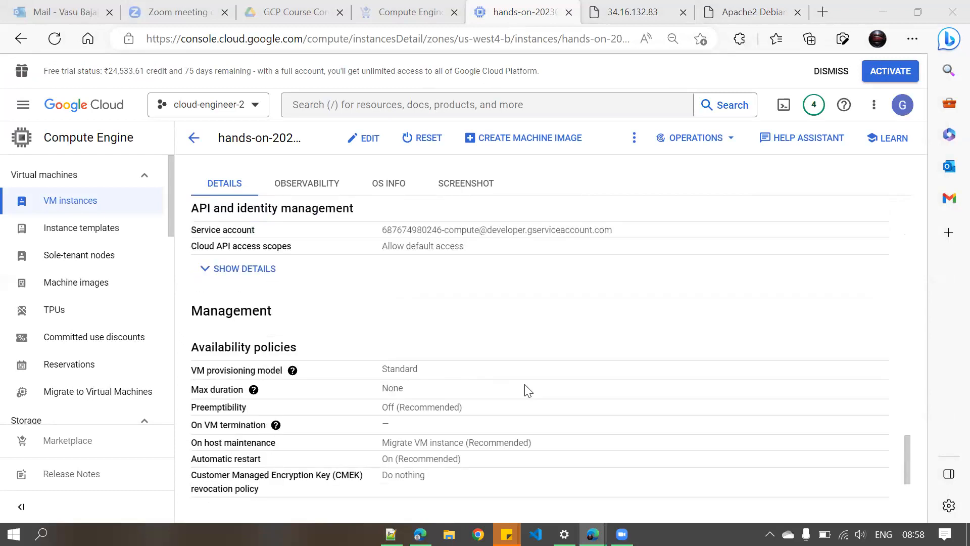
pyautogui.scroll(5, 527, 390)
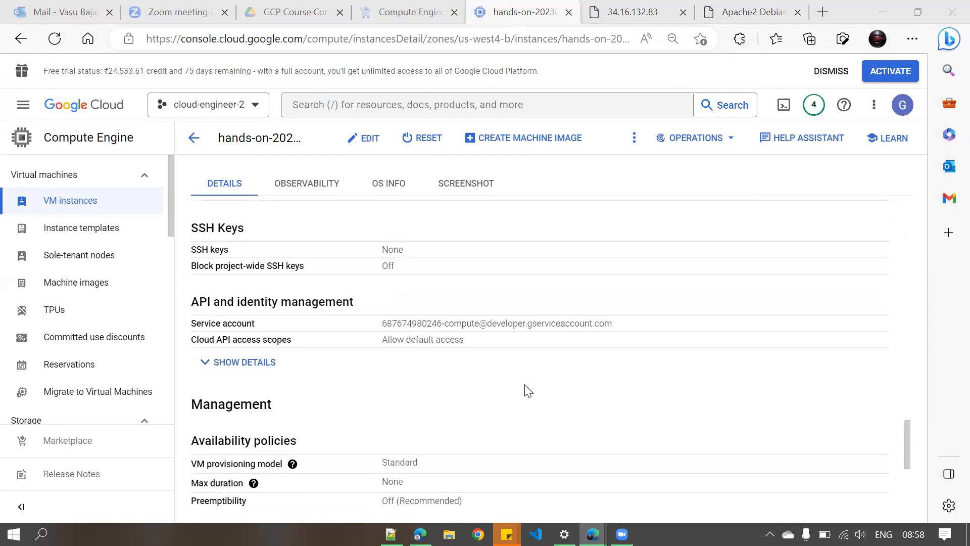
# - Open the hands-on-20230427 instance for editing and check the served greeting page while the form loads
pyautogui.click(365, 147)
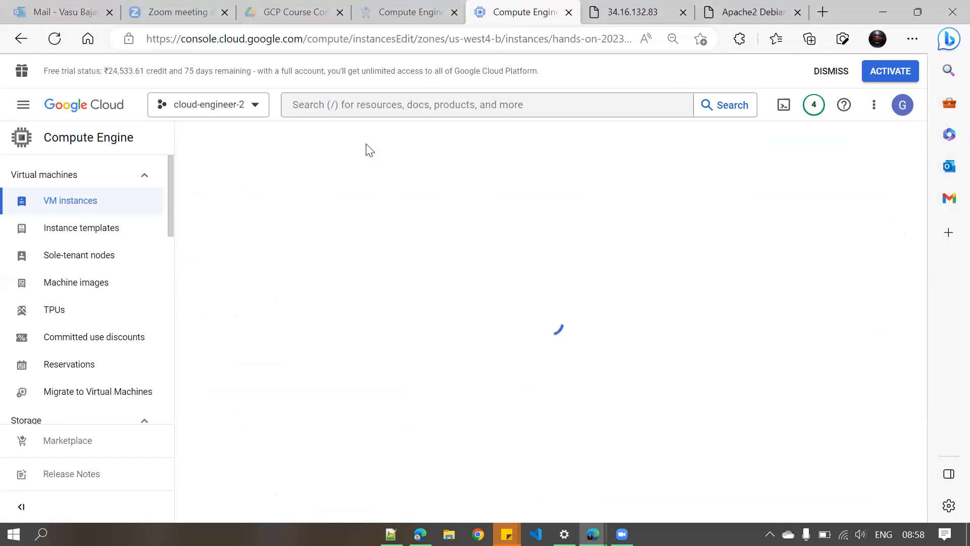
pyautogui.hotkey('ctrl', 'Tab')
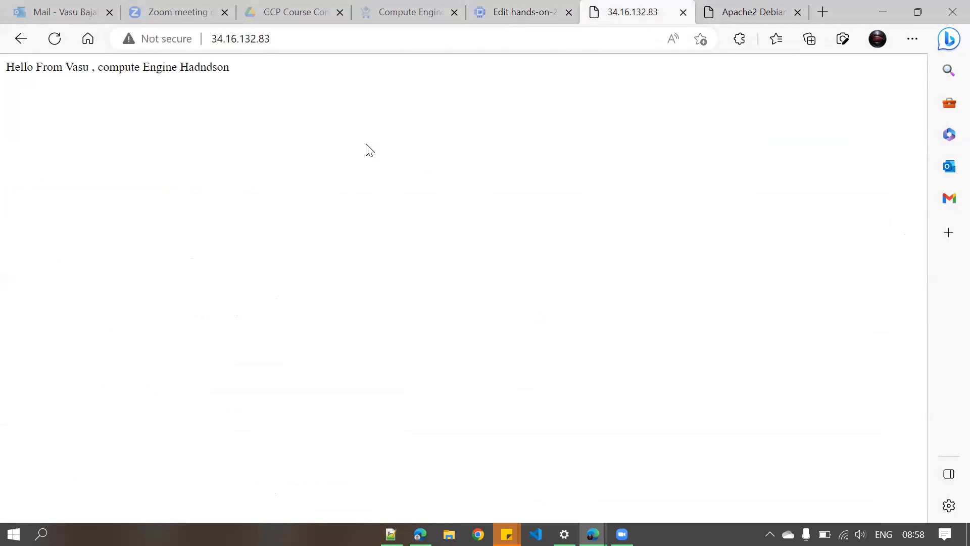
pyautogui.hotkey('ctrl', 'shift', 'Tab')
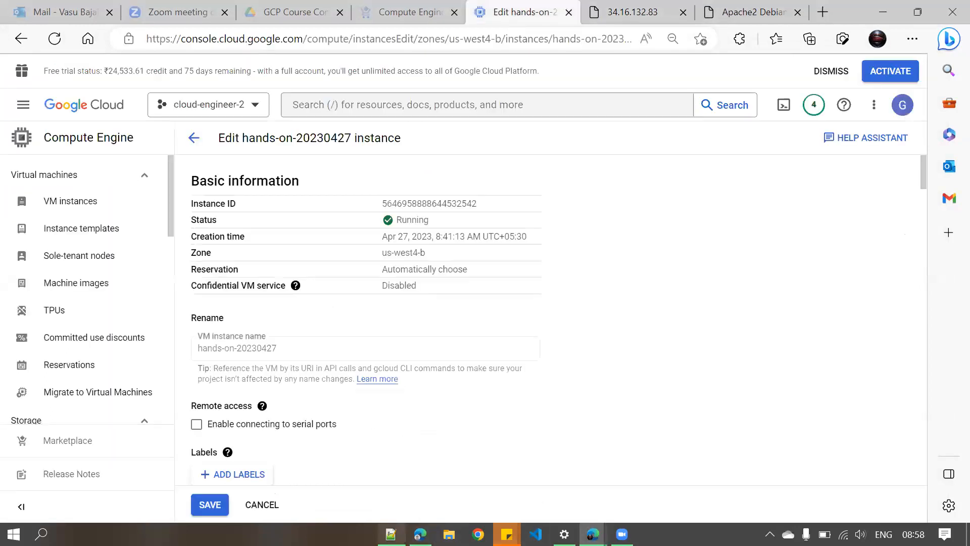
# - Switch to Notepad++, add sudo su as a new first line above apt update, and select the whole command list
pyautogui.click(391, 534)
pyautogui.click(44, 75)
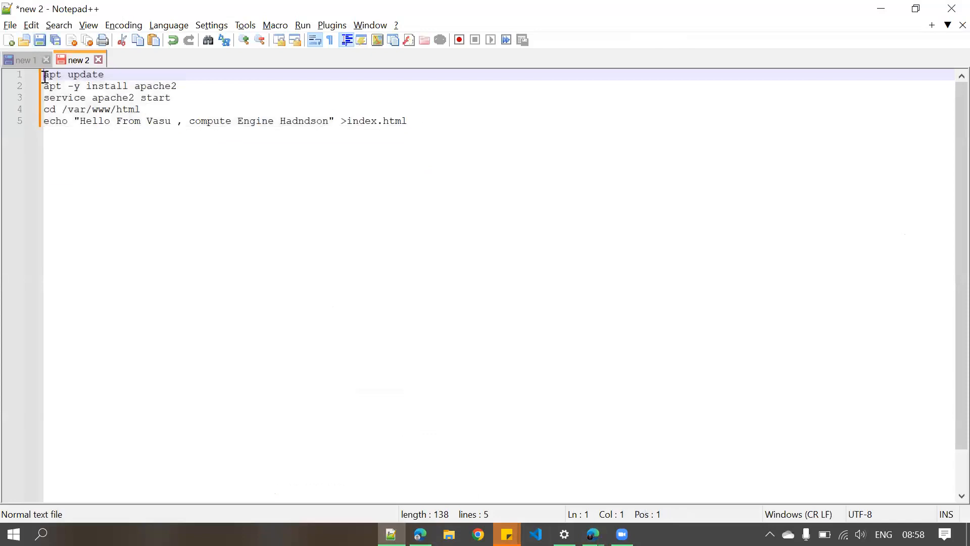
pyautogui.press('Return')
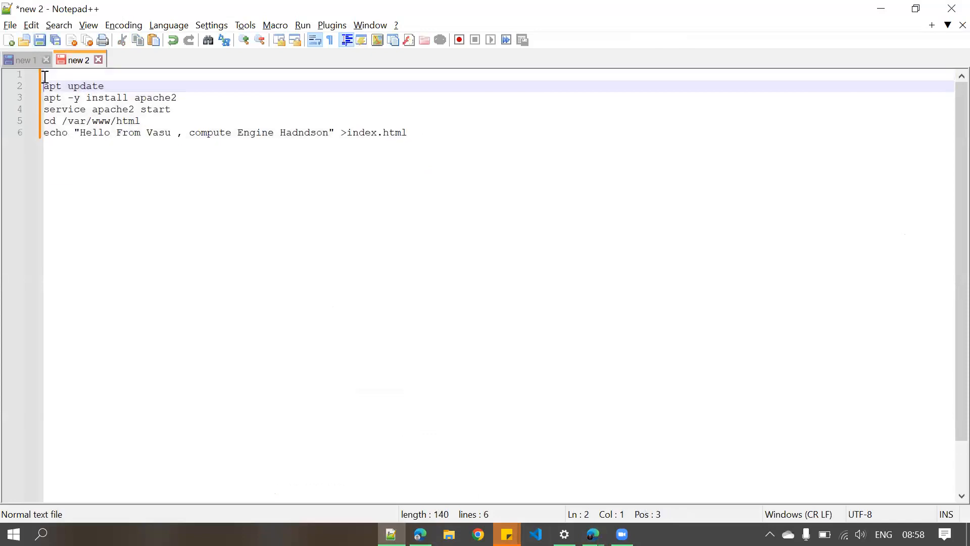
pyautogui.click(45, 76)
pyautogui.write('sudo su')
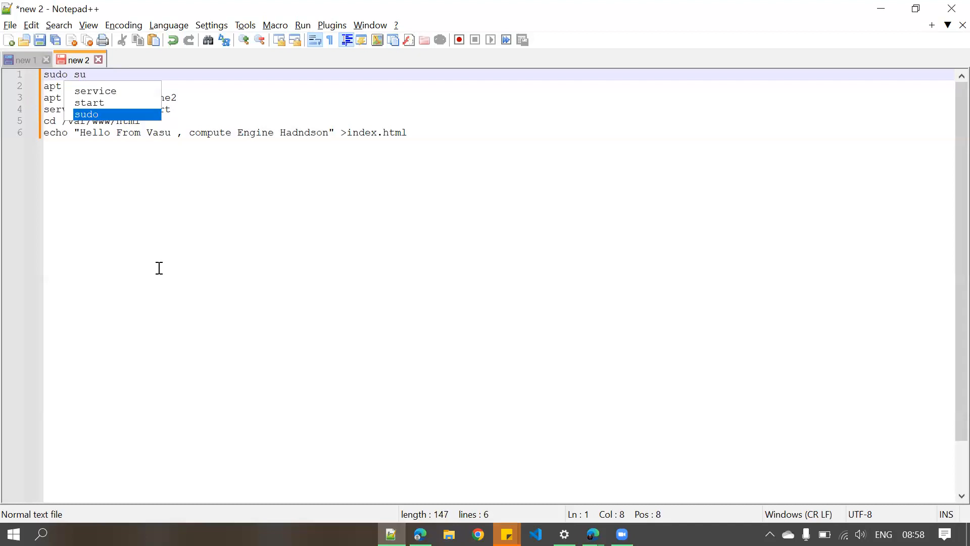
pyautogui.click(362, 143)
pyautogui.moveTo(443, 130); pyautogui.dragTo(9, 66)
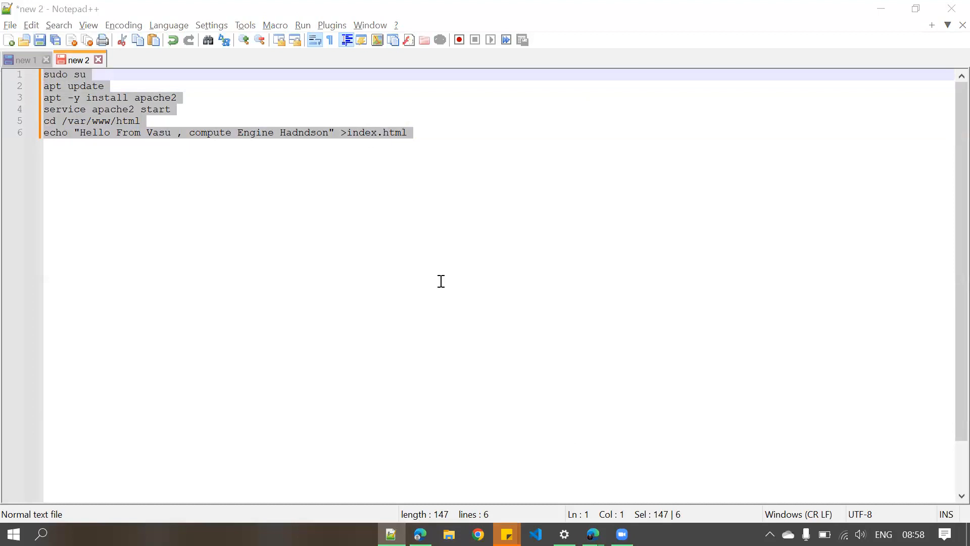
# - Return to the browser and examine the instance's edit form down to the Startup script field under Automation
pyautogui.hotkey('alt', 'Tab')
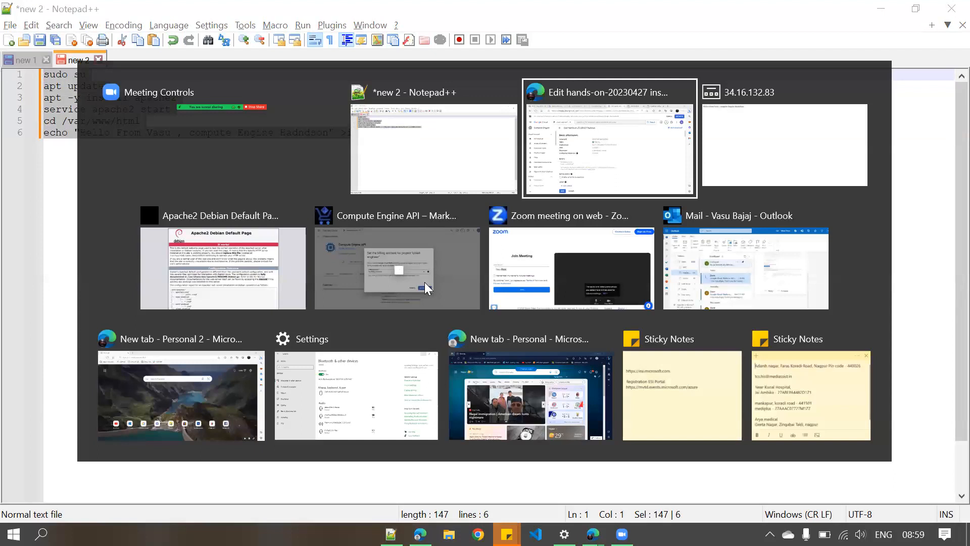
pyautogui.scroll(-2, 340, 288)
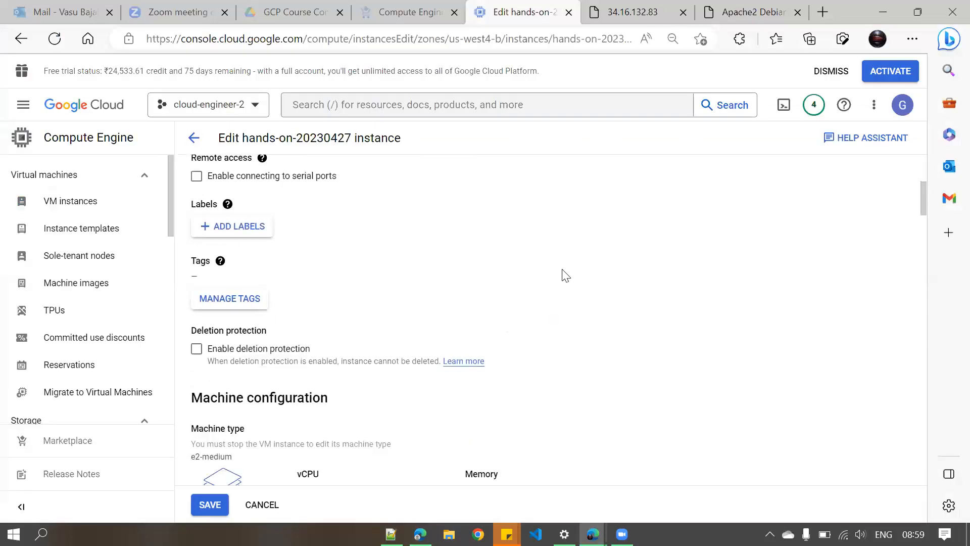
pyautogui.scroll(-10, 399, 262)
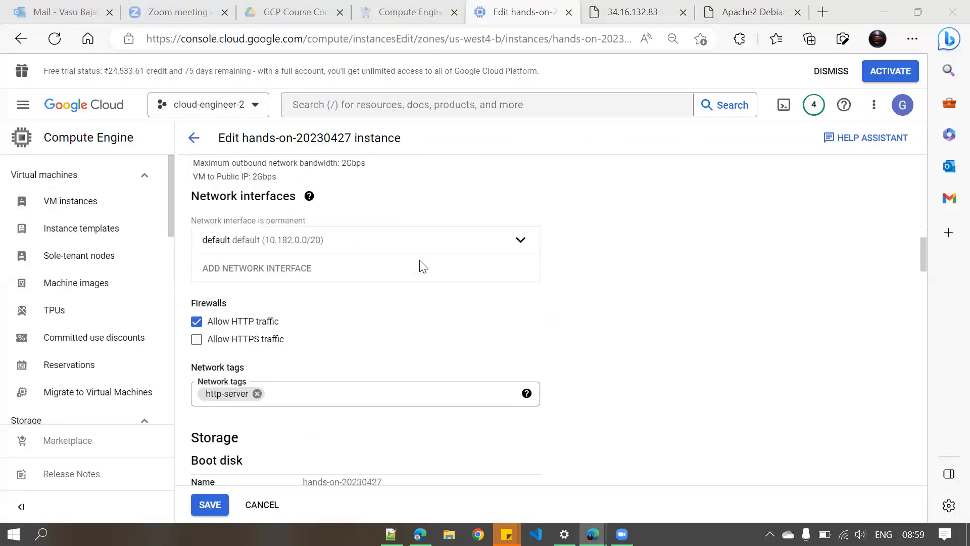
pyautogui.scroll(-10, 423, 266)
pyautogui.scroll(-10, 424, 268)
pyautogui.scroll(-10, 420, 278)
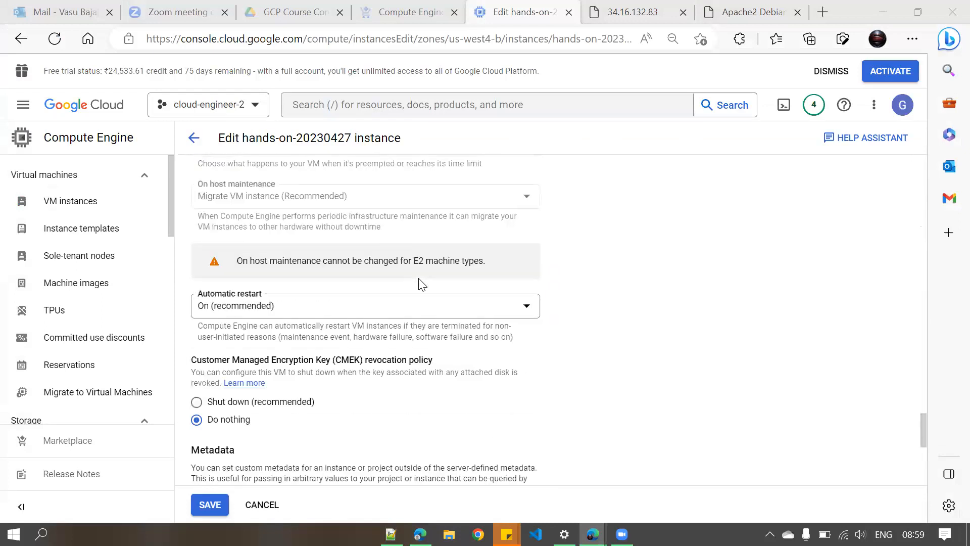
pyautogui.scroll(1, 421, 285)
pyautogui.scroll(-5, 325, 275)
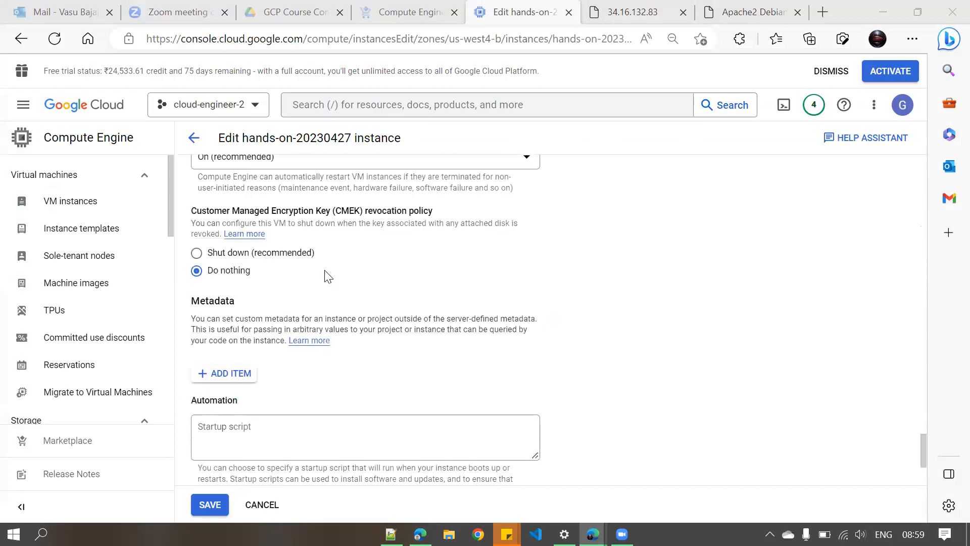
pyautogui.click(237, 392)
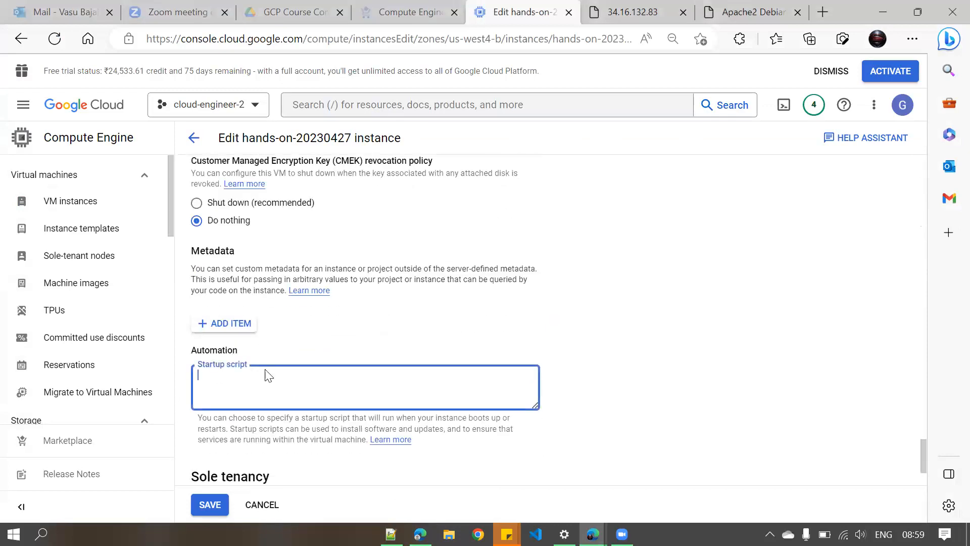
# - Cancel editing the instance without saving and decline the Grammarly tour
pyautogui.press('alt')
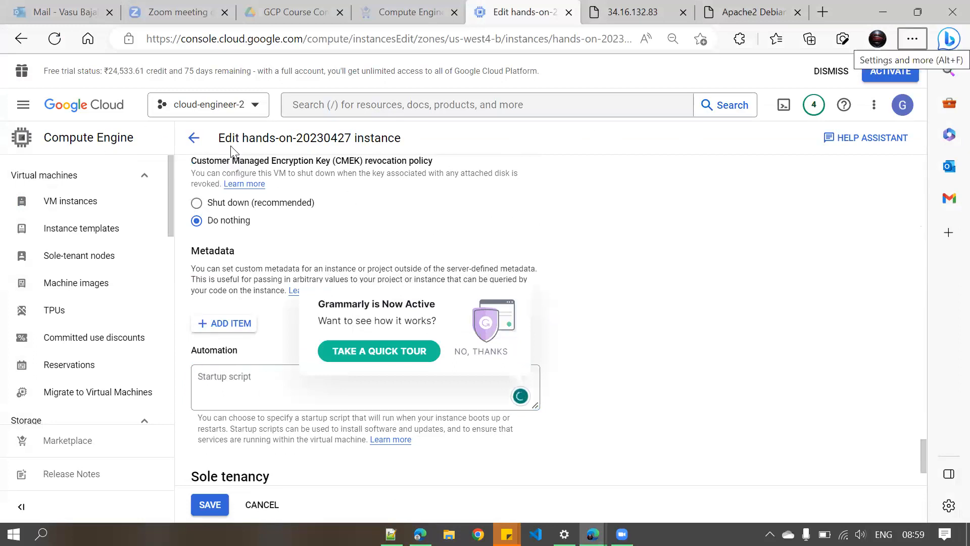
pyautogui.click(269, 502)
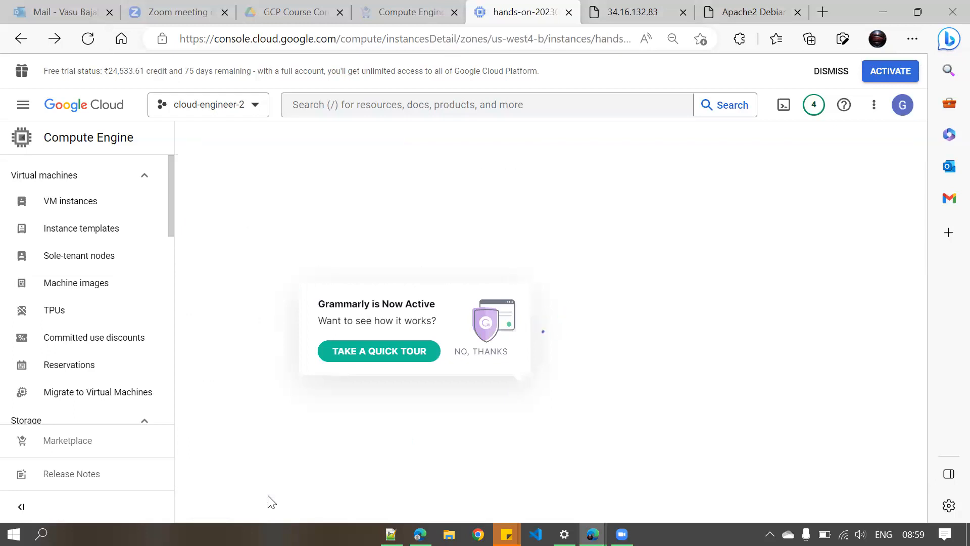
pyautogui.click(482, 352)
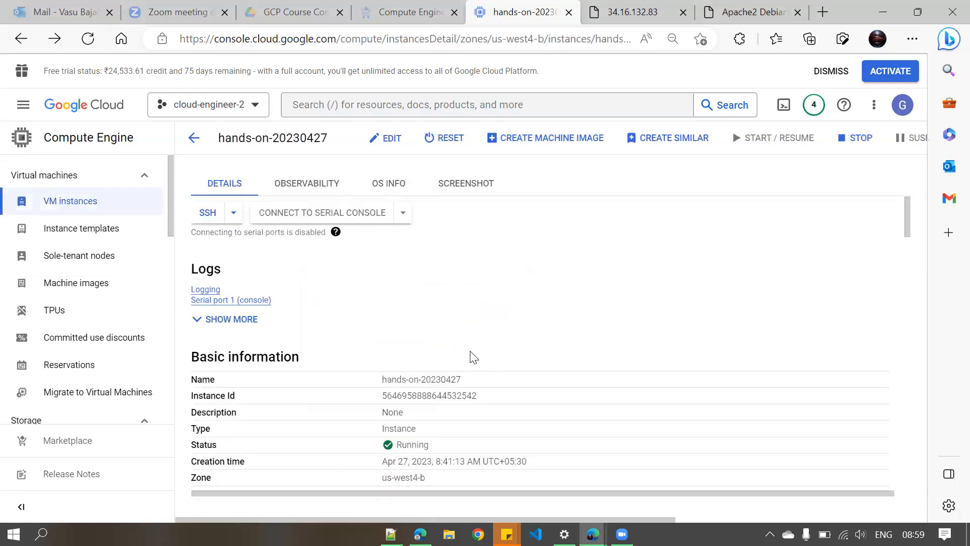
# - Start creating a new VM instance from the VM instances list and name it hands--on-bootstrap
pyautogui.click(195, 138)
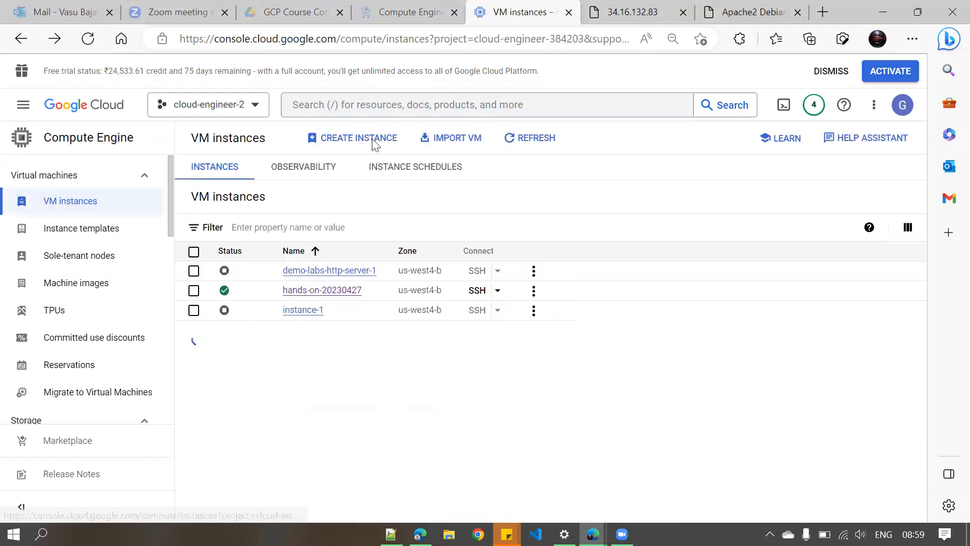
pyautogui.click(374, 146)
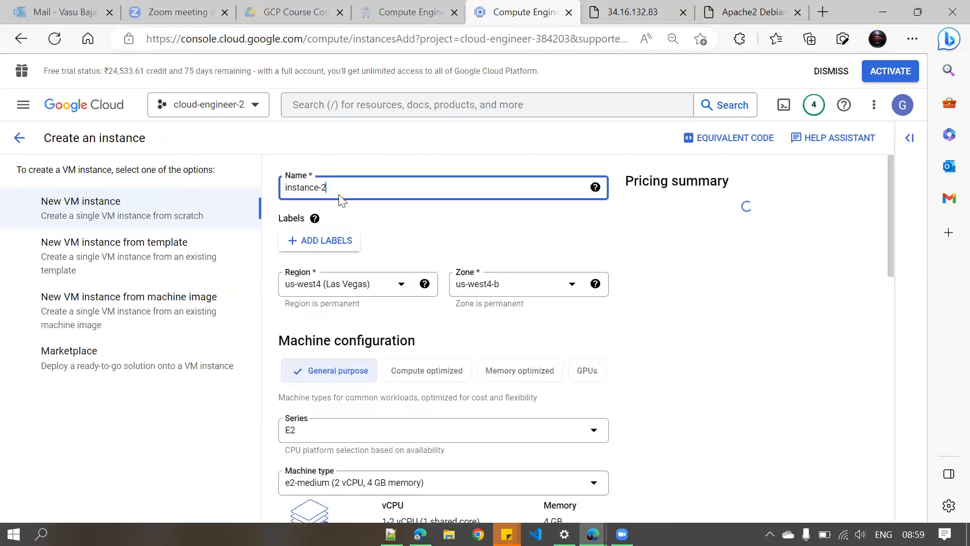
pyautogui.write('hands')
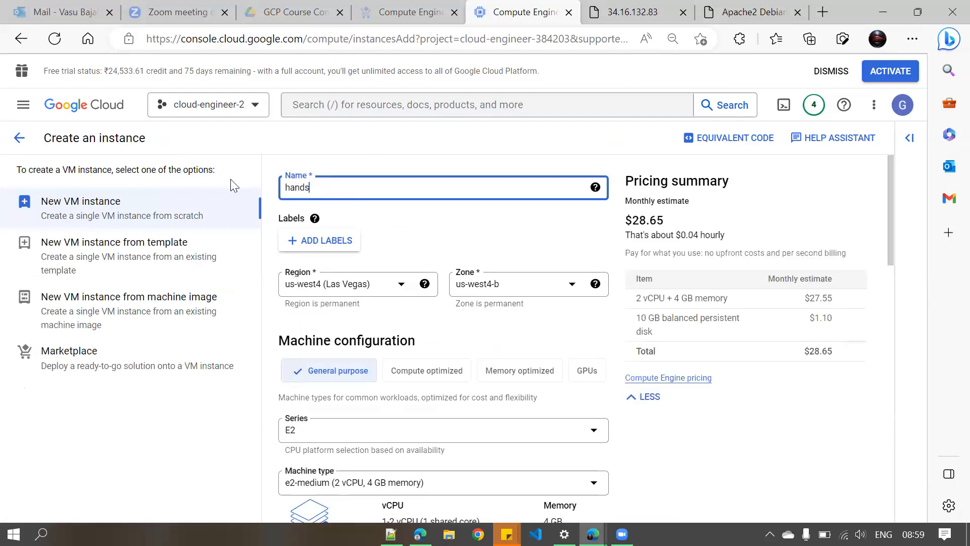
pyautogui.write('--on-bootstrap')
pyautogui.scroll(-2, 401, 245)
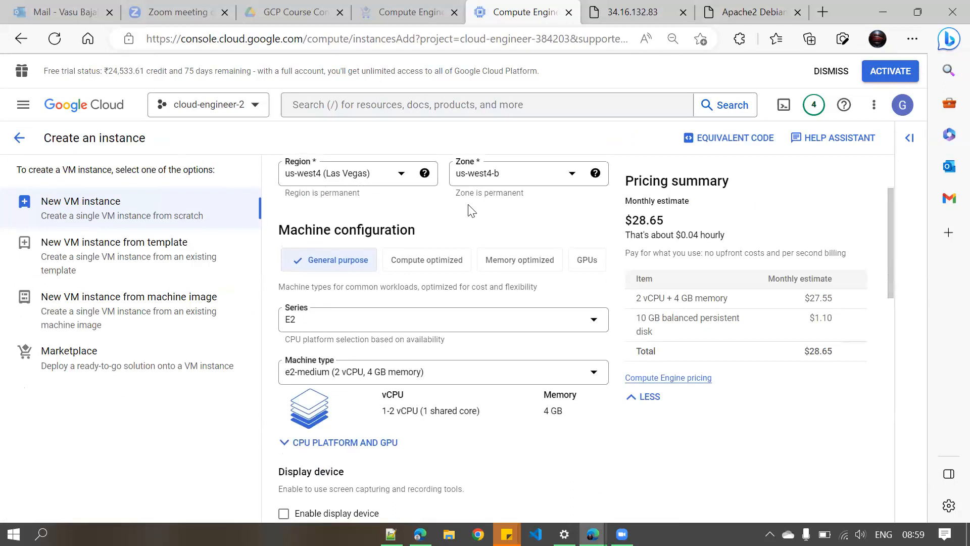
pyautogui.scroll(2, 471, 210)
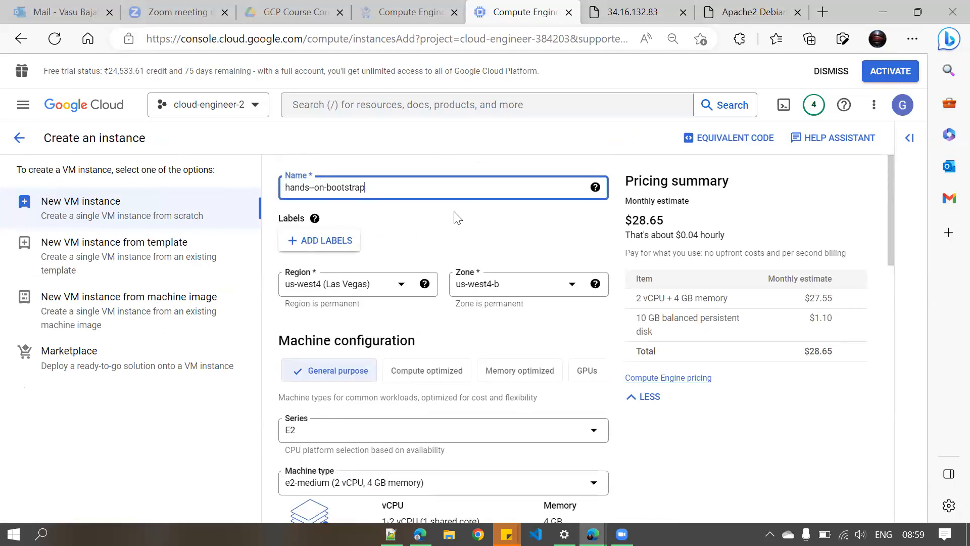
pyautogui.scroll(-6, 418, 260)
pyautogui.scroll(5, 418, 260)
pyautogui.scroll(1, 419, 258)
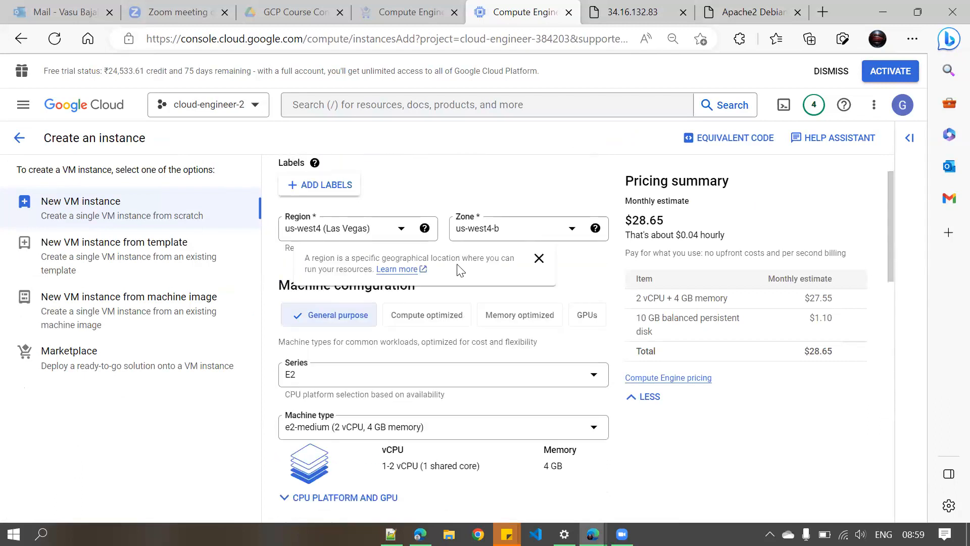
# - Allow web traffic in the firewall settings, then expand the advanced Management options and activate the empty Startup script field
pyautogui.scroll(-3, 386, 319)
pyautogui.scroll(-10, 387, 337)
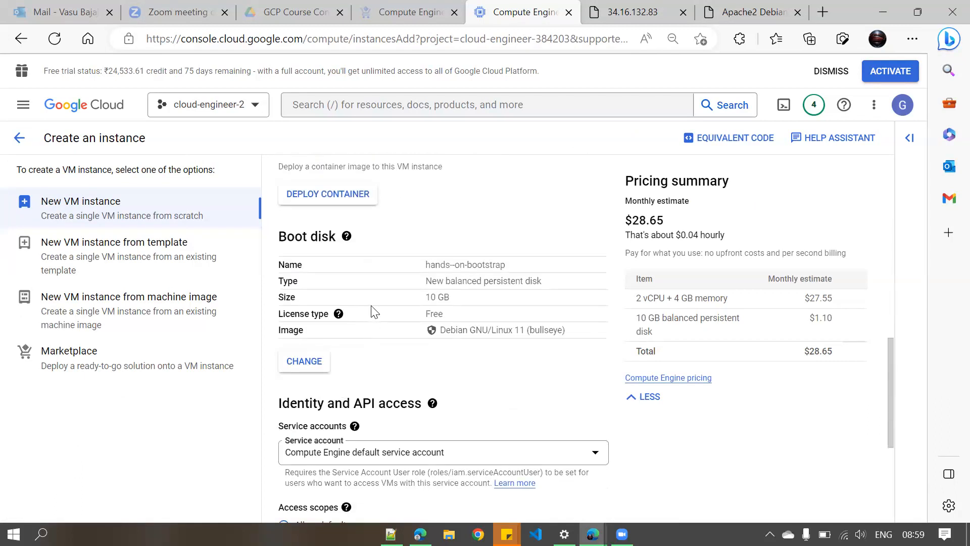
pyautogui.click(283, 412)
pyautogui.scroll(-1, 447, 351)
pyautogui.click(410, 448)
pyautogui.scroll(-1, 499, 318)
pyautogui.scroll(-5, 500, 319)
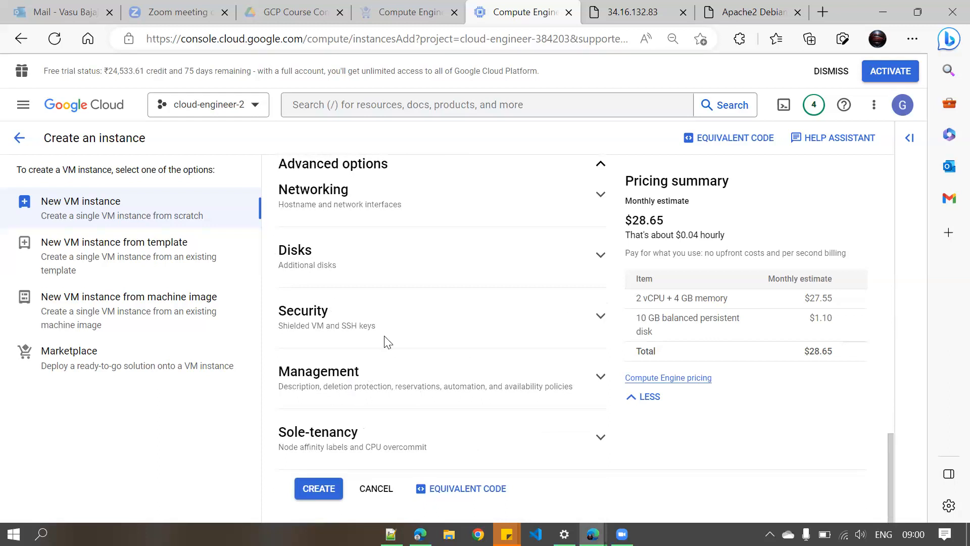
pyautogui.click(340, 384)
pyautogui.scroll(-4, 340, 401)
pyautogui.click(340, 401)
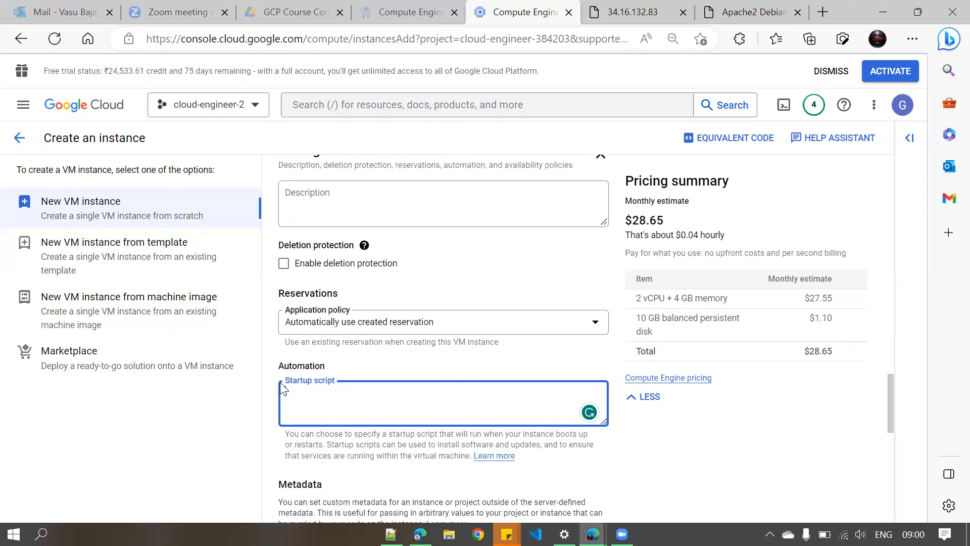
# - Switch to Notepad++ and delete sudo su from the first line of the command list
pyautogui.hotkey('alt', 'Tab')
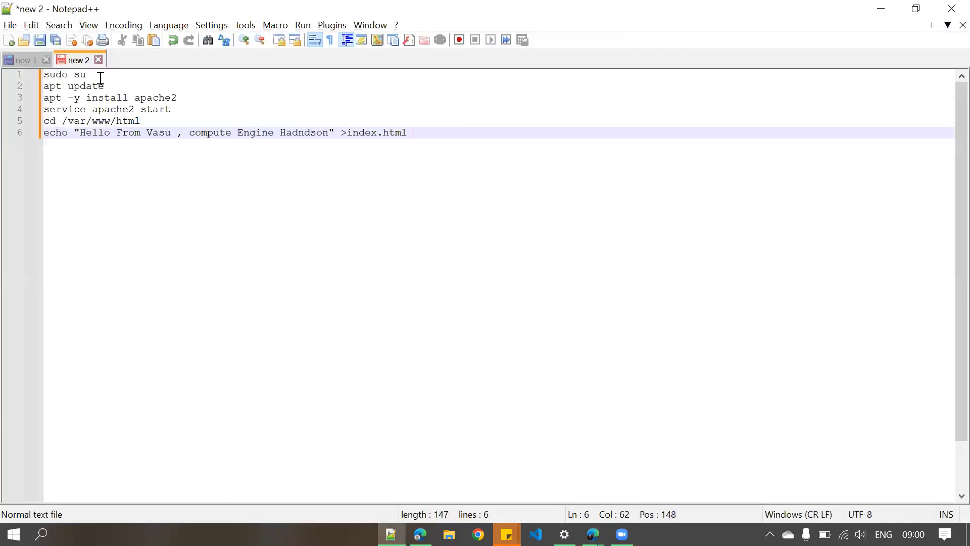
pyautogui.moveTo(87, 74); pyautogui.dragTo(3, 78)
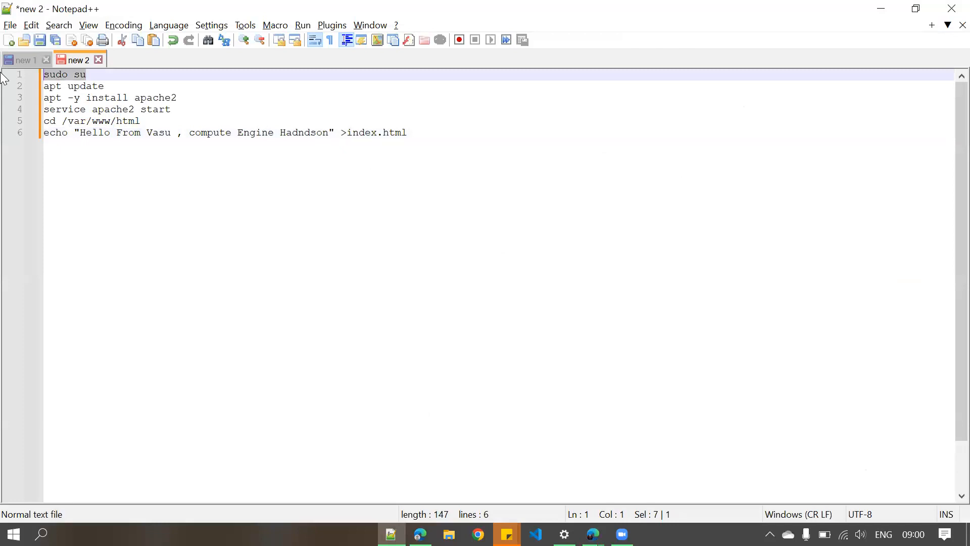
pyautogui.press('Delete')
pyautogui.press('Insert')
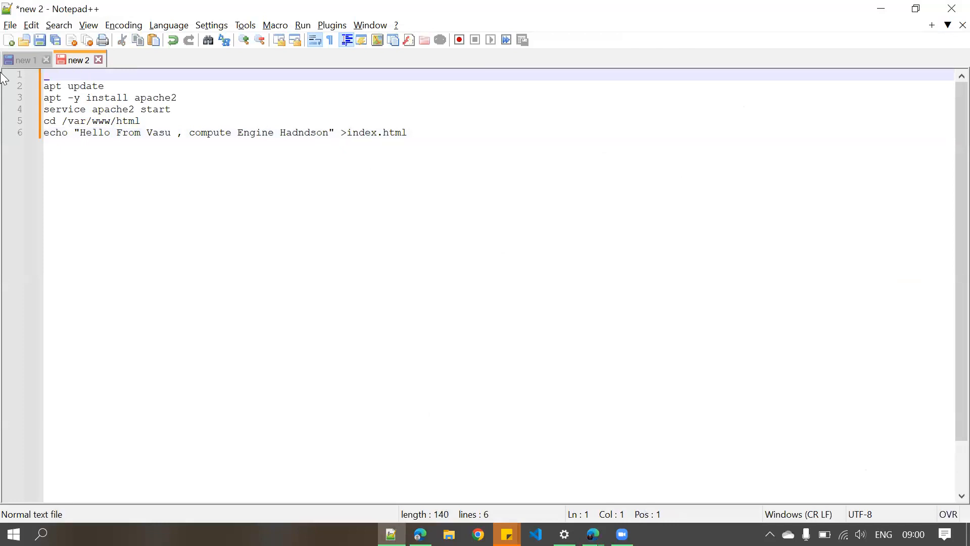
pyautogui.press('Insert')
pyautogui.click(68, 87)
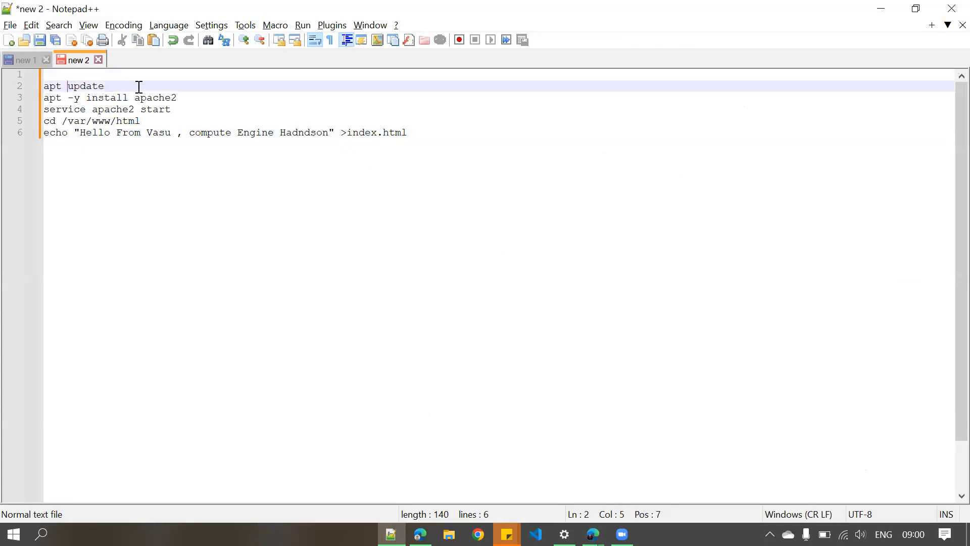
pyautogui.moveTo(182, 97); pyautogui.dragTo(19, 100)
pyautogui.click(177, 109)
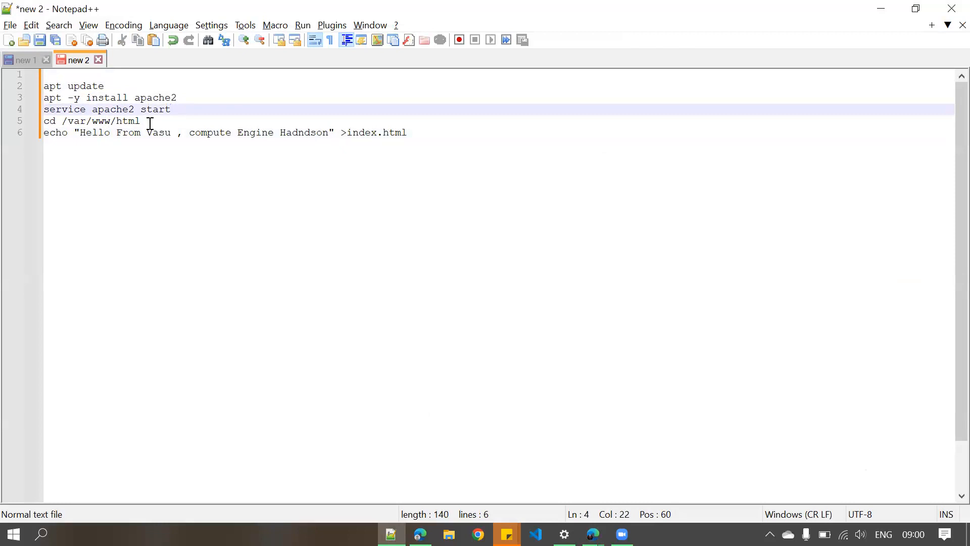
# - Make the echo command write to /var/www/html/index.html and remove the cd /var/www/html line
pyautogui.moveTo(65, 121); pyautogui.dragTo(153, 121)
pyautogui.hotkey('ctrl', 'c')
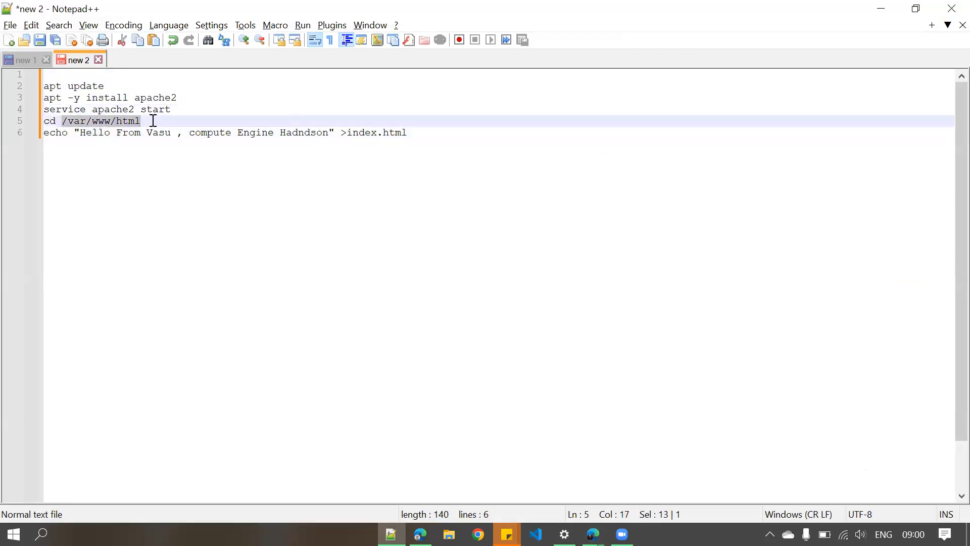
pyautogui.click(350, 130)
pyautogui.hotkey('ctrl', 'v')
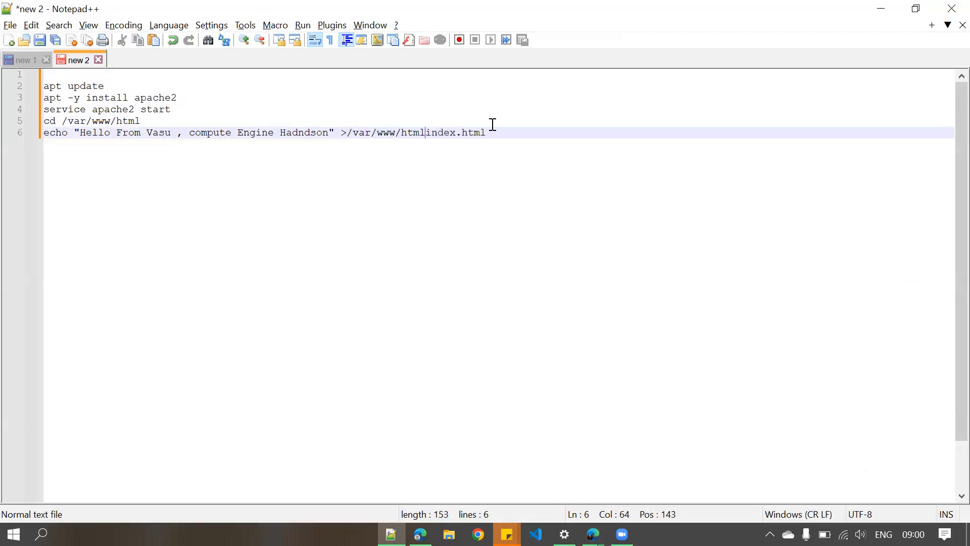
pyautogui.write('/')
pyautogui.moveTo(143, 121); pyautogui.dragTo(14, 121)
pyautogui.press('BackSpace')
pyautogui.press('BackSpace')
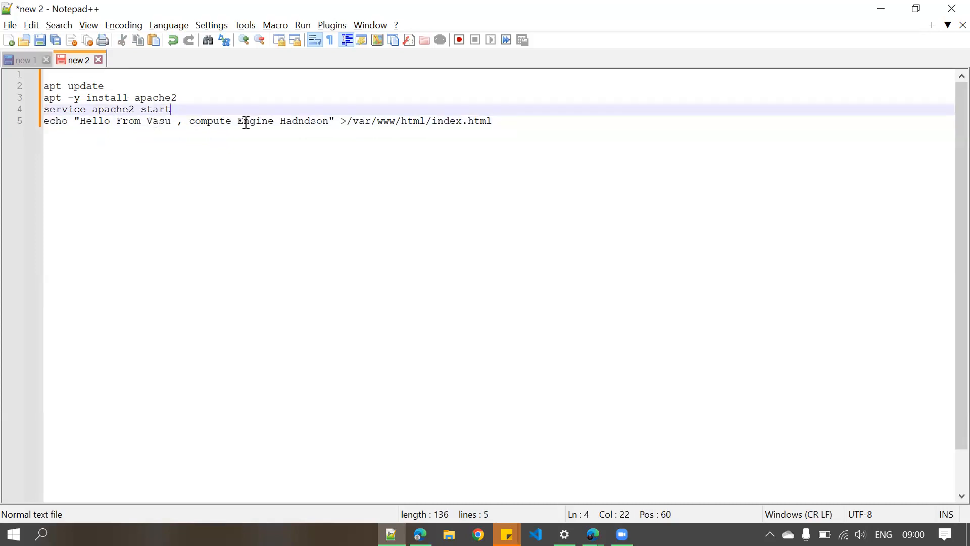
# - Replace the greeting text in the echo command with Bootstrap Script
pyautogui.doubleClick(307, 122)
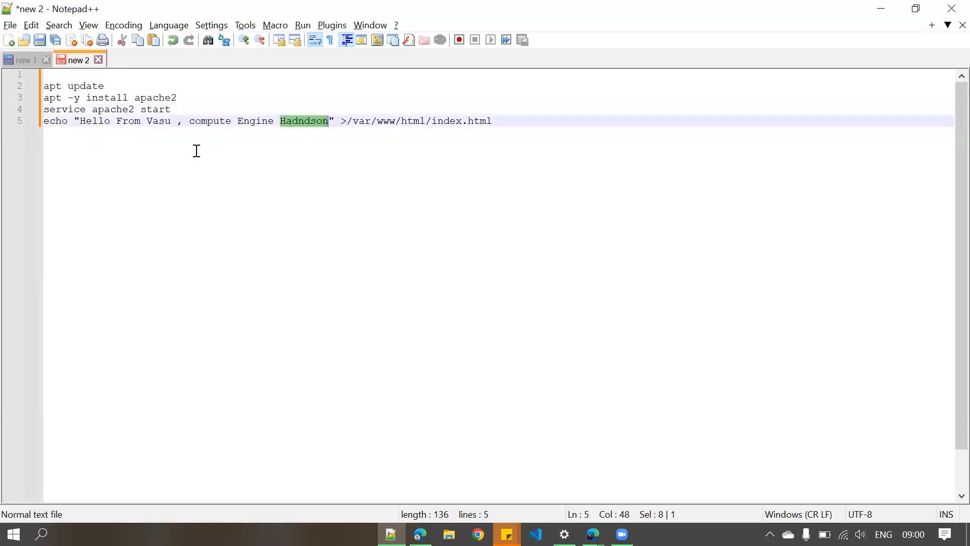
pyautogui.press('End')
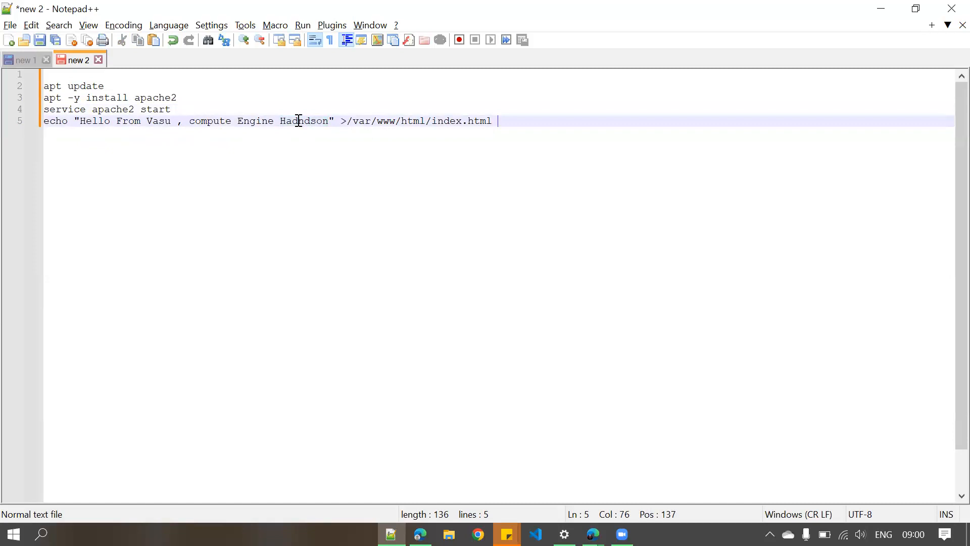
pyautogui.click(328, 122)
pyautogui.moveTo(329, 122); pyautogui.dragTo(81, 122)
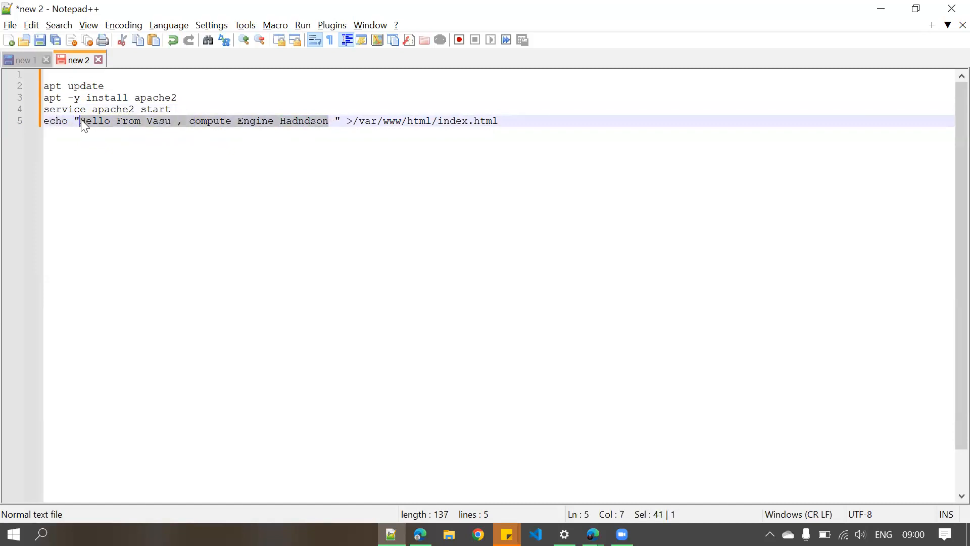
pyautogui.write('Rootstrap Script')
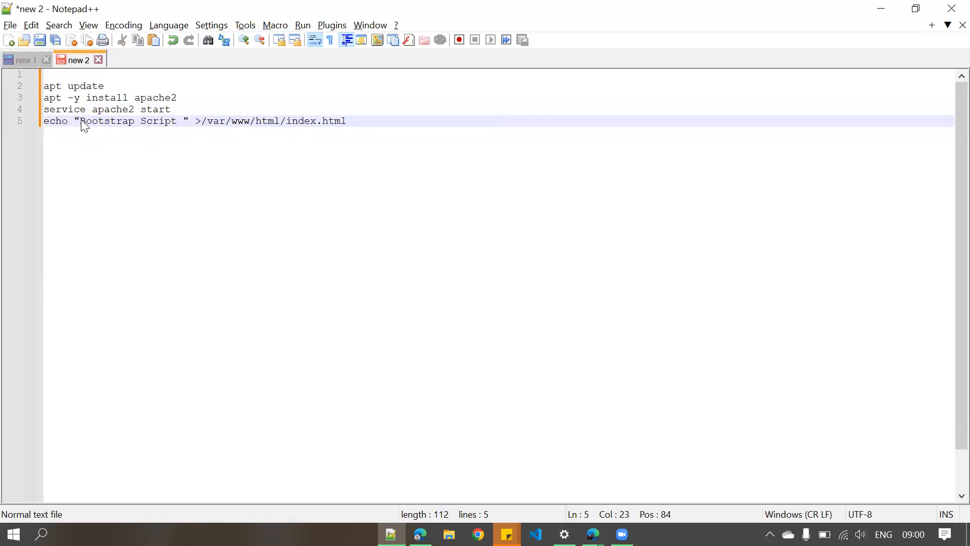
# - Copy the commands from apt update through the echo line into the instance's Startup script field in the browser
pyautogui.moveTo(353, 122); pyautogui.dragTo(34, 87)
pyautogui.hotkey('ctrl', 'c')
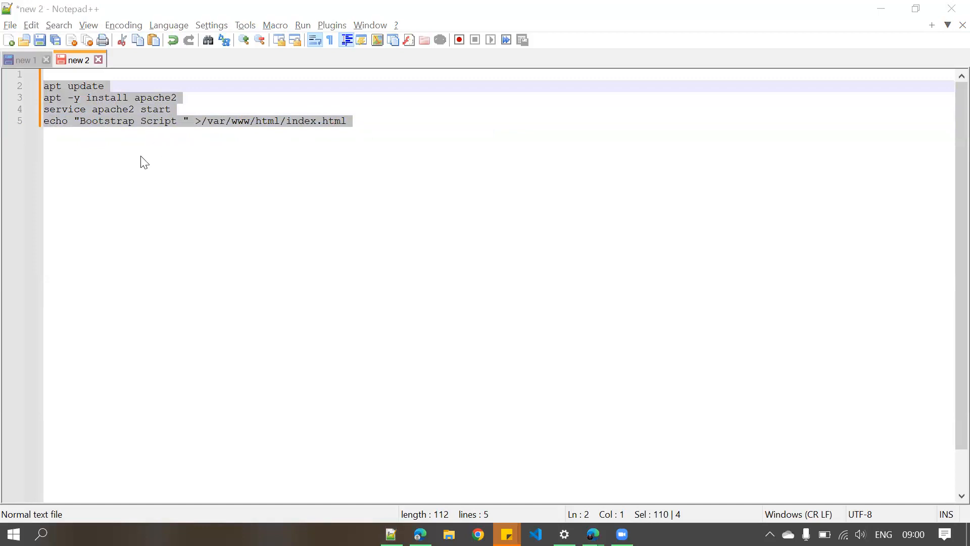
pyautogui.hotkey('alt', 'Tab')
pyautogui.hotkey('alt', 'Tab')
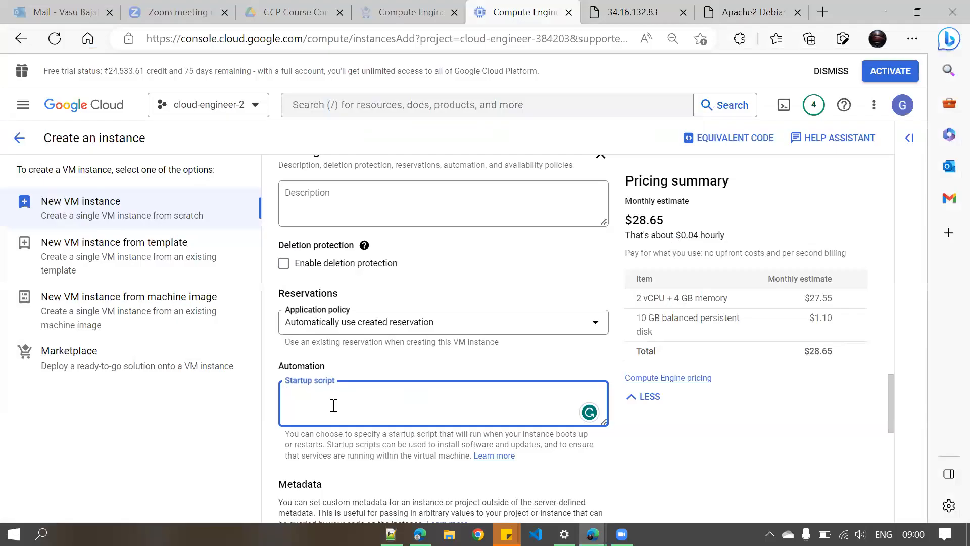
pyautogui.hotkey('ctrl', 'v')
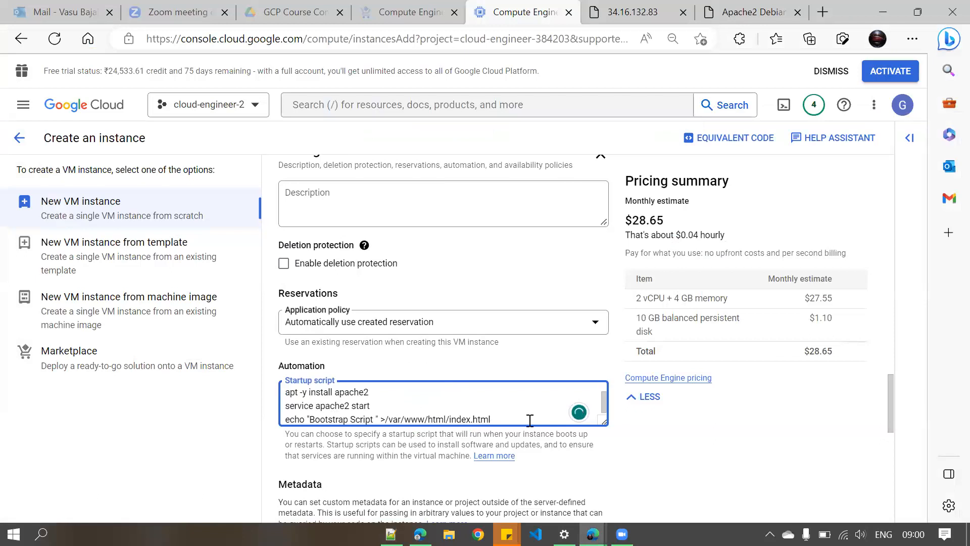
# - Enlarge the Startup script field to show every line and add #!/bin/bash as its first line
pyautogui.hotkey('ctrl', '+')
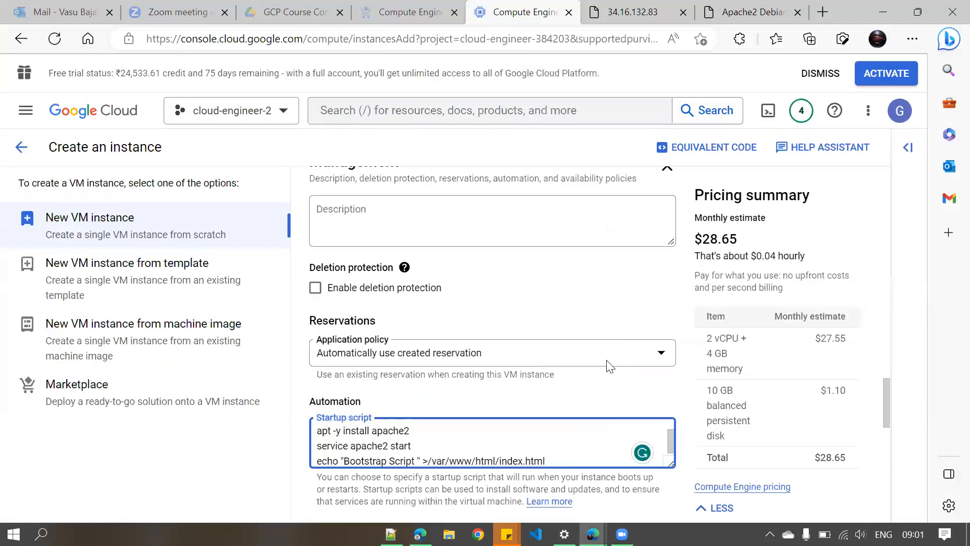
pyautogui.scroll(-1, 672, 480)
pyautogui.moveTo(669, 410); pyautogui.dragTo(700, 493)
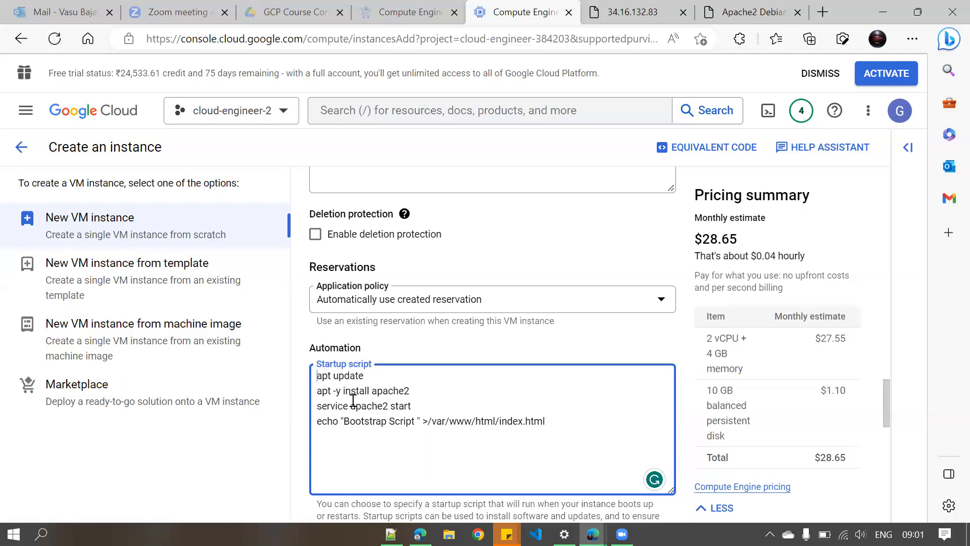
pyautogui.press('Return')
pyautogui.press('Up')
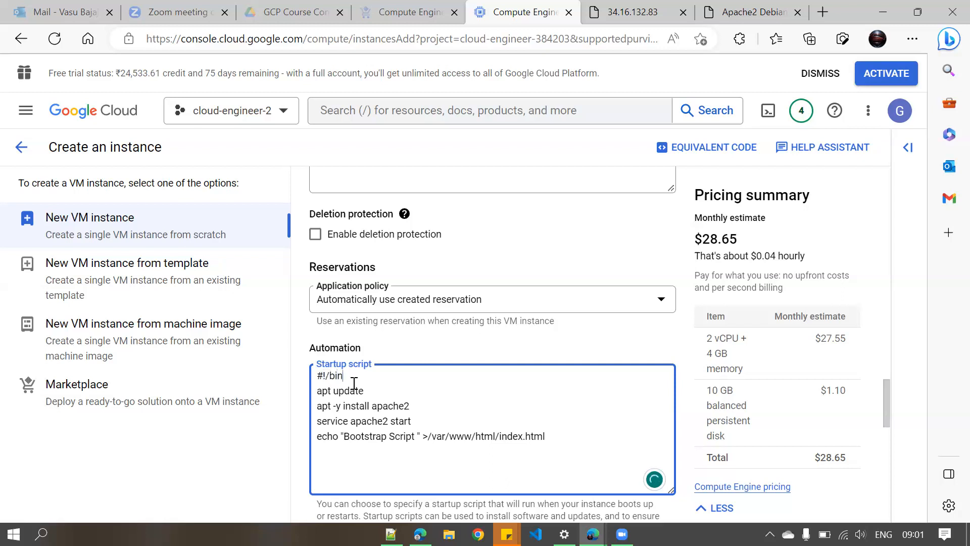
pyautogui.write('bash')
# - Review the startup script line by line, from the bash header through the update, install, service start and echo commands
pyautogui.hotkey('ctrl', 'a')
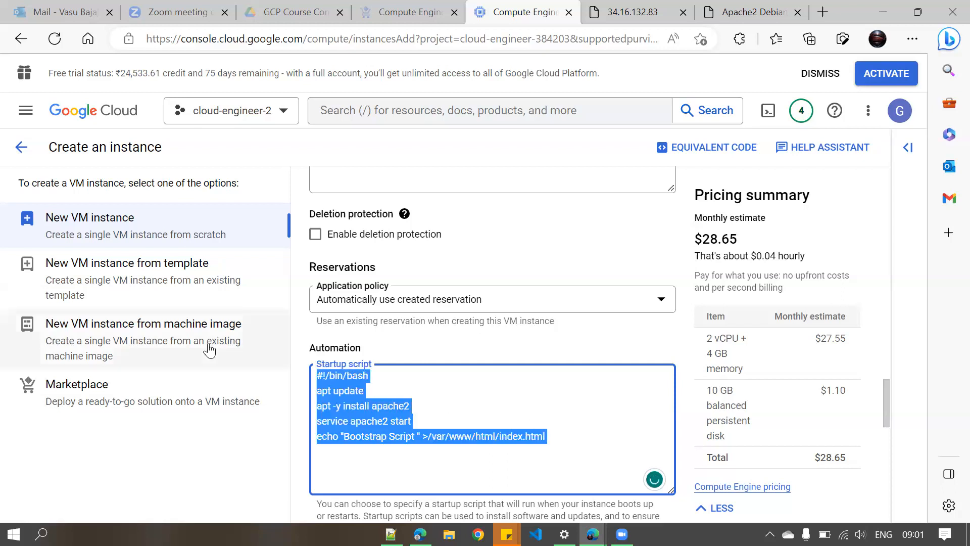
pyautogui.click(373, 377)
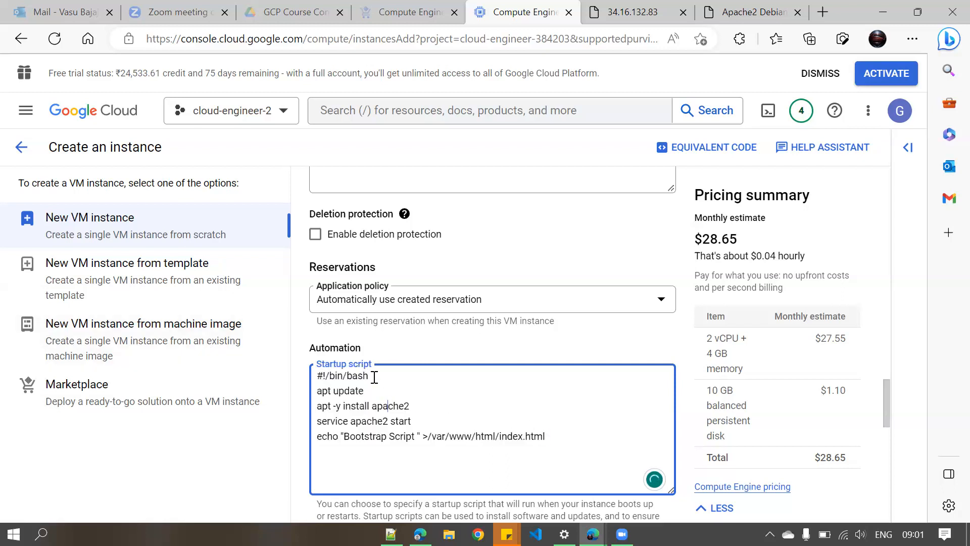
pyautogui.moveTo(326, 373); pyautogui.dragTo(373, 376)
pyautogui.click(362, 380)
pyautogui.scroll(-2, 385, 375)
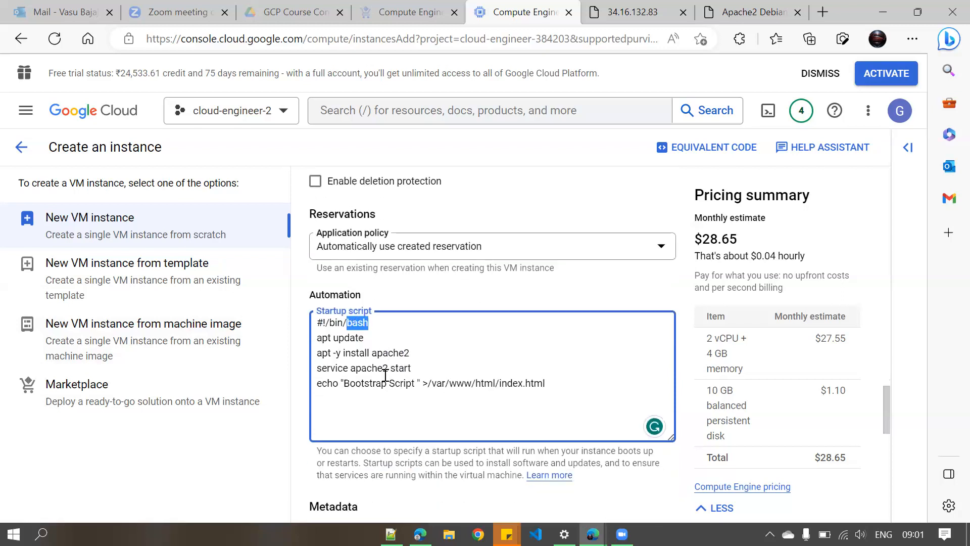
pyautogui.scroll(-2, 396, 298)
pyautogui.scroll(2, 396, 298)
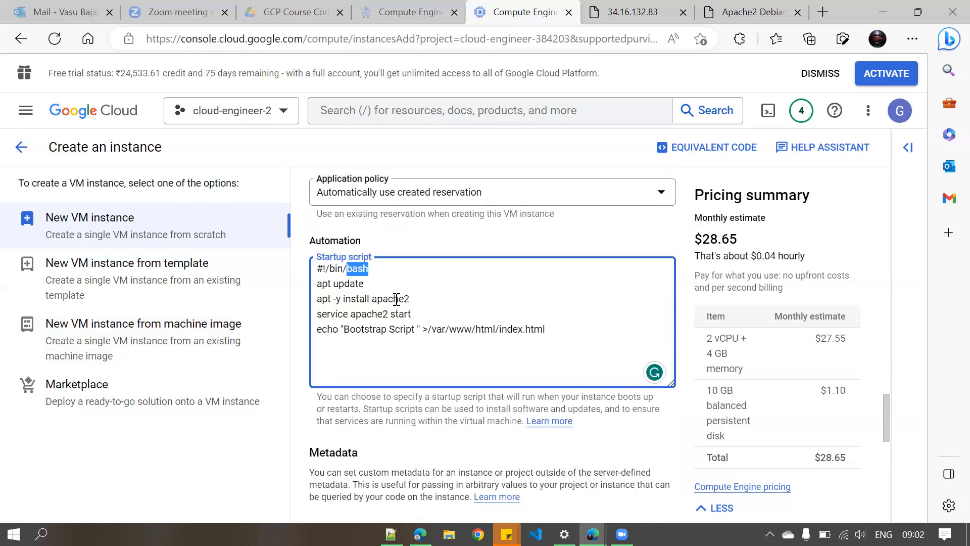
pyautogui.click(418, 329)
pyautogui.moveTo(370, 287); pyautogui.dragTo(295, 288)
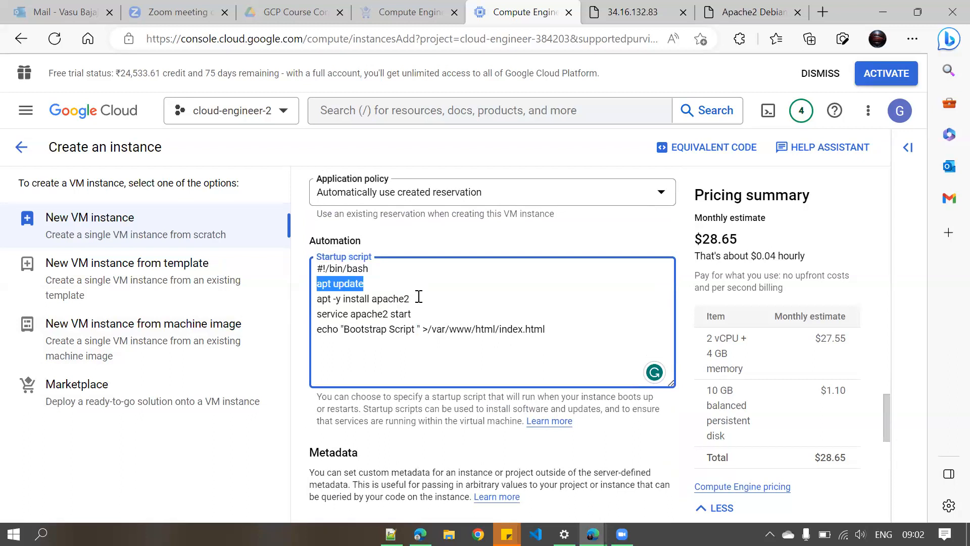
pyautogui.click(418, 297)
pyautogui.keyDown('shift'); pyautogui.click(321, 298); pyautogui.keyUp('shift')
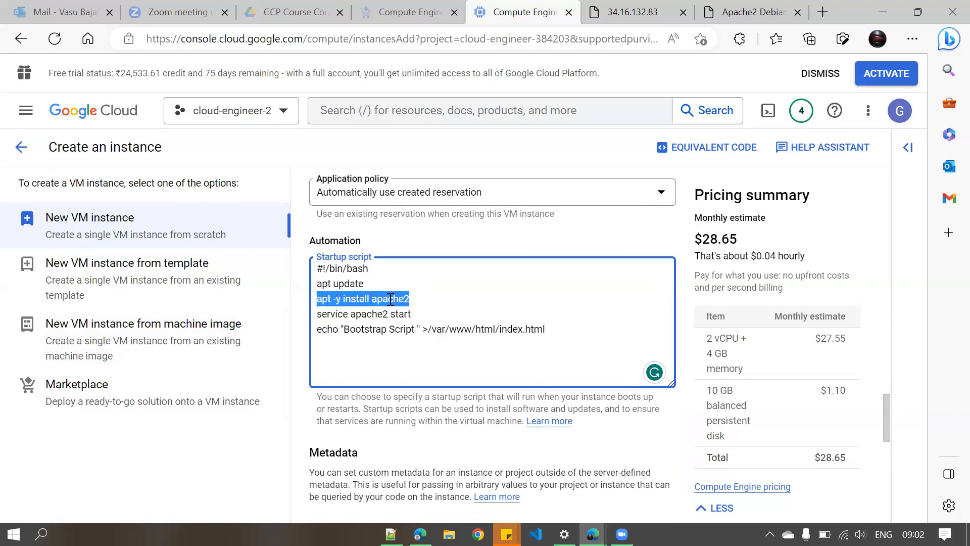
pyautogui.click(414, 312)
pyautogui.keyDown('shift'); pyautogui.click(305, 314); pyautogui.keyUp('shift')
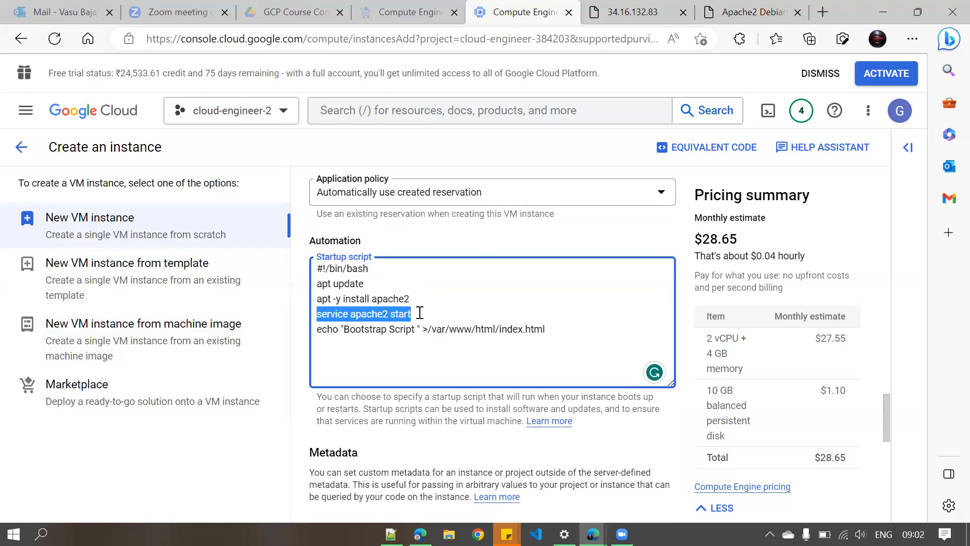
pyautogui.click(539, 332)
pyautogui.scroll(-7, 545, 339)
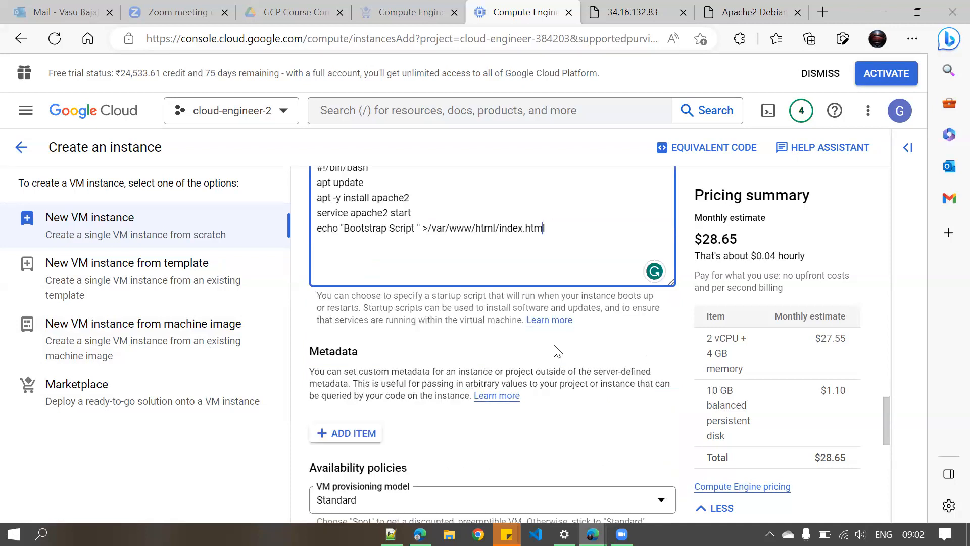
# - Create the hands--on-bootstrap VM instance with the configured settings and startup script
pyautogui.scroll(-5, 556, 352)
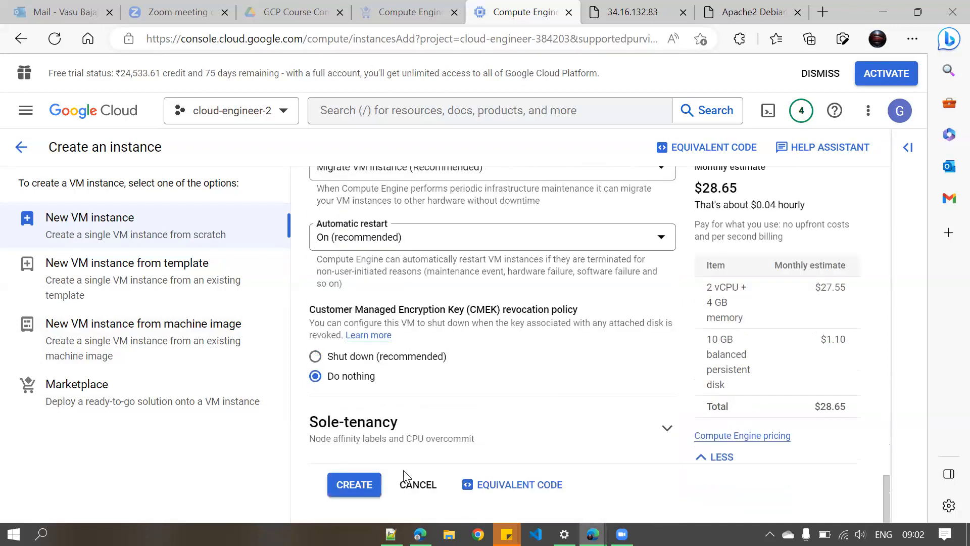
pyautogui.click(361, 484)
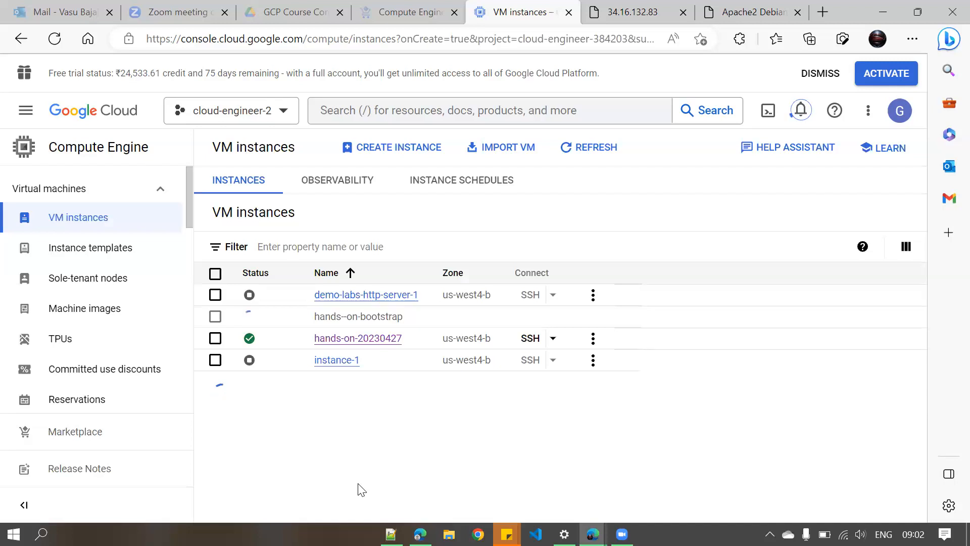
# - Stop the hands-on-20230427 instance and close the two old web server pages in the browser
pyautogui.click(215, 338)
pyautogui.click(424, 223)
pyautogui.click(655, 351)
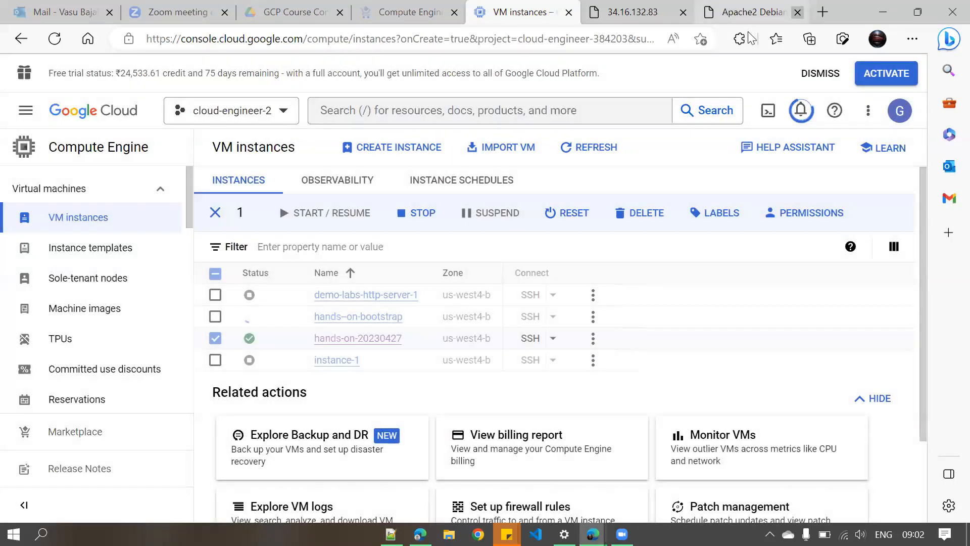
pyautogui.click(798, 12)
pyautogui.click(797, 12)
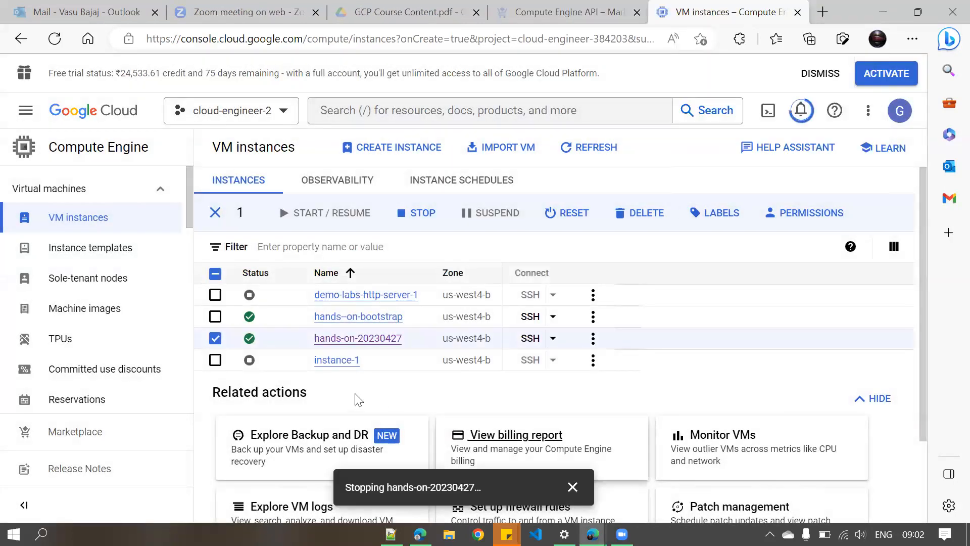
# - Open the hands--on-bootstrap instance's details and copy its external IP address from the network interfaces
pyautogui.click(369, 318)
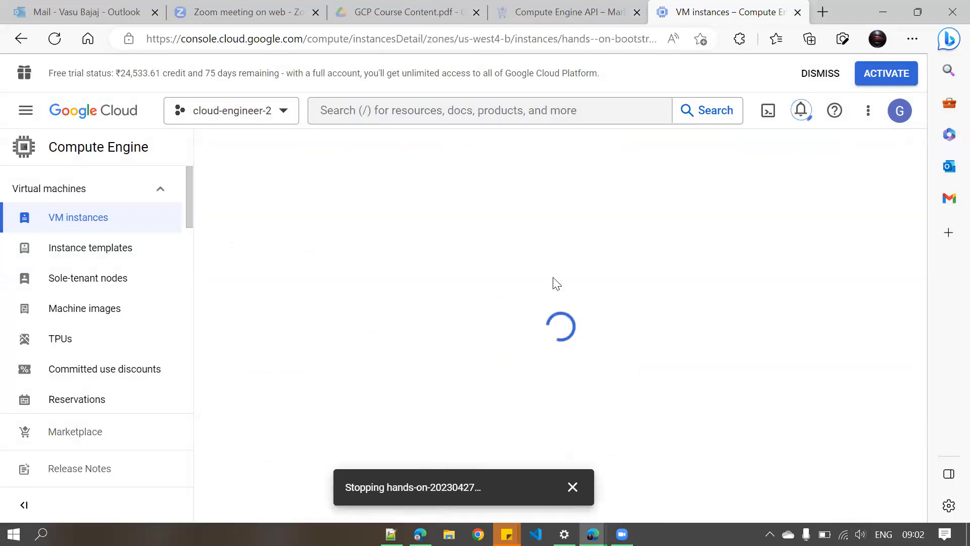
pyautogui.scroll(-15, 557, 296)
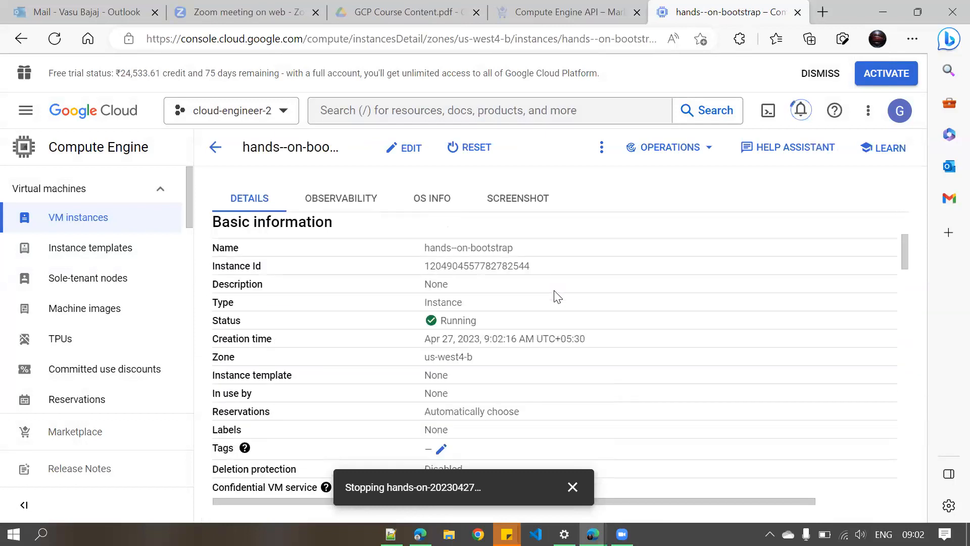
pyautogui.scroll(-3, 556, 298)
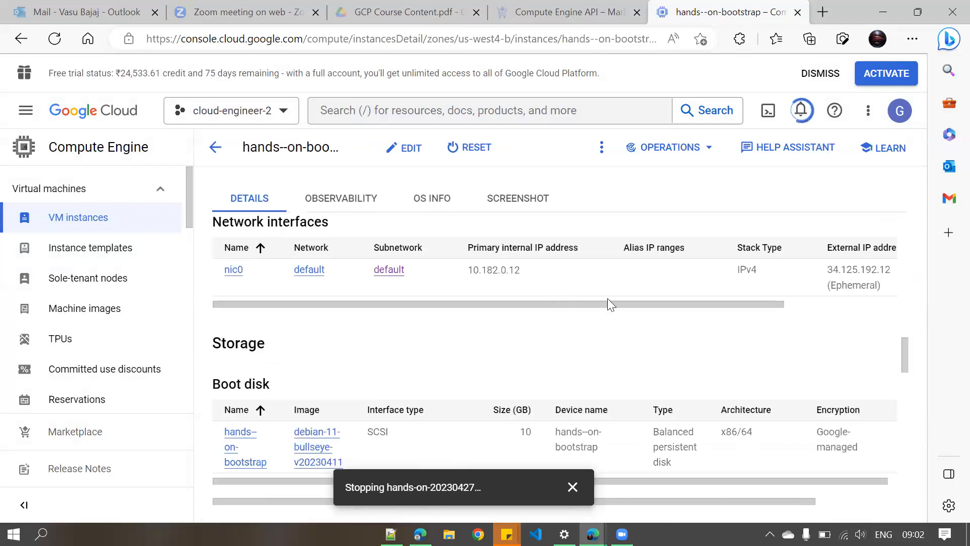
pyautogui.moveTo(616, 304); pyautogui.dragTo(709, 321)
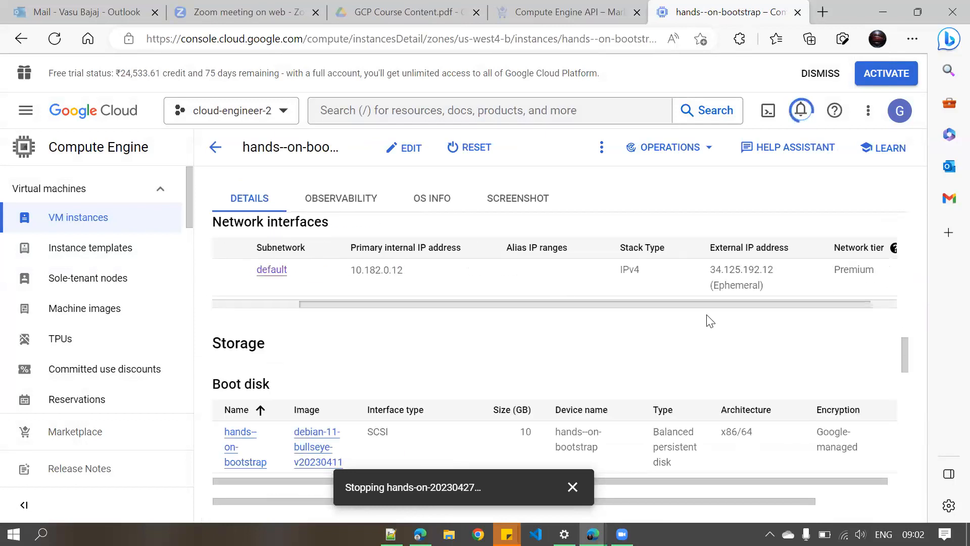
pyautogui.click(767, 286)
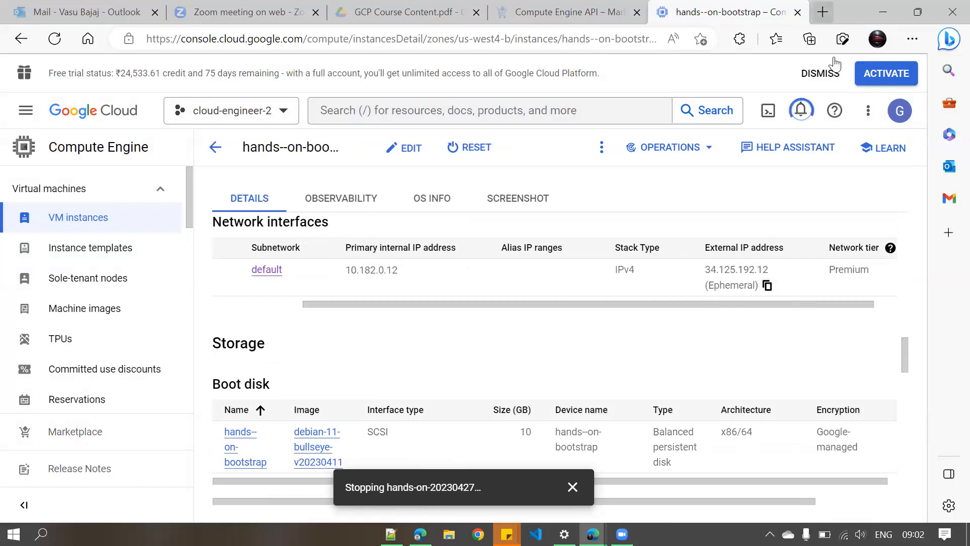
# - Load the copied external IP address in a new browser tab, reload it and check the served page text
pyautogui.click(823, 12)
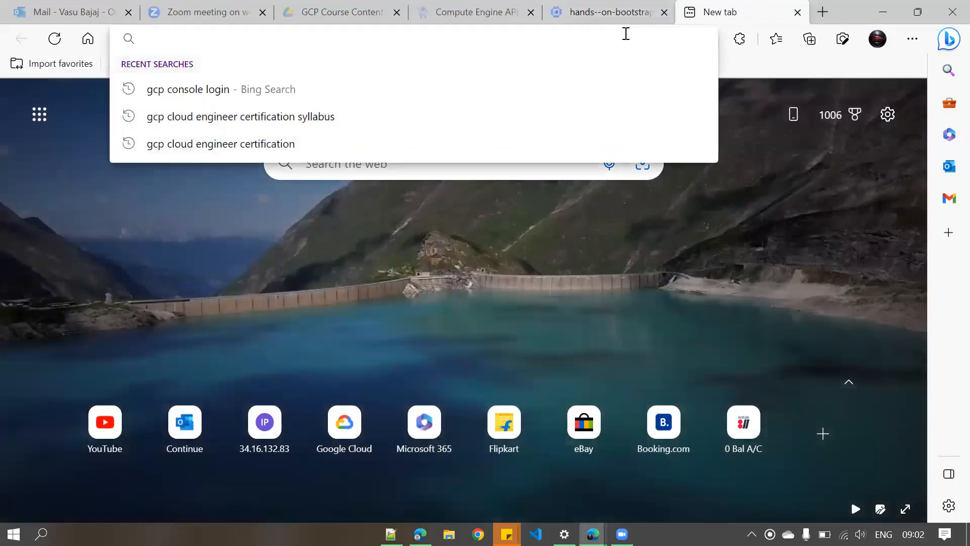
pyautogui.hotkey('ctrl', 'v')
pyautogui.press('Return')
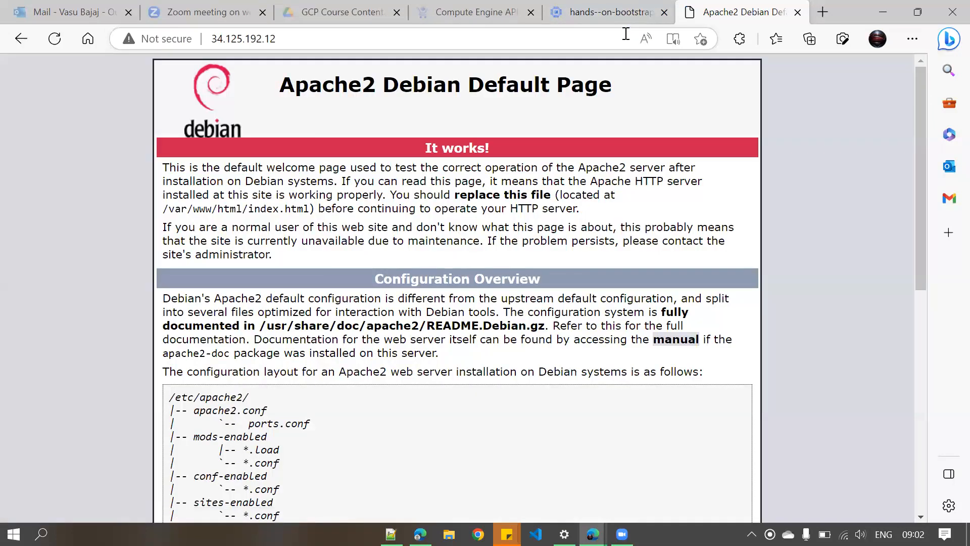
pyautogui.click(56, 39)
pyautogui.moveTo(100, 71); pyautogui.dragTo(5, 79)
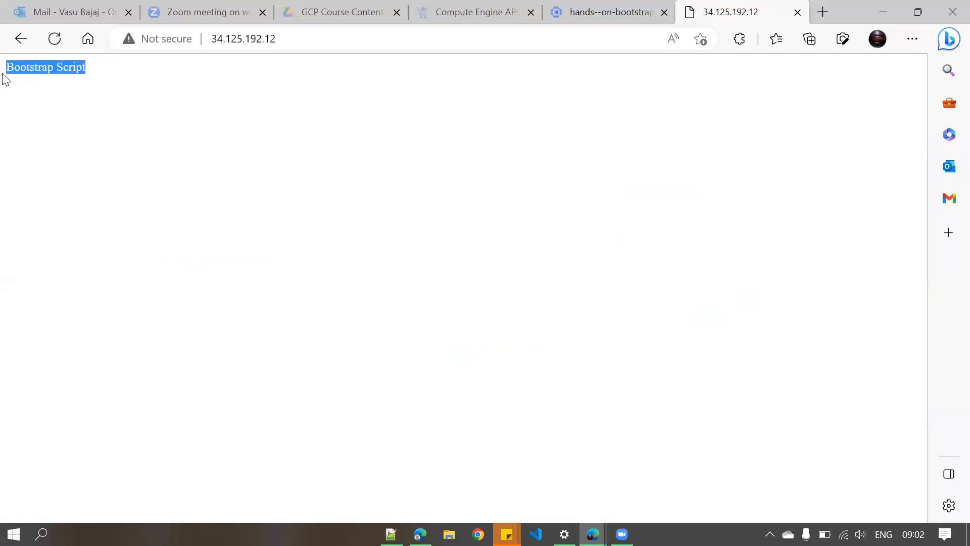
pyautogui.click(447, 215)
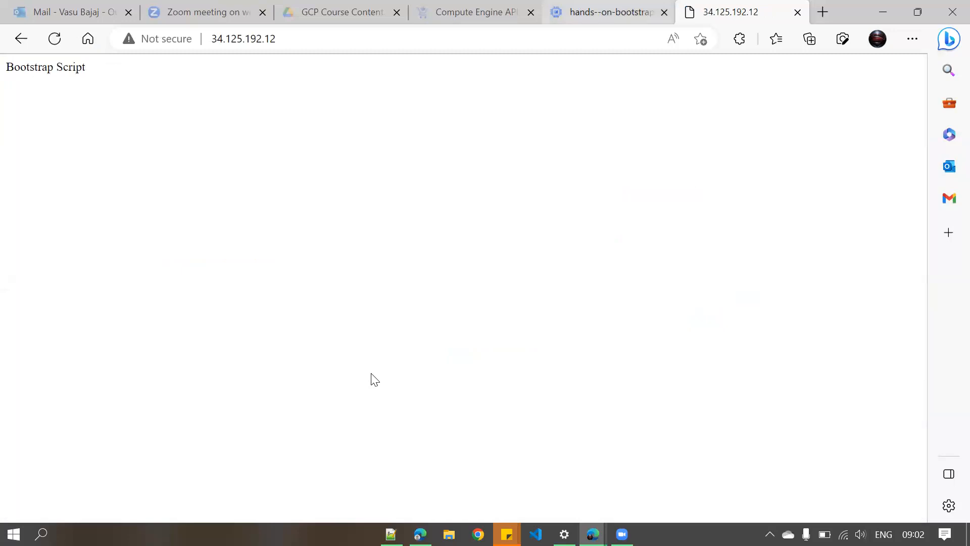
# - Look back at the instance details, then recheck the Bootstrap Script text on the served page
pyautogui.hotkey('ctrl', 'shift', 'Tab')
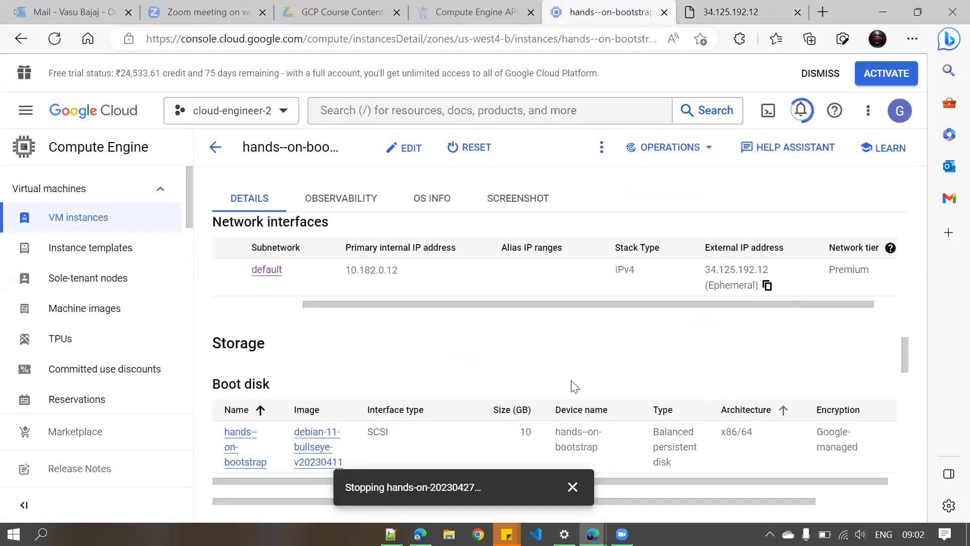
pyautogui.scroll(5, 546, 356)
pyautogui.click(704, 19)
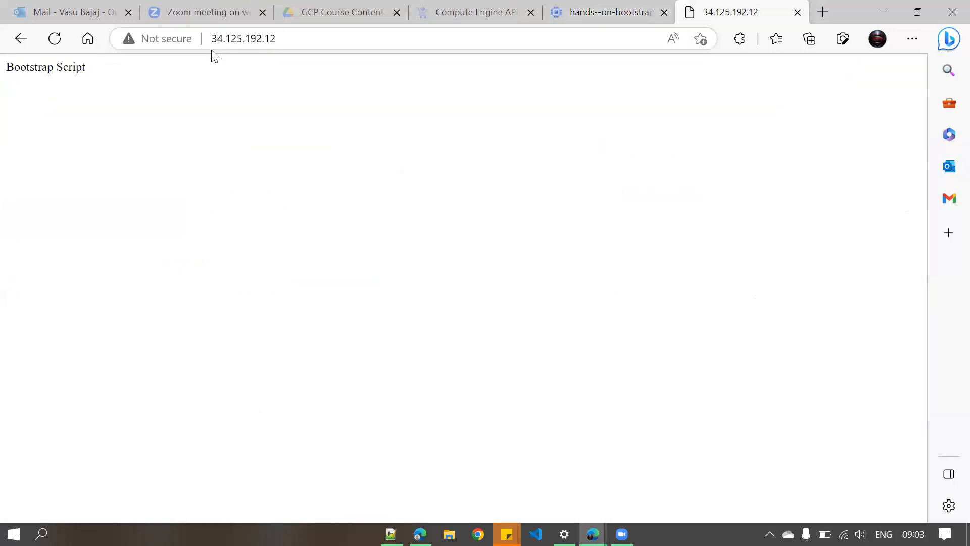
pyautogui.tripleClick(3, 68)
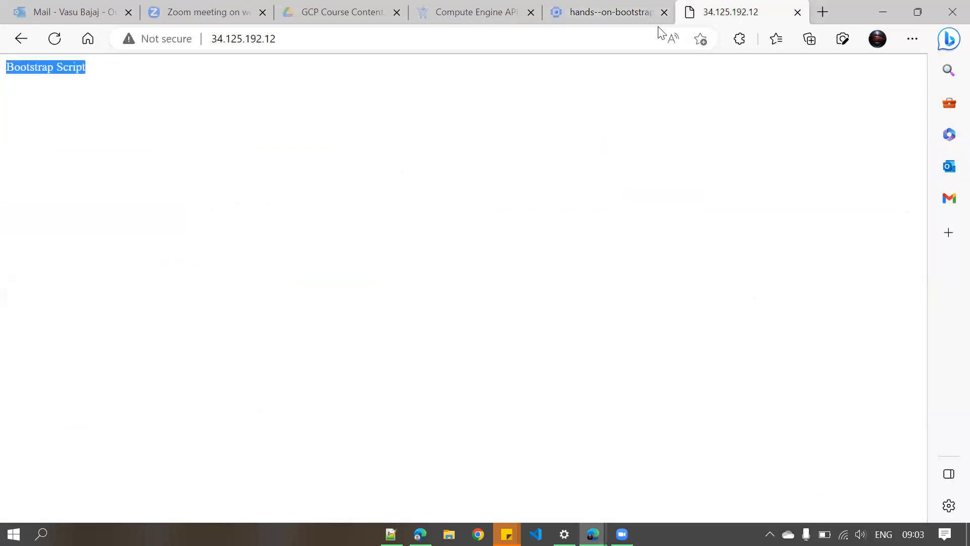
# - Examine the startup-script entry under Custom metadata in the hands--on-bootstrap instance's details
pyautogui.click(611, 12)
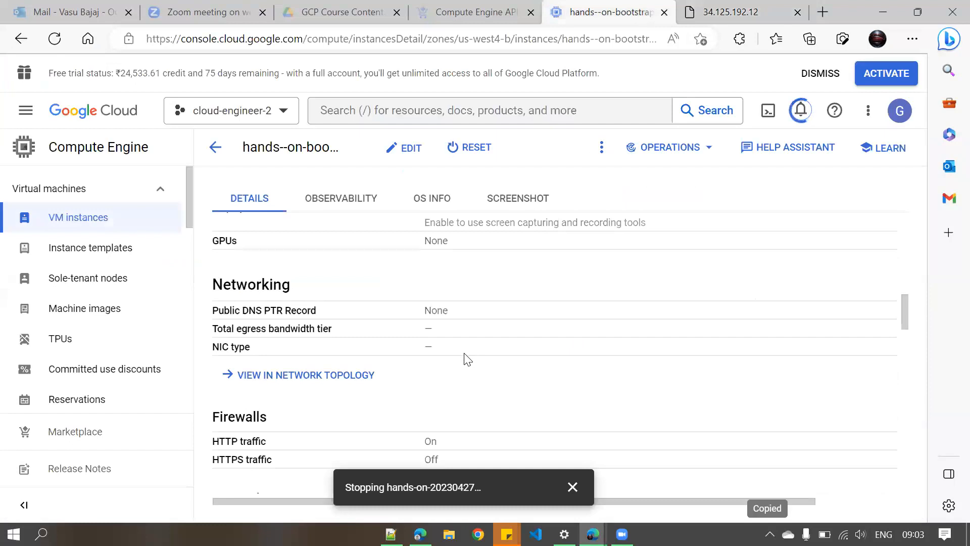
pyautogui.scroll(-15, 464, 358)
pyautogui.scroll(-6, 463, 374)
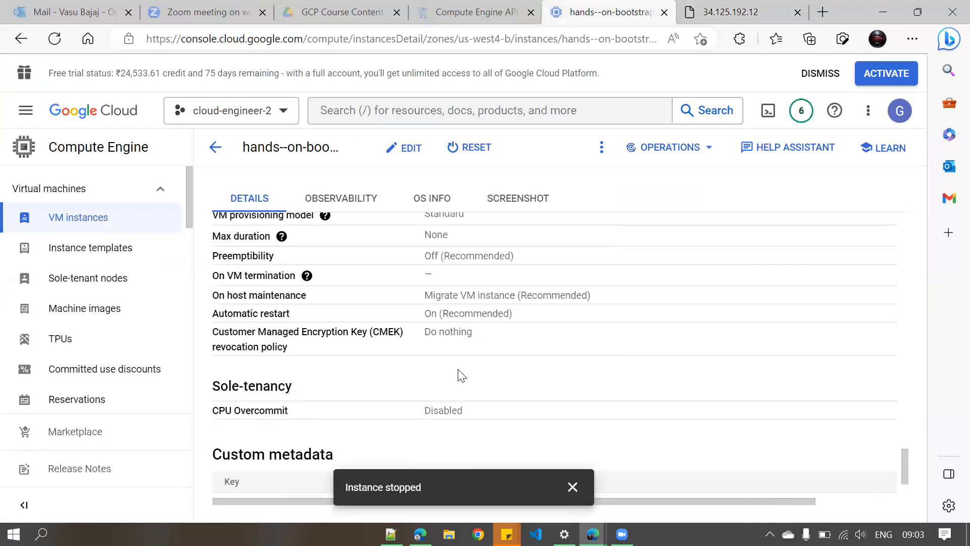
pyautogui.scroll(2, 460, 379)
pyautogui.scroll(-2, 430, 434)
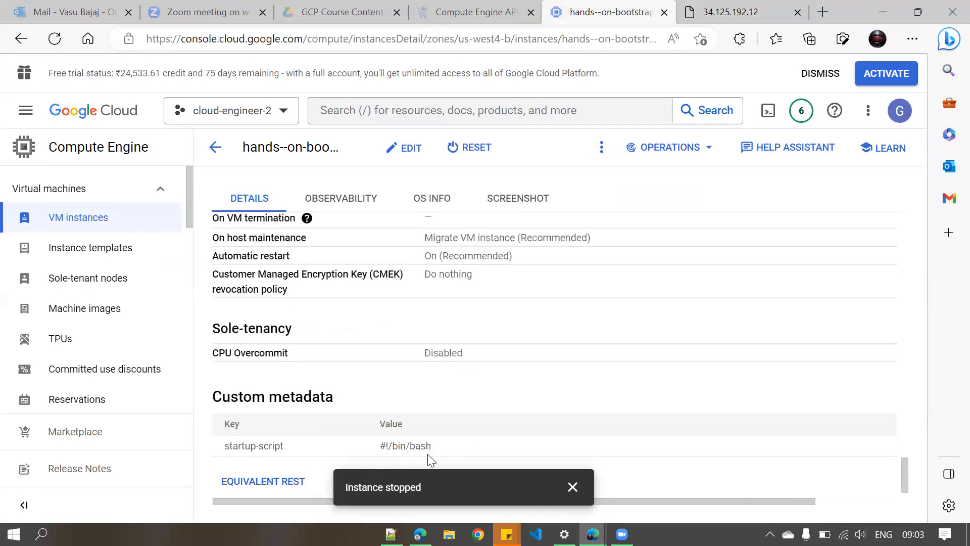
pyautogui.moveTo(364, 450); pyautogui.dragTo(582, 488)
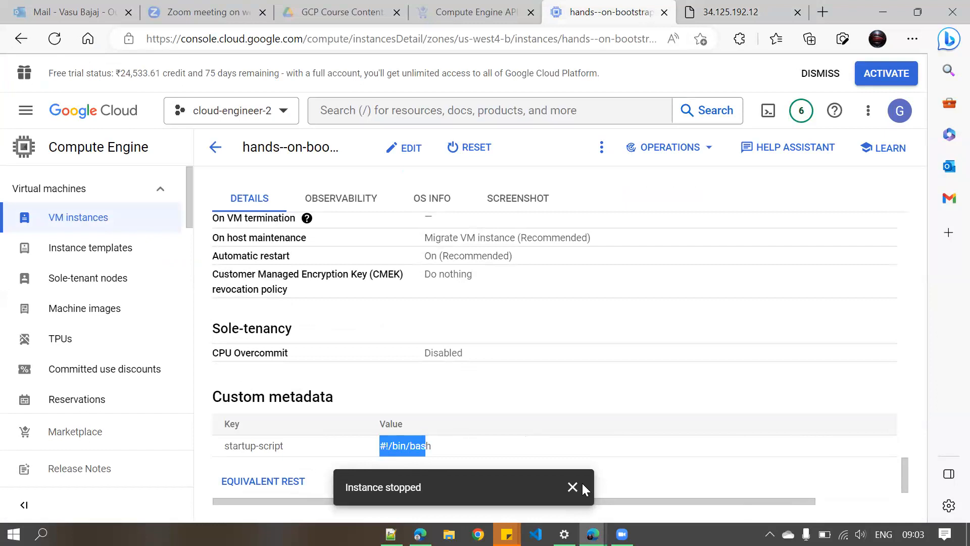
pyautogui.click(573, 487)
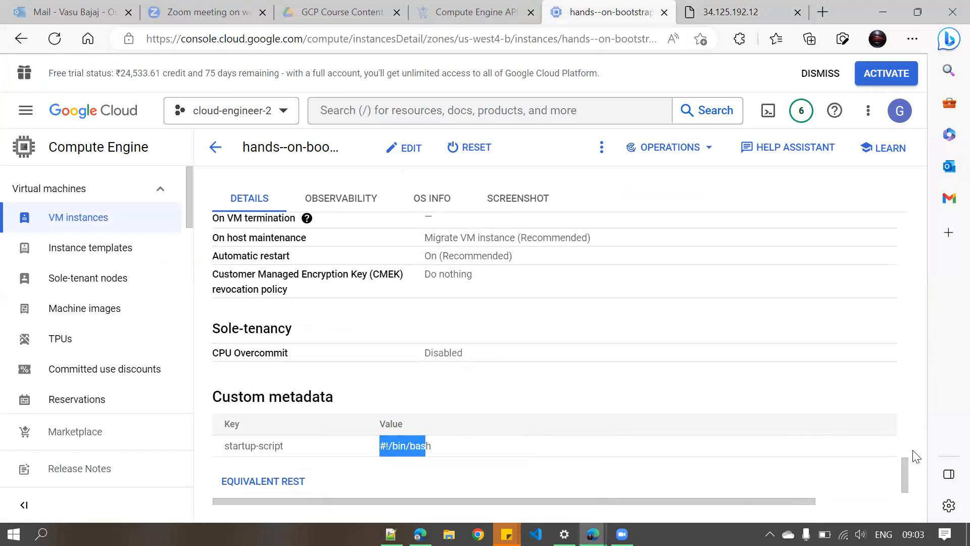
pyautogui.scroll(4, 725, 377)
pyautogui.scroll(-4, 725, 377)
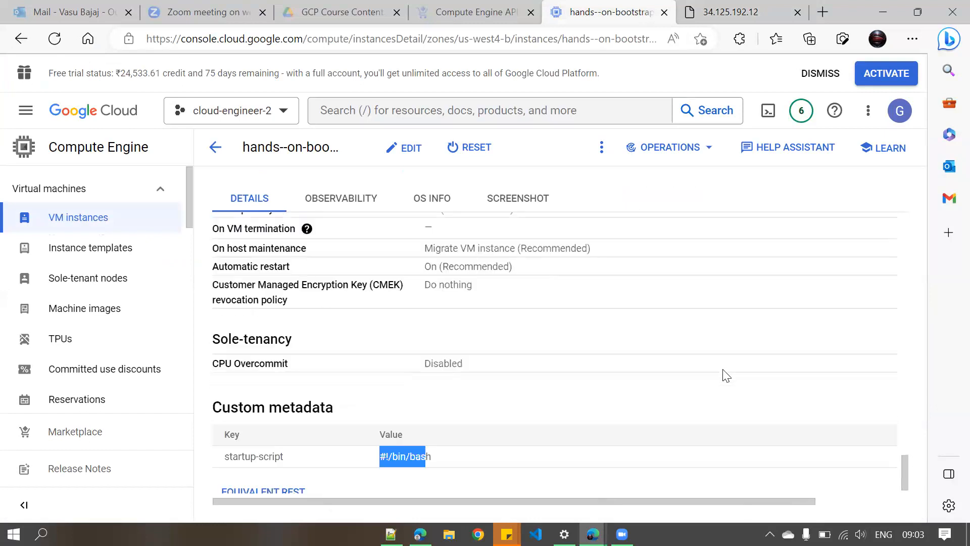
pyautogui.scroll(-1, 725, 377)
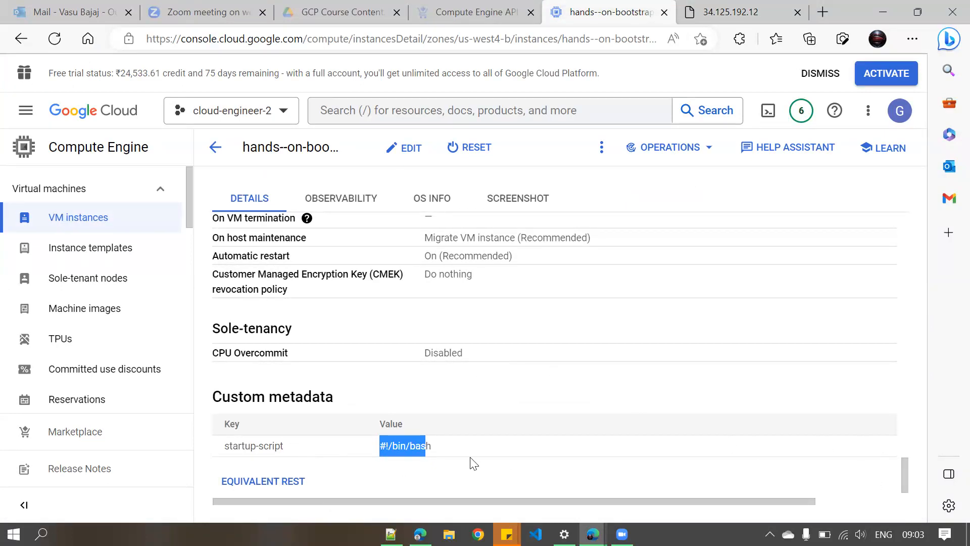
pyautogui.click(259, 456)
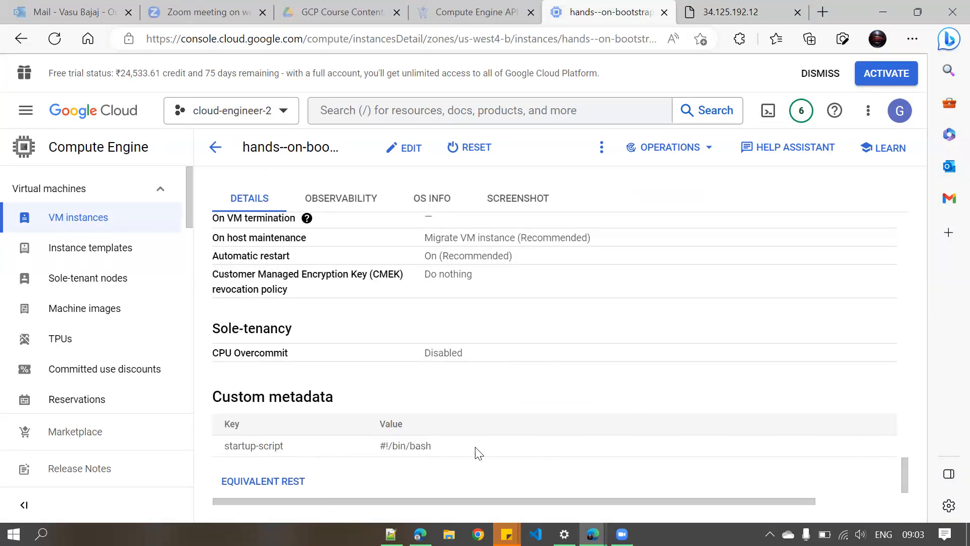
pyautogui.scroll(2, 537, 344)
# - Reload the instance details and inspect the startup-script value under Custom metadata again
pyautogui.click(55, 39)
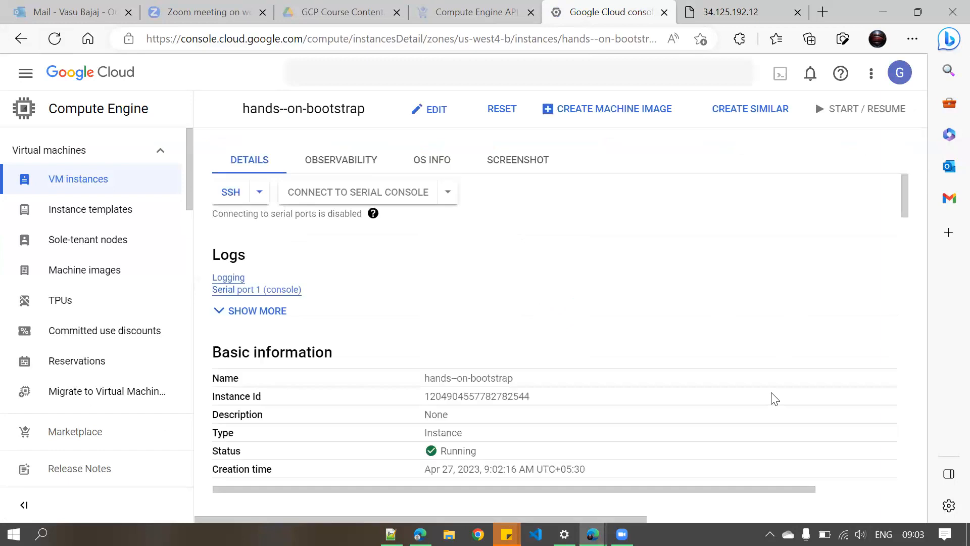
pyautogui.scroll(-10, 770, 401)
pyautogui.moveTo(903, 256); pyautogui.dragTo(893, 495)
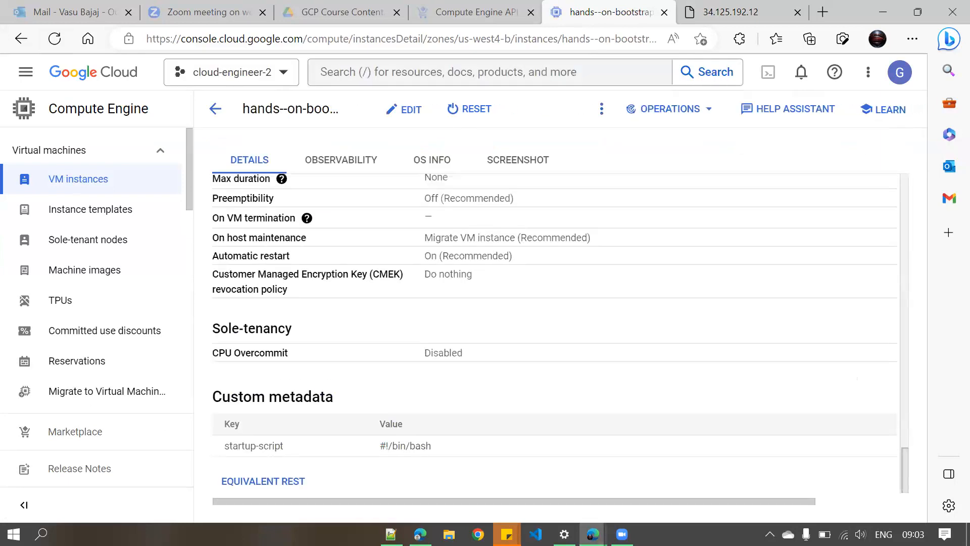
pyautogui.doubleClick(424, 454)
pyautogui.scroll(-1, 424, 455)
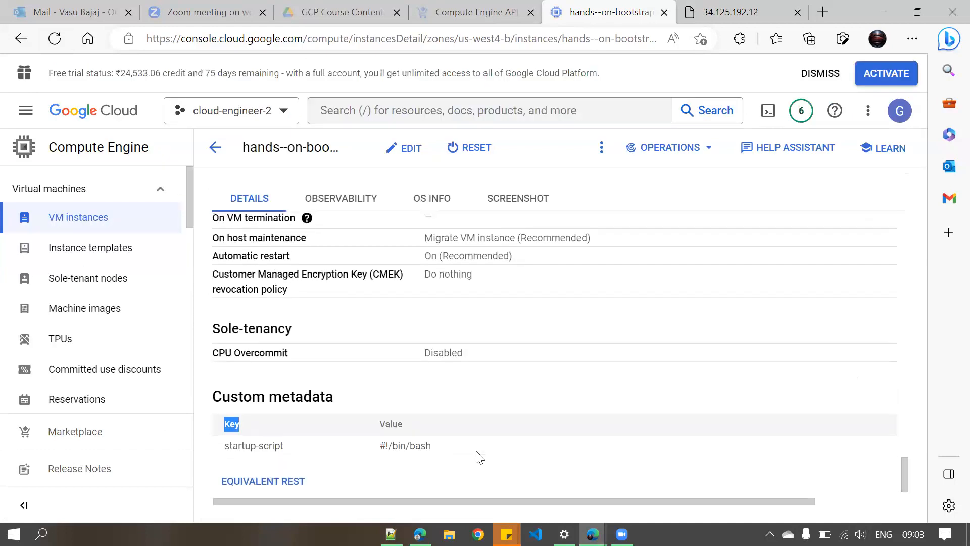
pyautogui.tripleClick(427, 446)
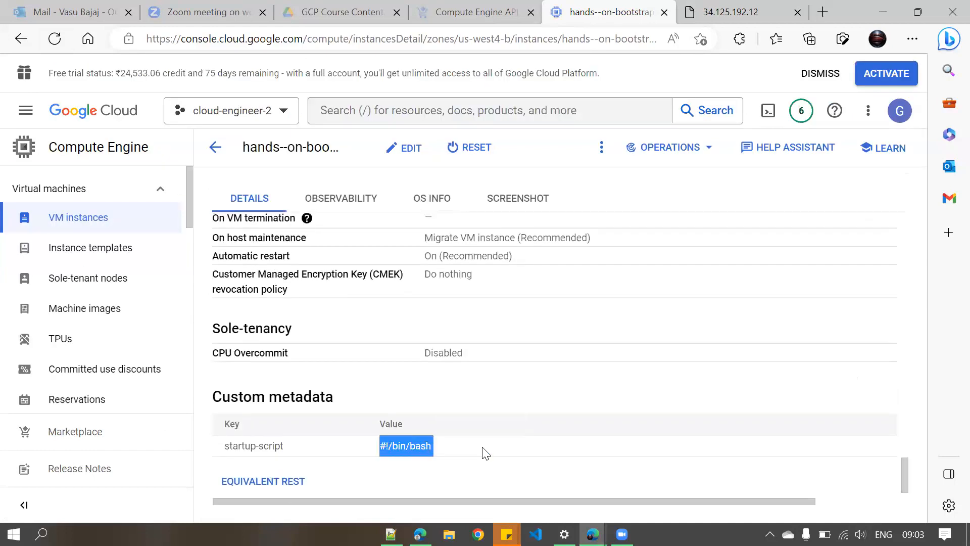
# - Open the instance's equivalent REST response and look through it for the startup-script item under metadata
pyautogui.click(264, 486)
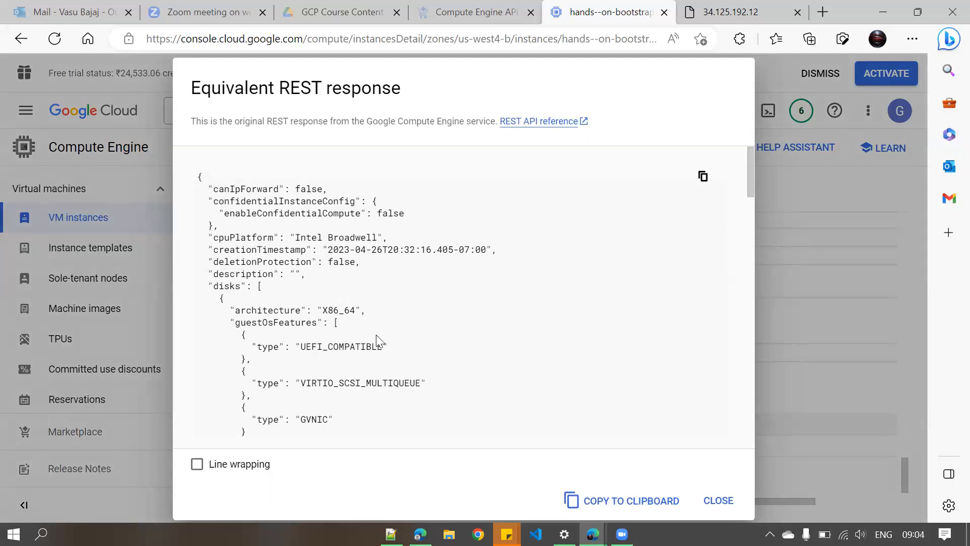
pyautogui.scroll(-15, 376, 334)
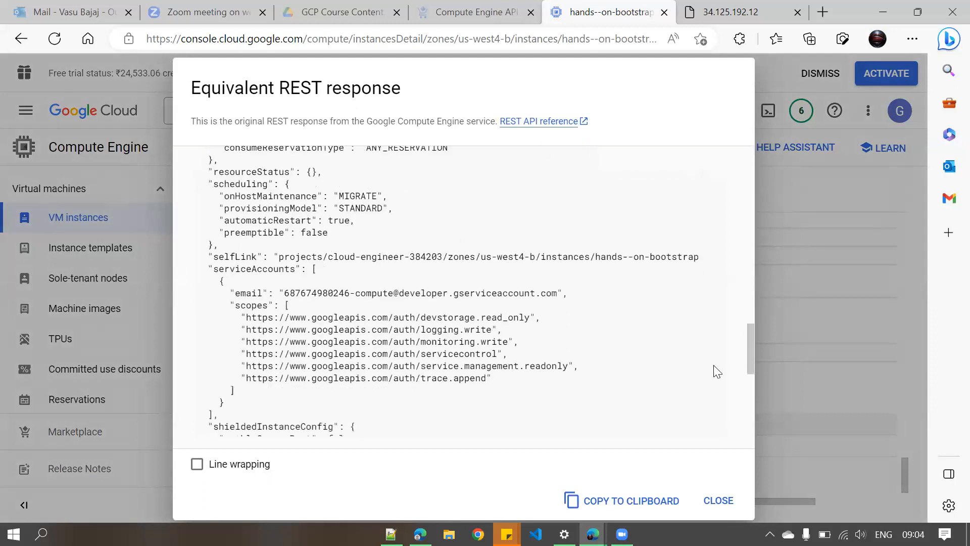
pyautogui.scroll(-6, 298, 330)
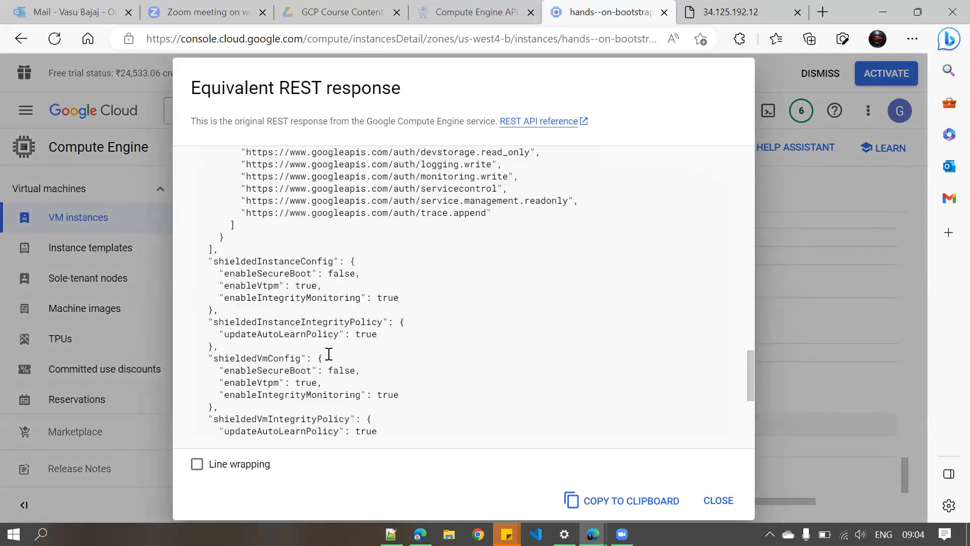
pyautogui.scroll(5, 406, 363)
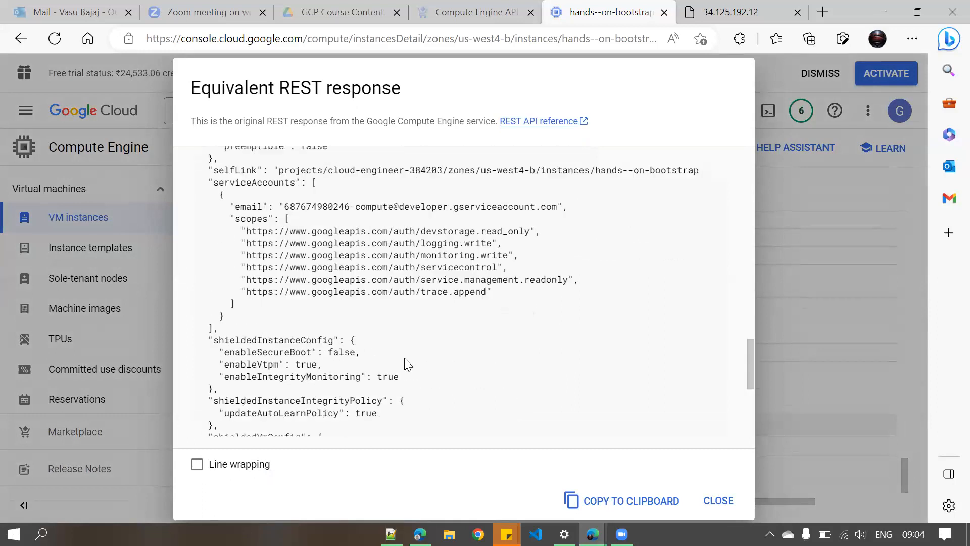
pyautogui.scroll(10, 404, 362)
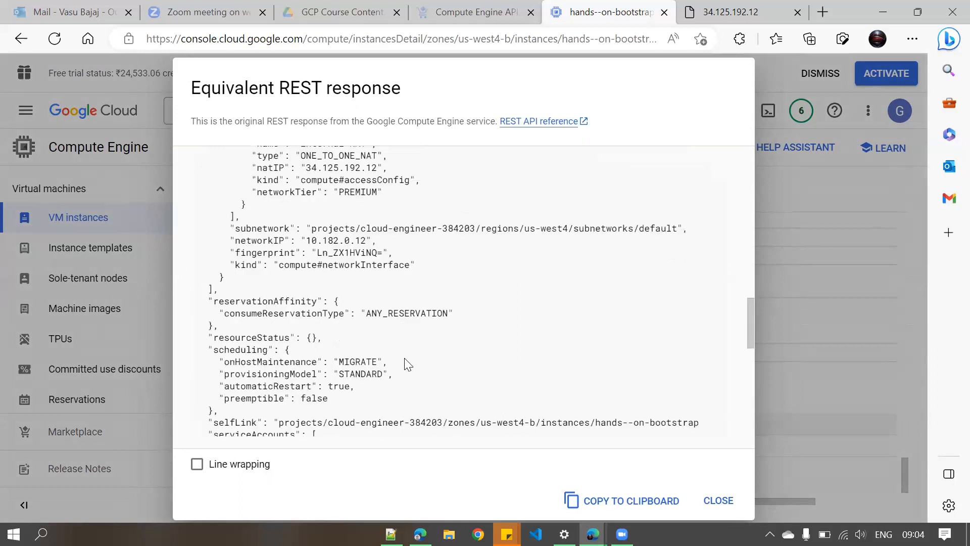
pyautogui.scroll(1, 408, 362)
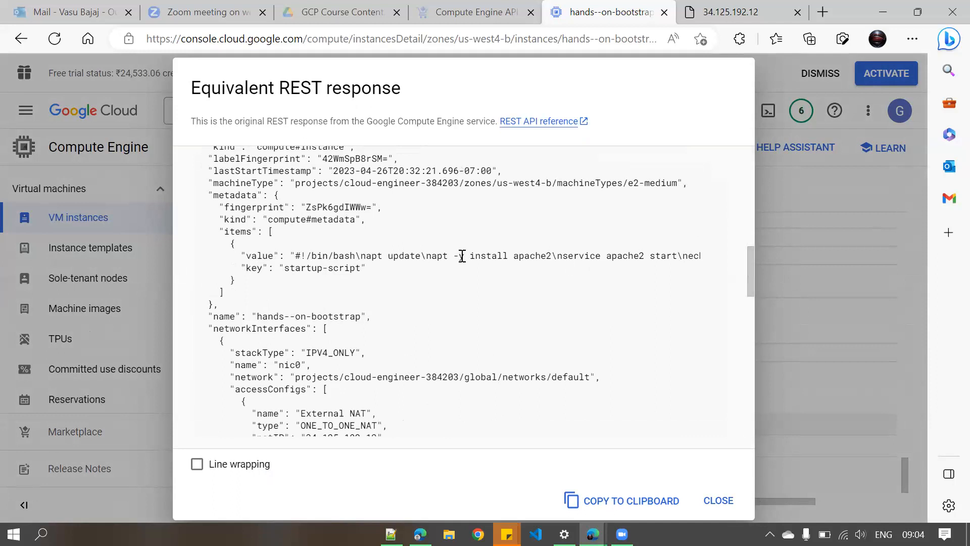
# - Copy the entire REST response text and paste it into a new Notepad++ document
pyautogui.hotkey('ctrl', 'a')
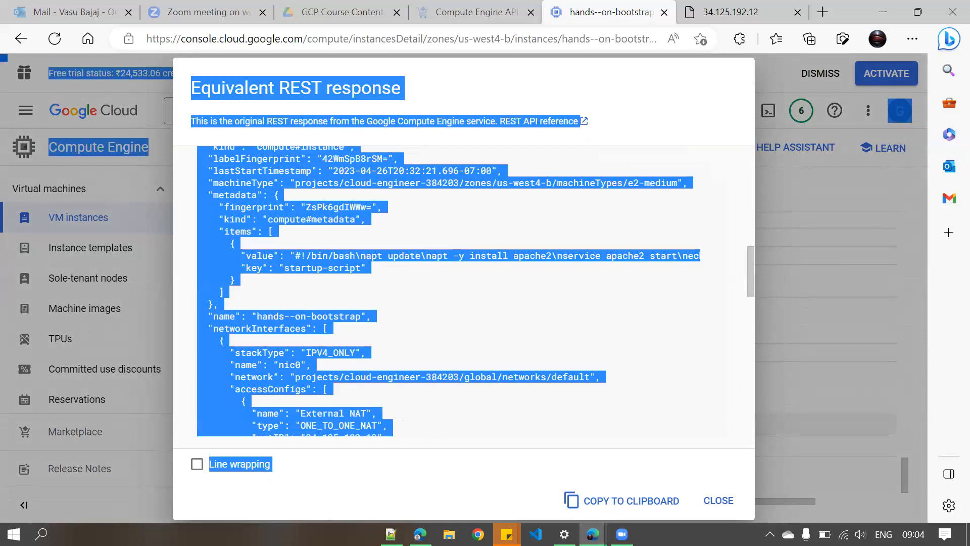
pyautogui.click(391, 534)
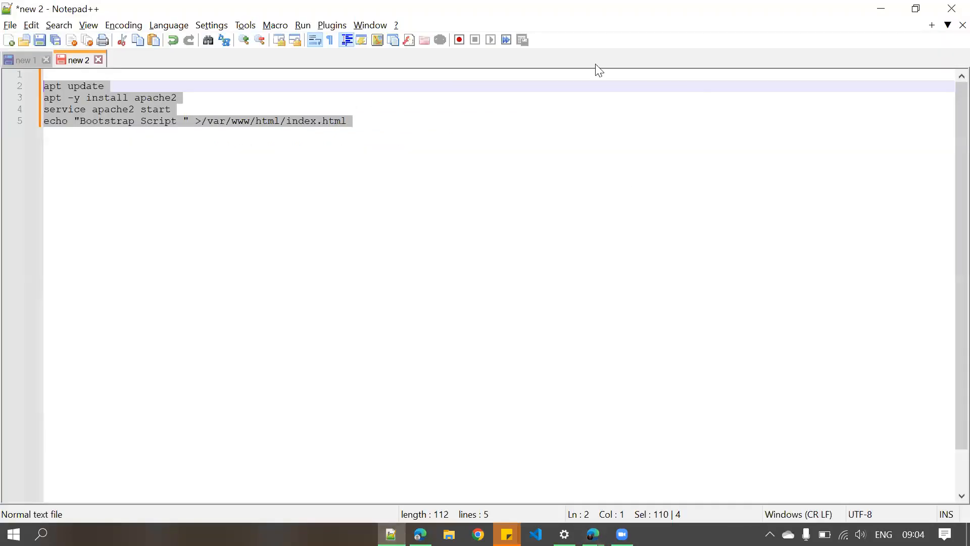
pyautogui.doubleClick(411, 57)
pyautogui.hotkey('ctrl', 'v')
# - Examine the startup-script value in the pasted metadata, including its \n separators and Bootstrap Script echo command, and the External NAT entry
pyautogui.scroll(15, 394, 333)
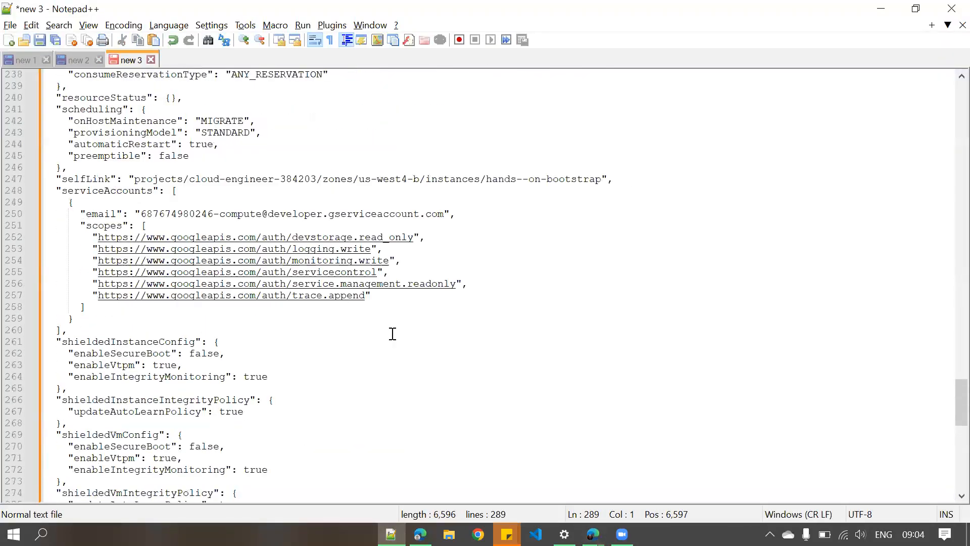
pyautogui.scroll(1, 394, 333)
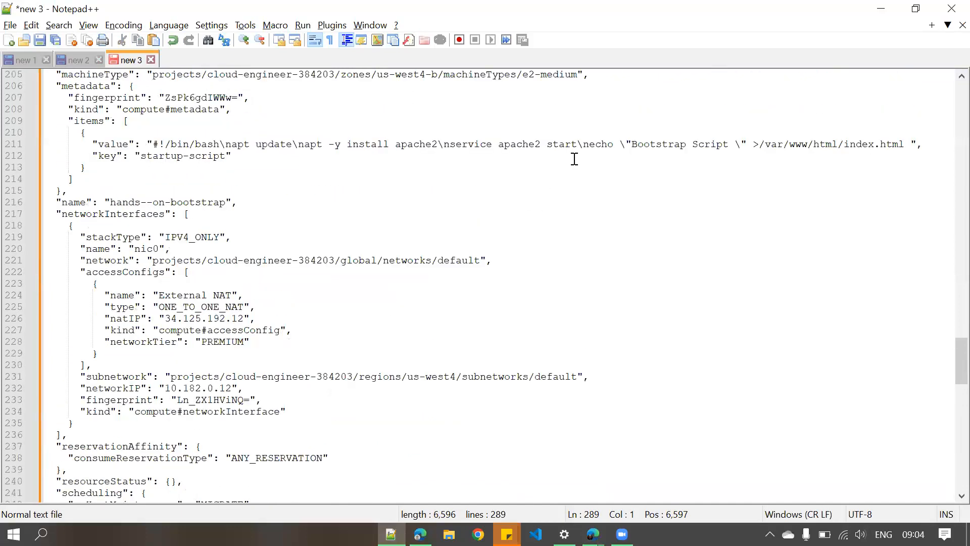
pyautogui.moveTo(152, 145); pyautogui.dragTo(395, 144)
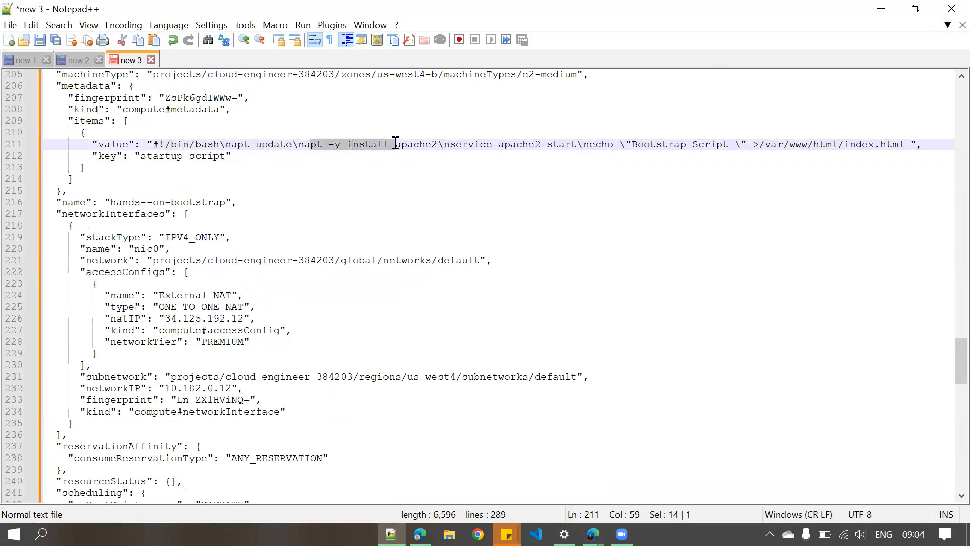
pyautogui.click(473, 146)
pyautogui.click(549, 145)
pyautogui.click(721, 145)
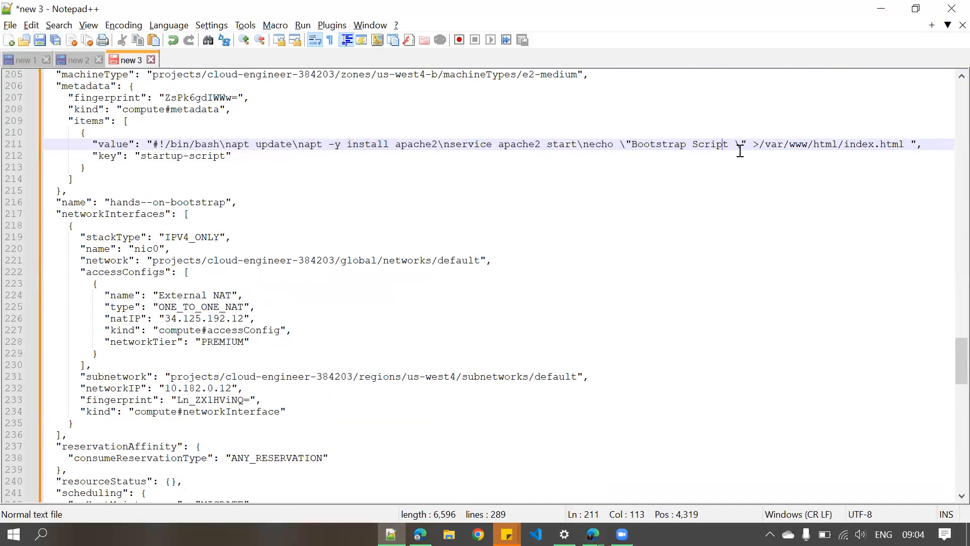
pyautogui.moveTo(224, 146); pyautogui.dragTo(236, 143)
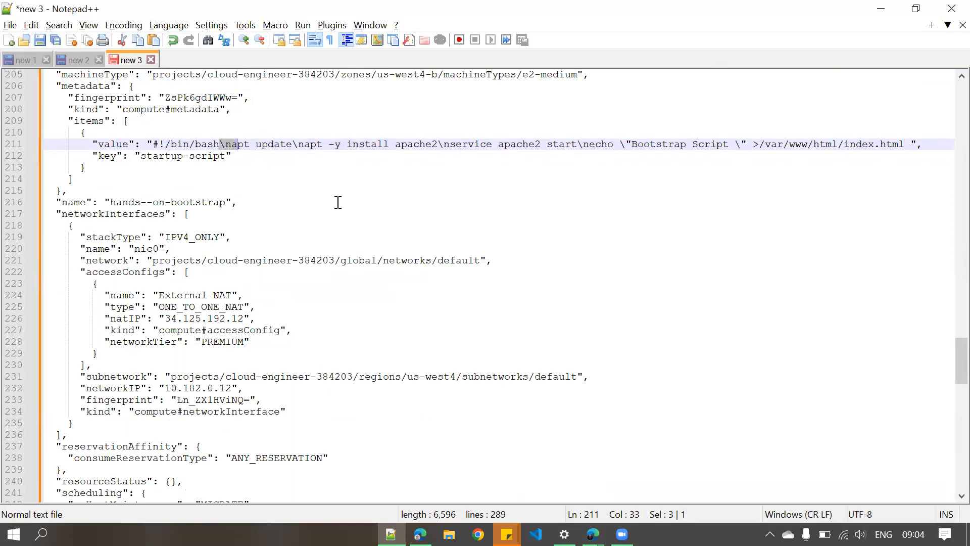
pyautogui.doubleClick(191, 303)
pyautogui.doubleClick(190, 295)
# - Return to the Google Cloud console, dismiss the REST response and stop the hands--on-bootstrap instance
pyautogui.click(885, 9)
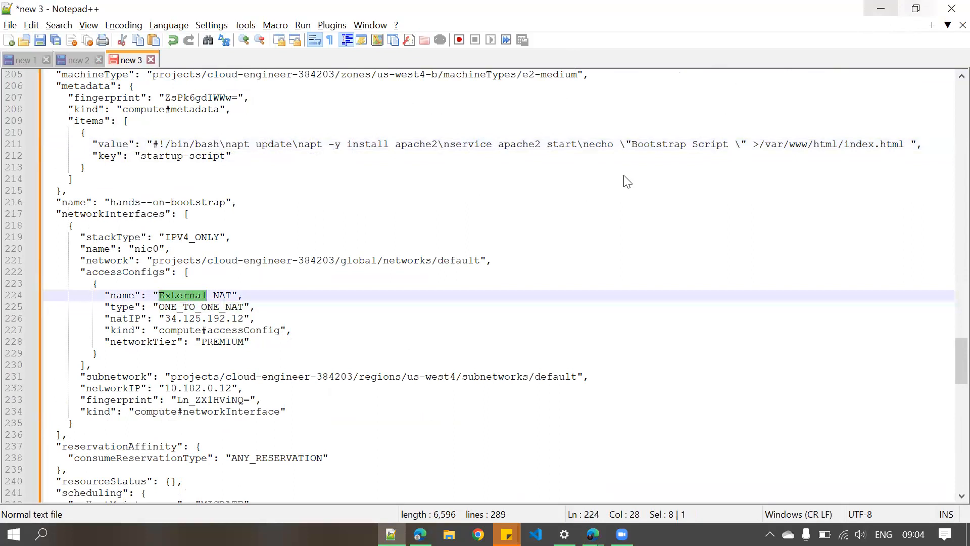
pyautogui.click(765, 158)
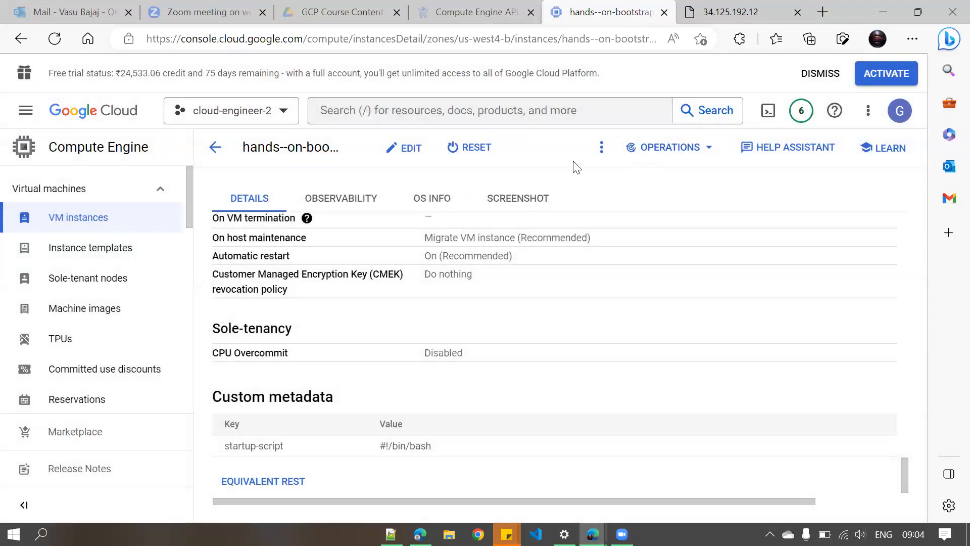
pyautogui.click(601, 158)
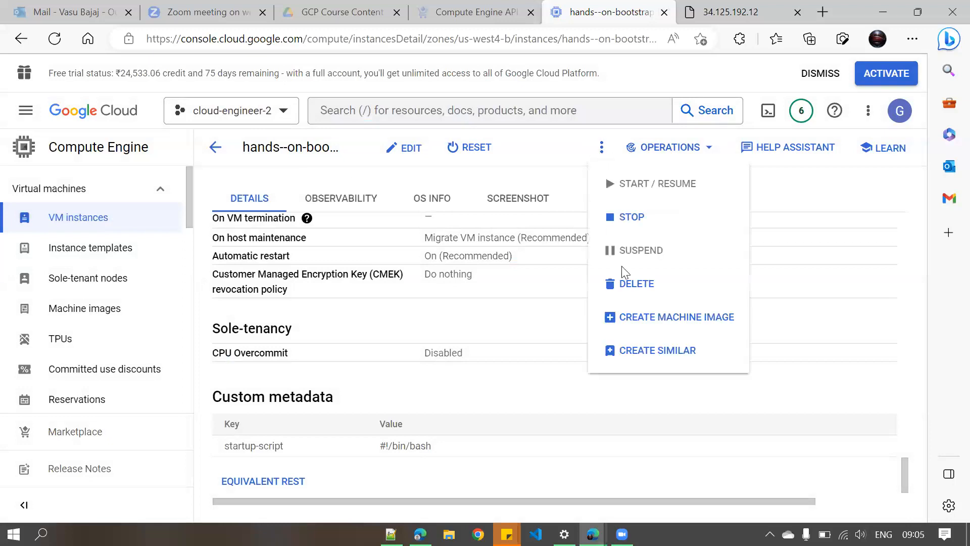
pyautogui.click(643, 227)
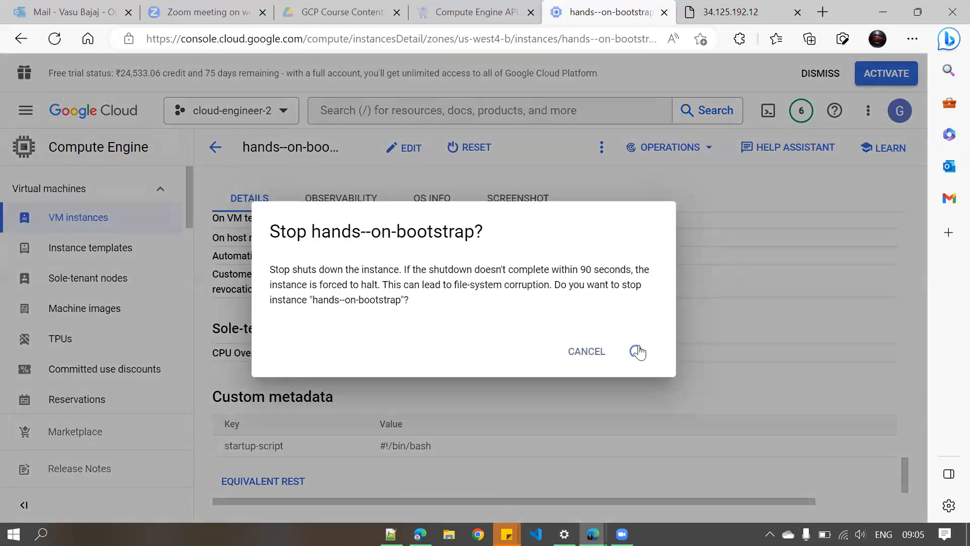
pyautogui.click(641, 351)
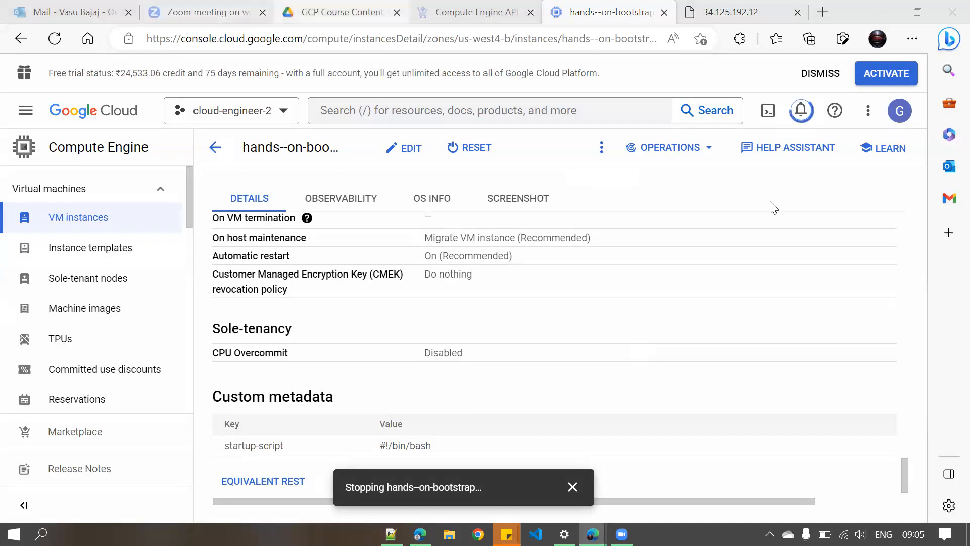
# - Bring up the already open GCP Course Content.pdf in the browser and view its first page
pyautogui.click(342, 12)
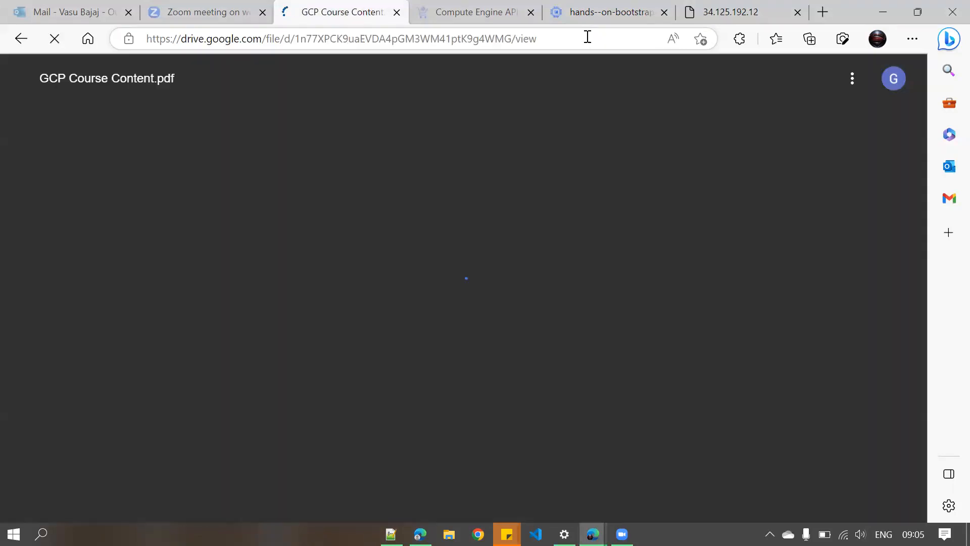
pyautogui.click(586, 37)
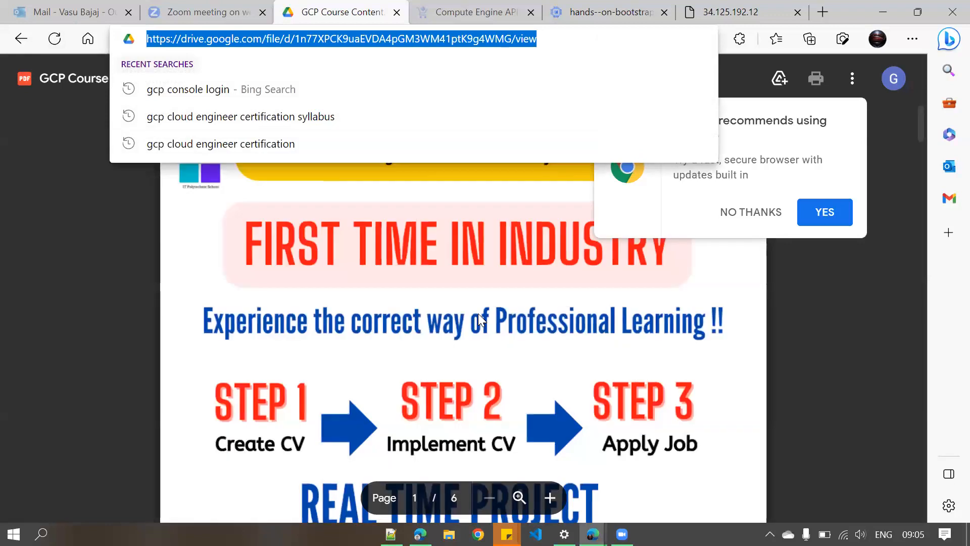
pyautogui.click(478, 313)
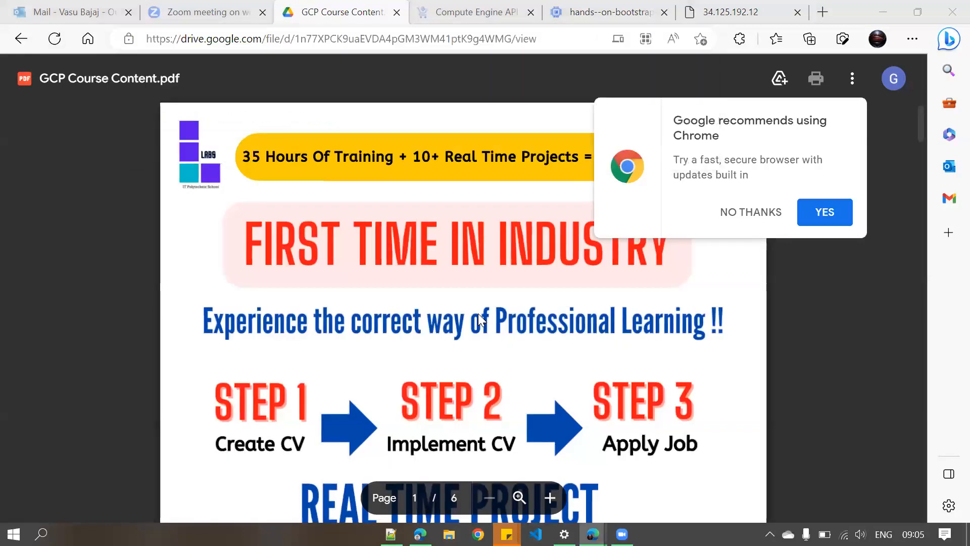